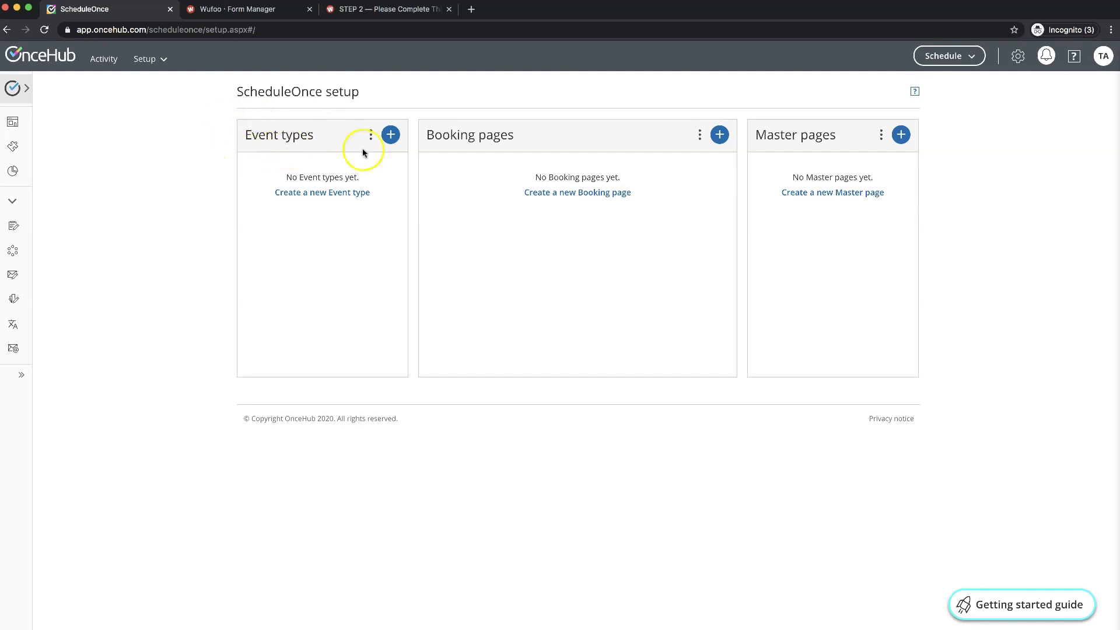
- Create a new event type with the public name 'Jessie's FitCamp', then save it and open it for editing
click(391, 135)
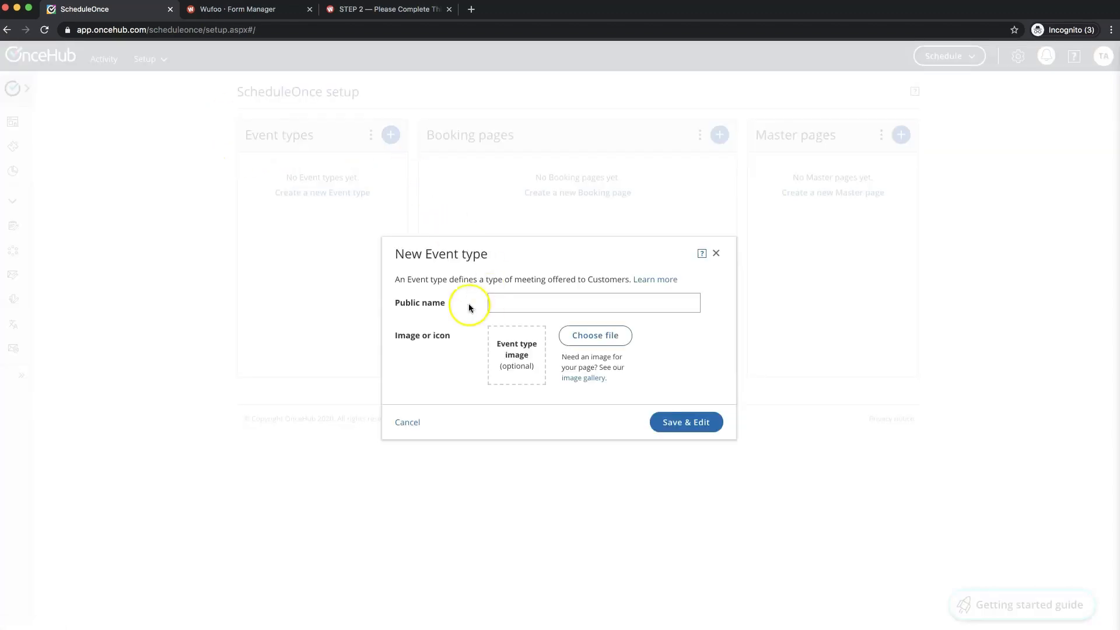
click(518, 301)
text(Jessie)
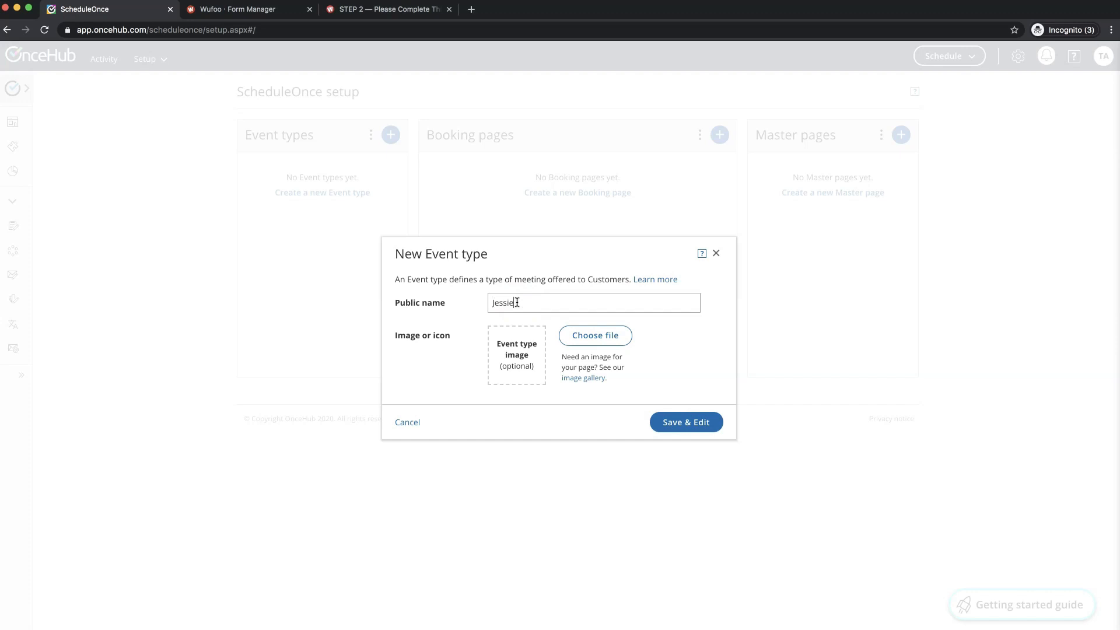
text('s FitCamp)
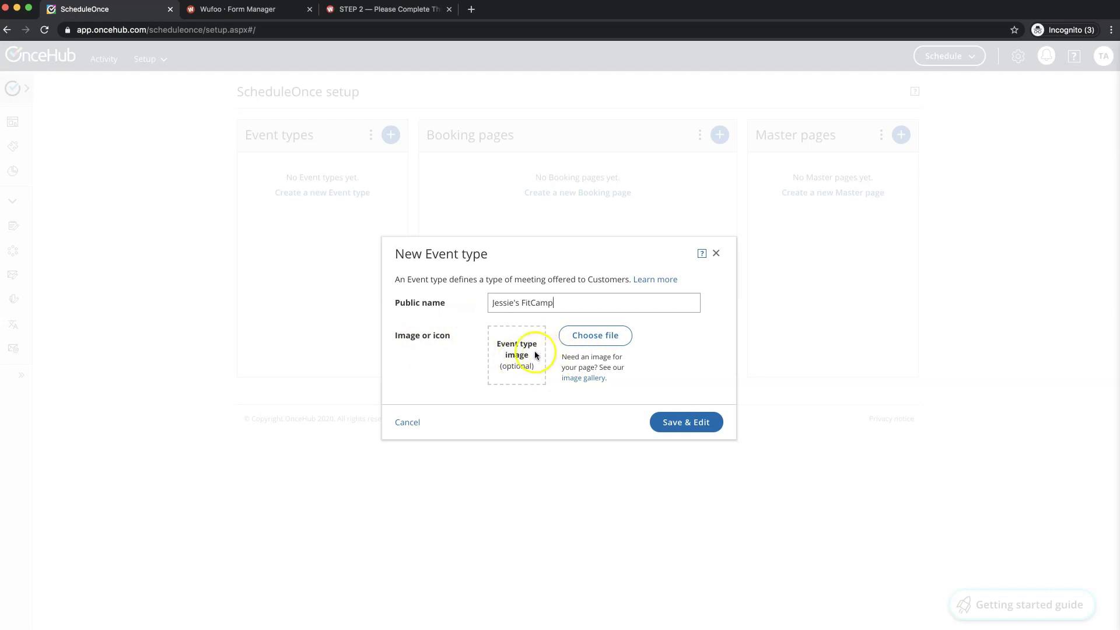
click(610, 342)
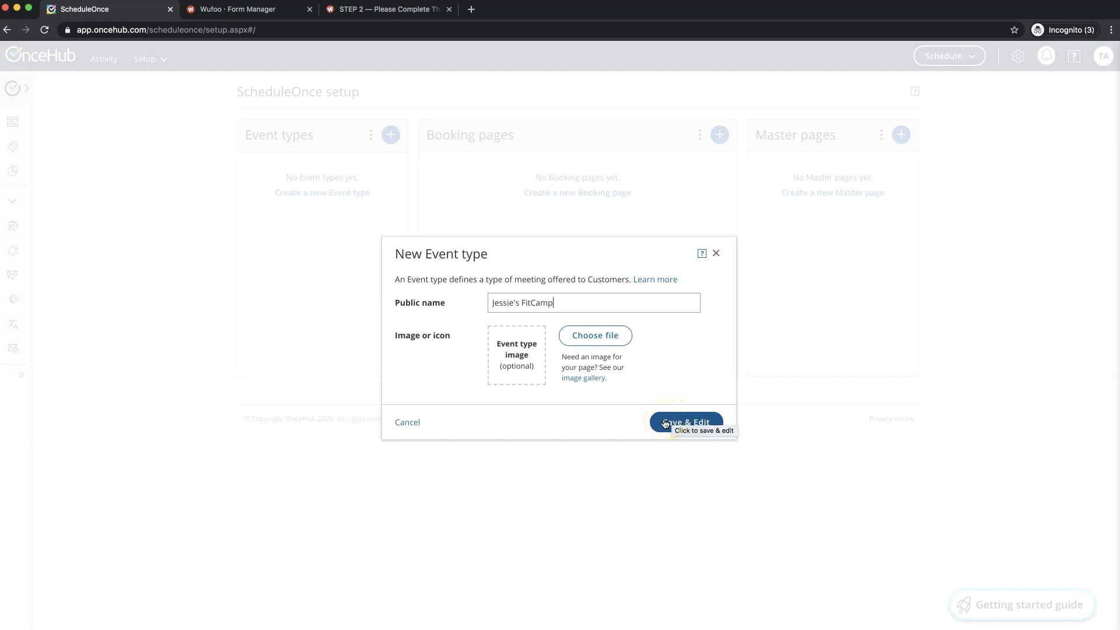
click(665, 423)
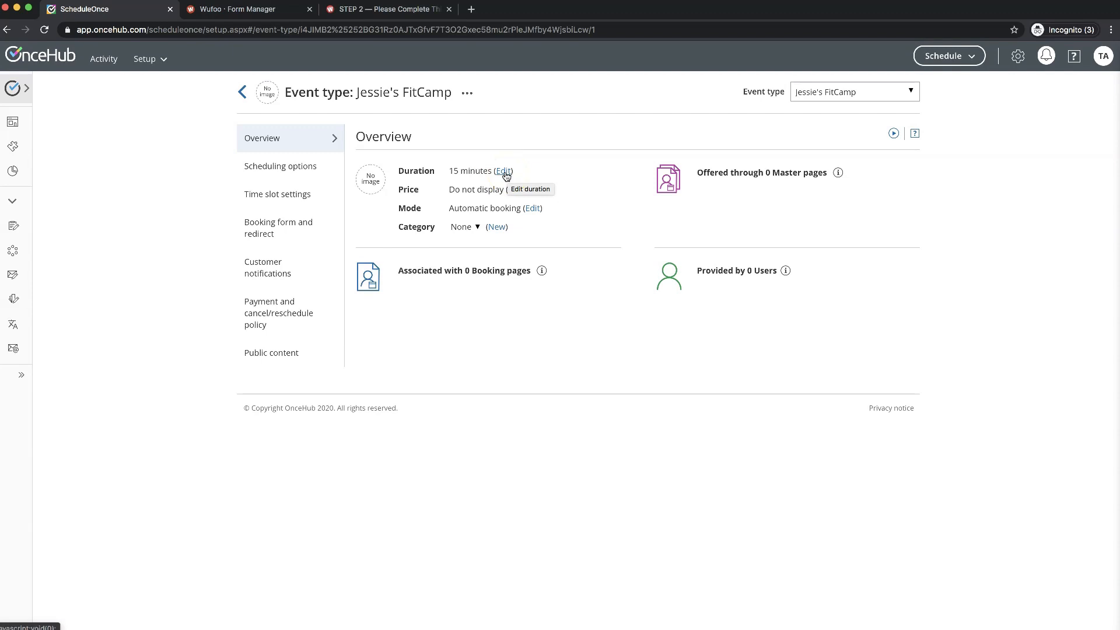
- Change the FitCamp event duration to 45 minutes
click(504, 173)
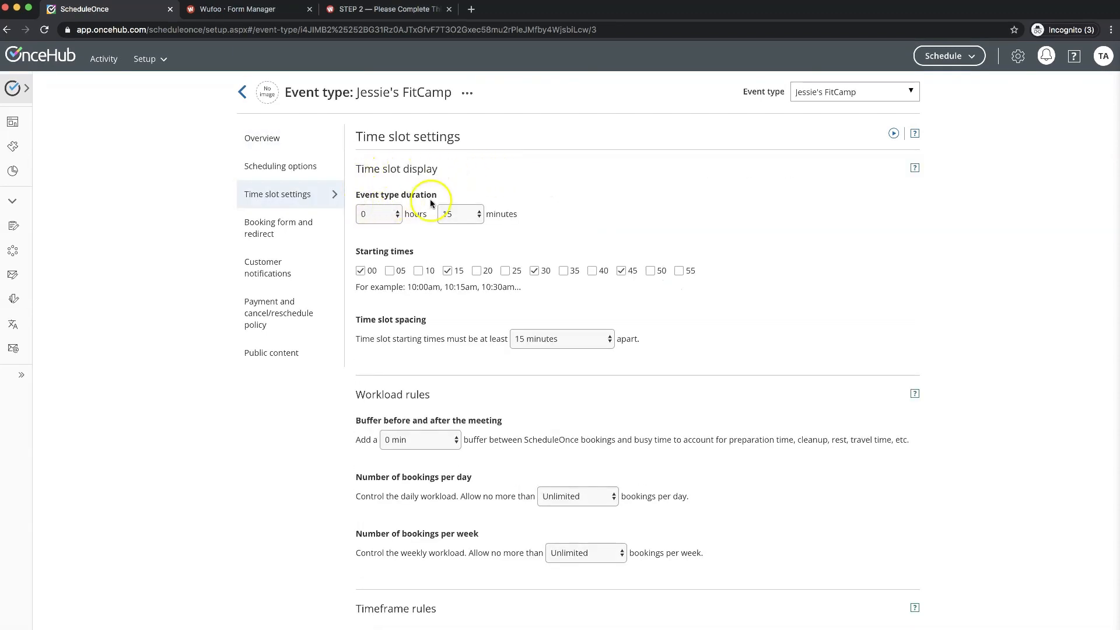
click(464, 214)
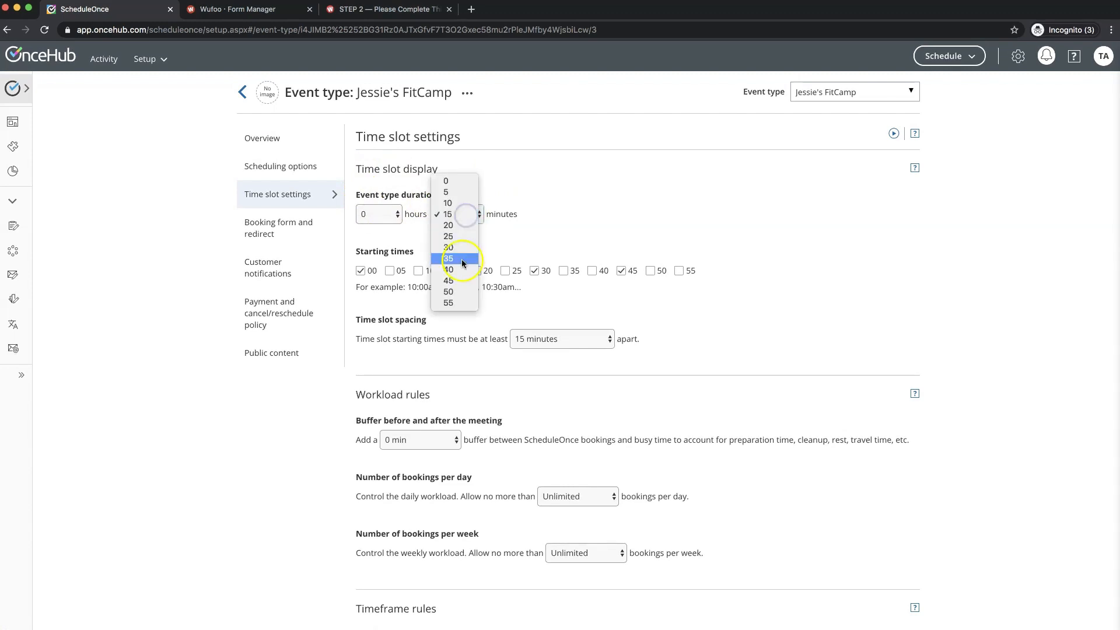
click(458, 282)
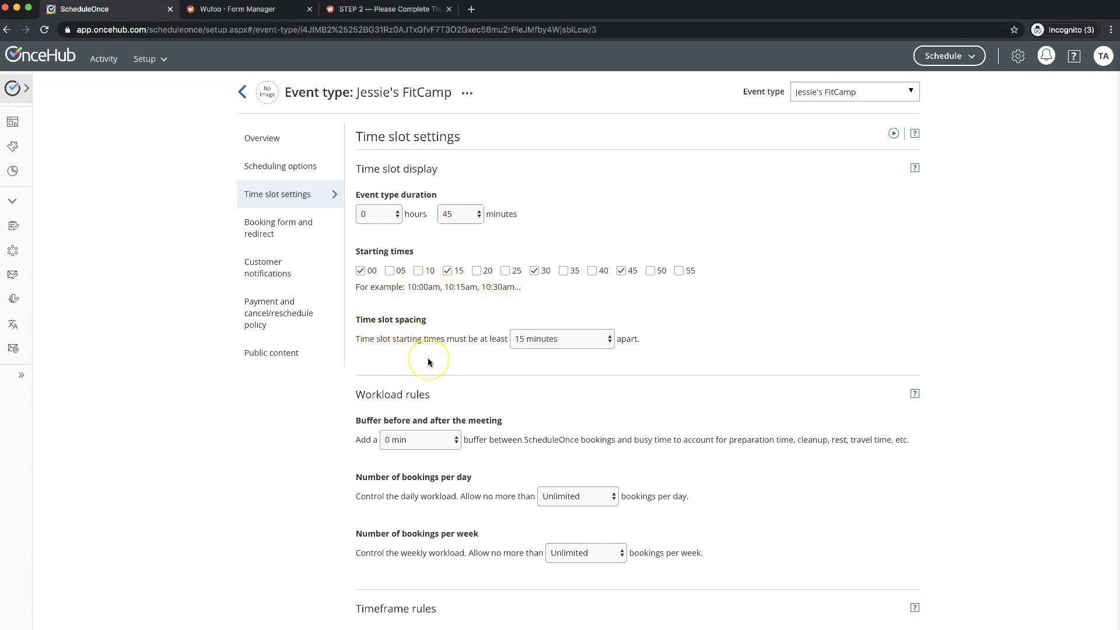
scroll(428, 362, down, 2)
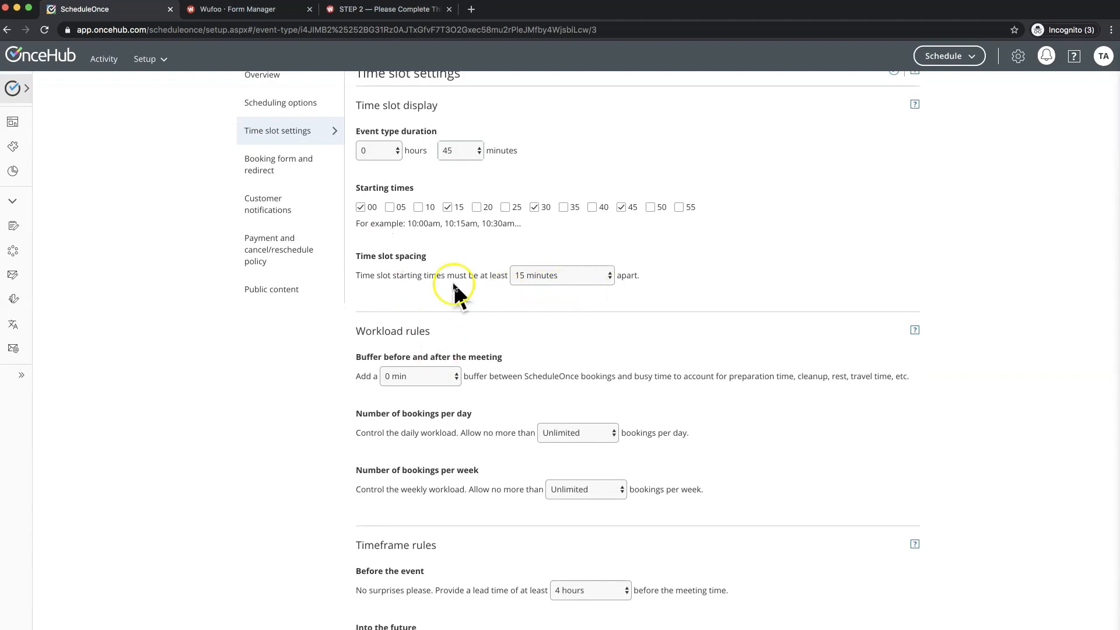
scroll(592, 352, down, 5)
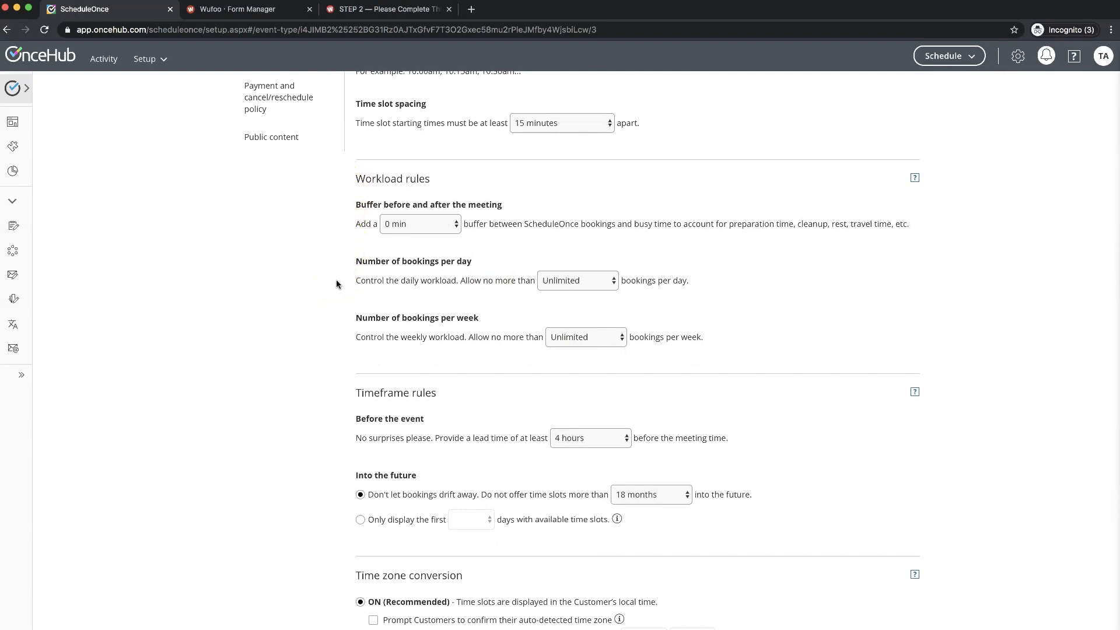
- Limit the number of bookings per day to 6
click(576, 282)
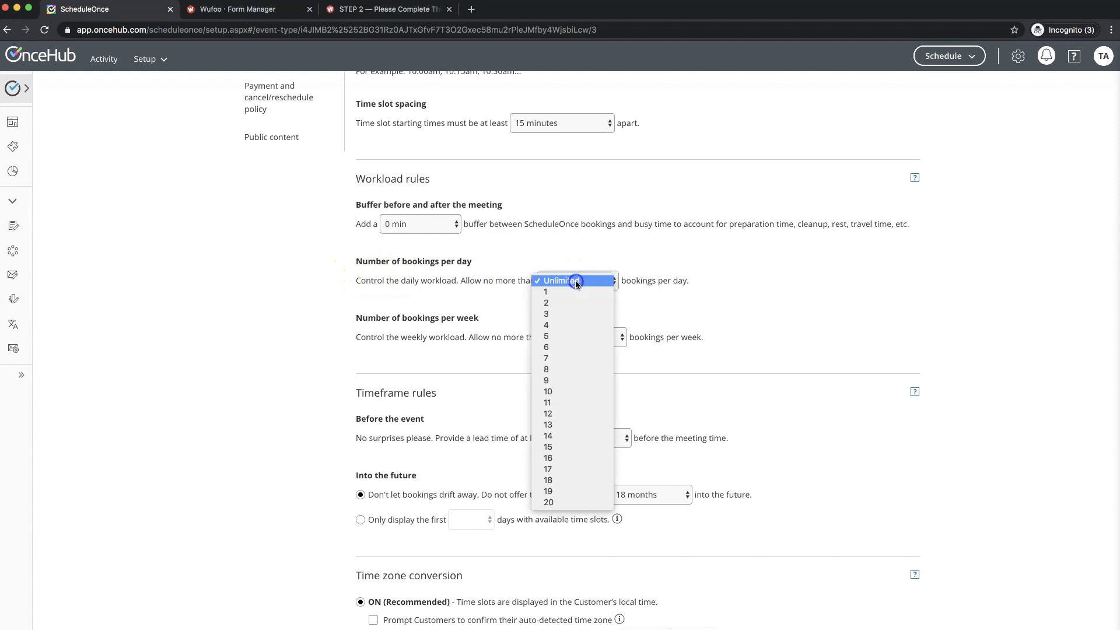
click(570, 350)
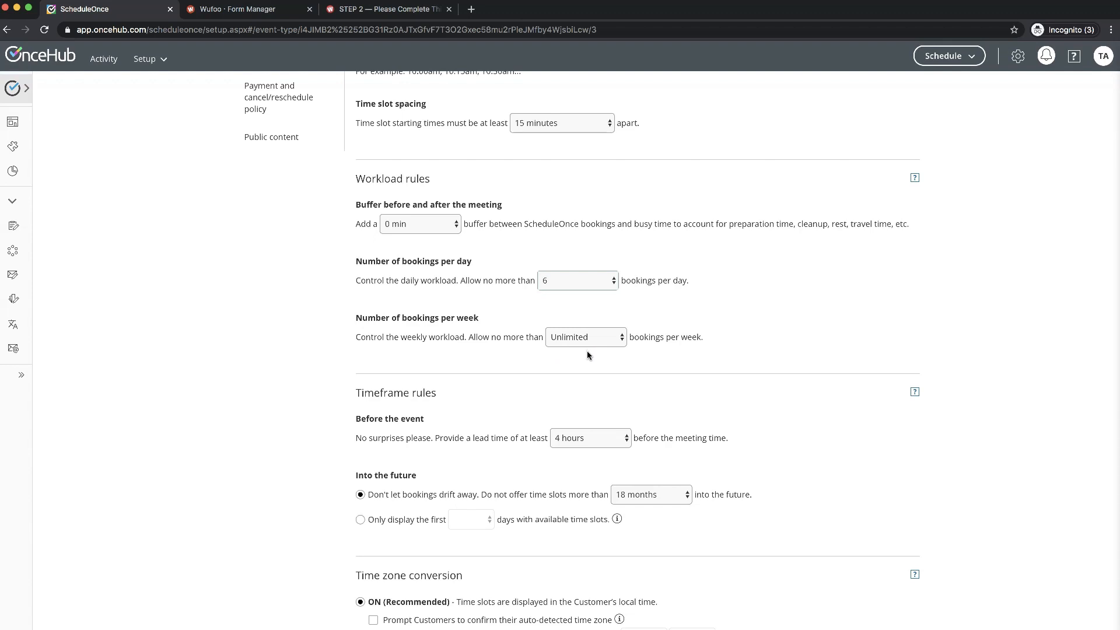
click(587, 282)
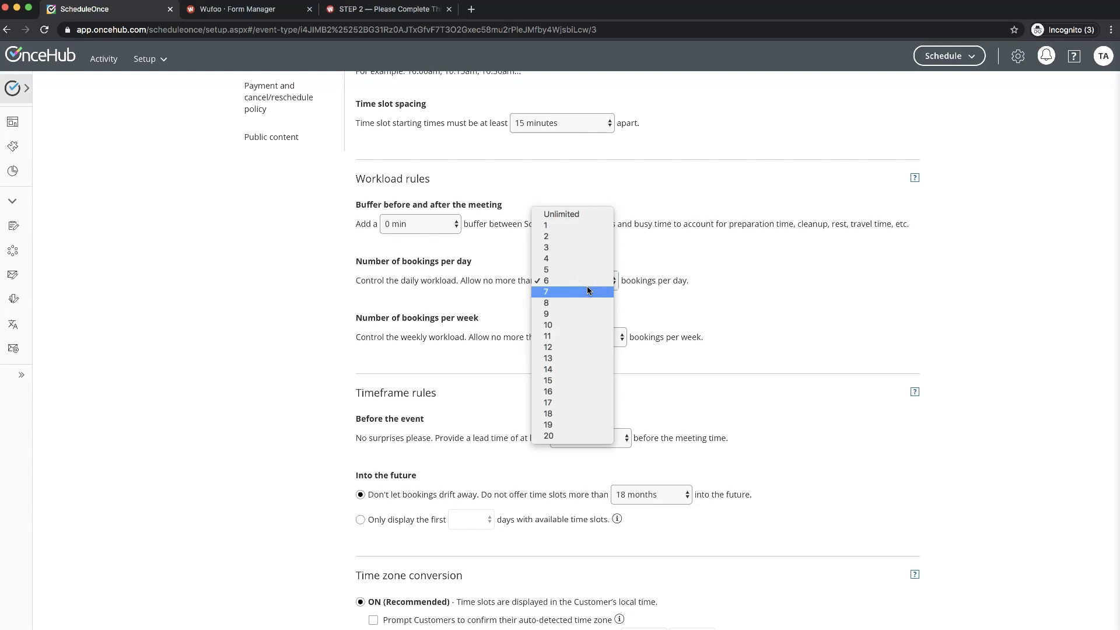
click(589, 283)
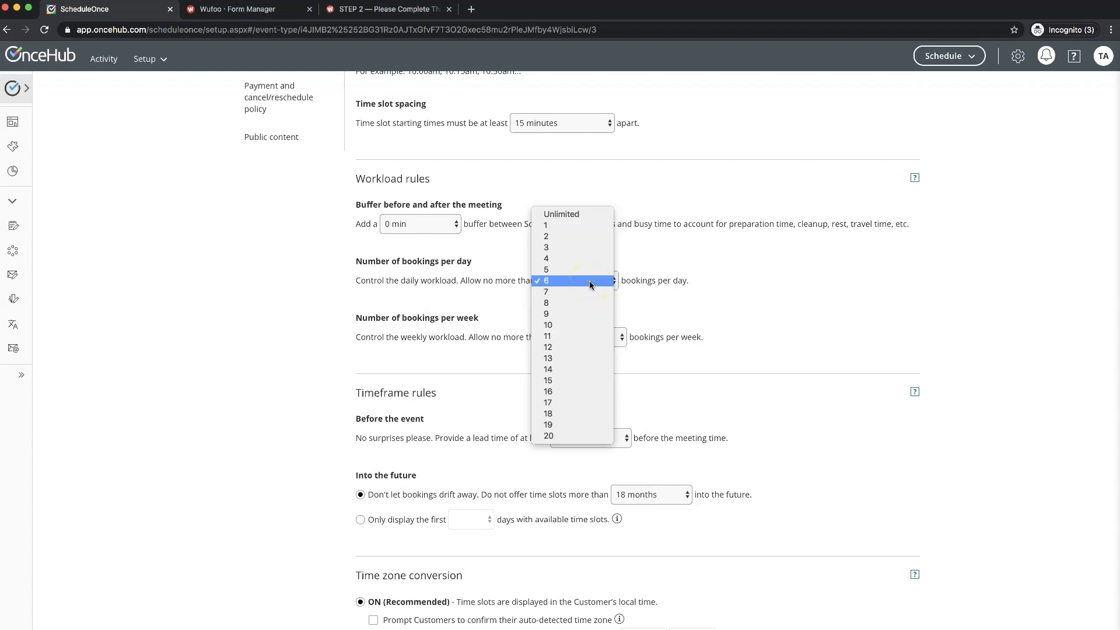
click(589, 283)
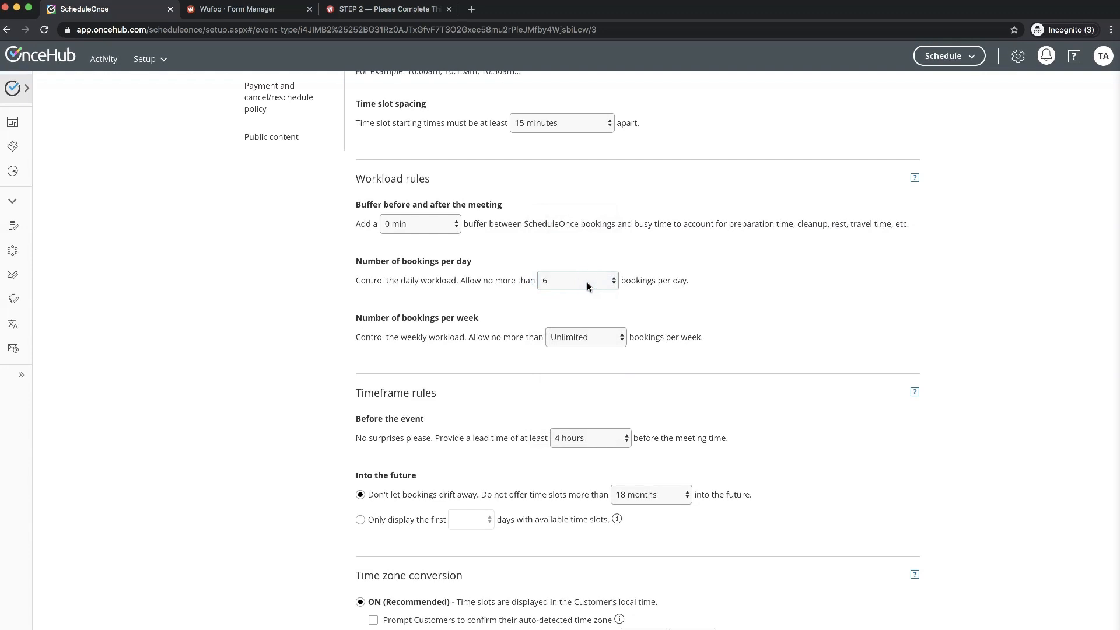
click(587, 283)
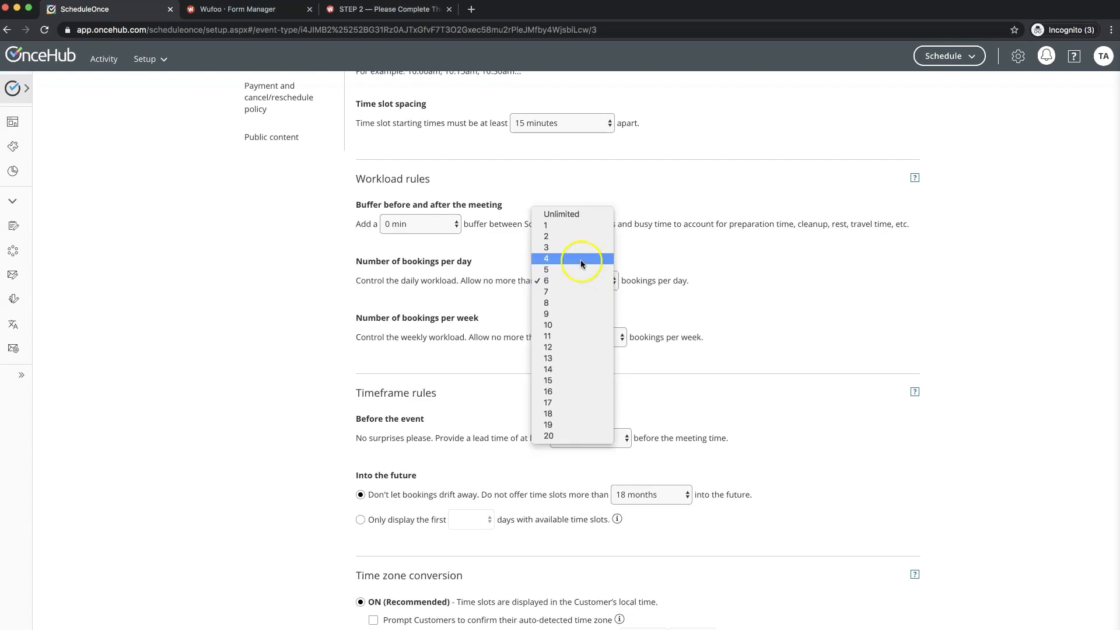
click(561, 278)
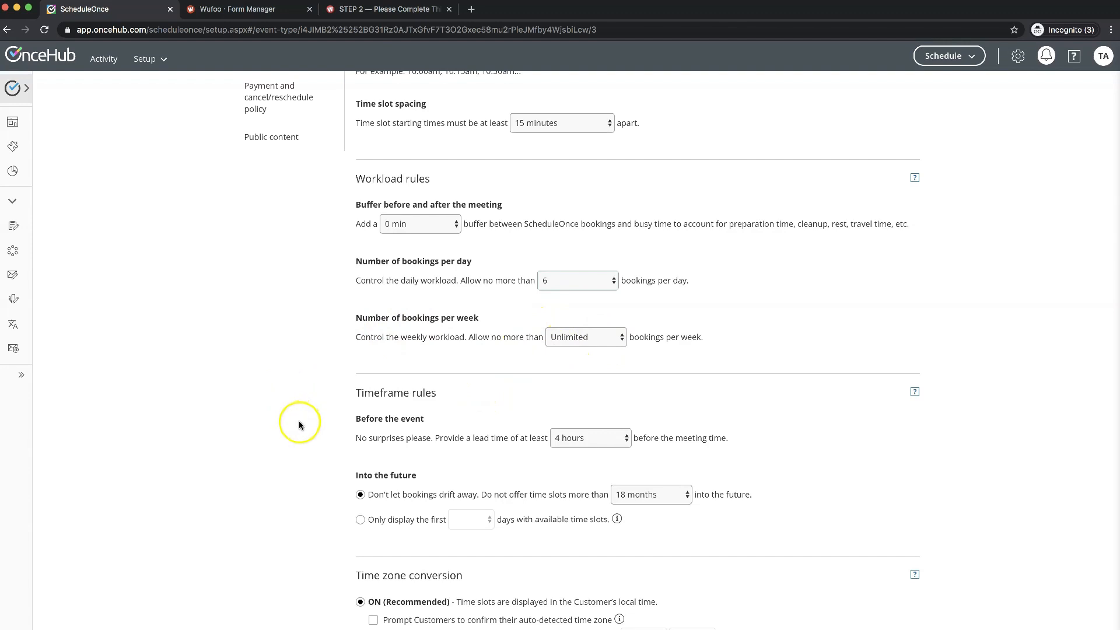
- Offer time slots no more than 2 days into the future
scroll(298, 421, down, 5)
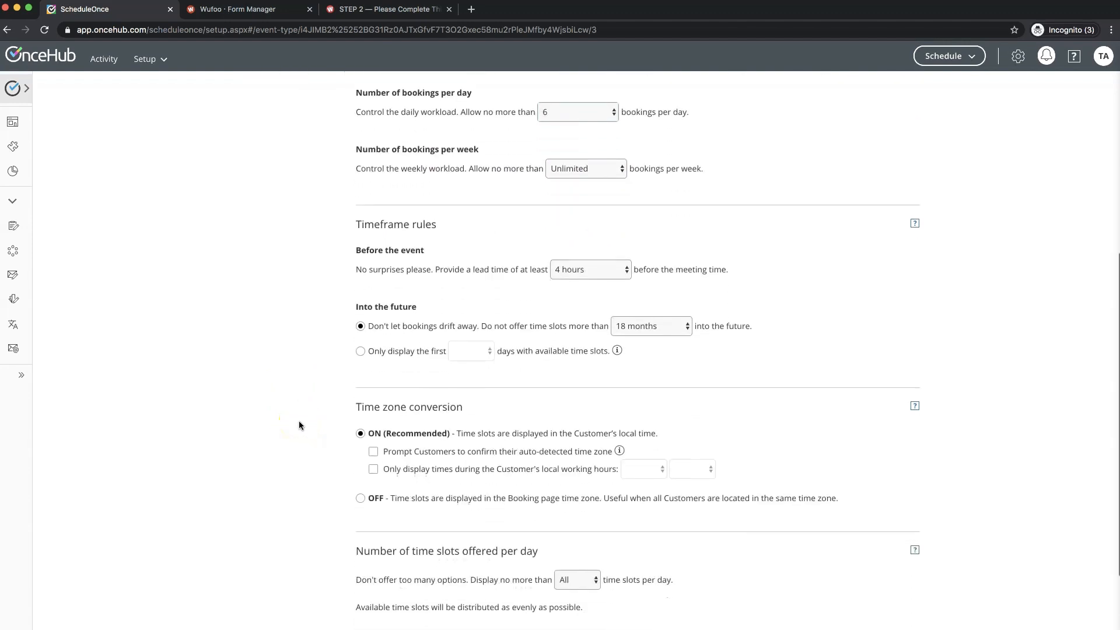
scroll(326, 324, up, 1)
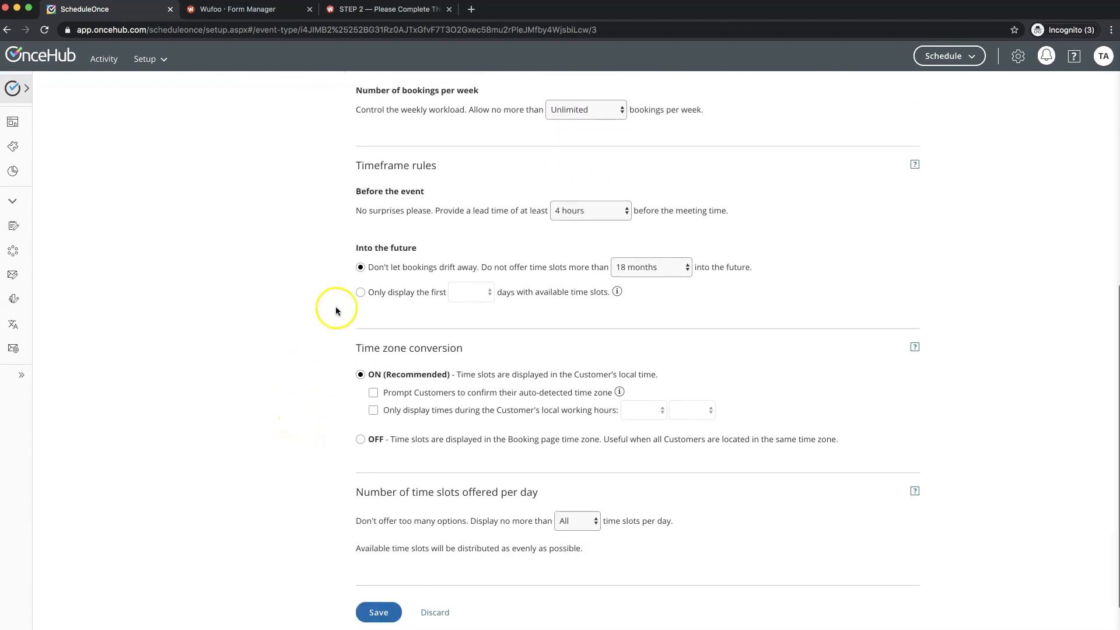
scroll(372, 250, up, 1)
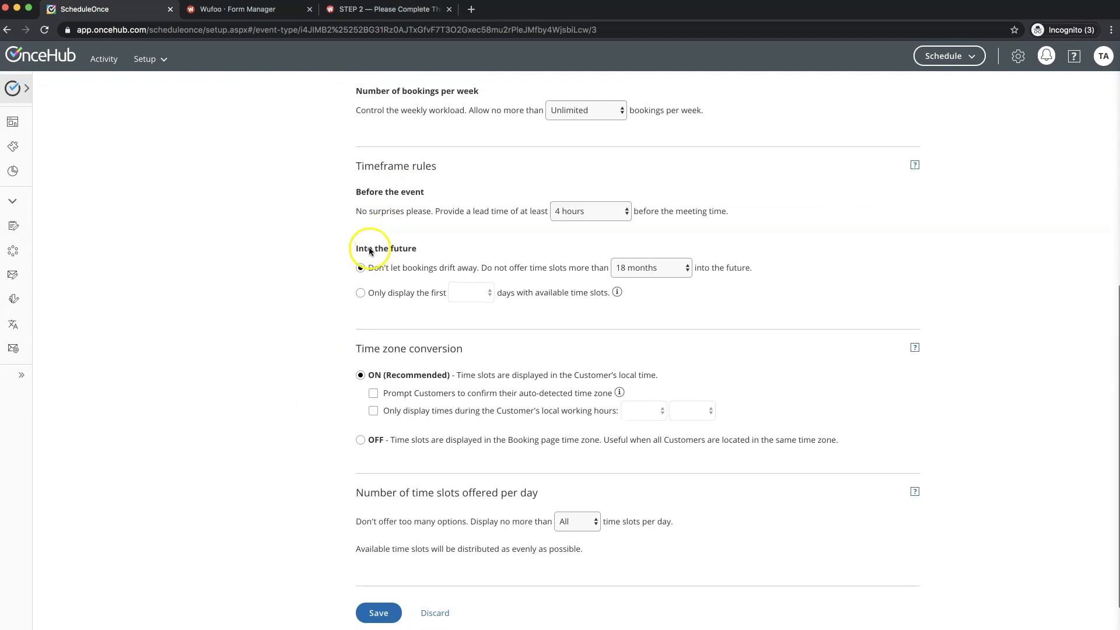
scroll(379, 271, down, 1)
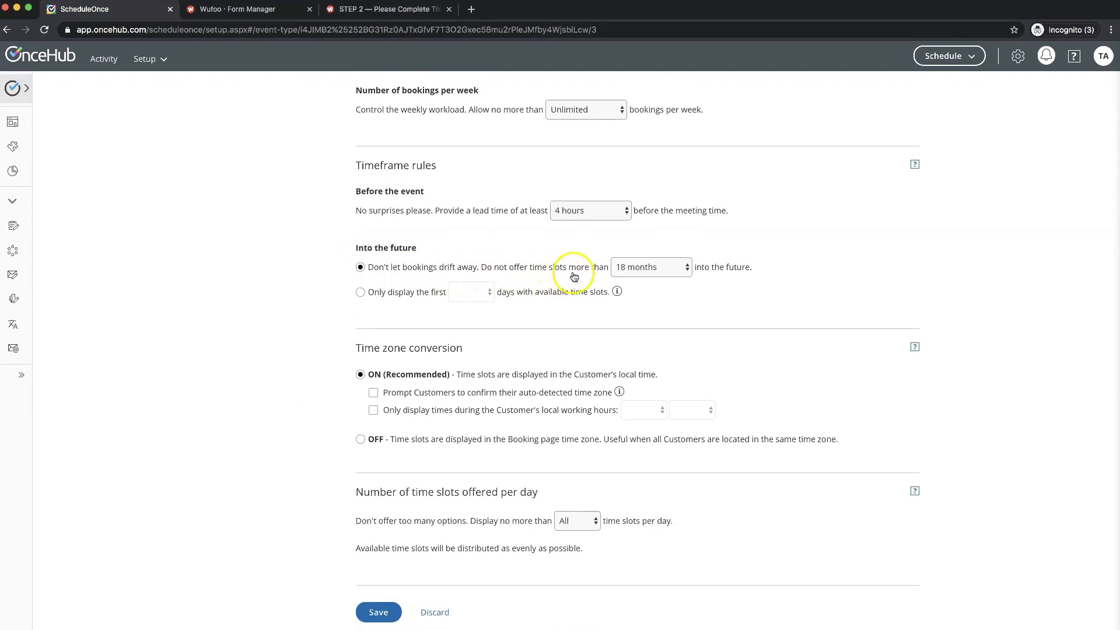
click(657, 270)
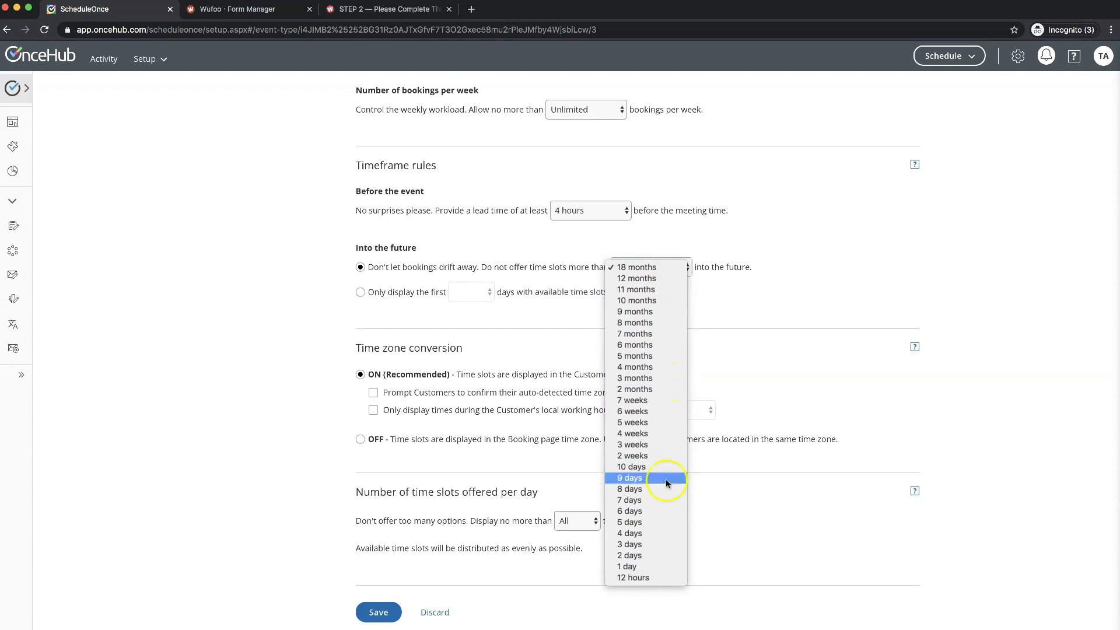
click(655, 556)
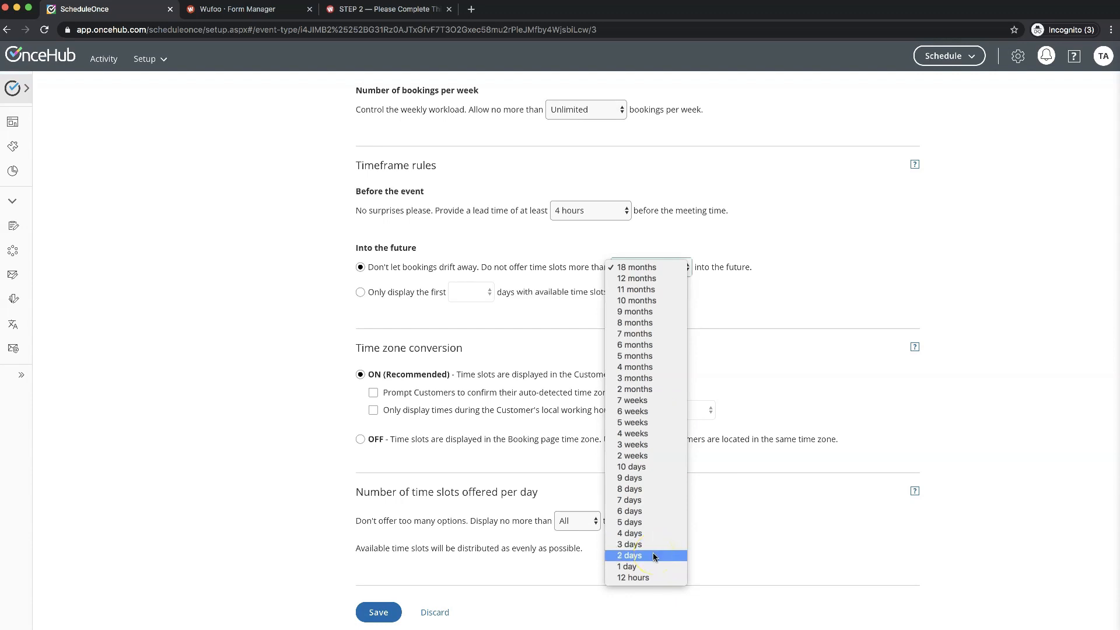
click(654, 556)
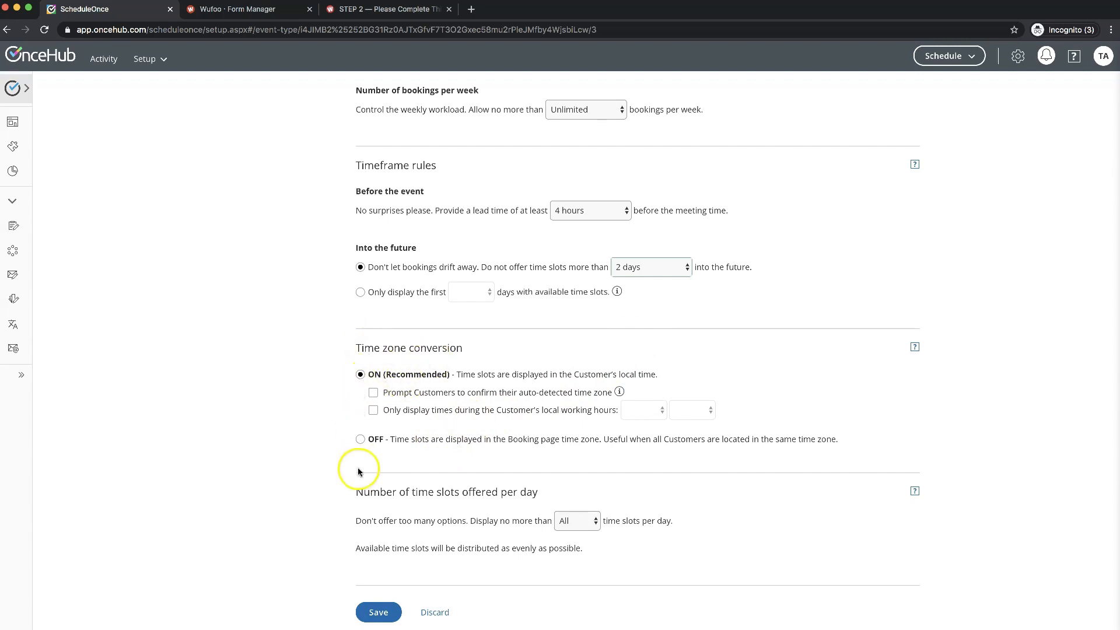
- Keep all time slots per day and save the time slot settings, then go to Booking form and redirect
scroll(319, 486, down, 2)
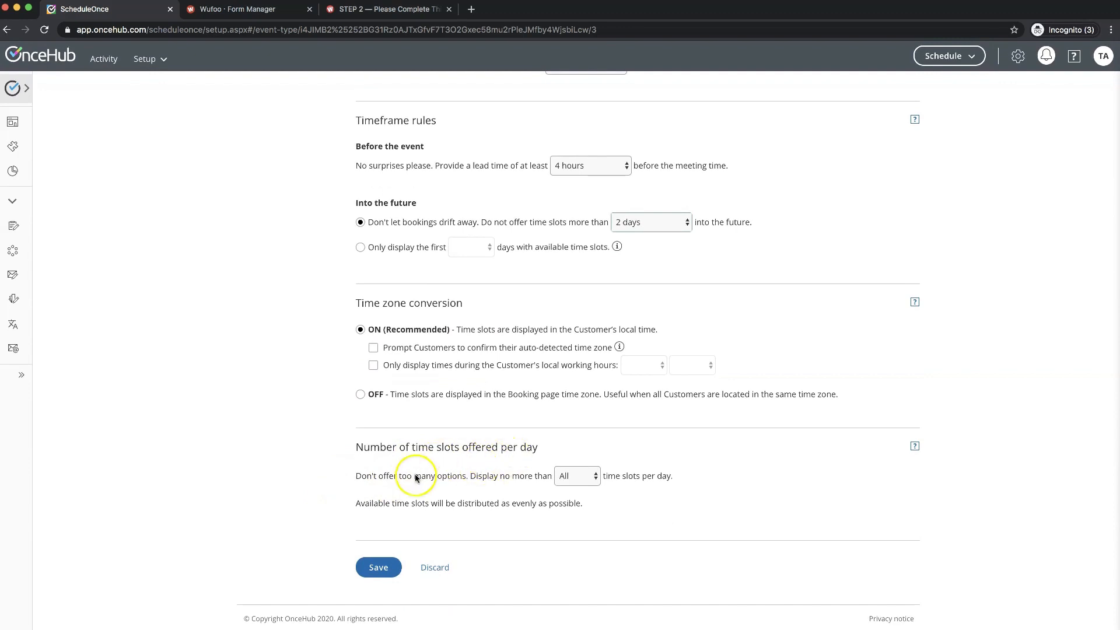
click(572, 478)
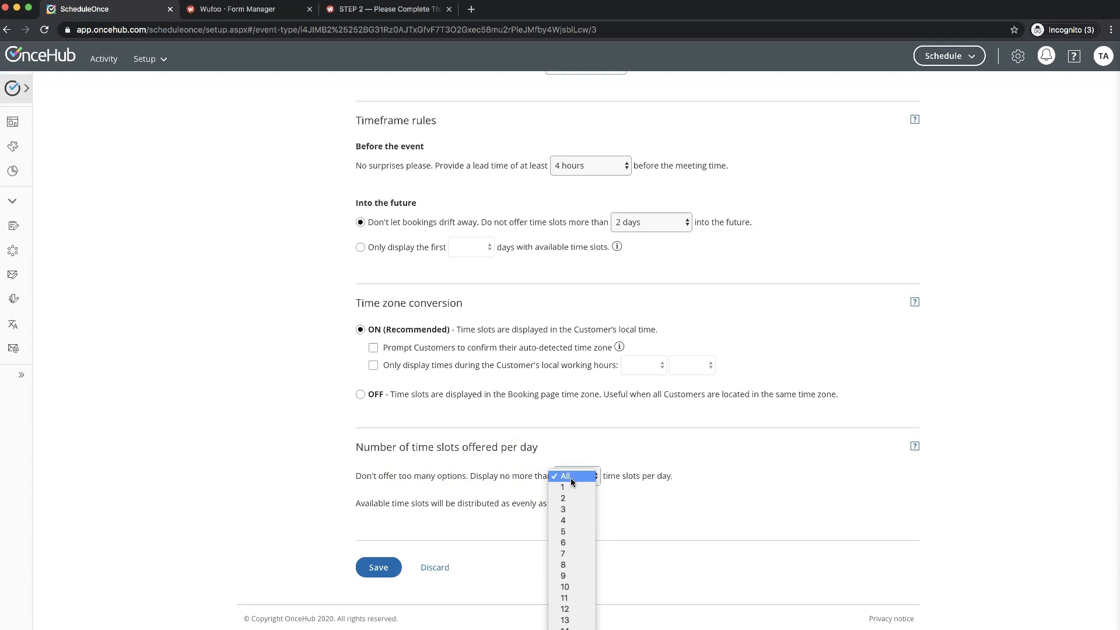
click(572, 477)
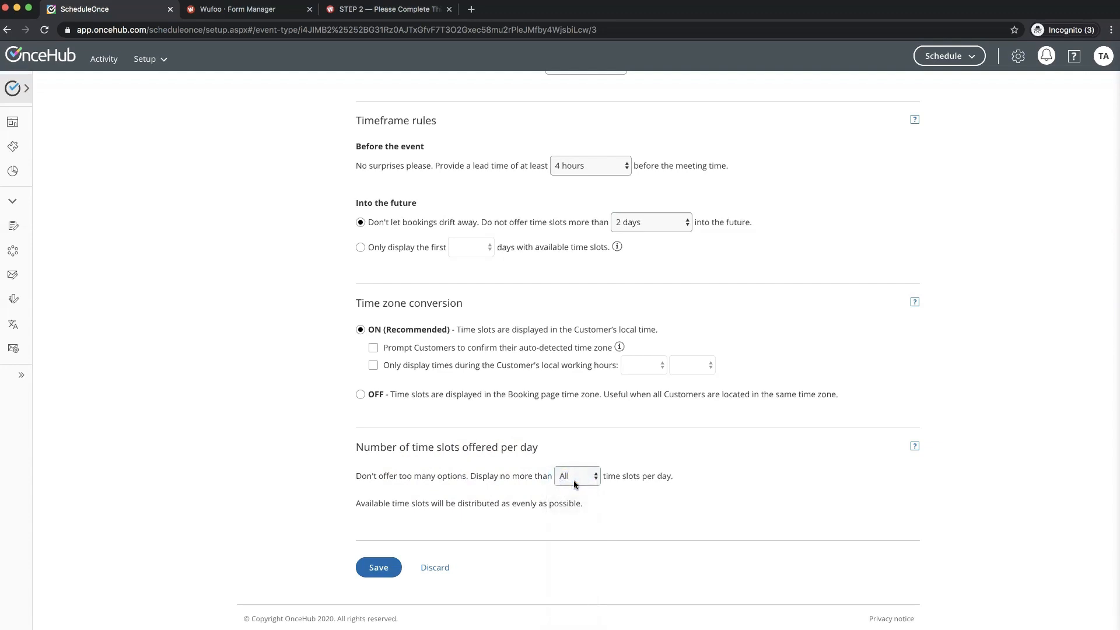
click(380, 568)
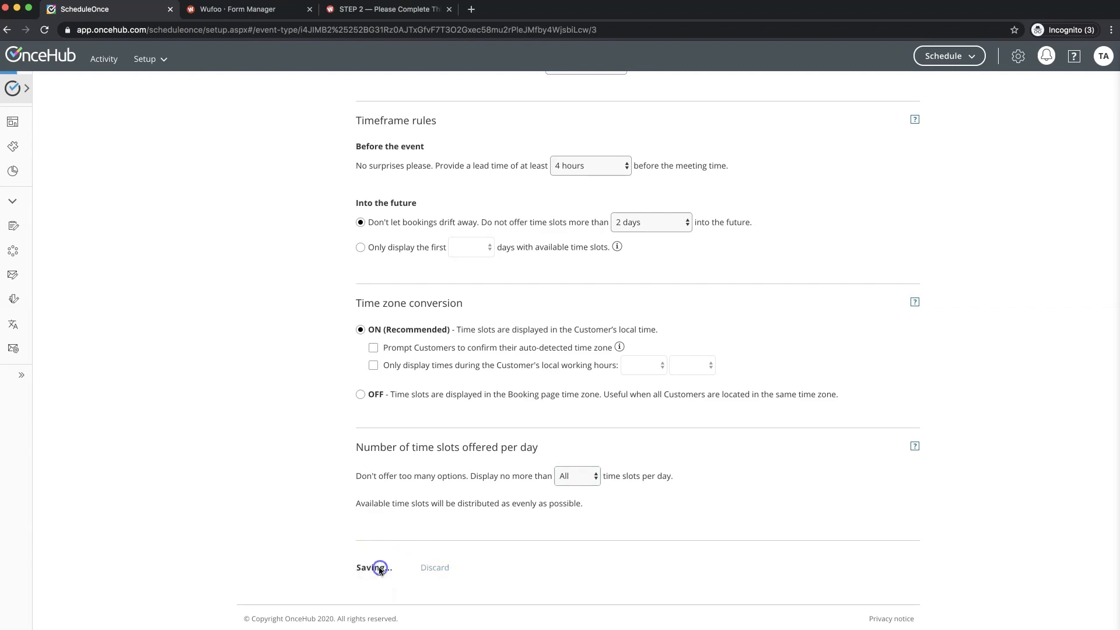
scroll(283, 432, up, 10)
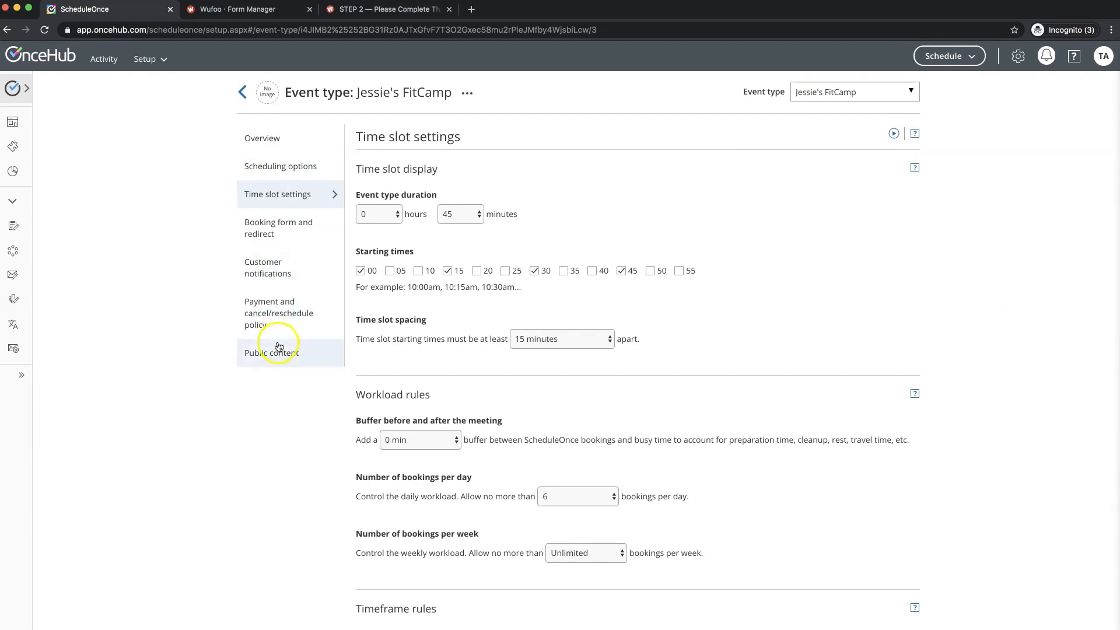
click(278, 236)
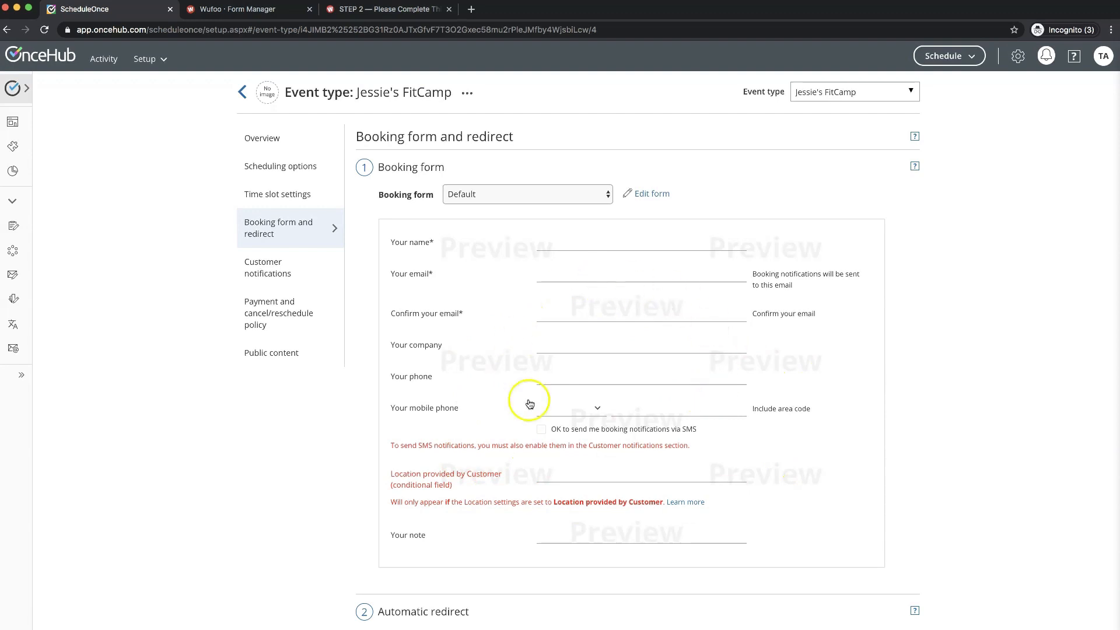
- Remove the company, mobile phone and note fields, make phone mandatory, save, and return to setup
click(656, 199)
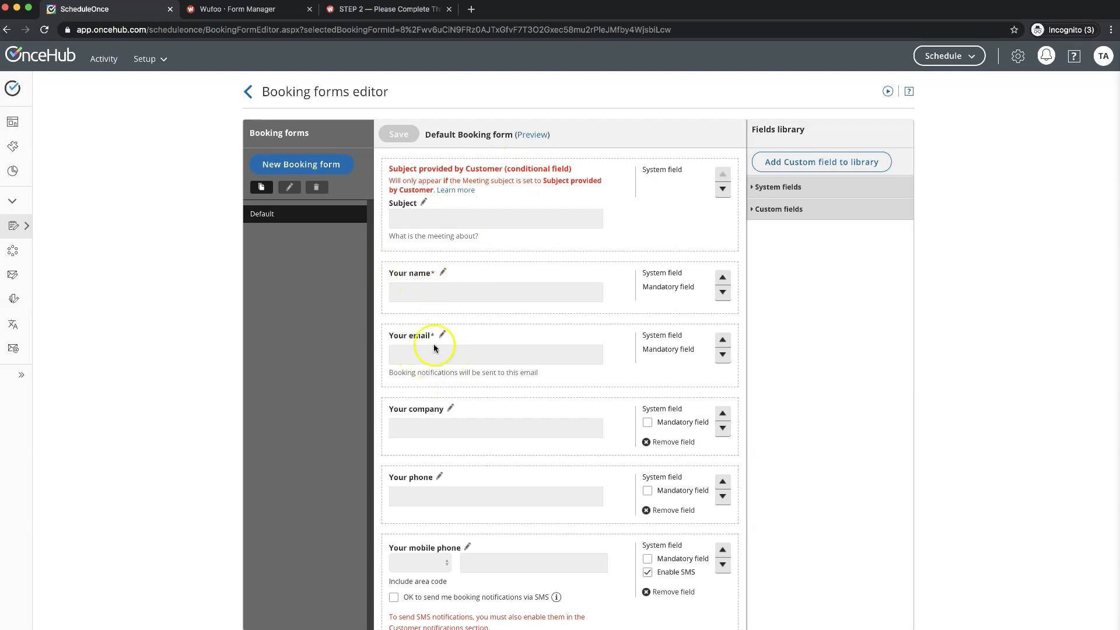
click(662, 443)
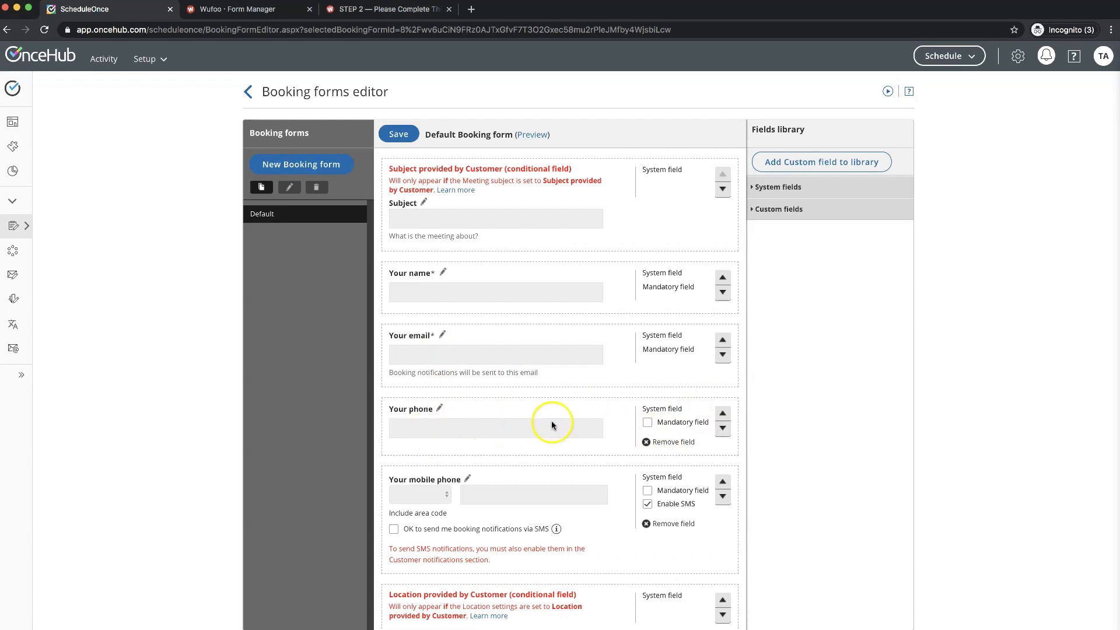
click(671, 525)
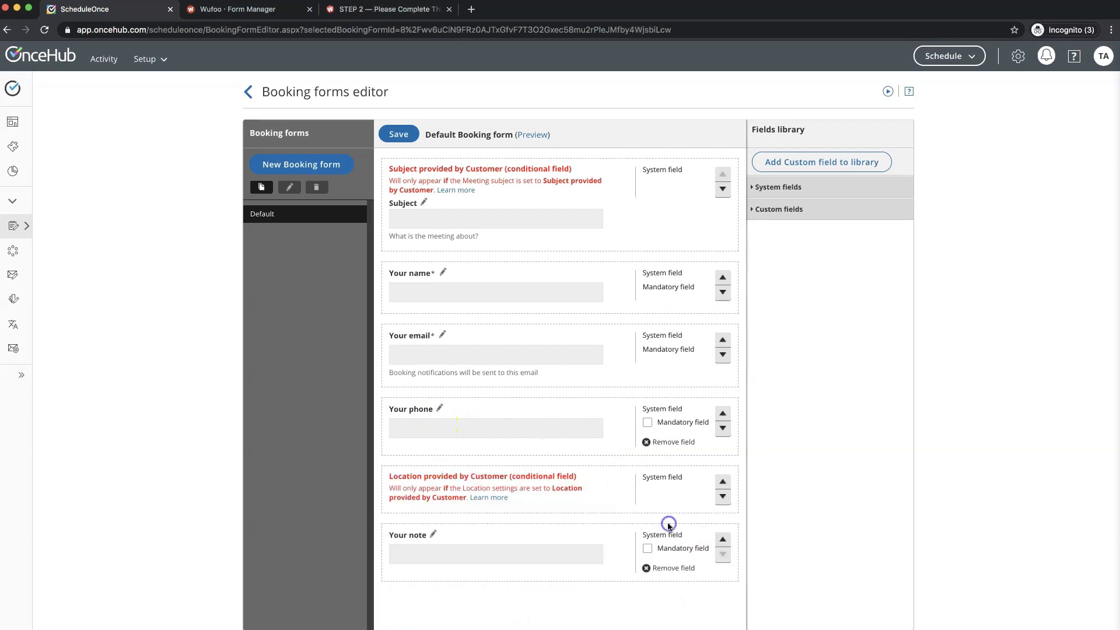
click(670, 568)
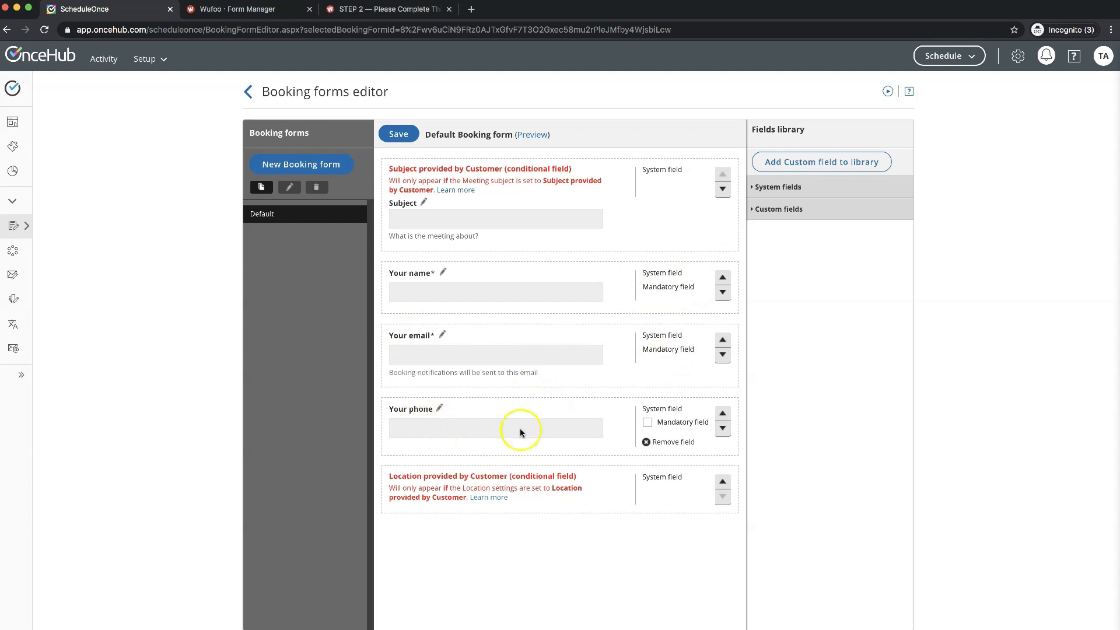
click(647, 423)
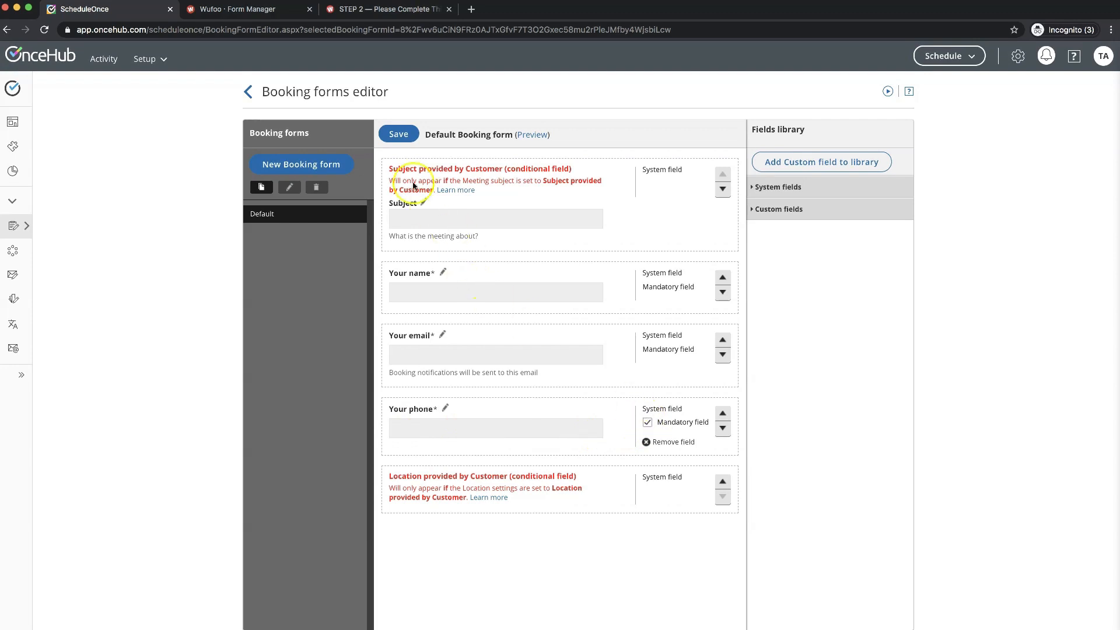
click(398, 136)
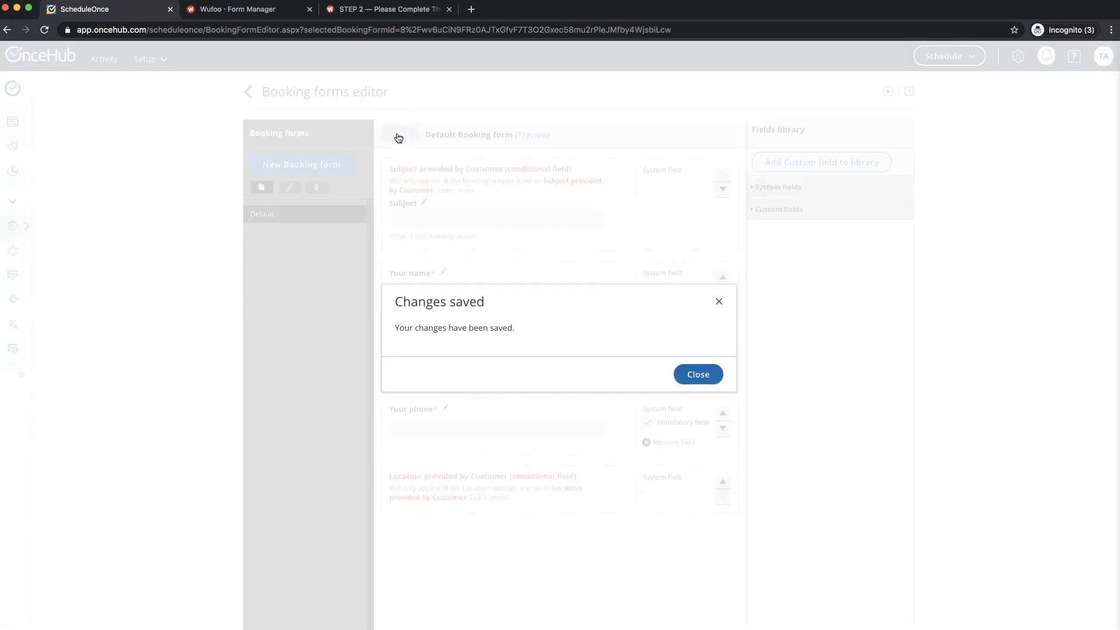
click(699, 376)
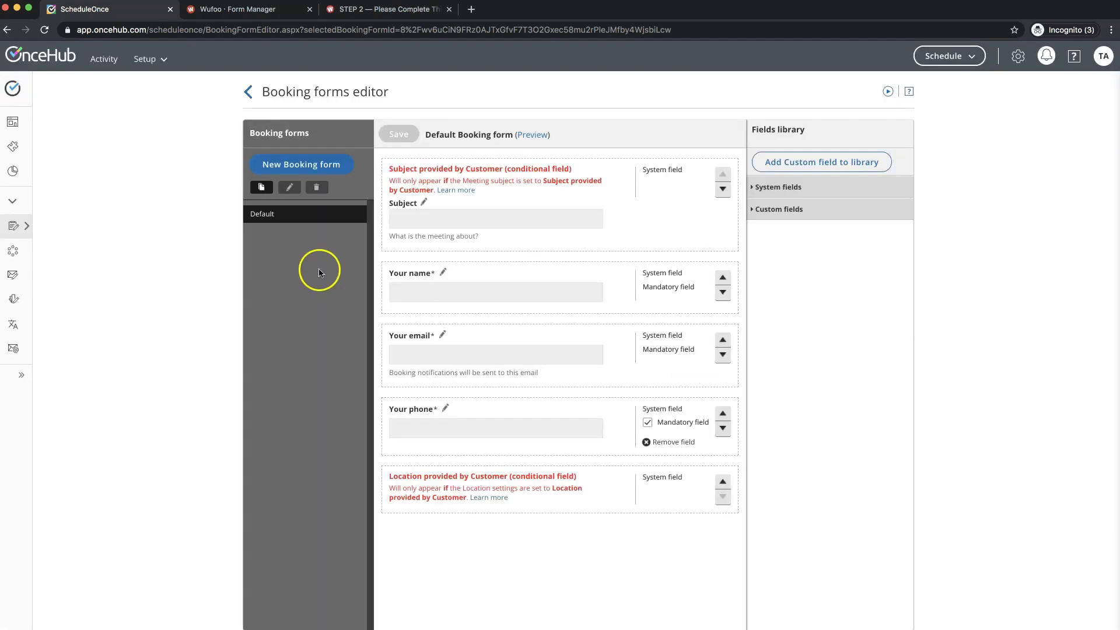
click(249, 93)
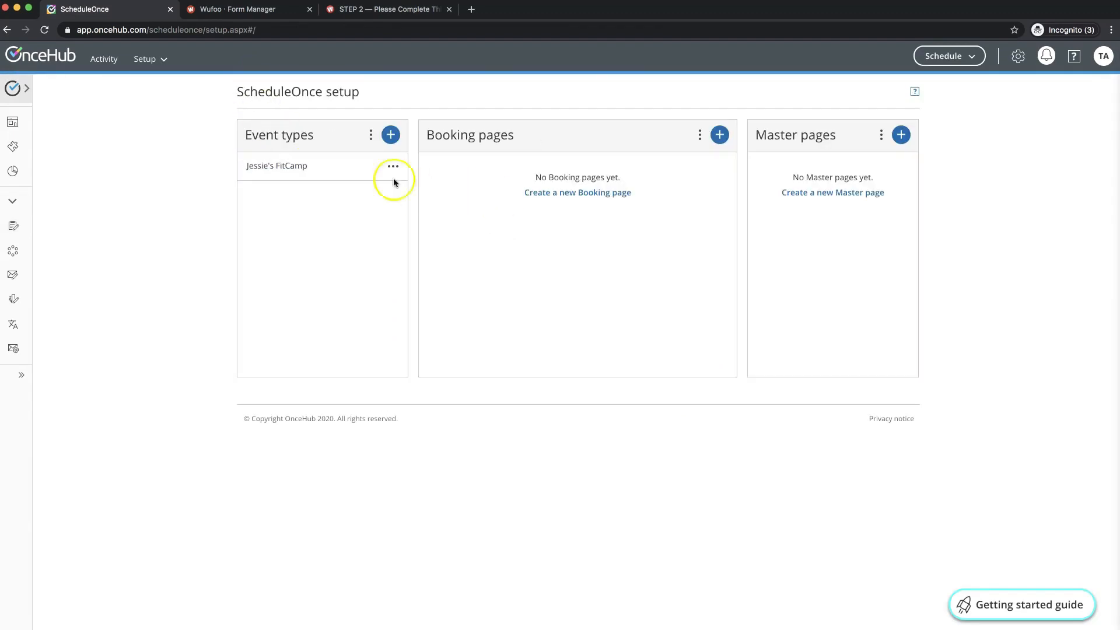
- Open Jessie's FitCamp, review its booking form and redirect settings, then go to Customer notifications
click(289, 169)
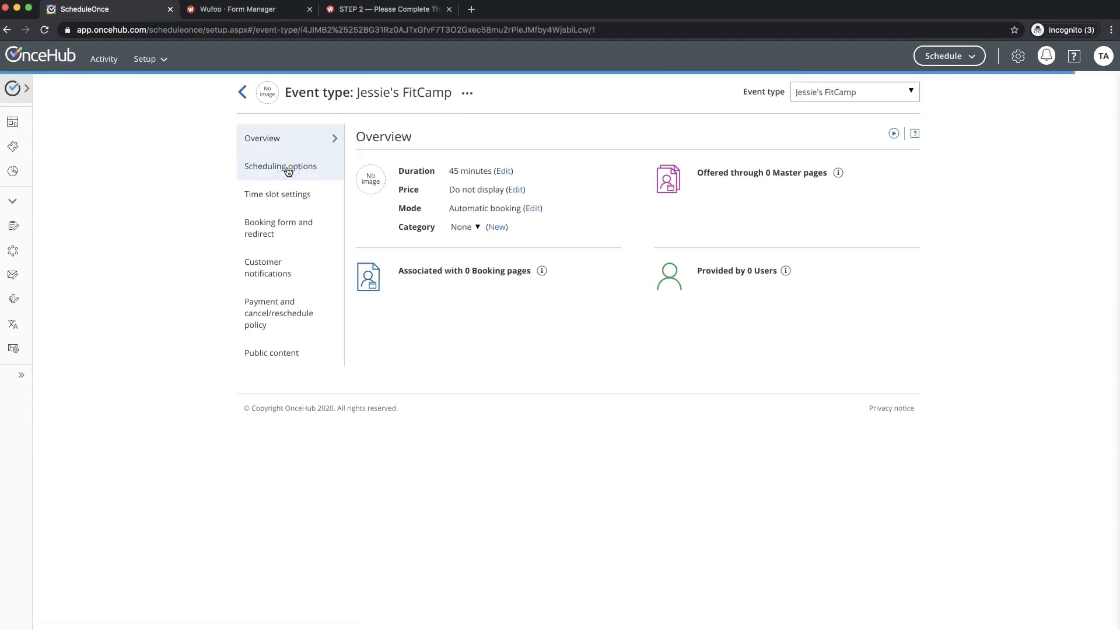
click(289, 236)
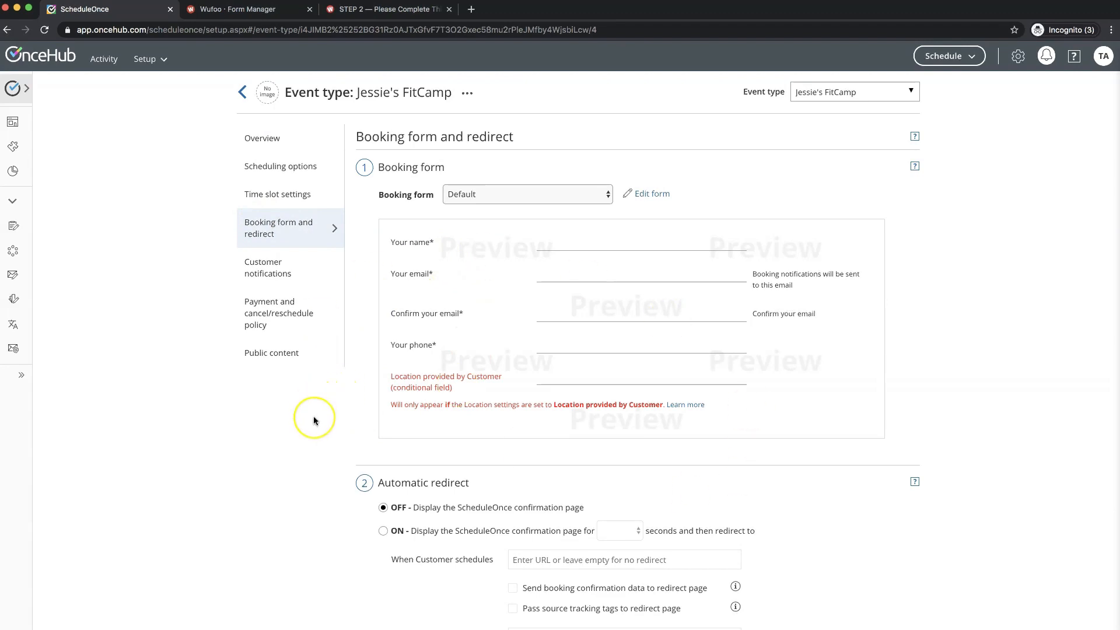
scroll(313, 415, down, 3)
scroll(313, 416, up, 3)
scroll(317, 457, down, 2)
scroll(316, 457, down, 1)
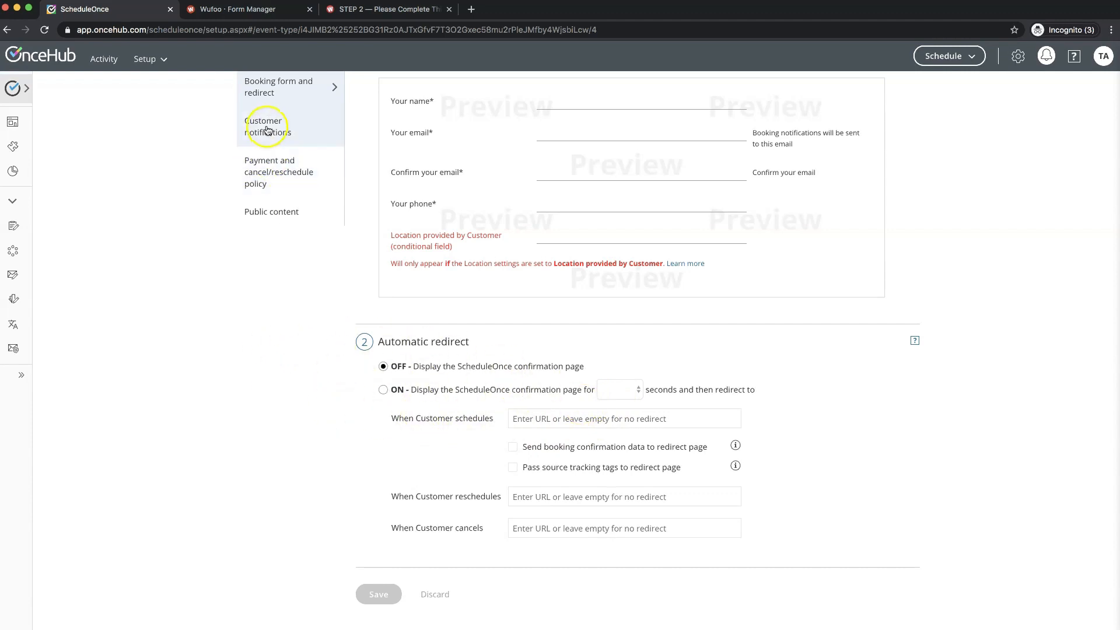
scroll(271, 133, up, 1)
scroll(272, 133, up, 2)
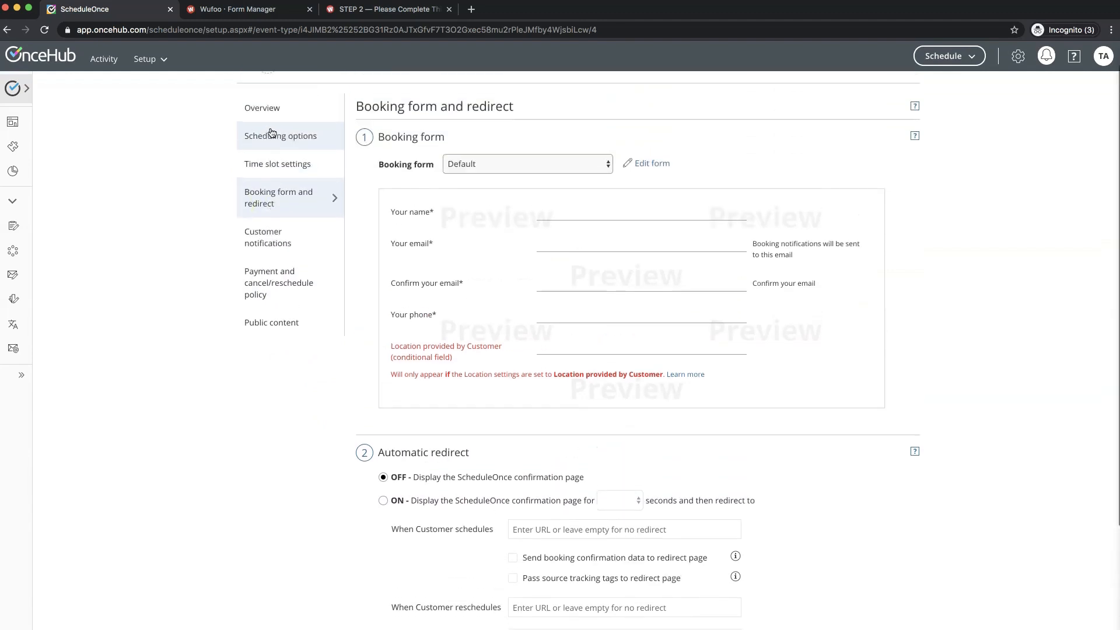
click(285, 242)
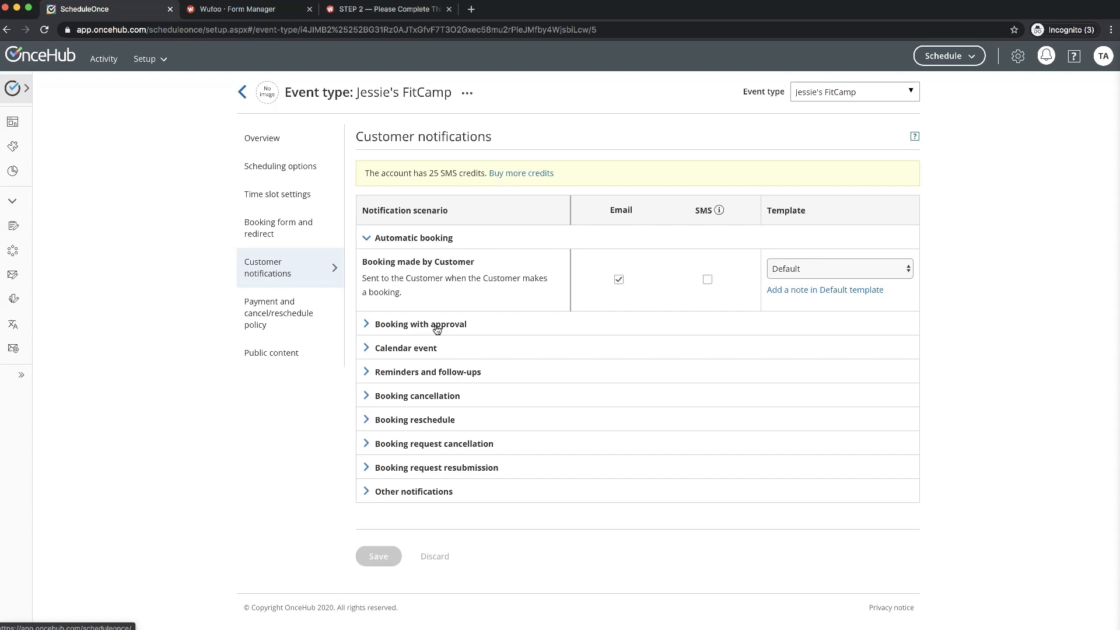
- Expand the notification groups and enable SMS for all three customer reminders
click(437, 326)
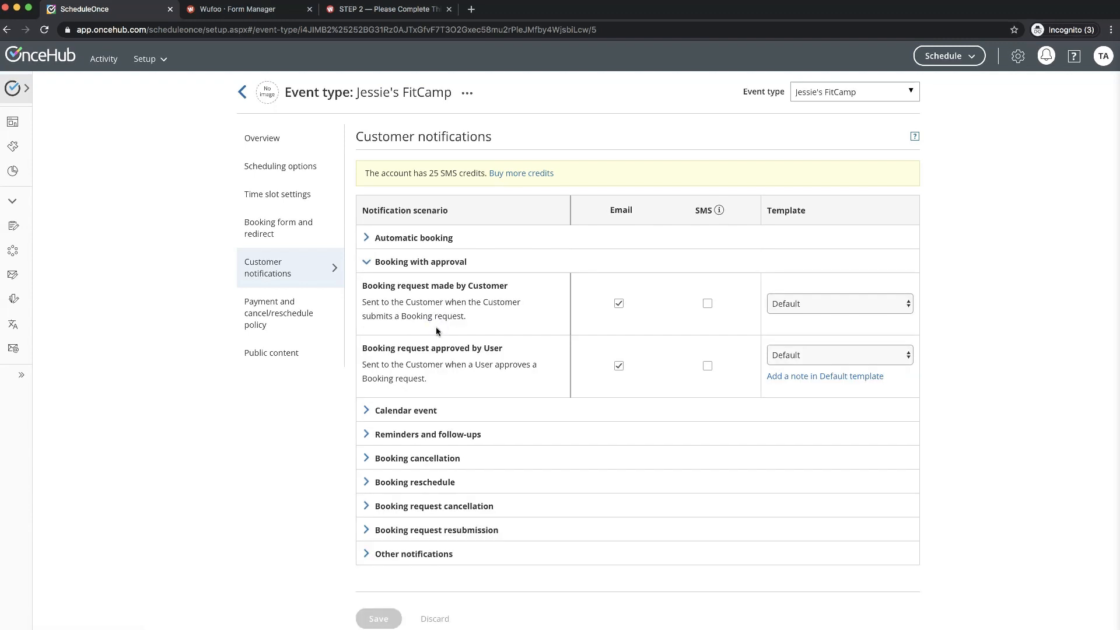
click(411, 411)
click(413, 386)
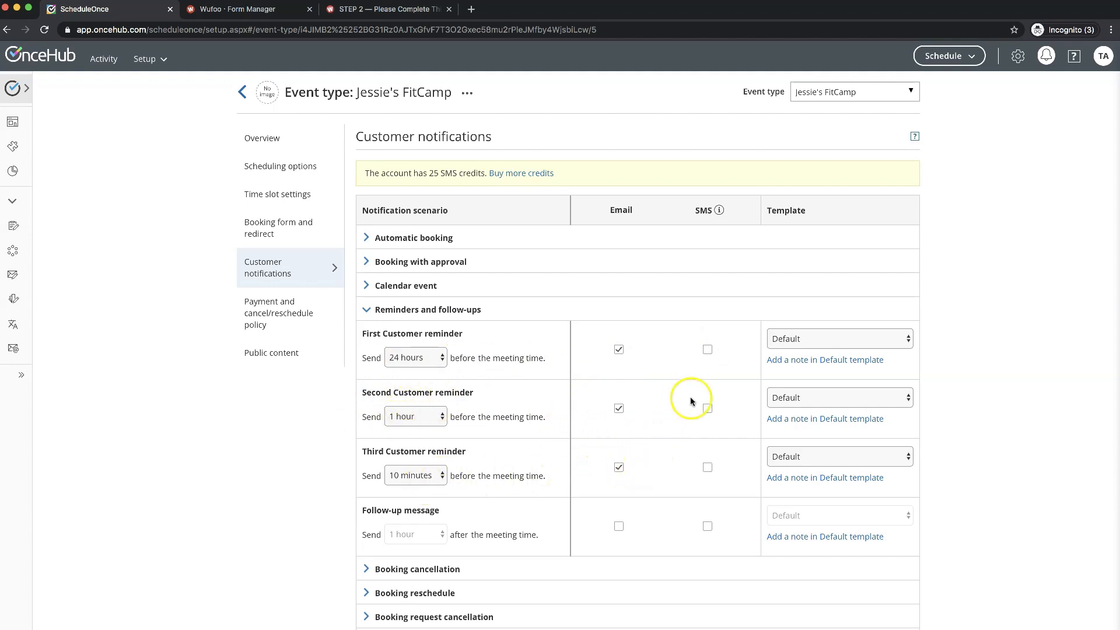
click(709, 469)
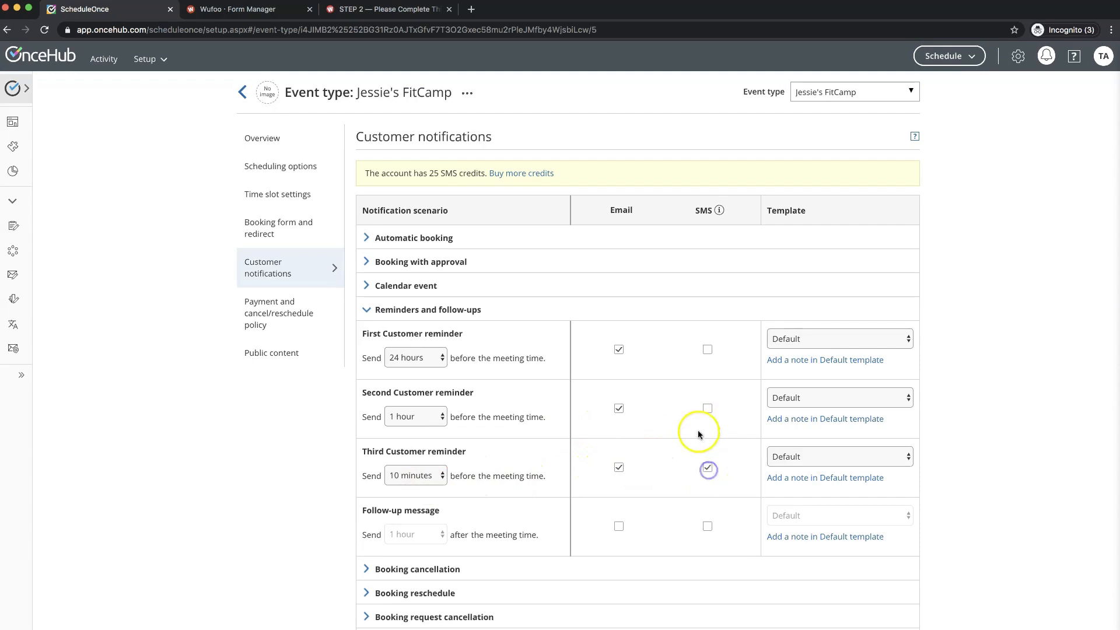
click(707, 408)
click(708, 349)
scroll(497, 435, down, 4)
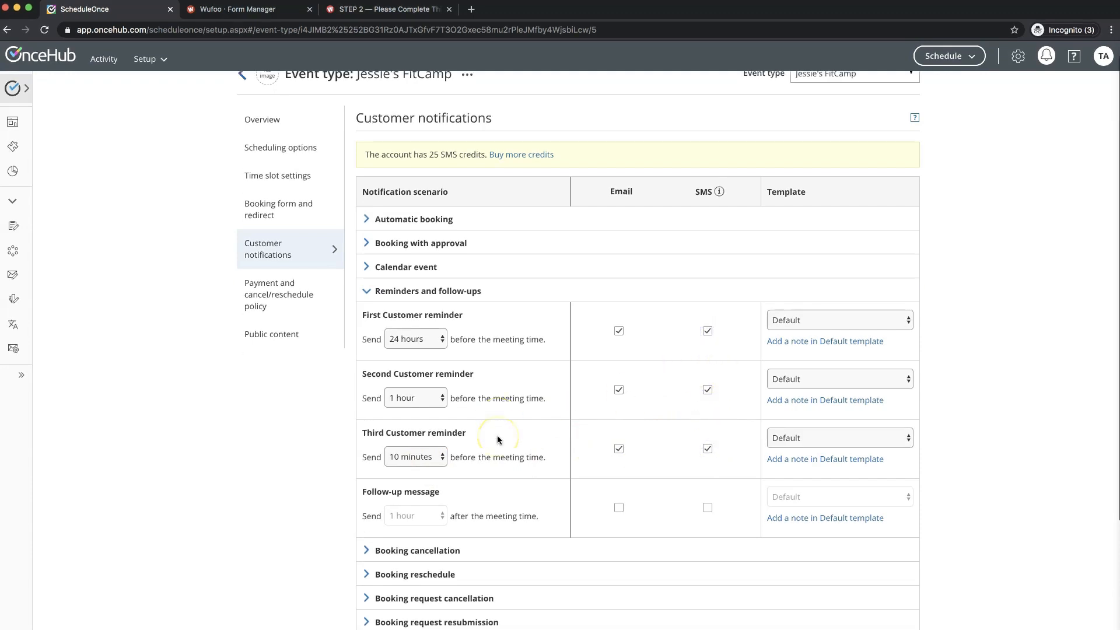
- Enable SMS for booking cancellations and reschedules by the customer or a user
click(426, 471)
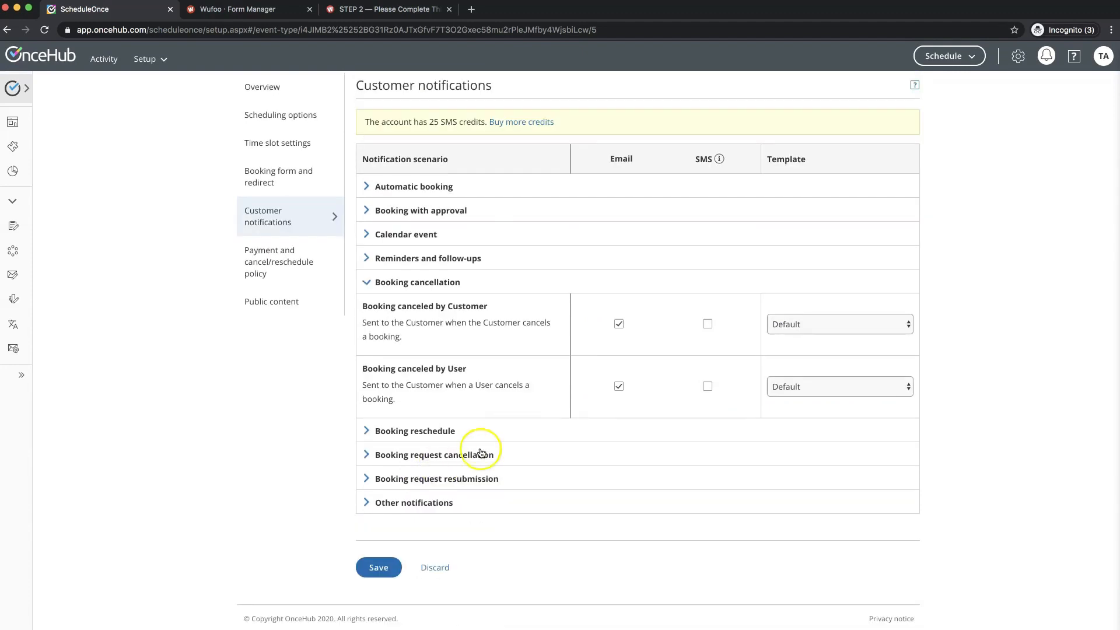
click(709, 328)
click(708, 387)
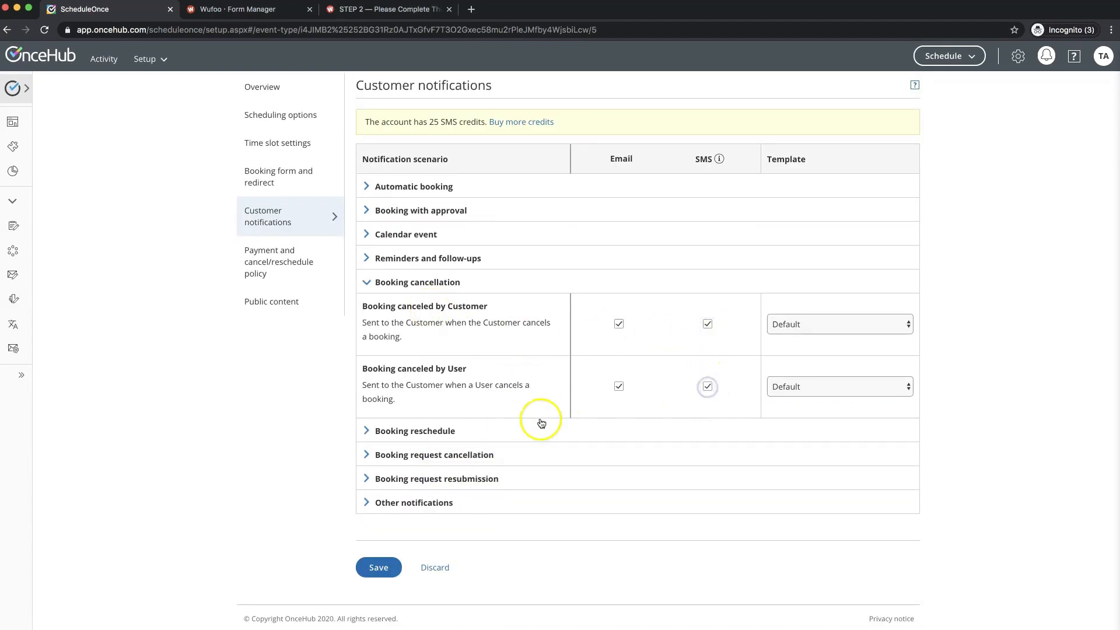
click(431, 430)
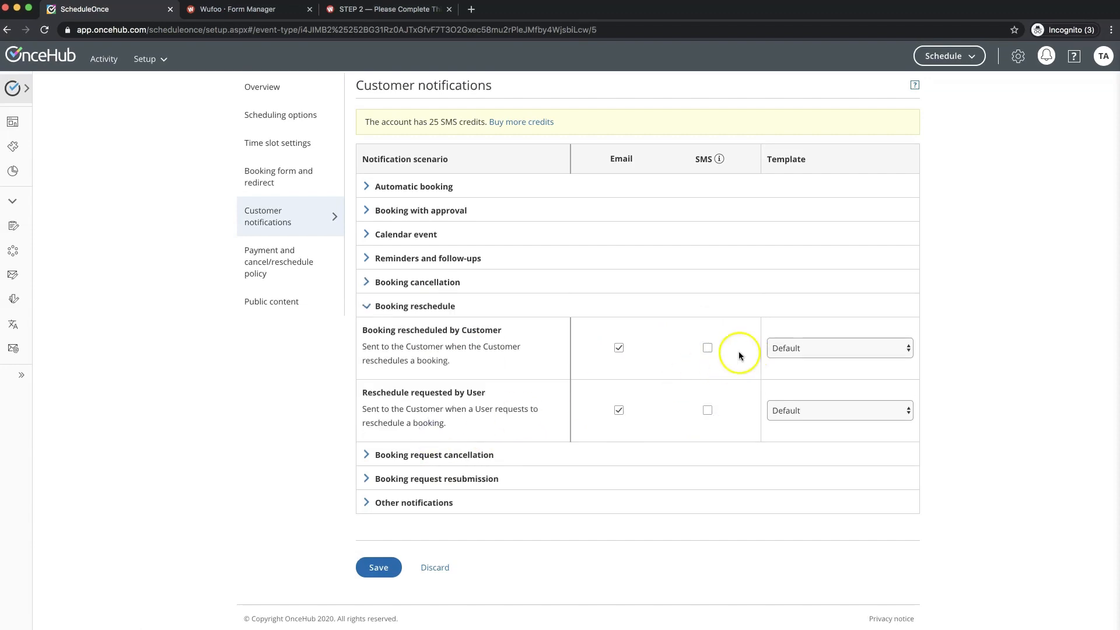
click(707, 347)
click(708, 411)
- Enable SMS for booking request cancellations and resubmissions, then save the notification settings
click(426, 462)
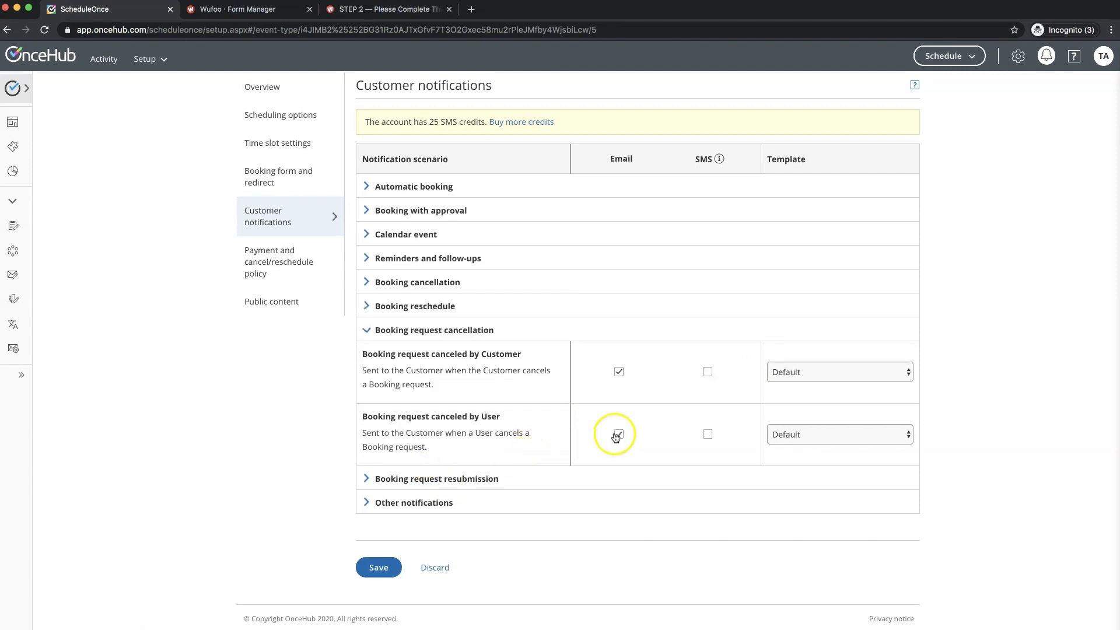
click(708, 372)
click(708, 436)
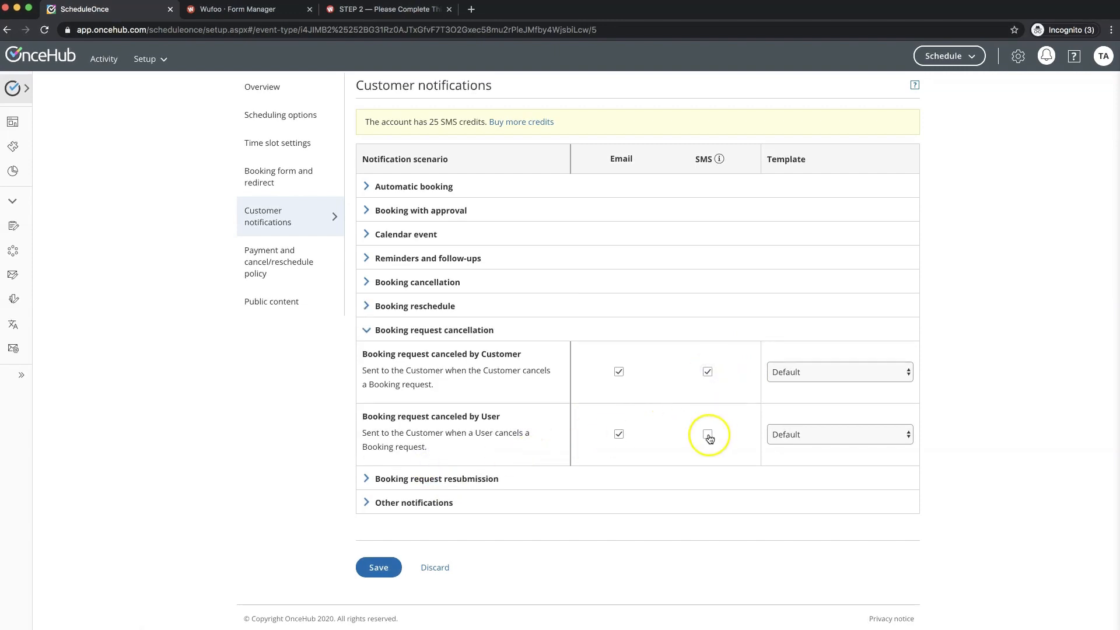
click(436, 479)
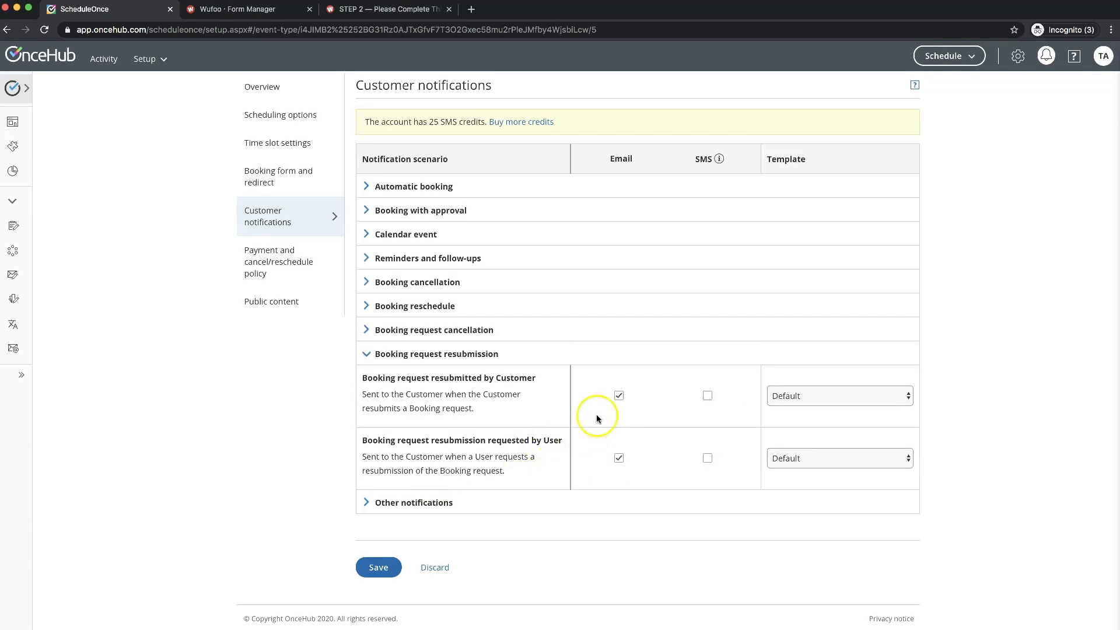
click(708, 399)
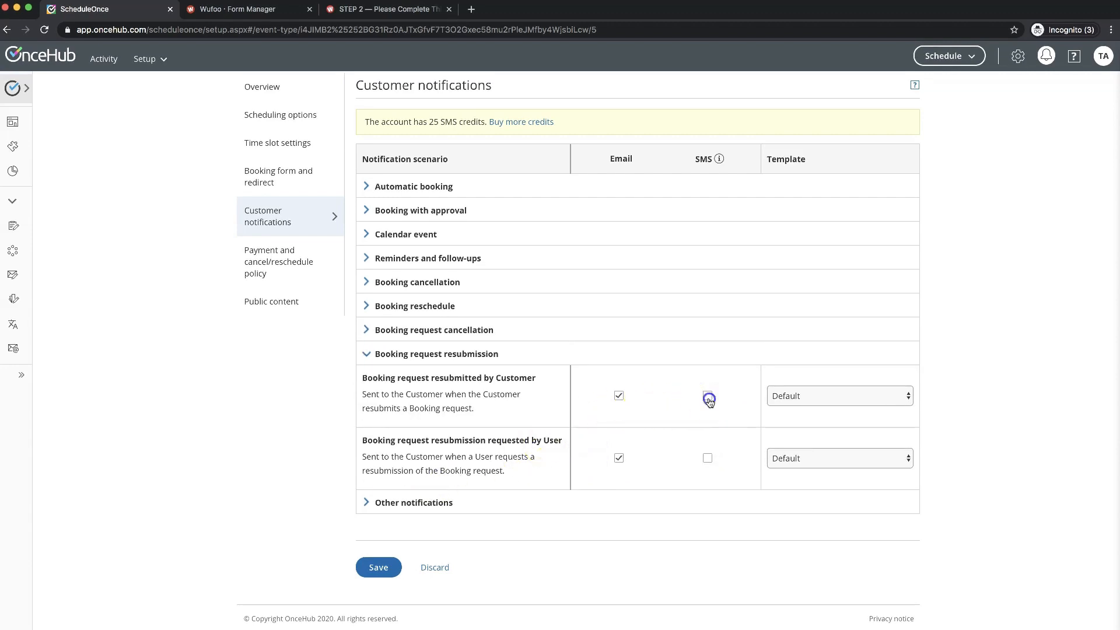
click(709, 459)
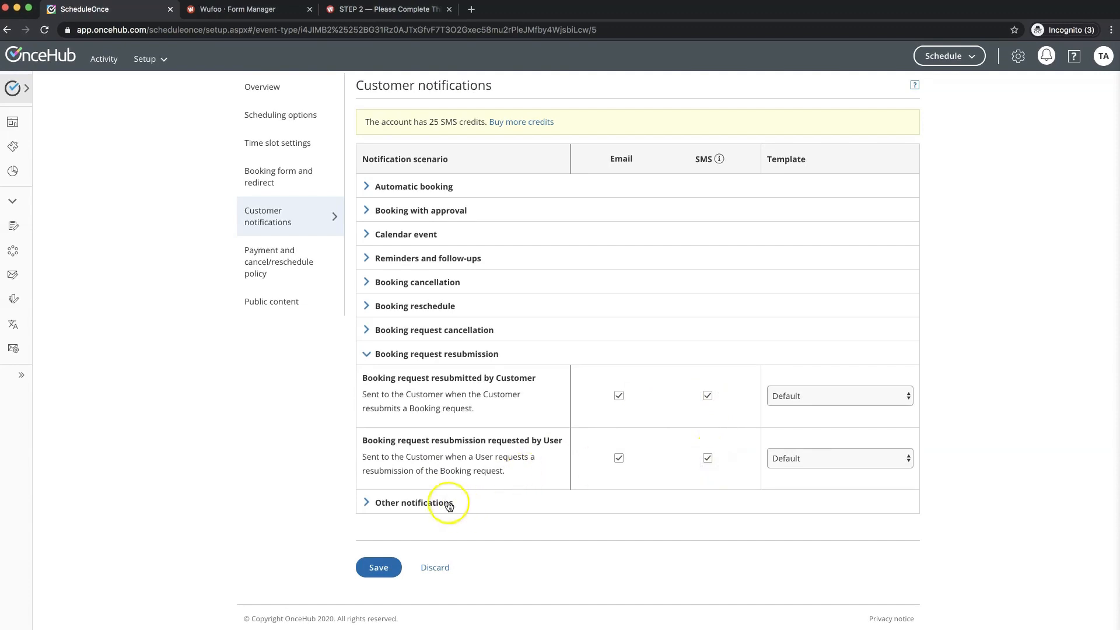
click(443, 503)
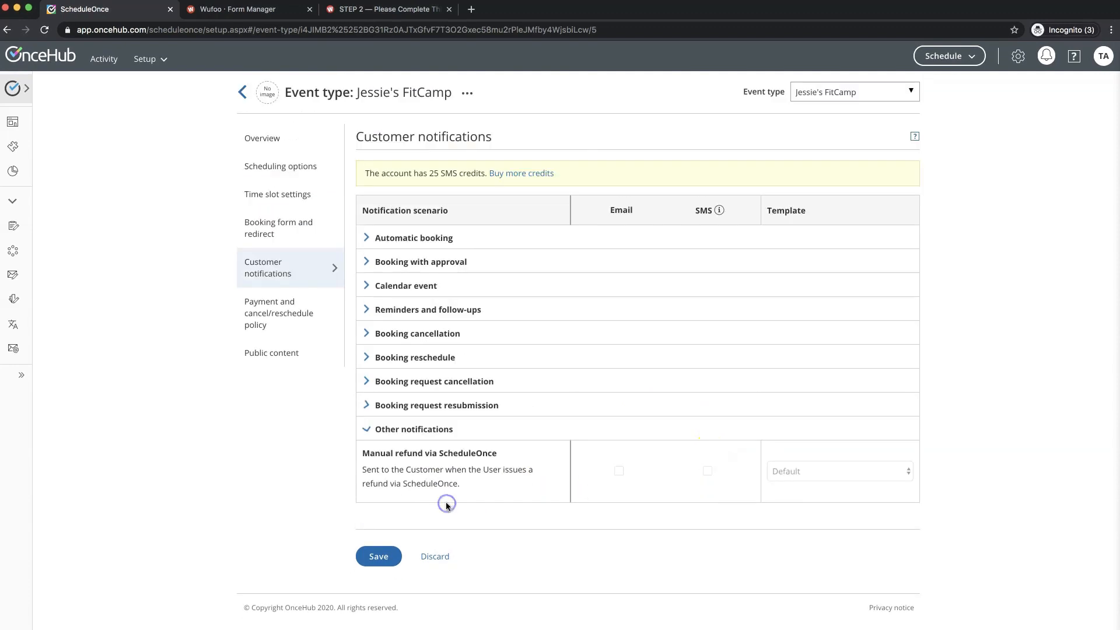
click(380, 558)
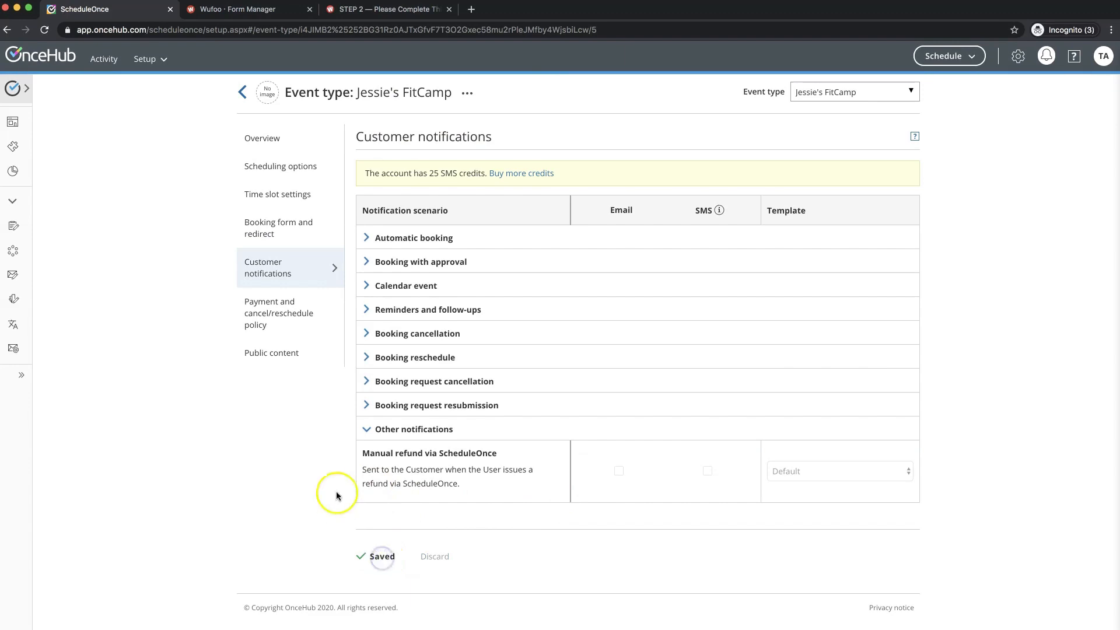
- In the payment and cancel/reschedule policy settings, allow online cancellation up to 4 hours before meetings
click(272, 322)
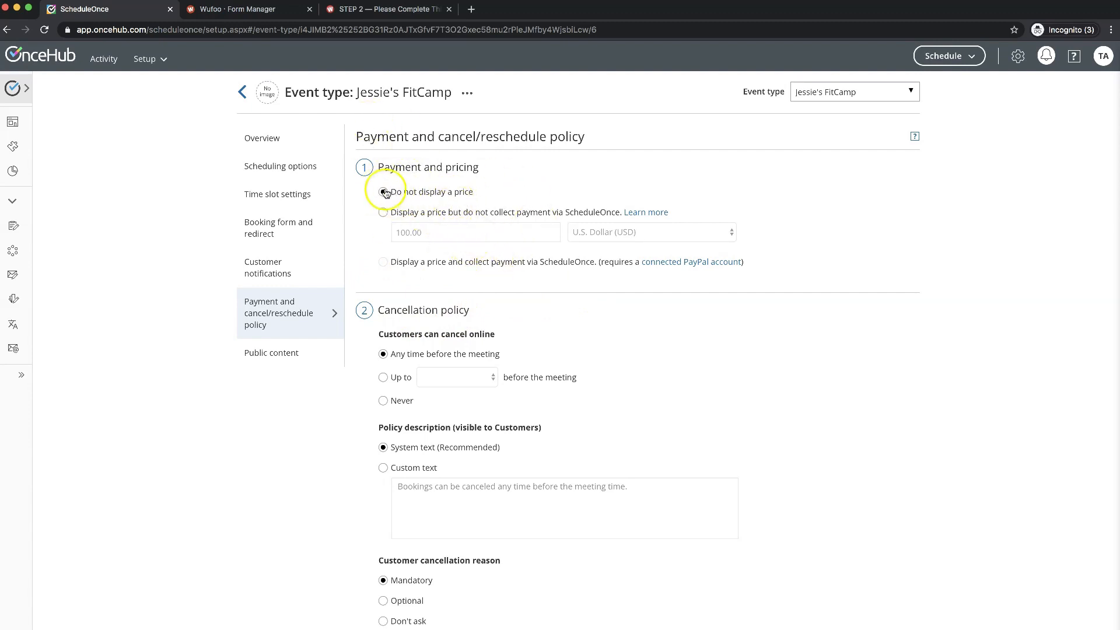
scroll(800, 387, down, 2)
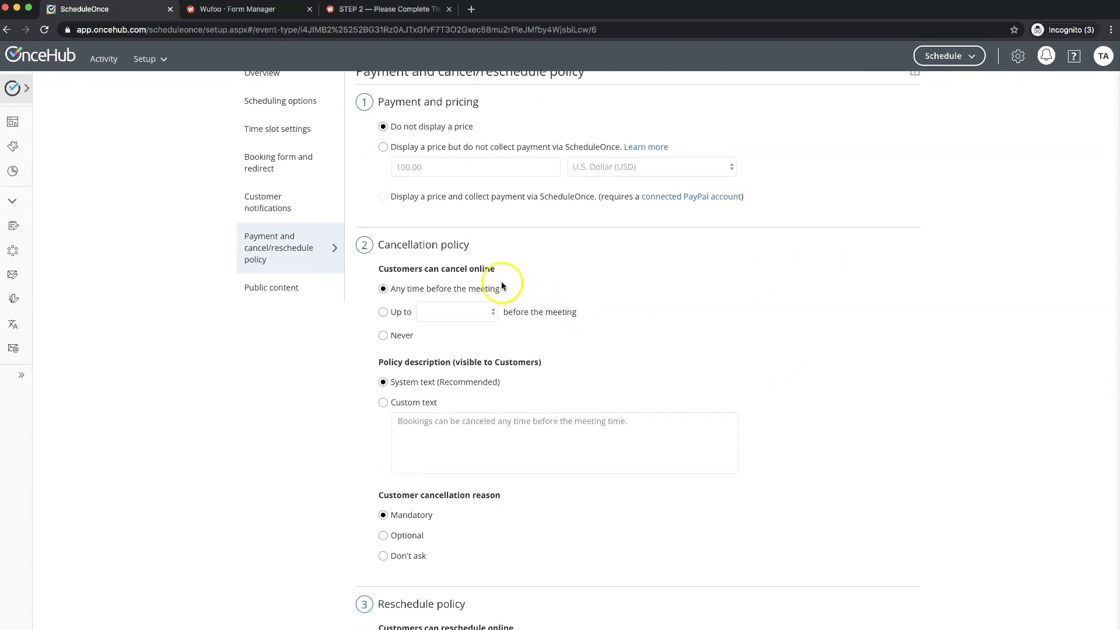
click(384, 315)
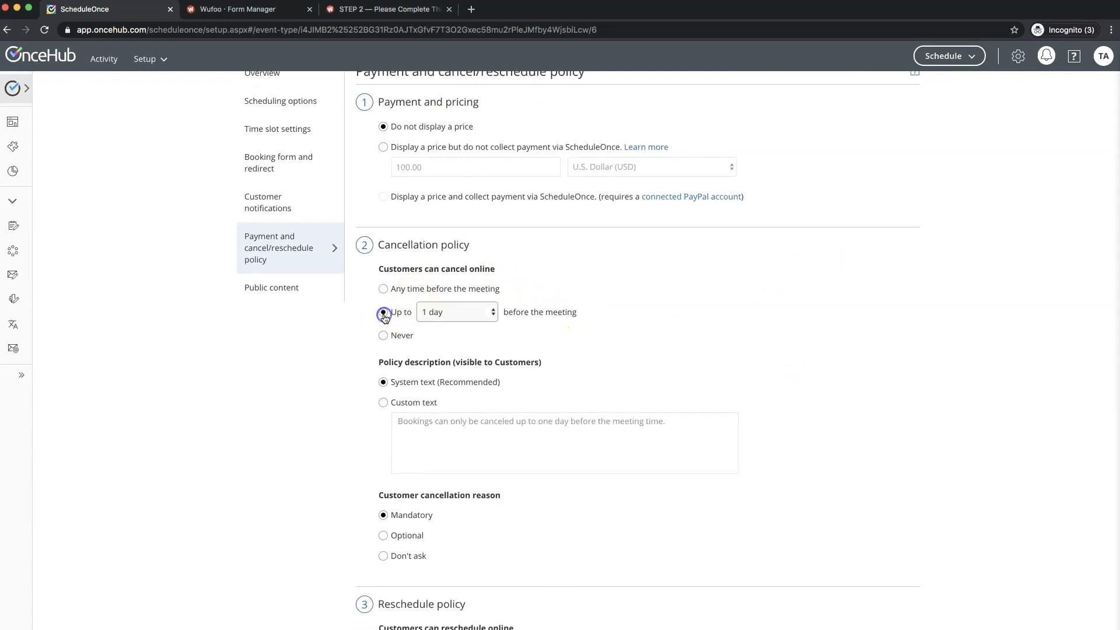
click(472, 312)
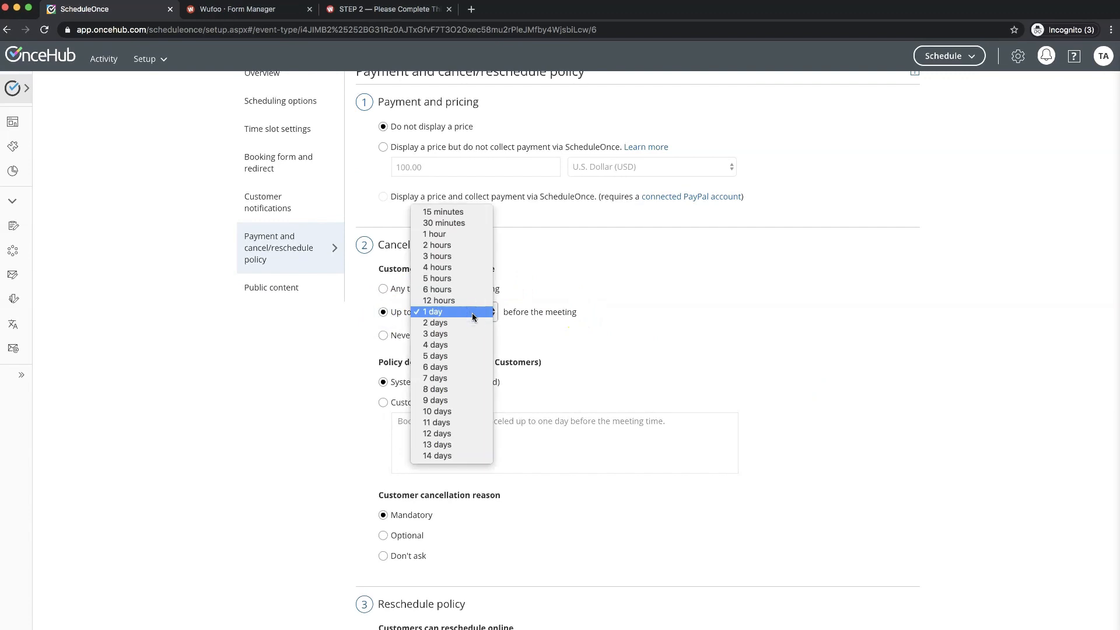
click(460, 270)
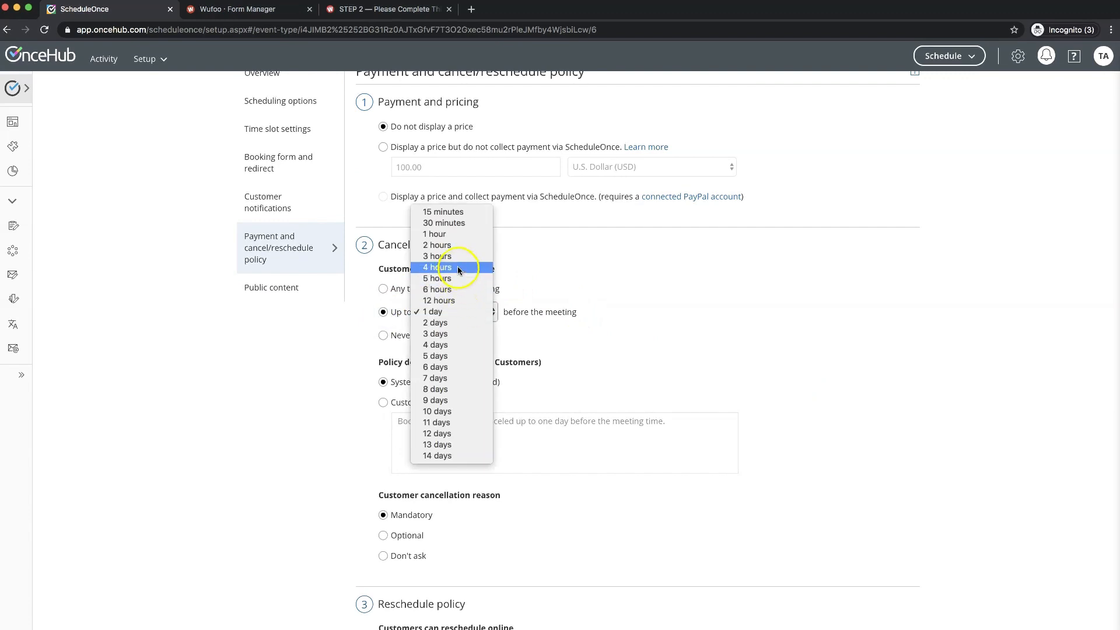
click(457, 267)
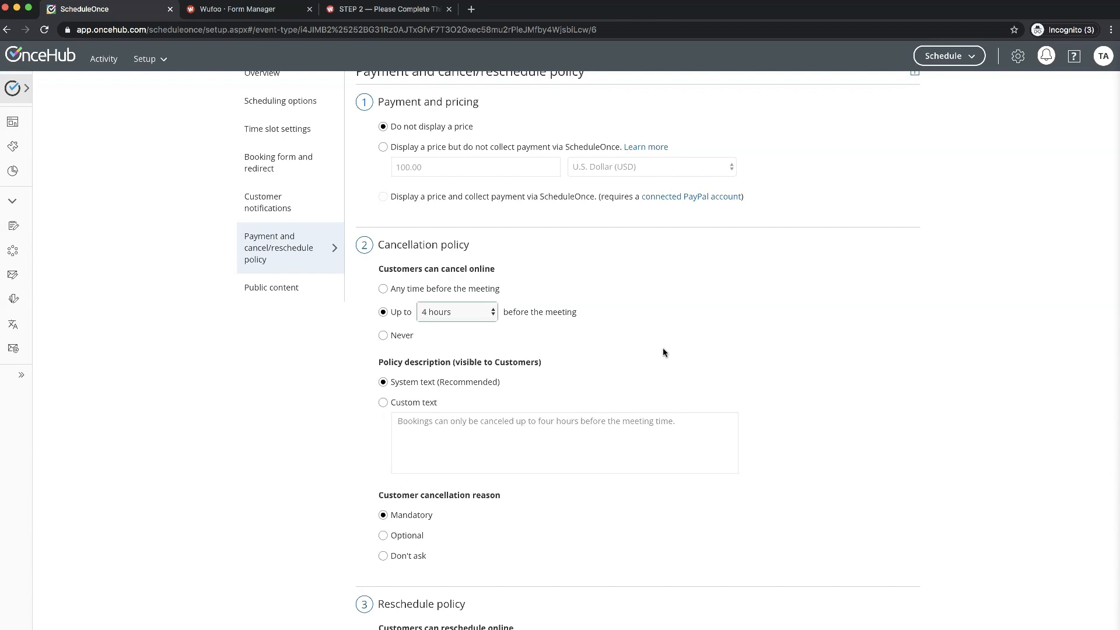
click(443, 315)
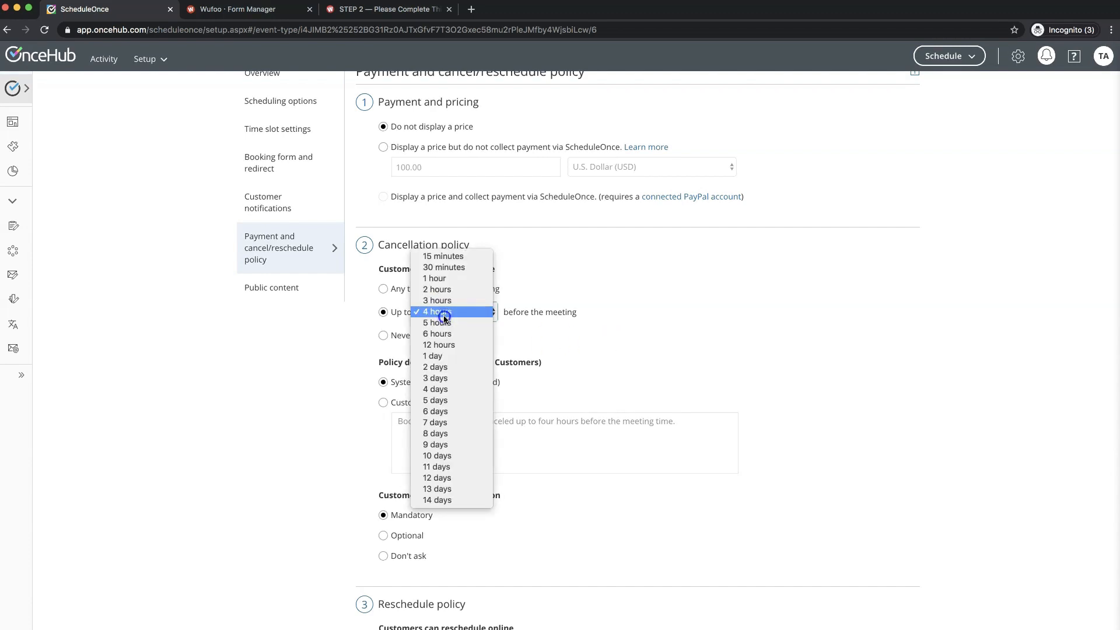
click(443, 315)
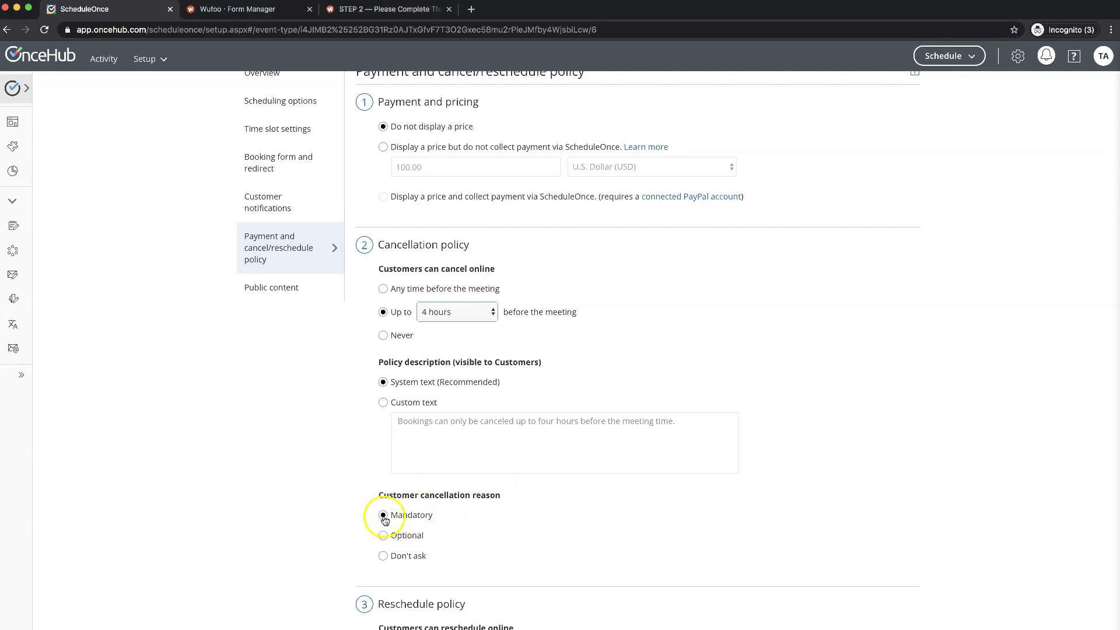
scroll(347, 521, down, 3)
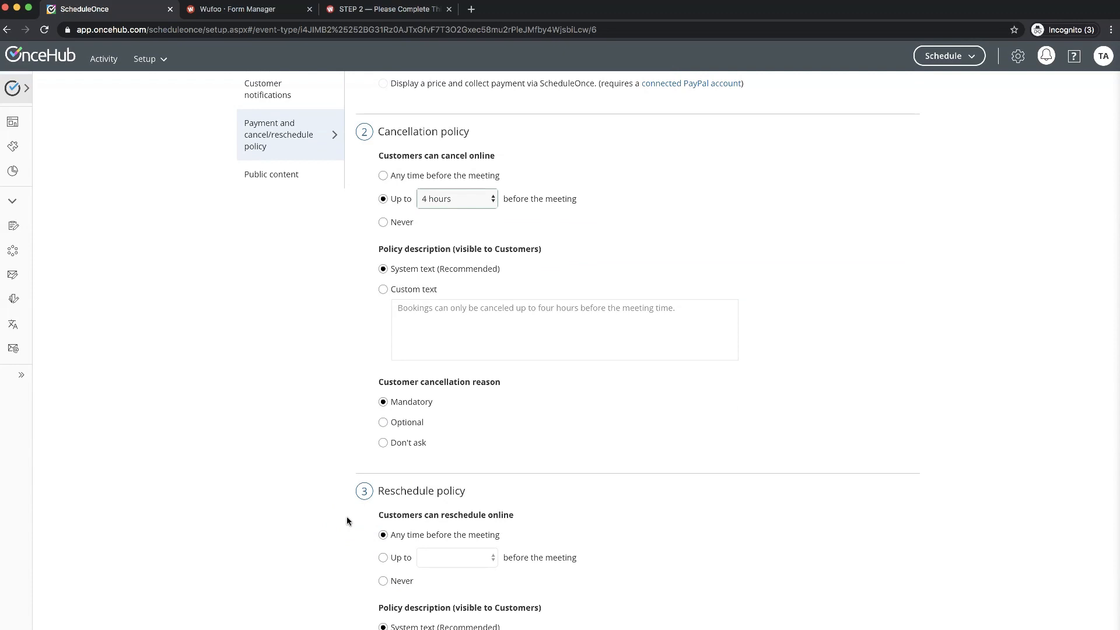
- Restrict online rescheduling to up to 4 hours before the meeting and save the policies
scroll(348, 519, down, 2)
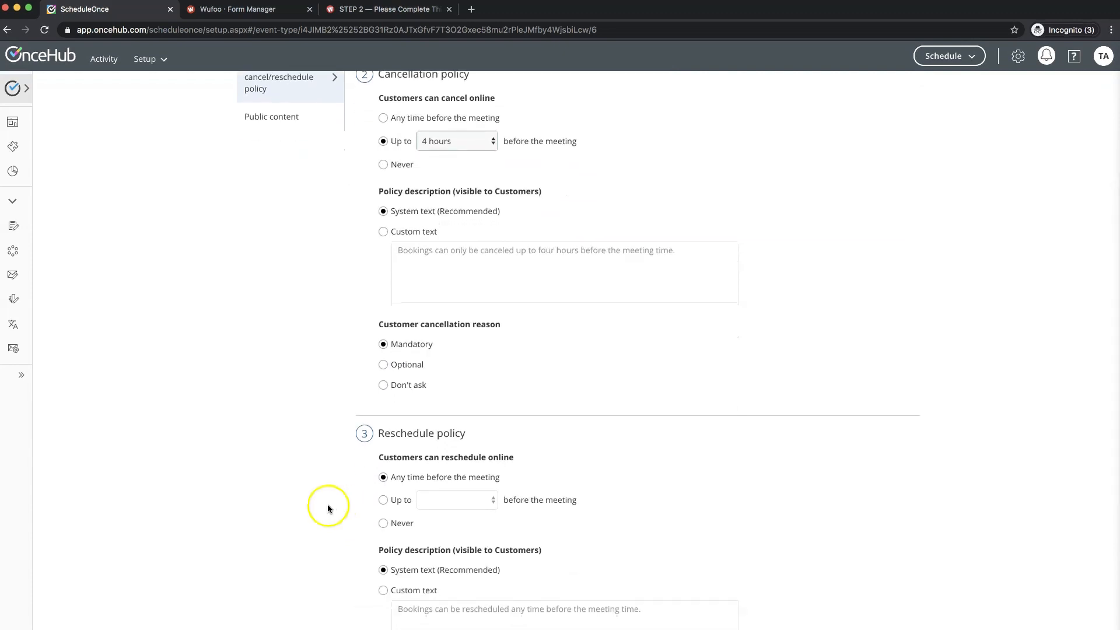
scroll(328, 505, down, 2)
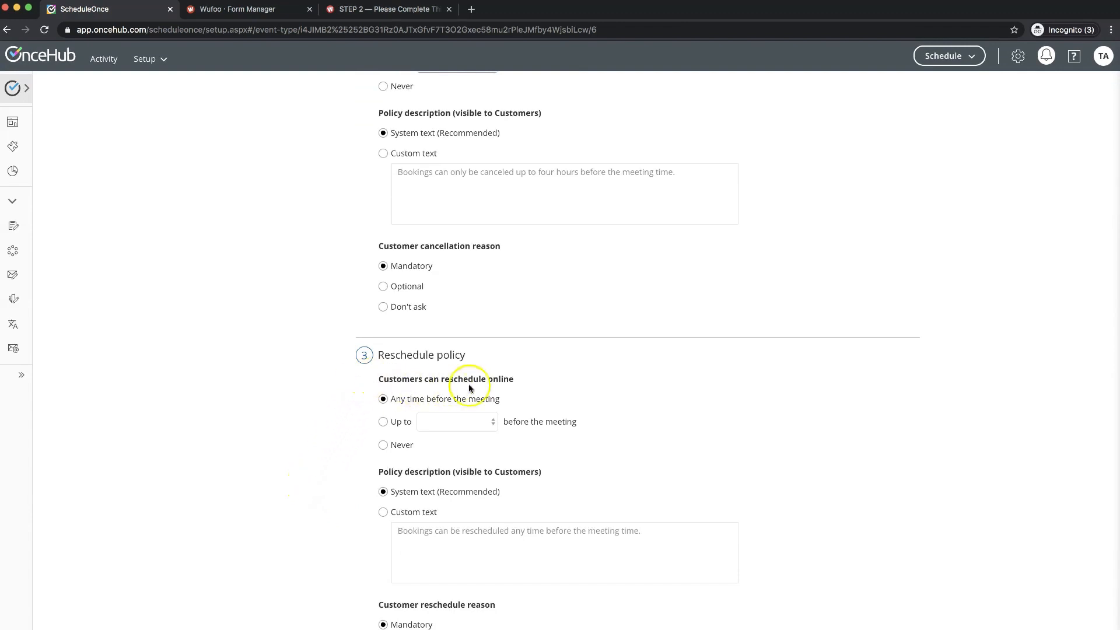
click(384, 424)
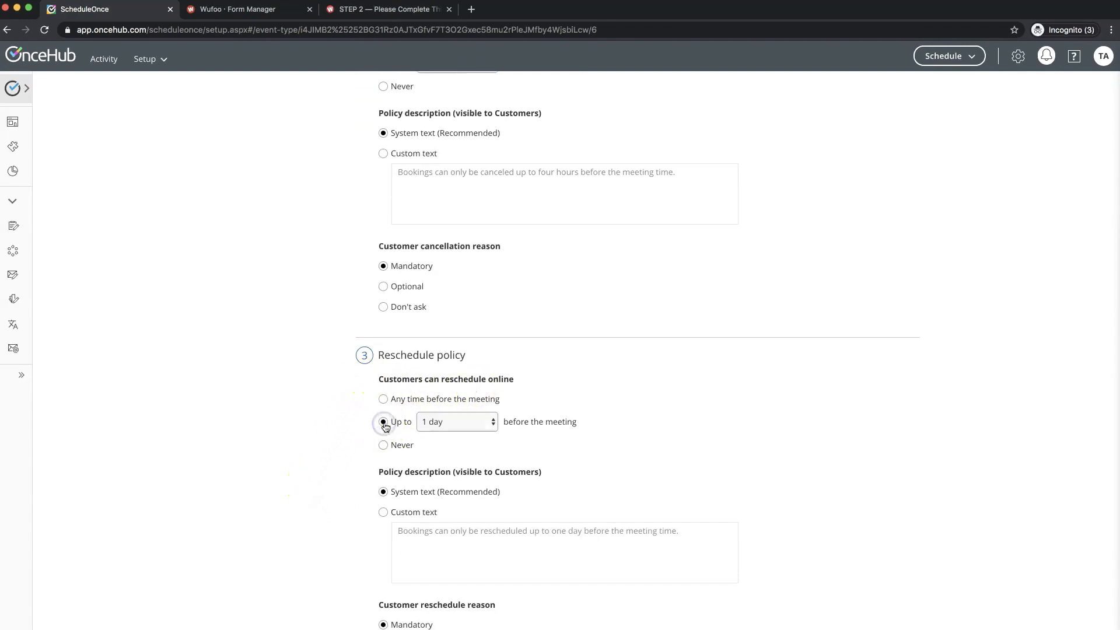
click(450, 422)
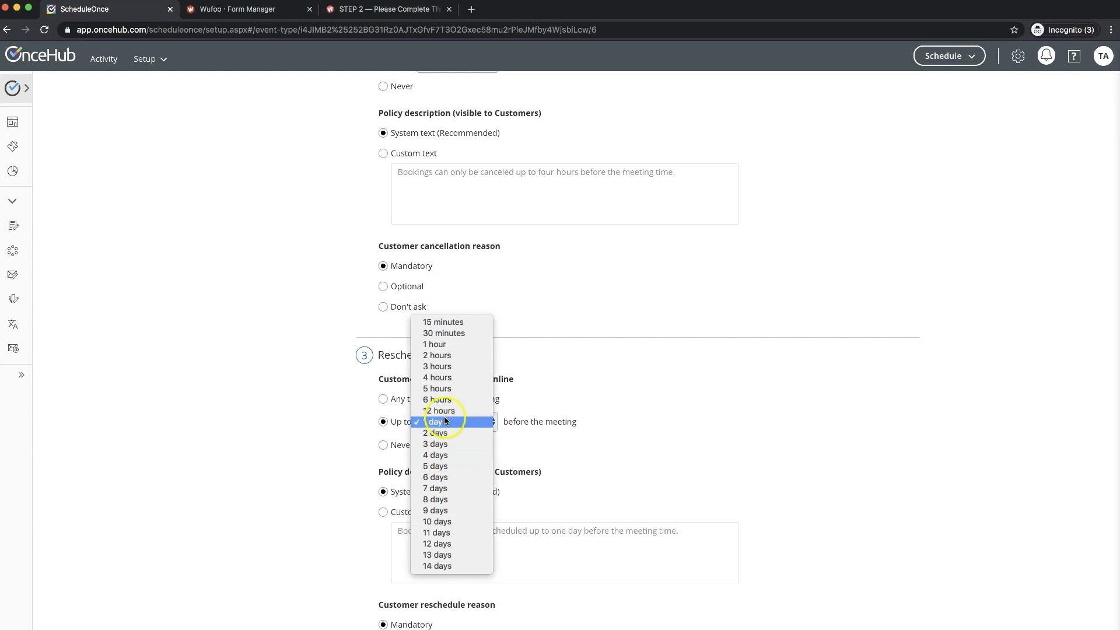
click(438, 378)
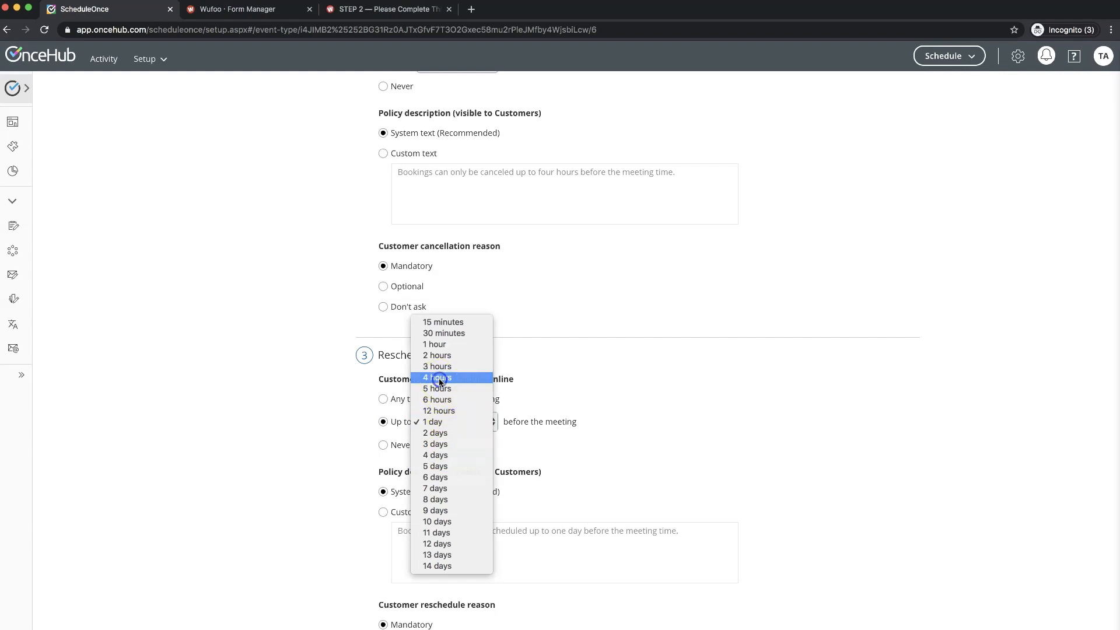
scroll(355, 443, down, 2)
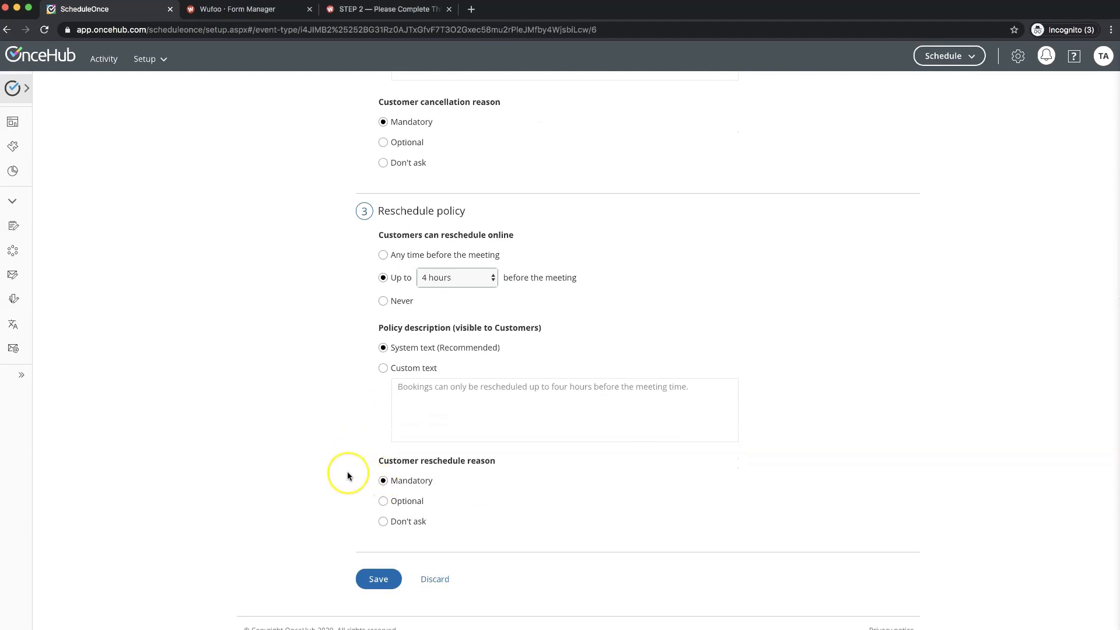
scroll(348, 475, down, 1)
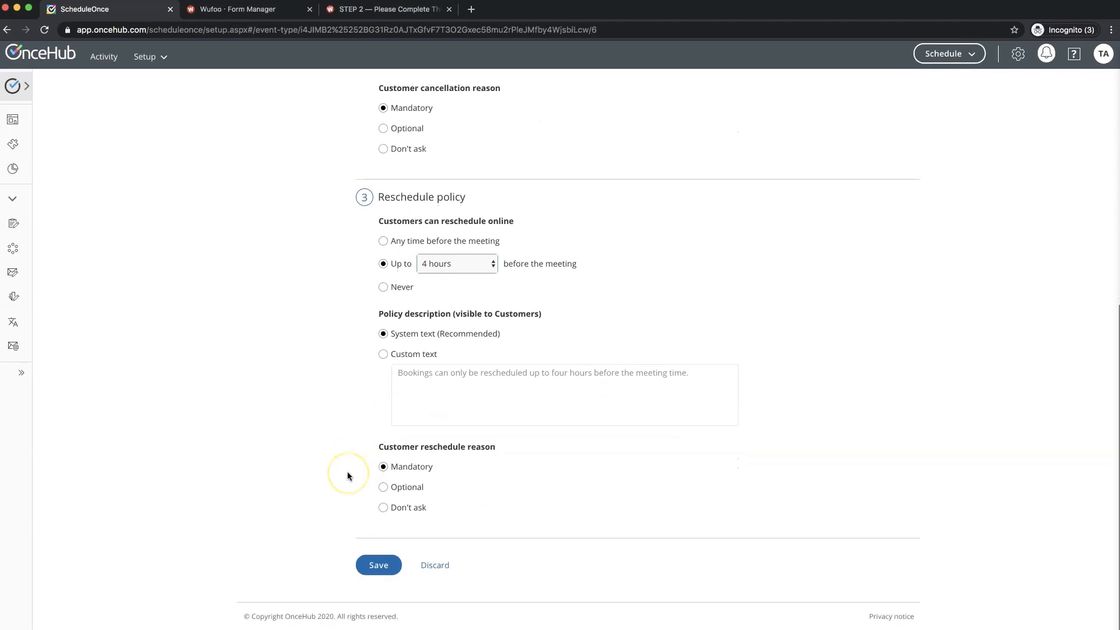
click(378, 562)
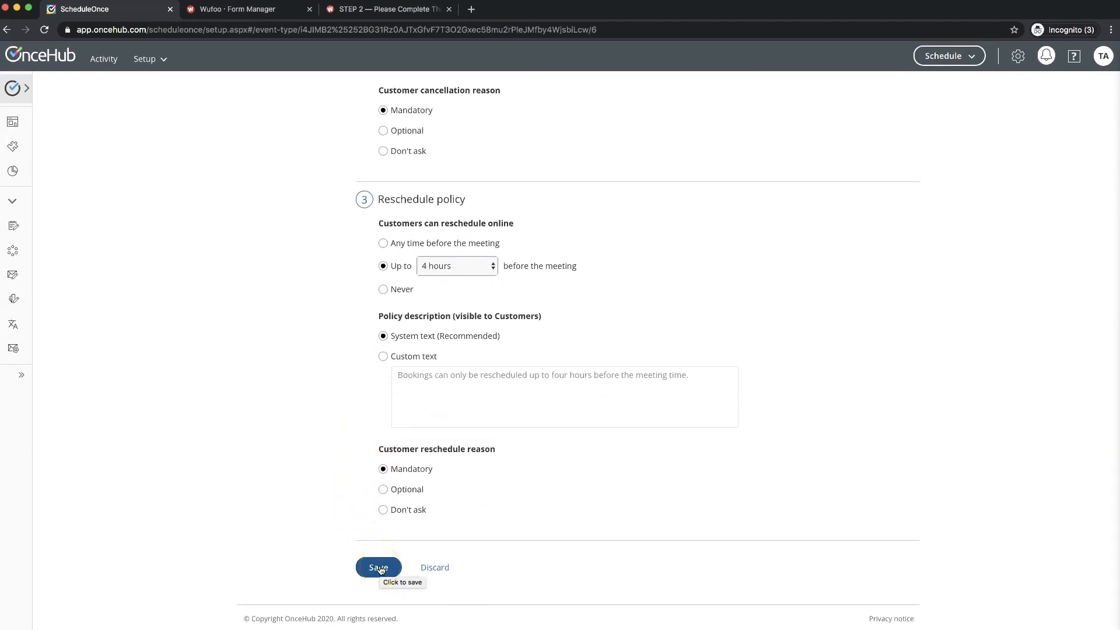
click(380, 569)
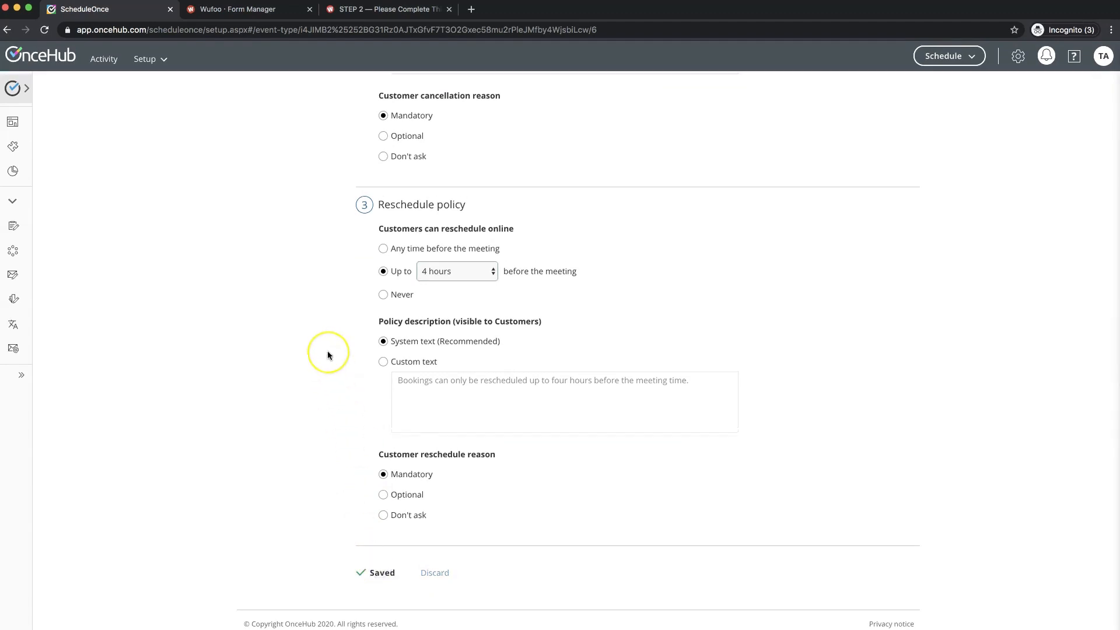
scroll(328, 351, up, 7)
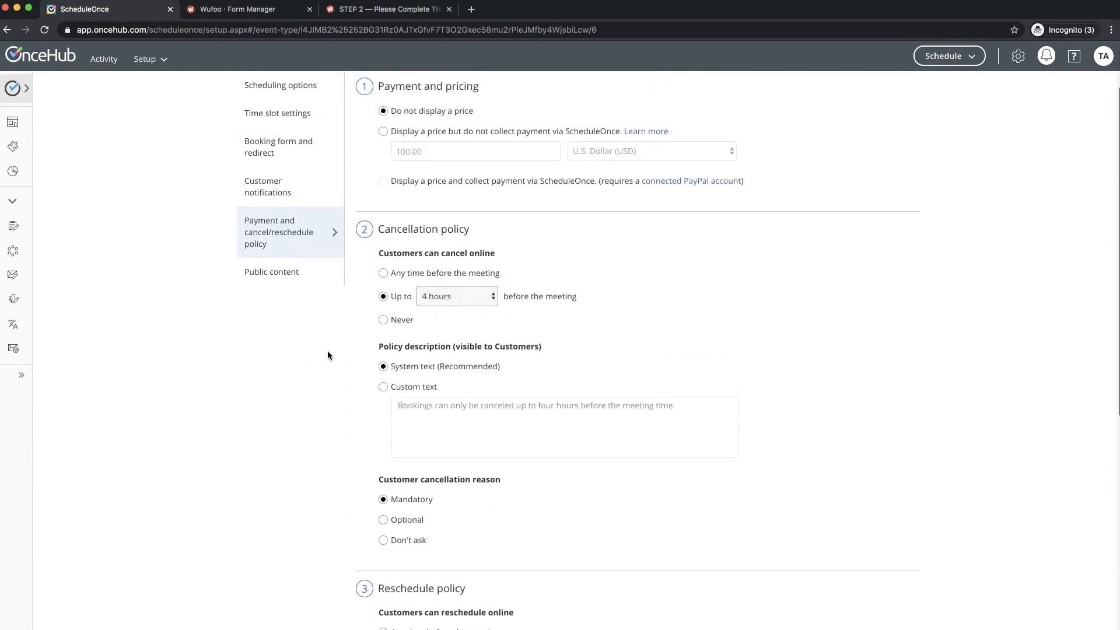
scroll(327, 355, up, 2)
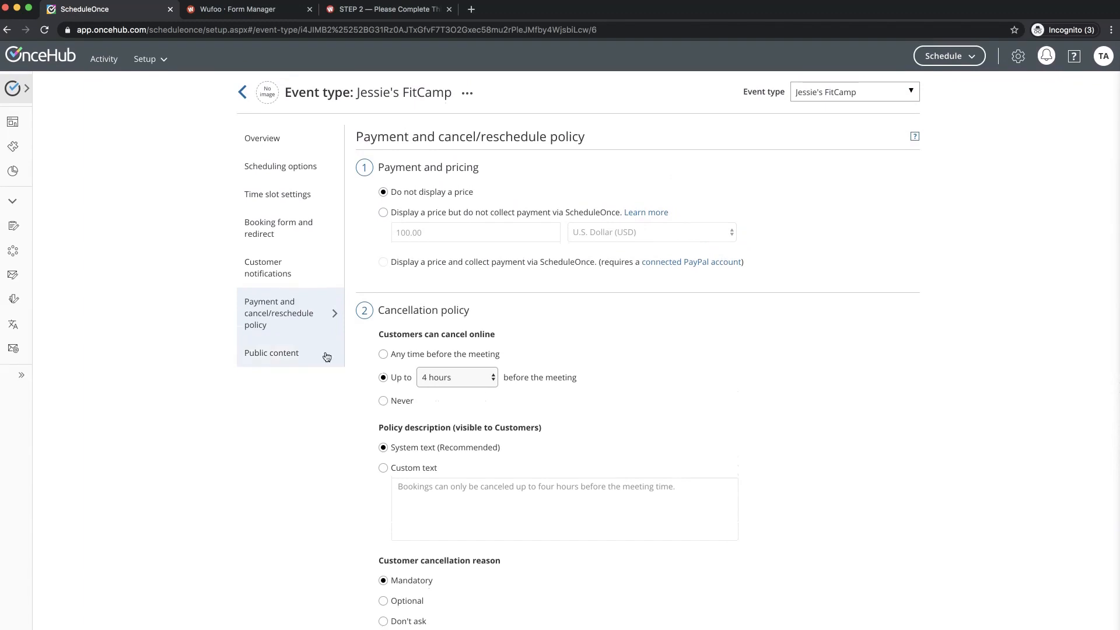
- View the event's public content settings, then go back to the ScheduleOnce setup overview
click(288, 357)
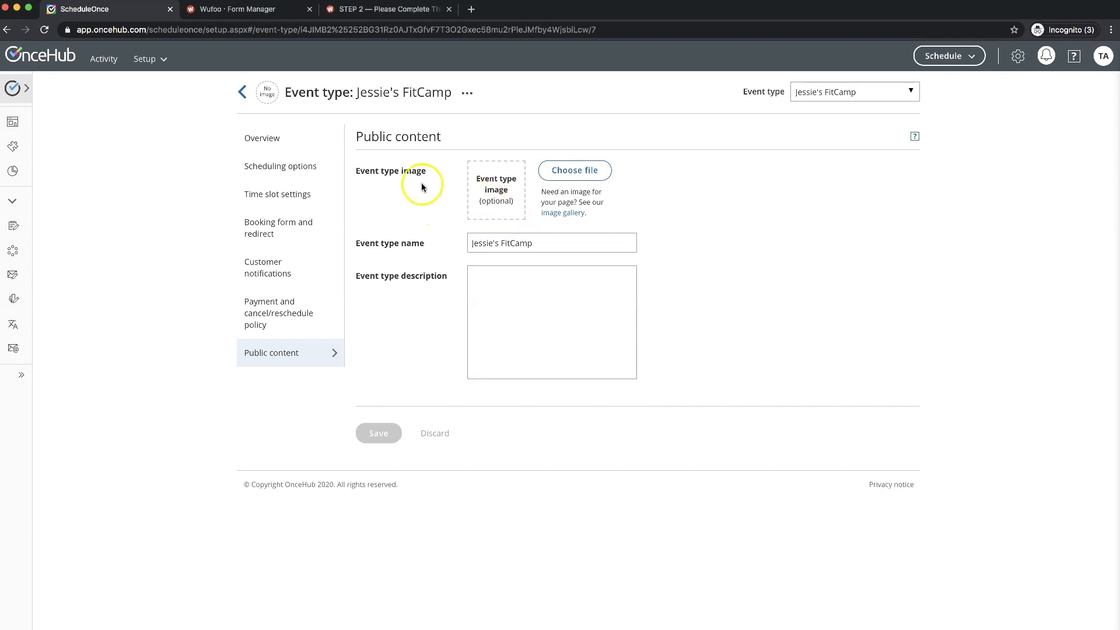
click(243, 93)
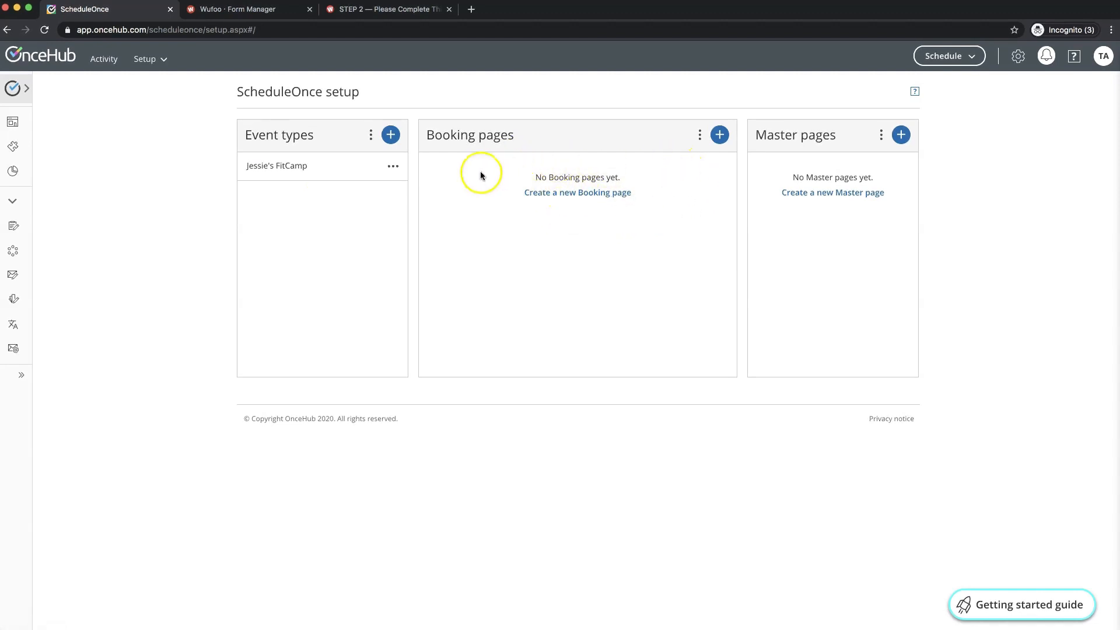
- Create a booking page with public name 'FitCamp Discovery Call', auto-filled label, and save it
click(719, 136)
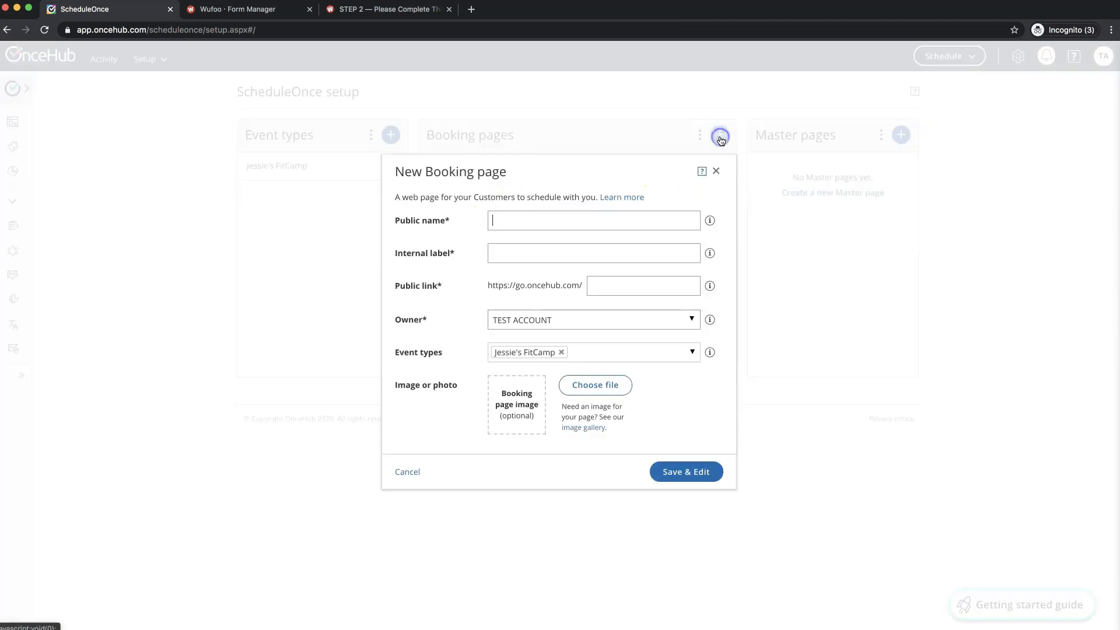
click(517, 220)
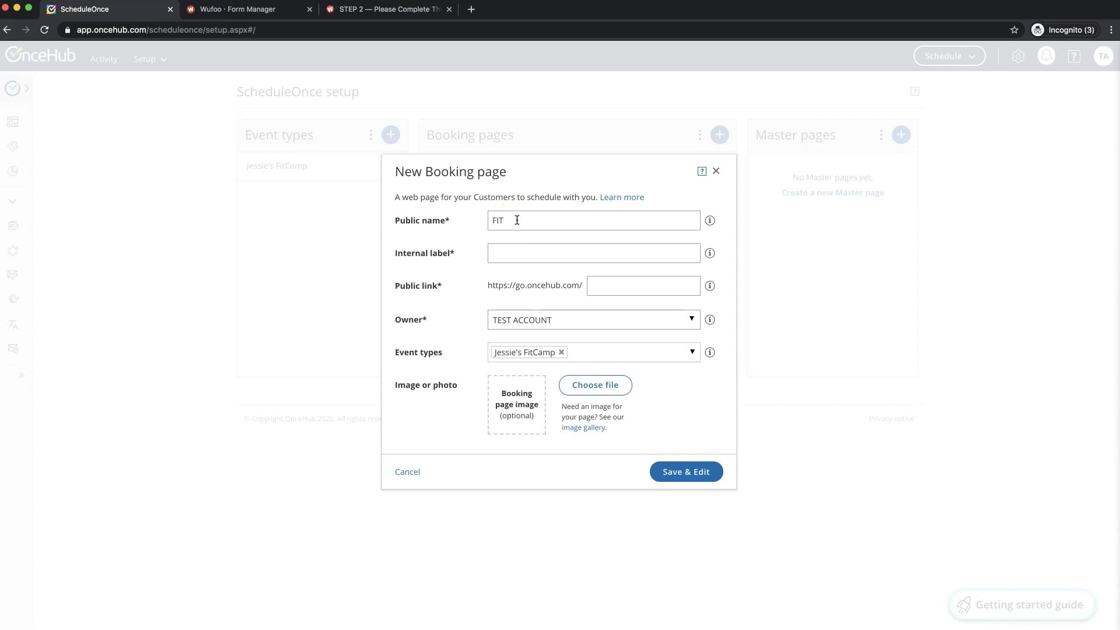
text(Ca)
text(mp Discovere)
key(BackSpace)
key(BackSpace)
click(530, 253)
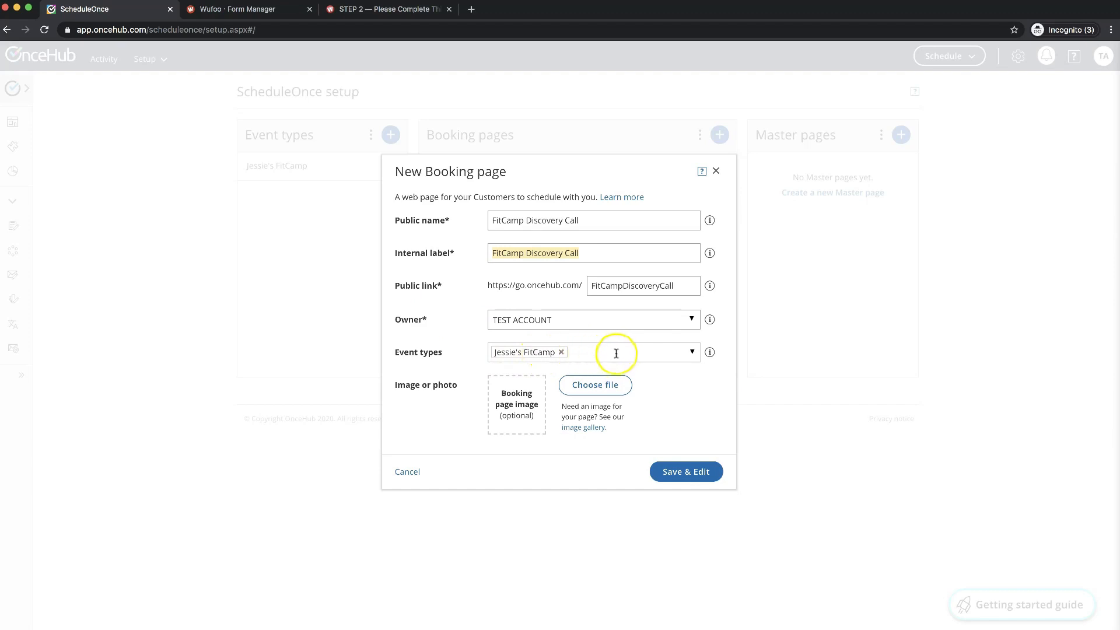
click(692, 352)
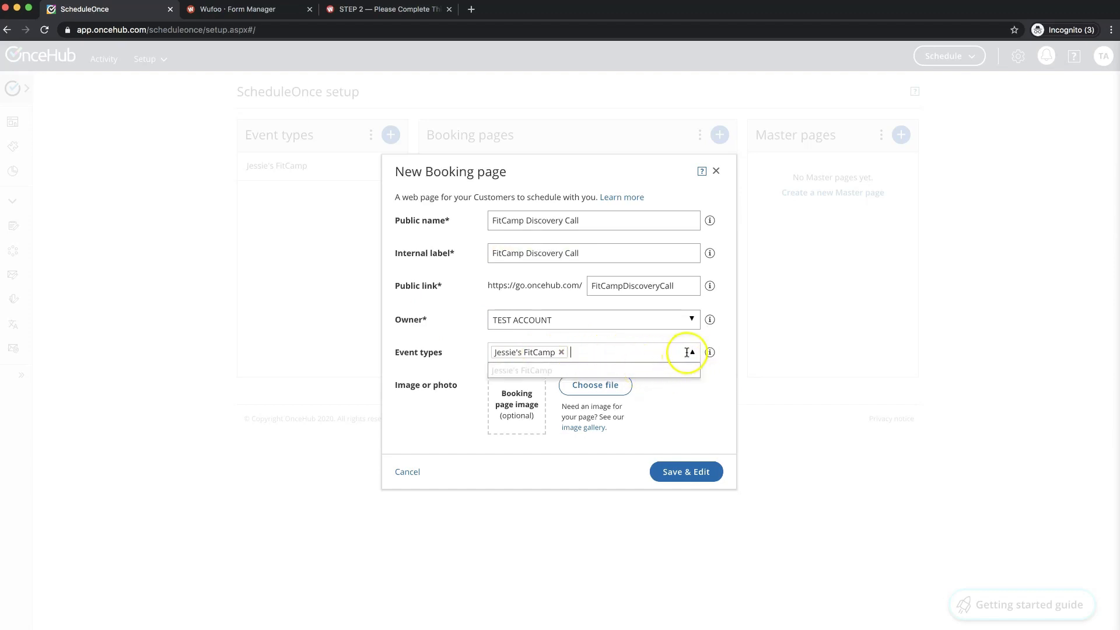
click(699, 390)
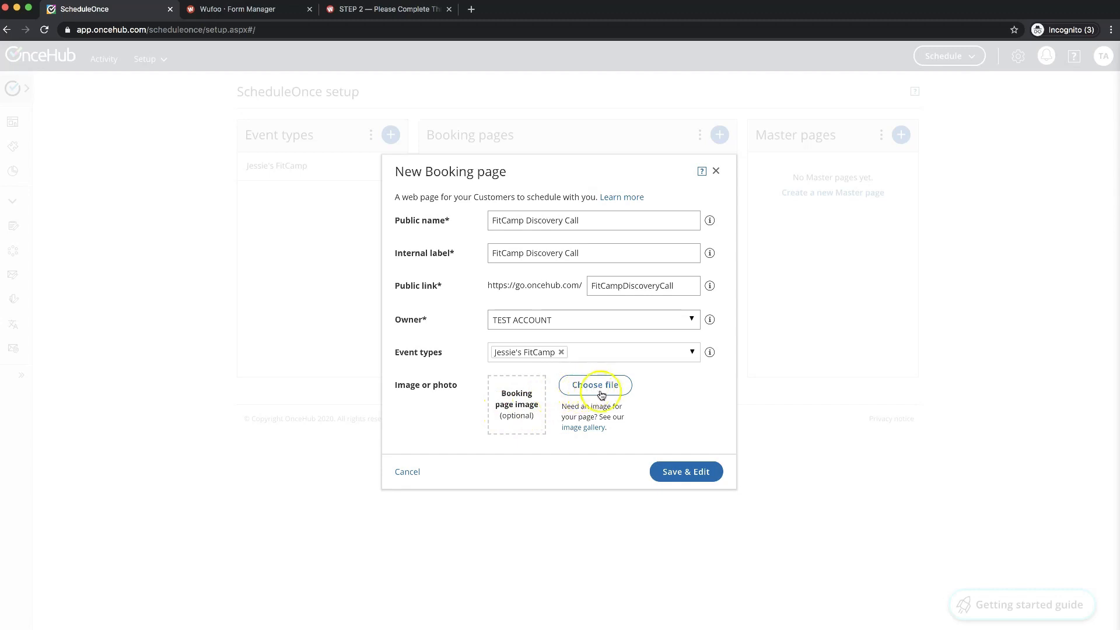
click(684, 474)
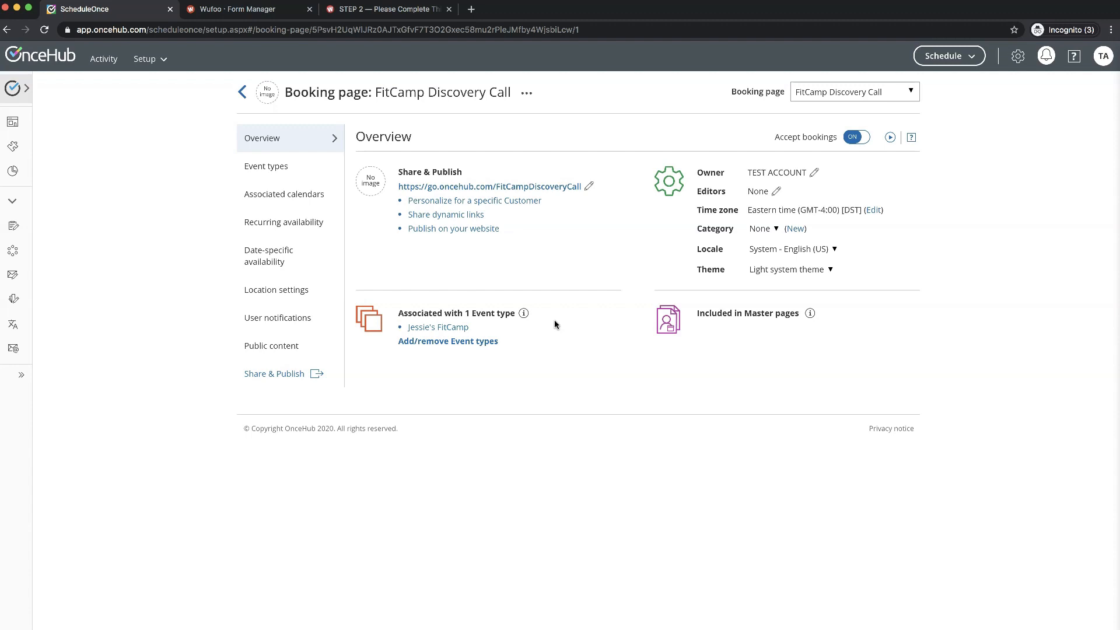
- Re-tick and save the FitCamp event type on the booking page, then open Associated calendars
click(441, 343)
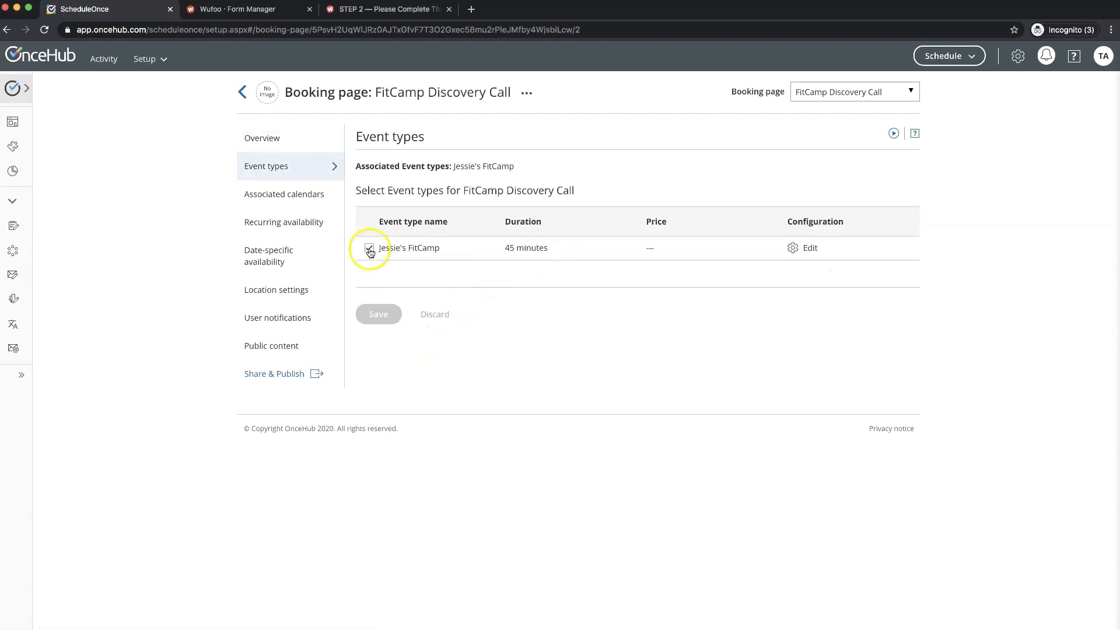
click(368, 248)
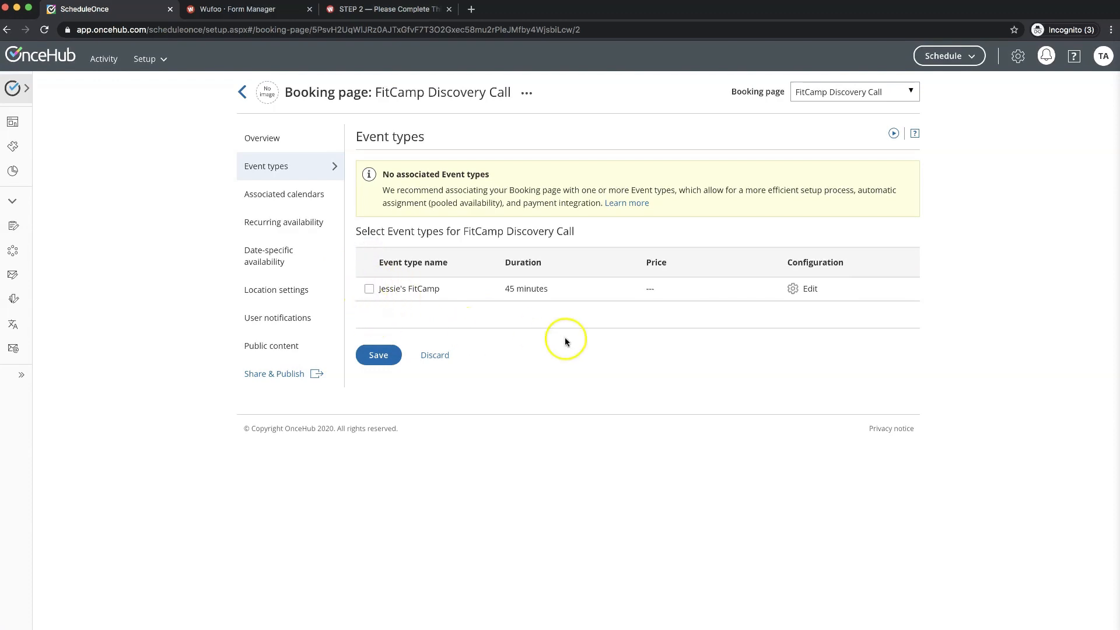
click(369, 289)
click(376, 312)
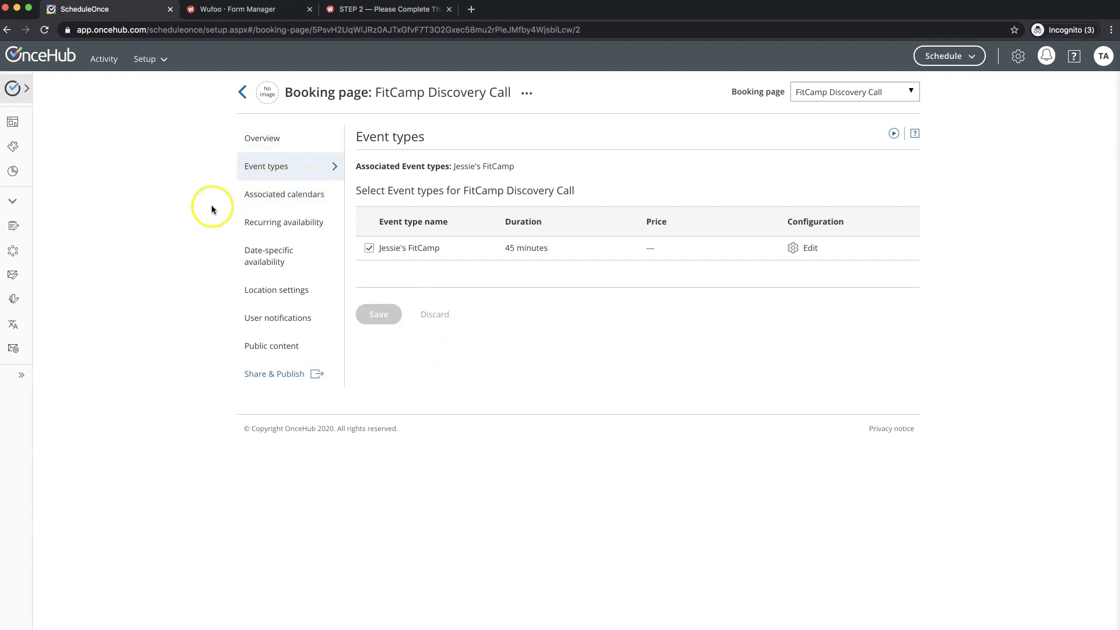
click(267, 205)
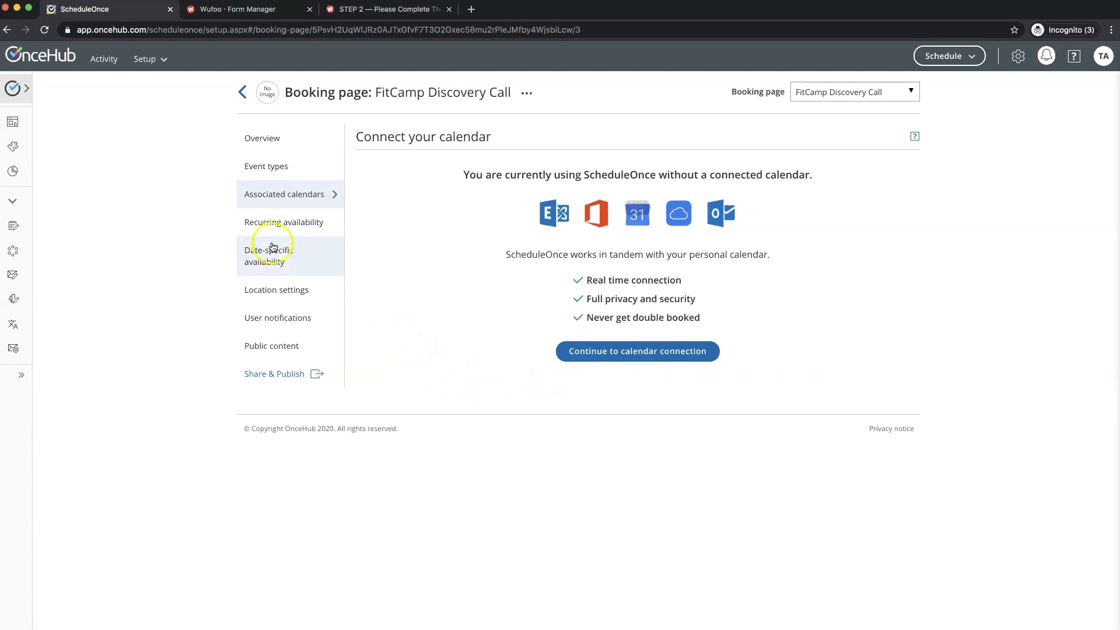
- In recurring availability, clear Monday's early-afternoon slots and part of Wednesday's hours
click(278, 227)
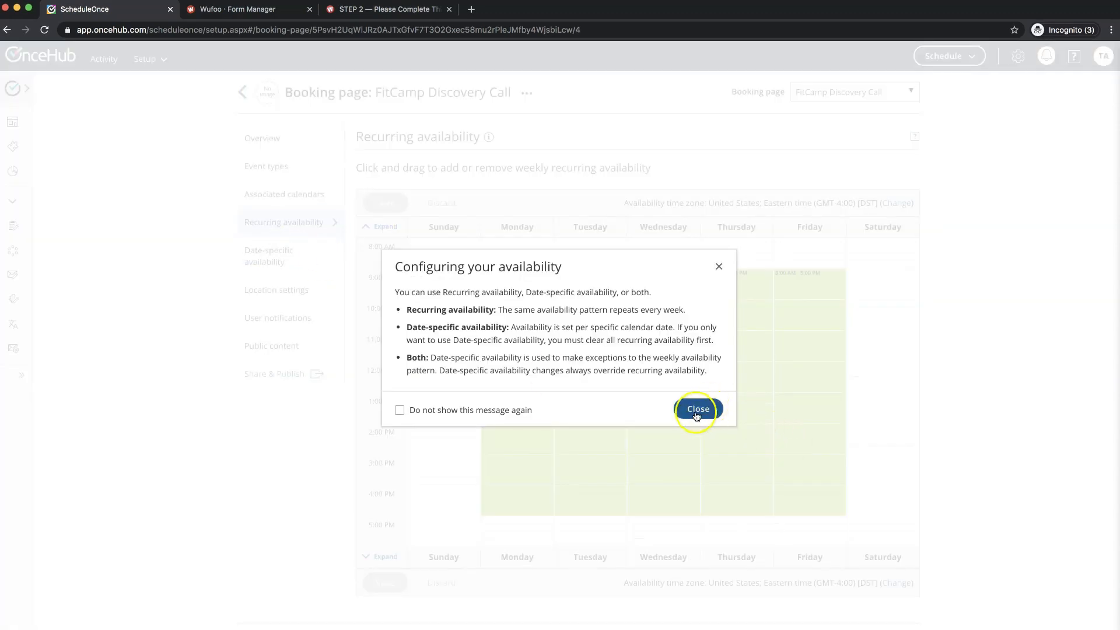
click(697, 412)
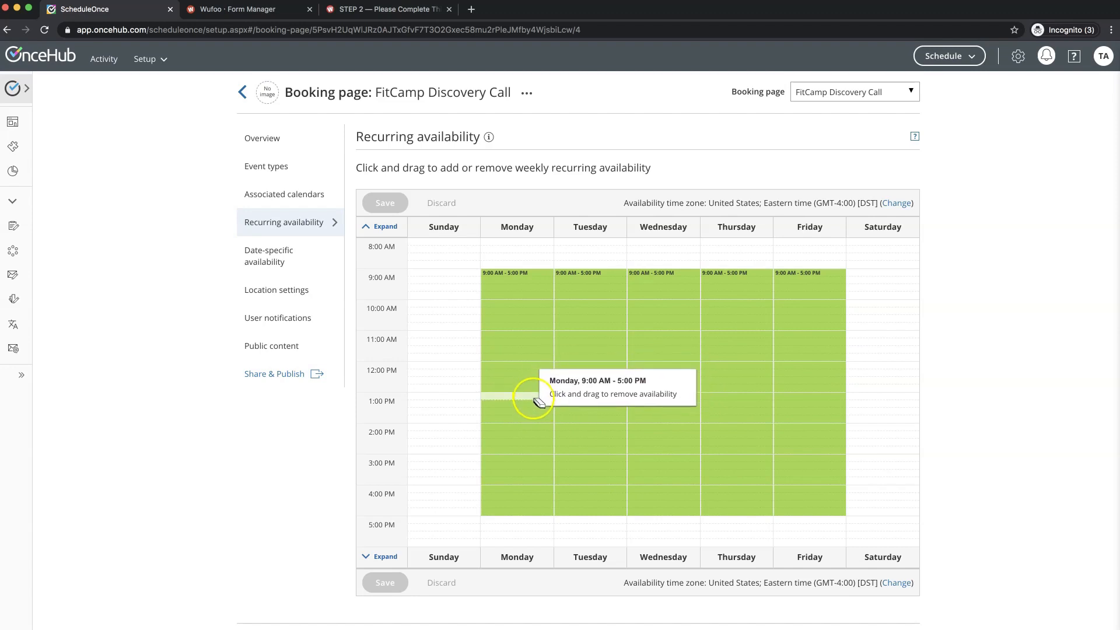
drag(535, 399, 532, 450)
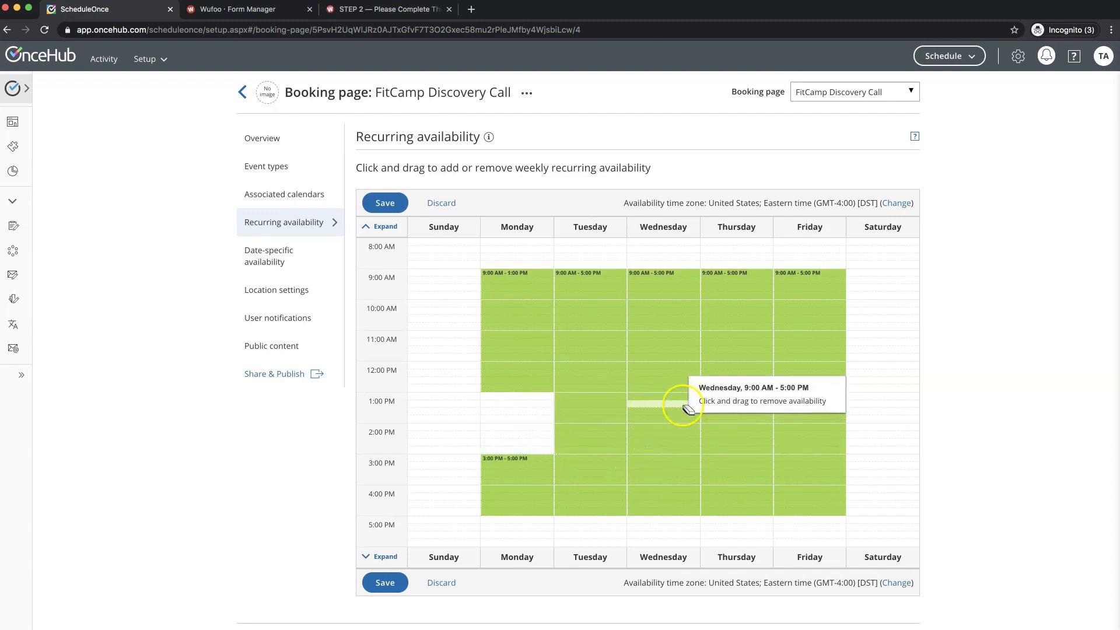
scroll(670, 302, down, 1)
drag(670, 302, 670, 322)
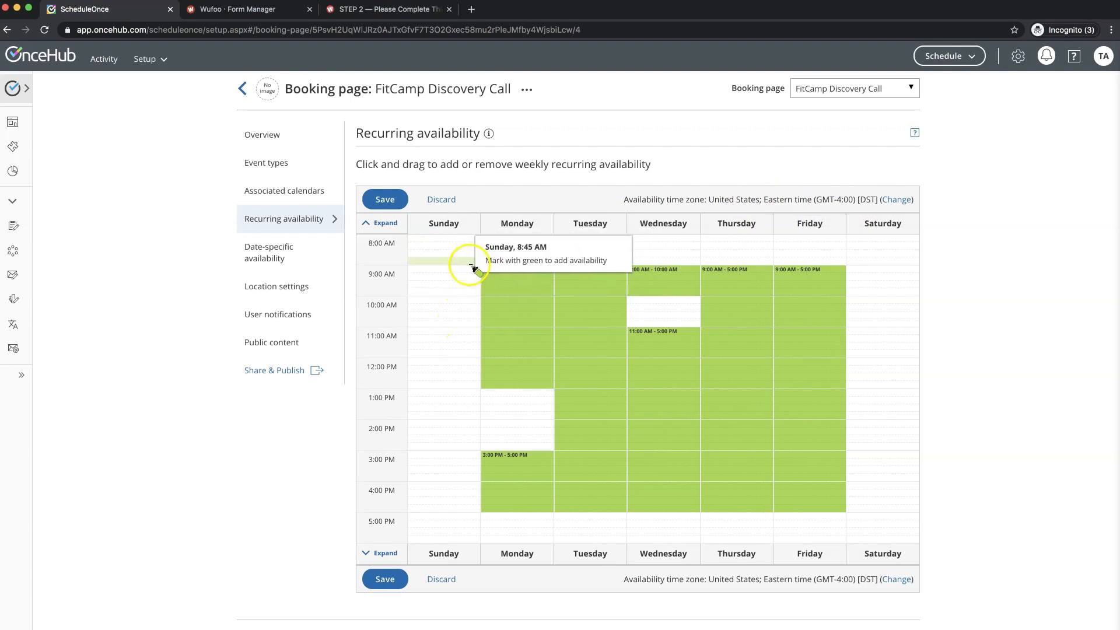
- Add 8:30–9:00 AM slots on weekdays, extend Wednesday and Thursday to 5:30 PM, and save
scroll(519, 264, down, 1)
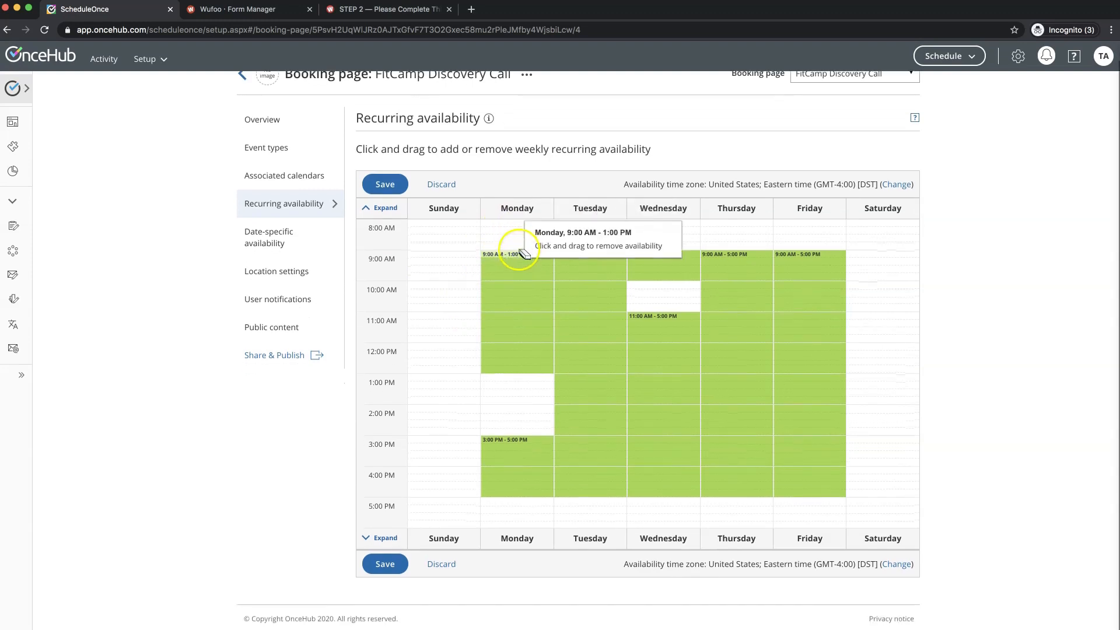
drag(516, 237, 835, 252)
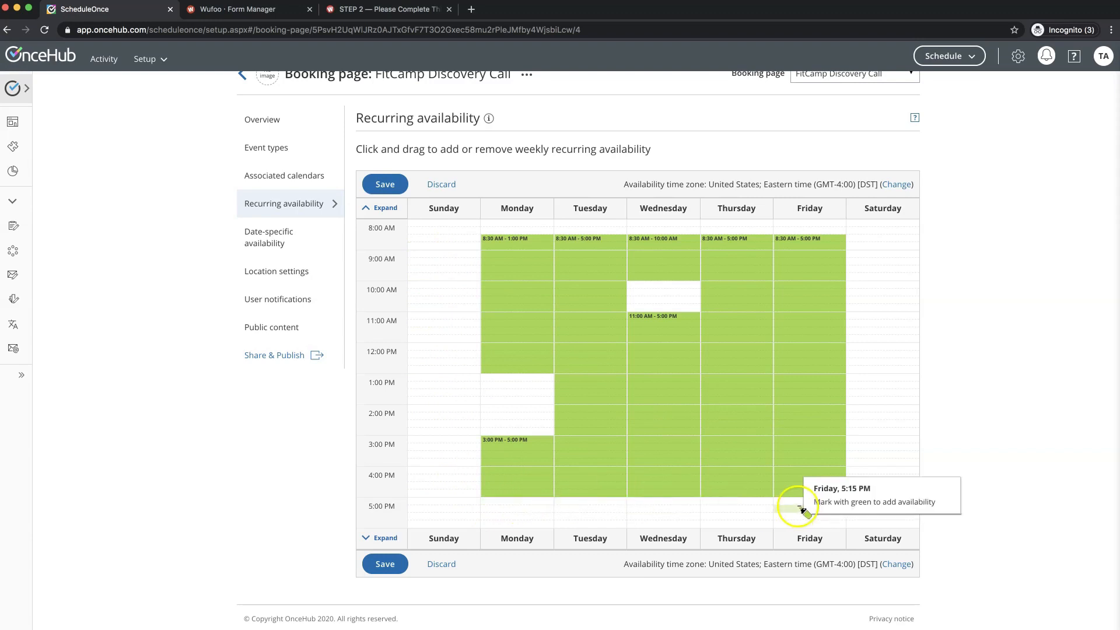
click(657, 502)
drag(656, 501, 744, 513)
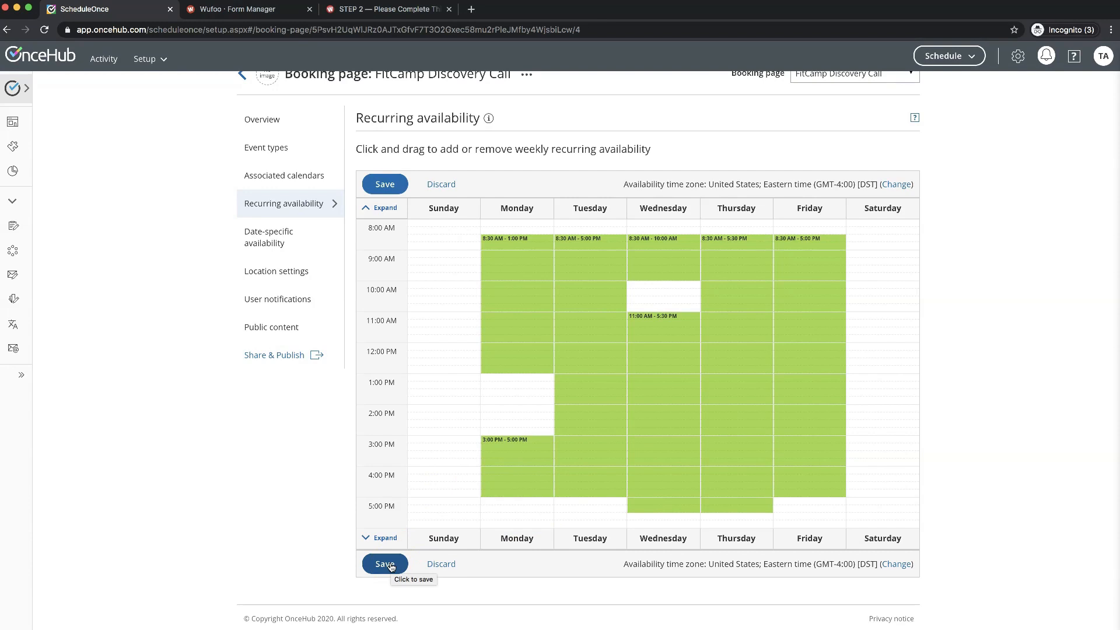
click(389, 565)
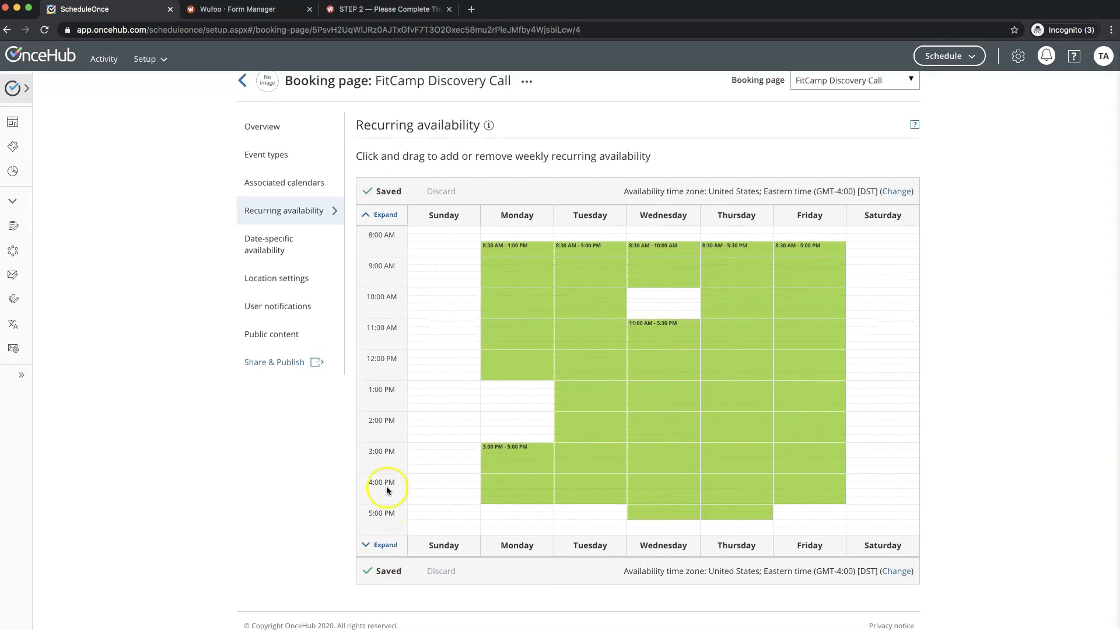
- Remove Friday May 15 10:30 AM–12:30 PM in date-specific availability and save
click(276, 250)
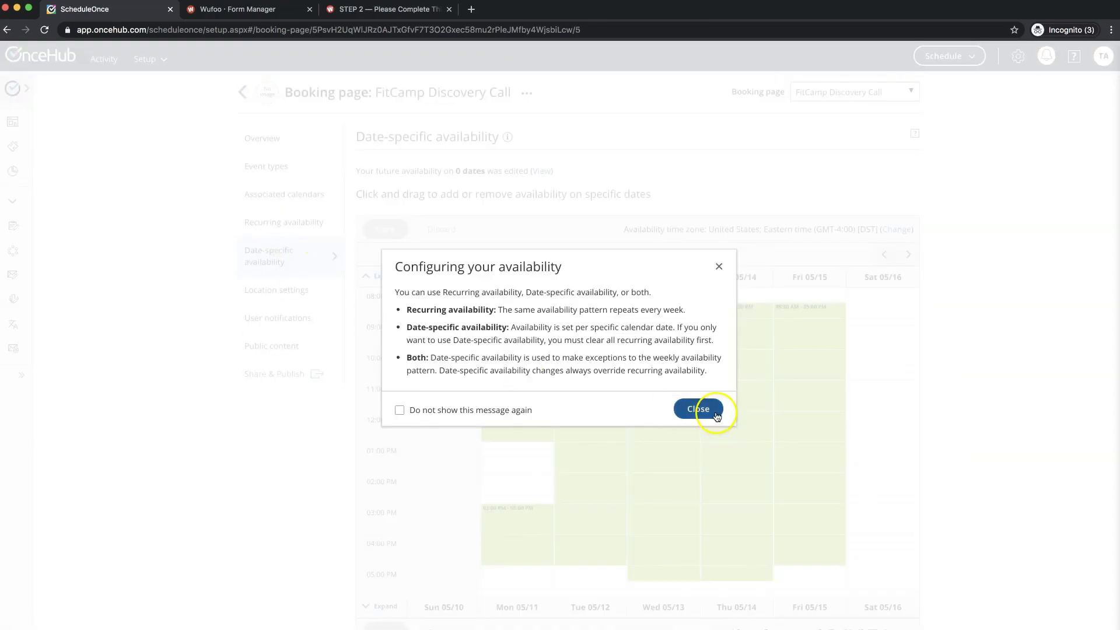
click(718, 412)
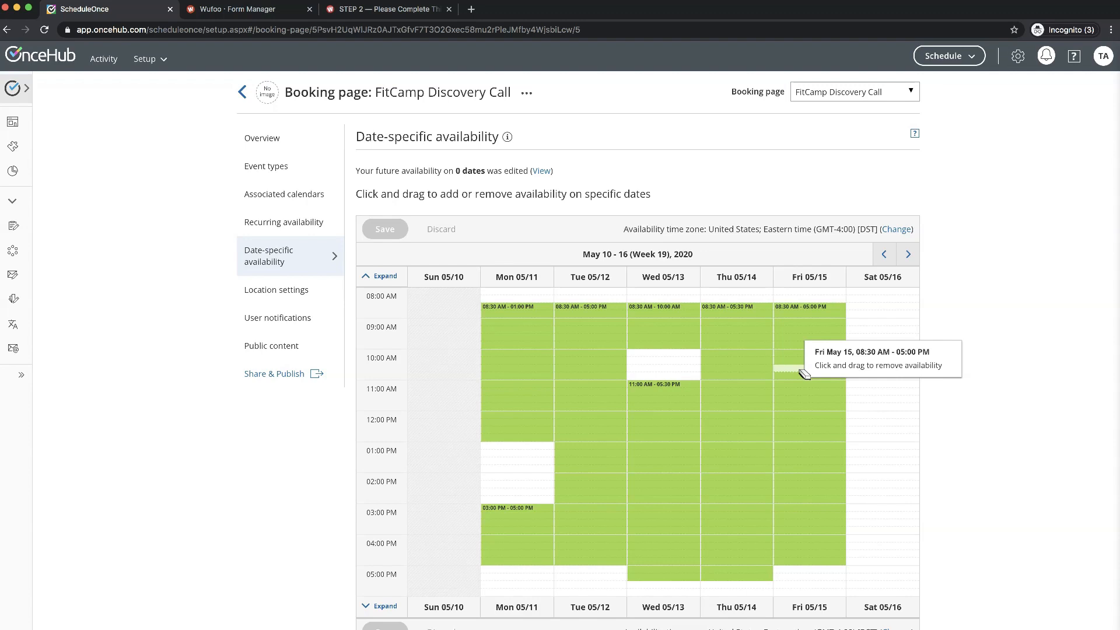
drag(799, 370, 801, 418)
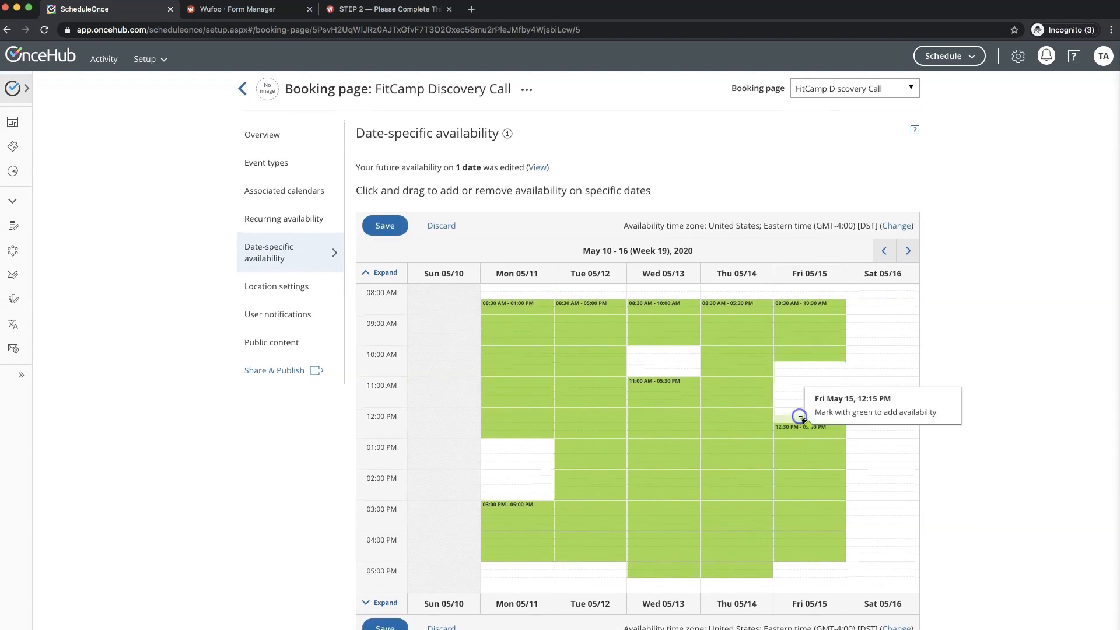
drag(737, 403, 737, 406)
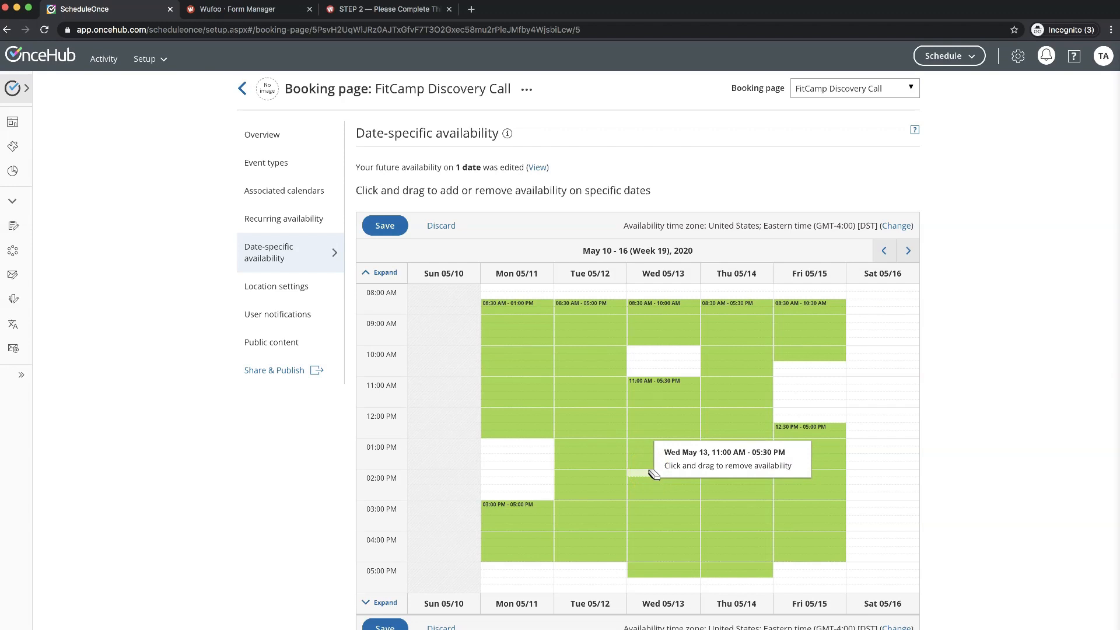
click(646, 475)
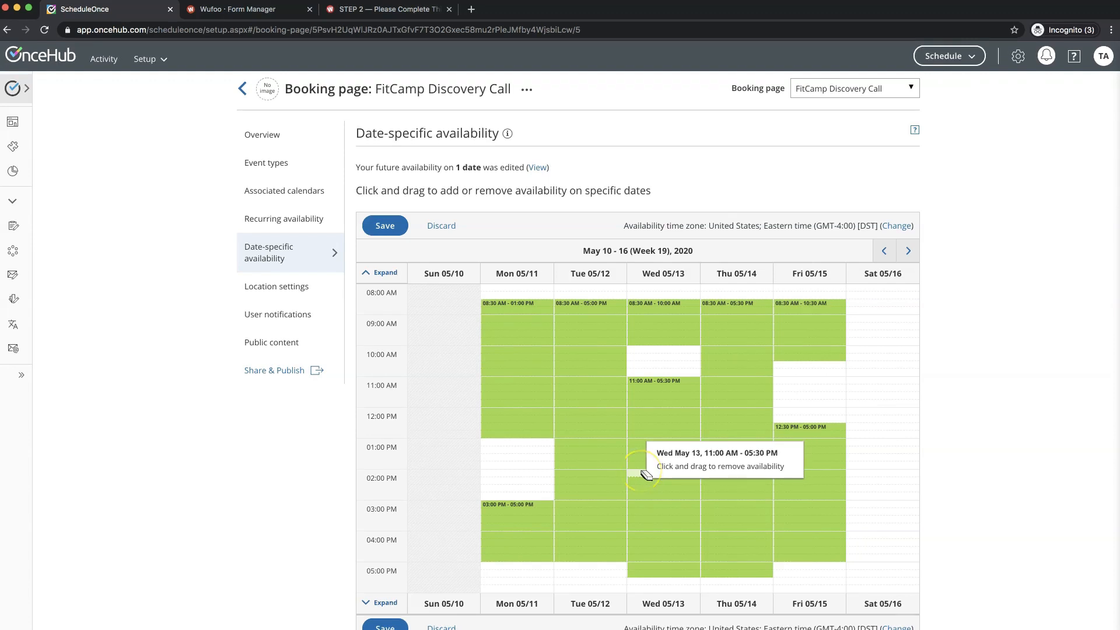
scroll(646, 475, up, 1)
click(410, 165)
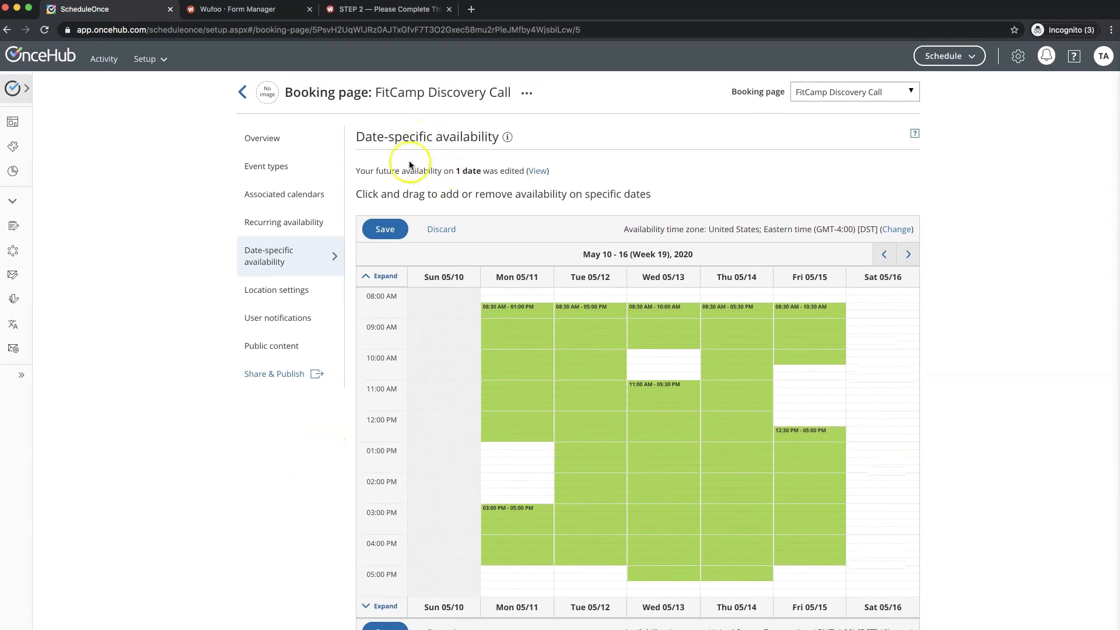
click(385, 230)
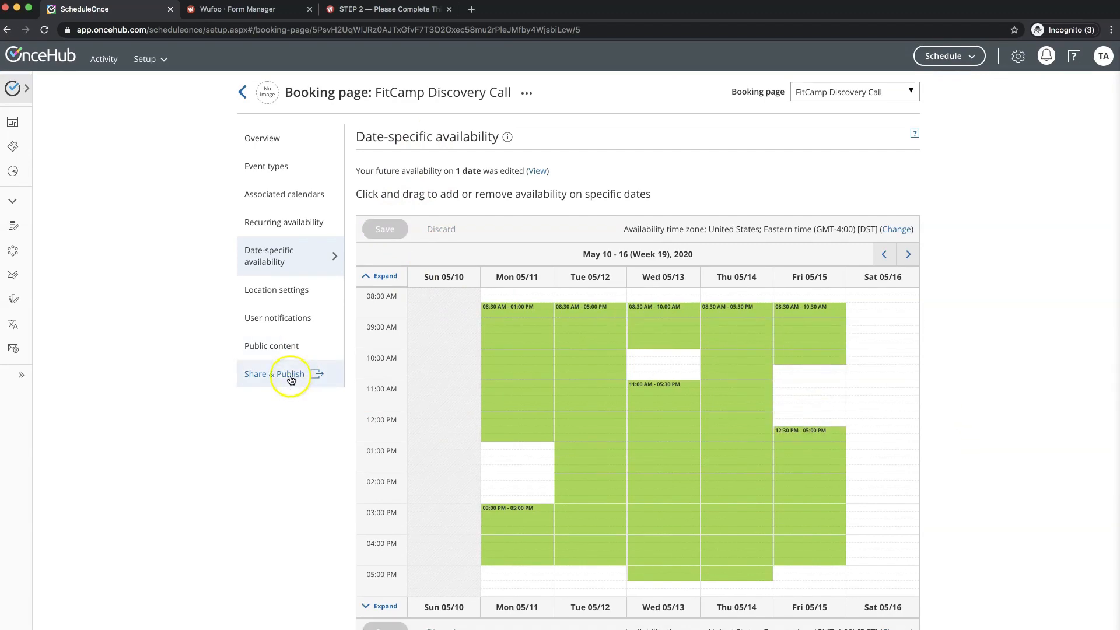
- Go through the booking page's Location settings to its User notifications page
click(267, 292)
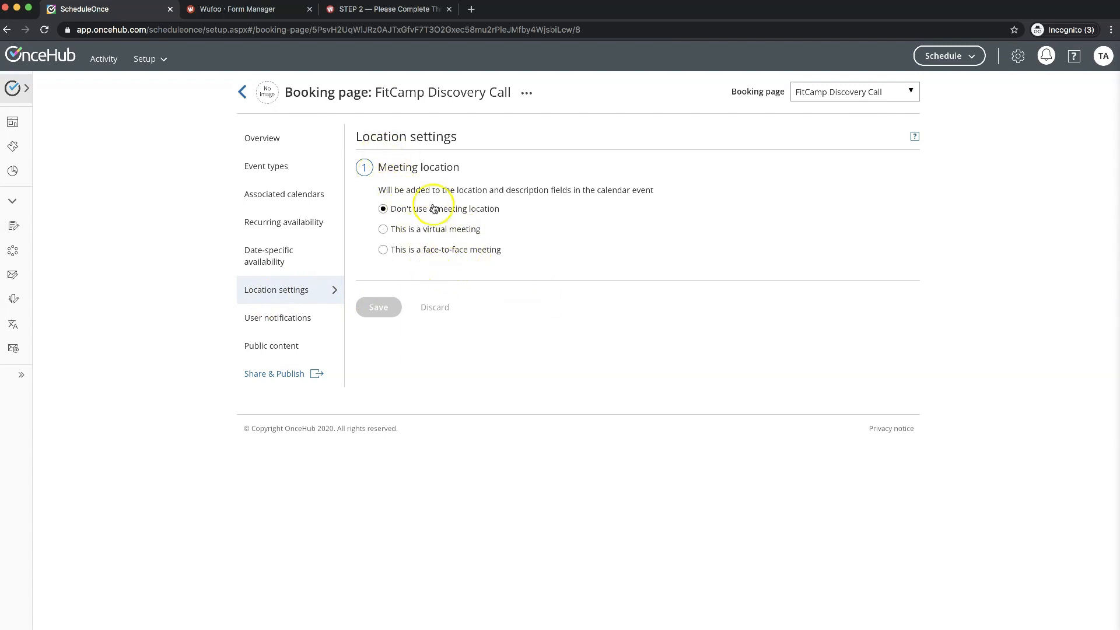
click(288, 323)
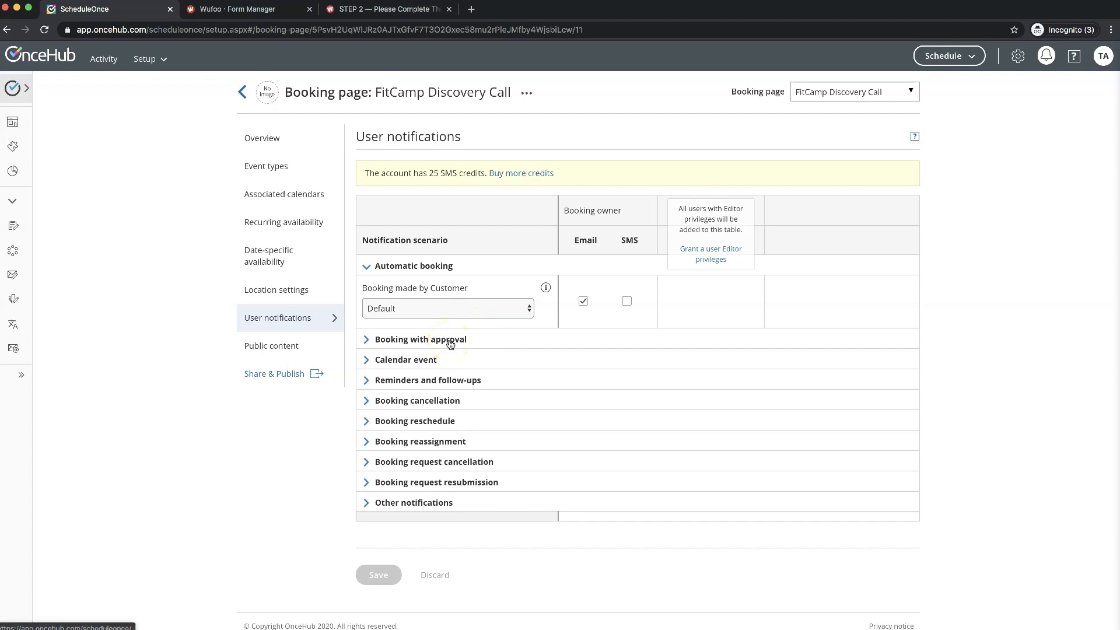
- Enable SMS for customer booking-with-approval requests and close the missing phone notice
click(451, 340)
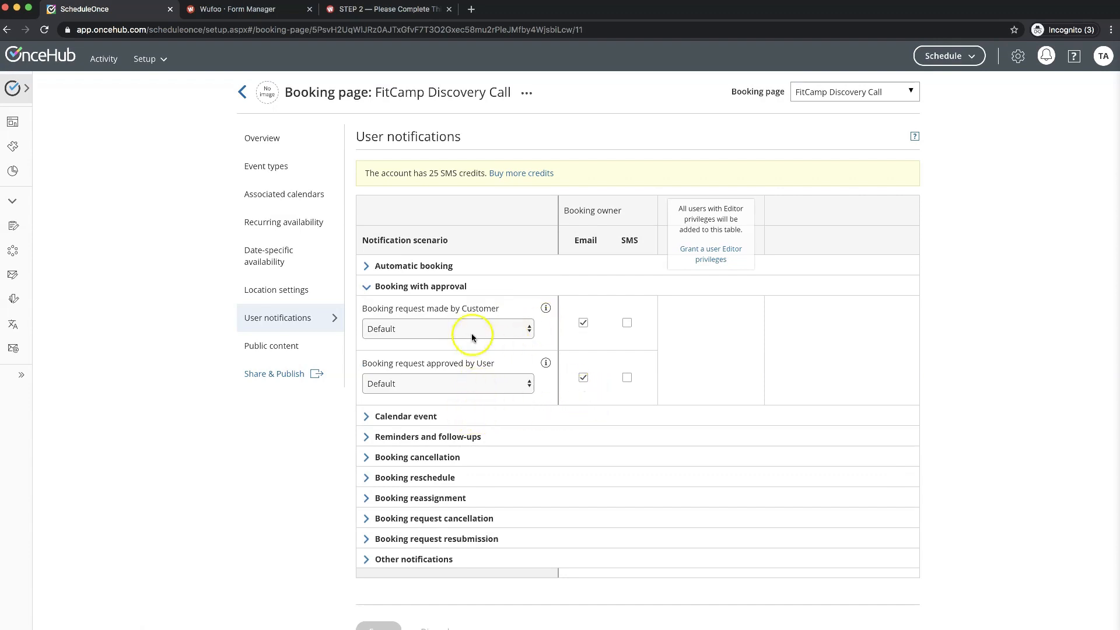
click(626, 325)
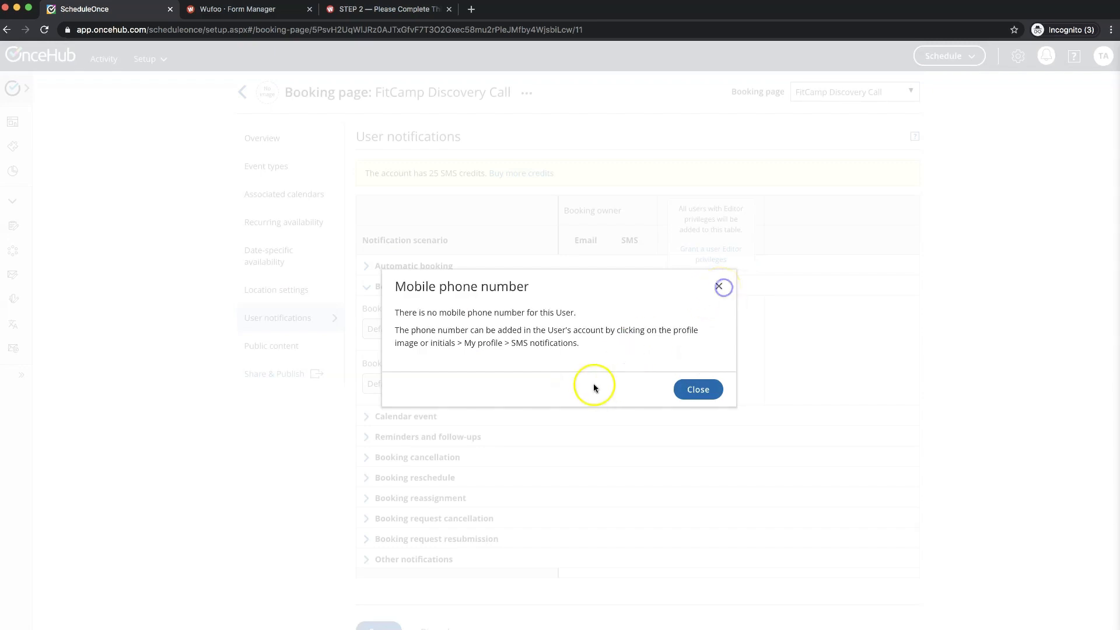
click(721, 287)
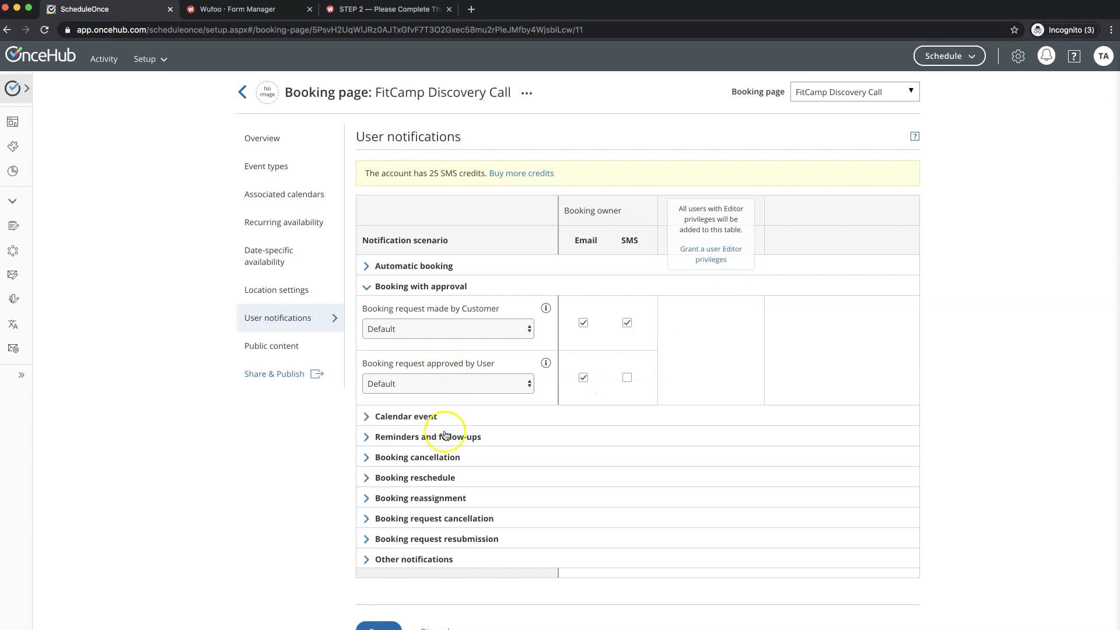
- Enable email and SMS for all three user reminders
click(403, 437)
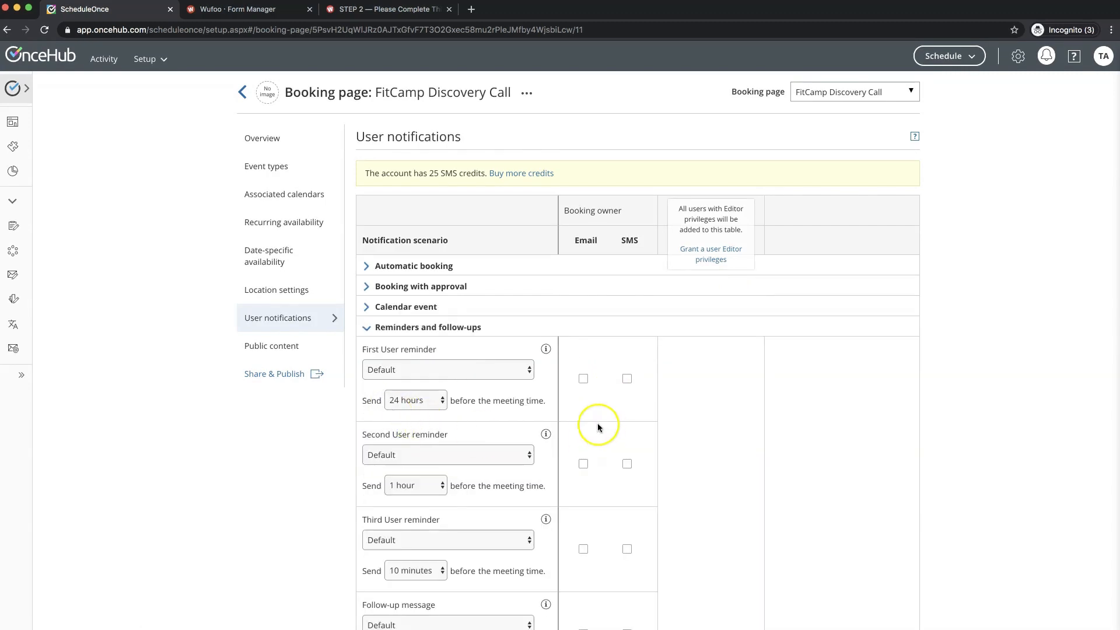
scroll(597, 422, down, 3)
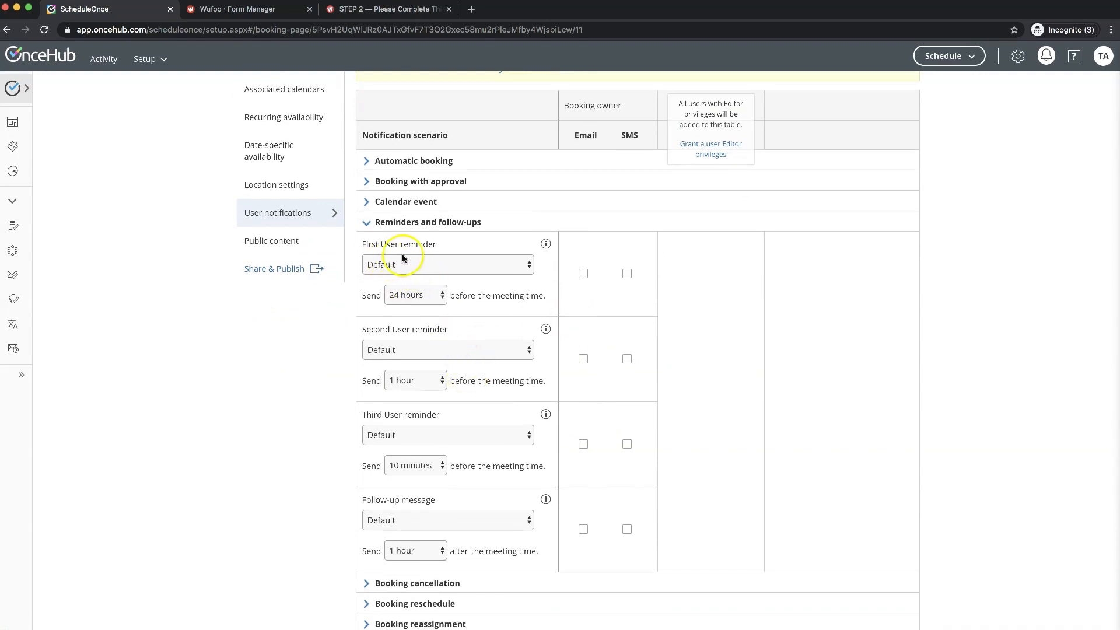
click(583, 274)
click(627, 274)
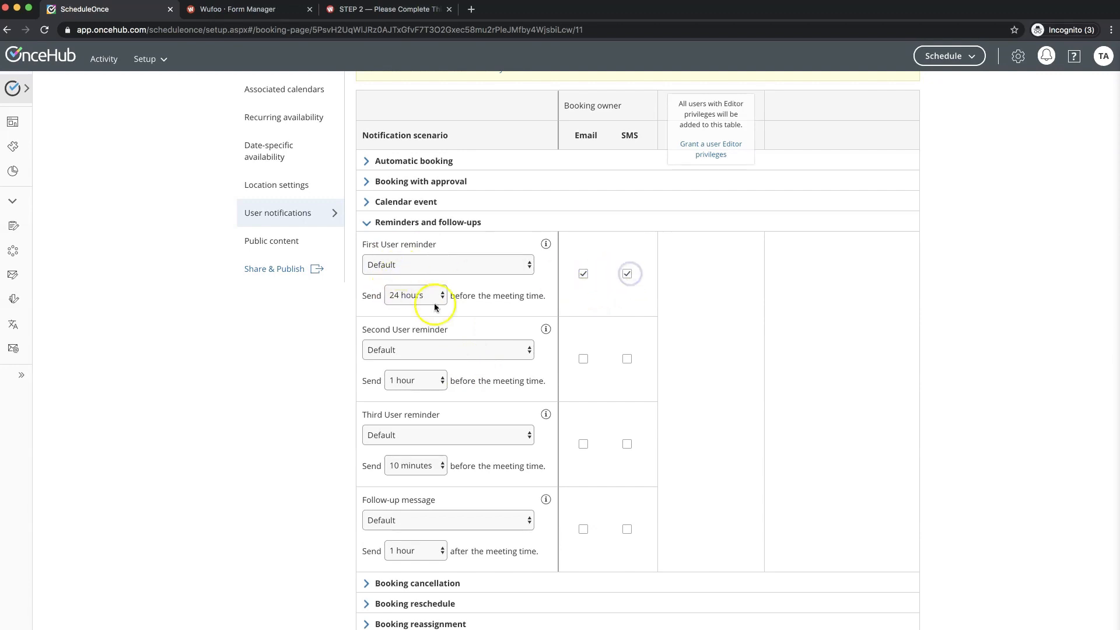
click(583, 359)
click(628, 359)
click(583, 444)
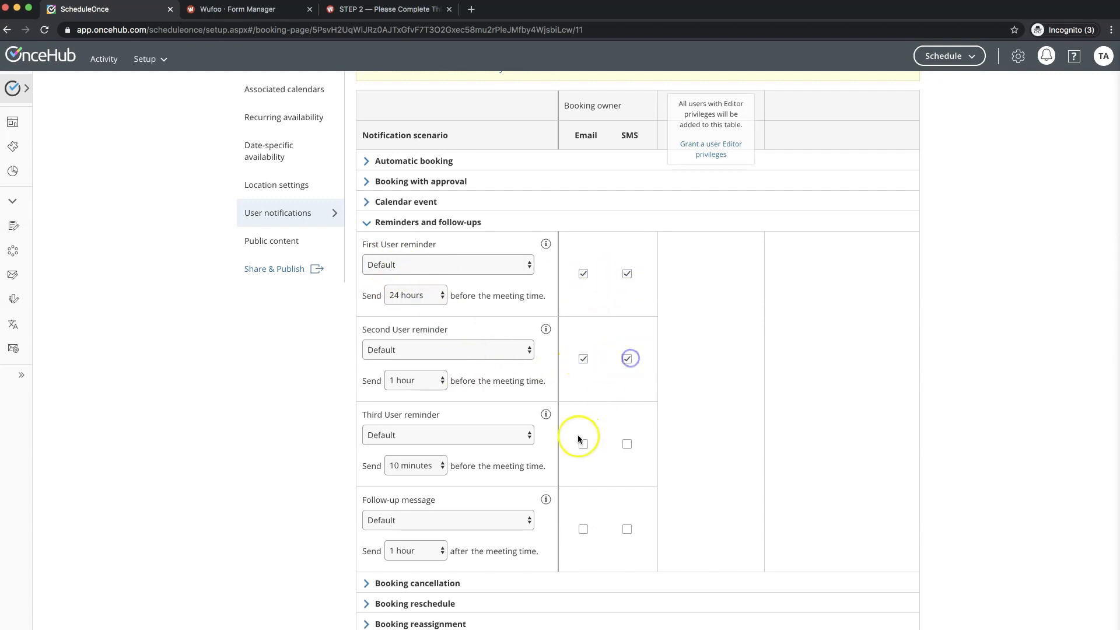
click(627, 446)
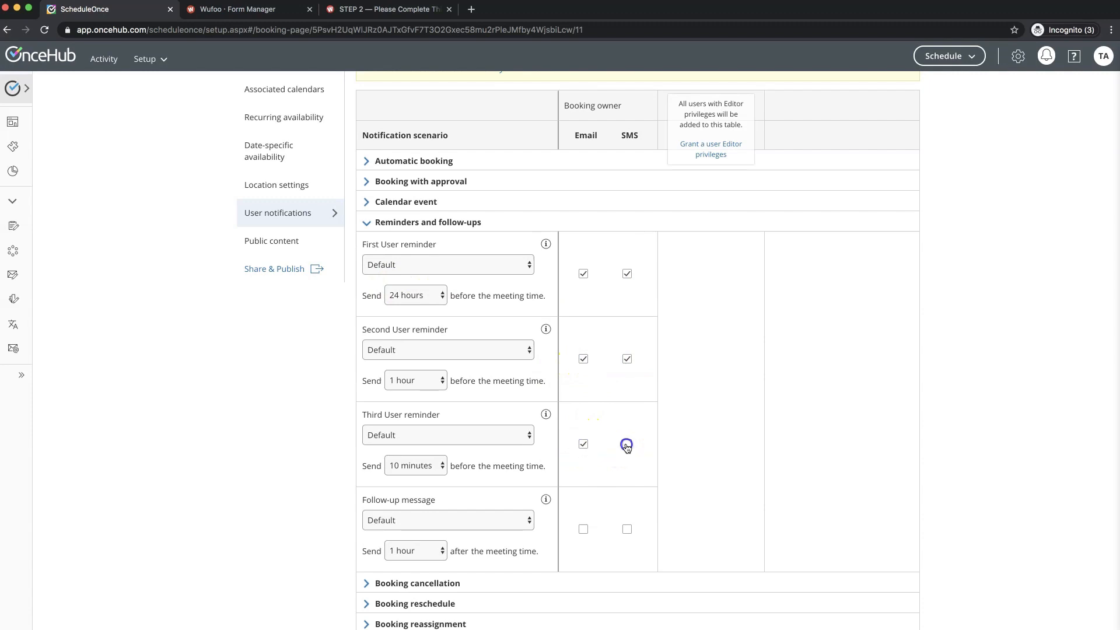
scroll(594, 471, down, 2)
scroll(594, 472, down, 2)
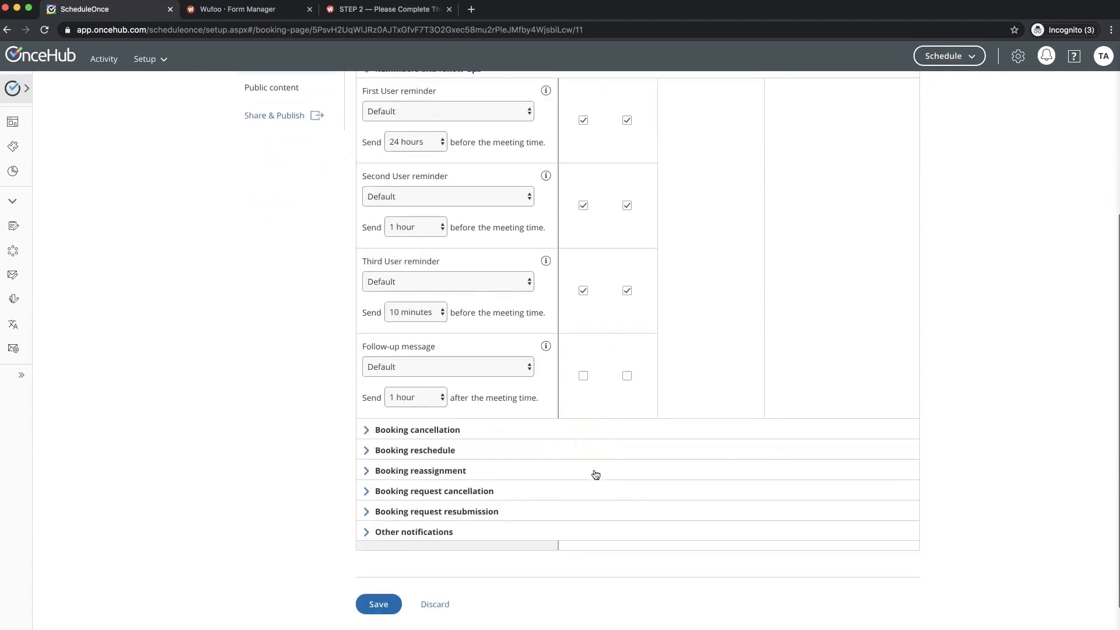
- Enable SMS for cancellations and reschedules by both customer and user
click(407, 394)
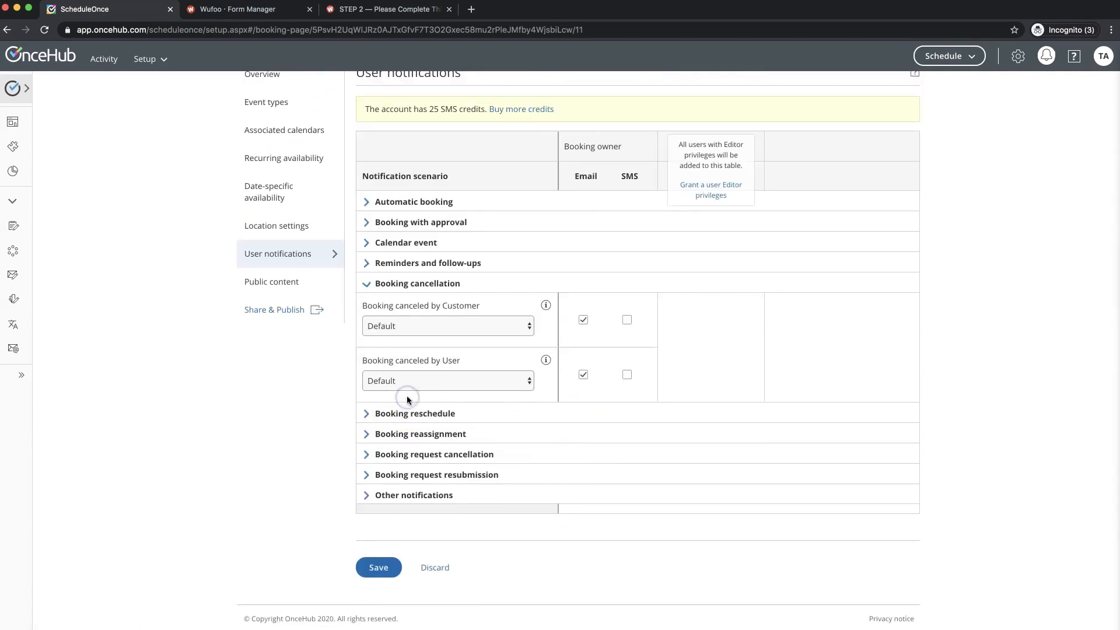
click(627, 319)
click(627, 374)
click(439, 413)
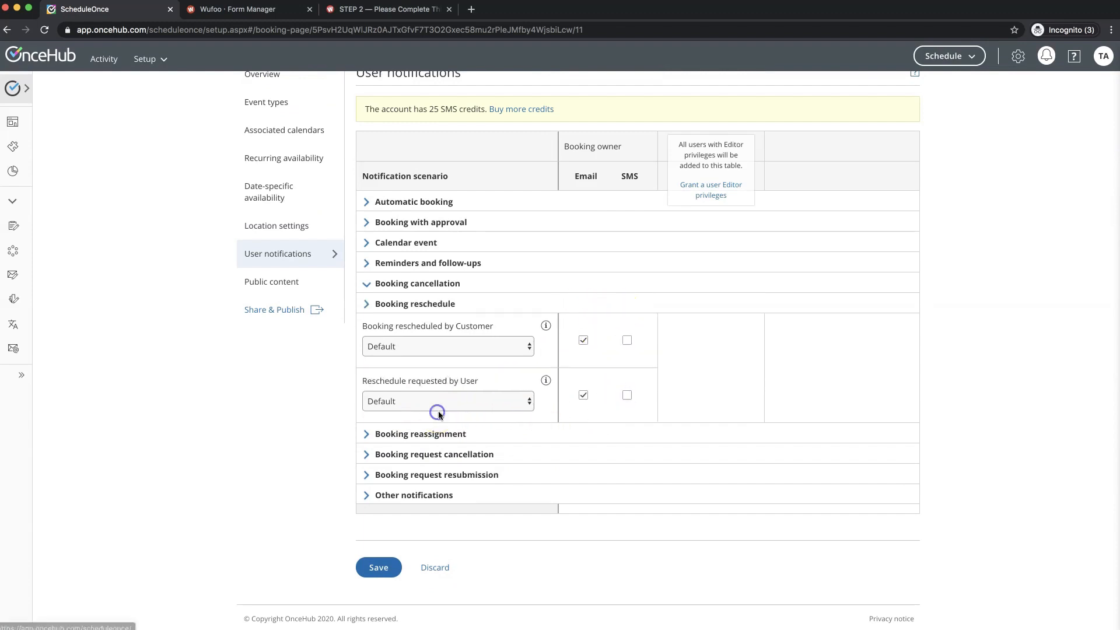
click(628, 340)
click(632, 401)
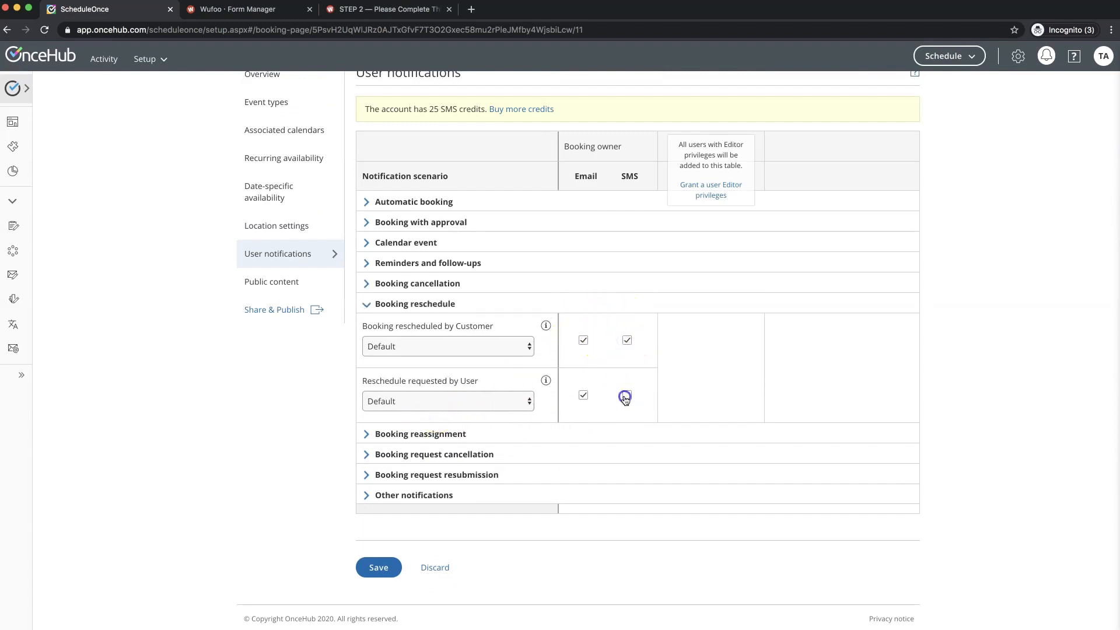
- Enable SMS for booking reassignments, request cancellations, and request resubmissions
click(465, 434)
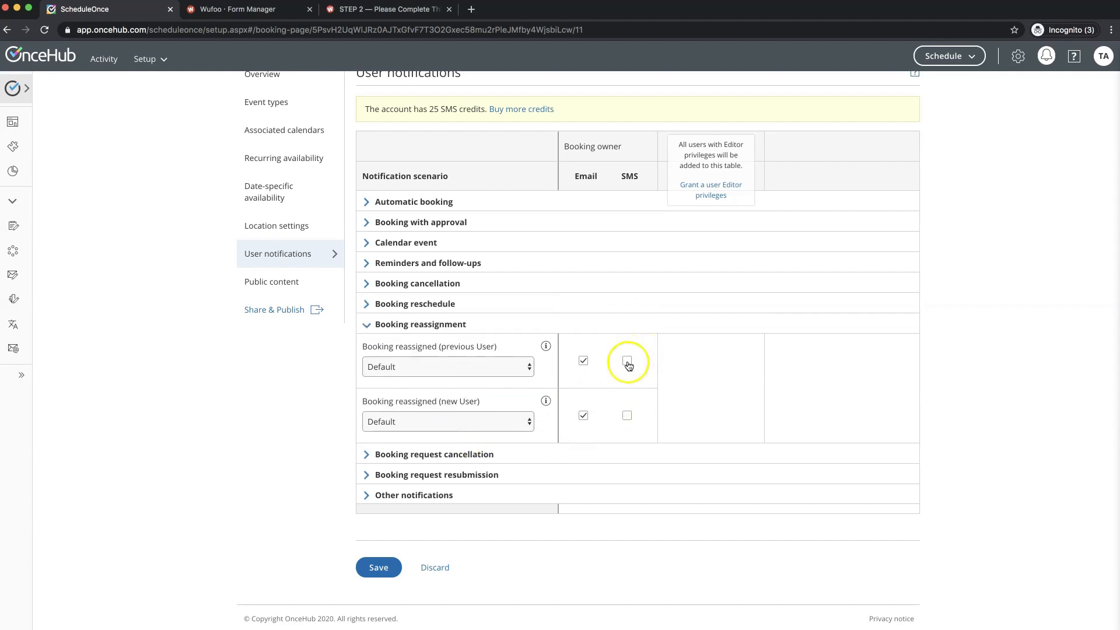
click(629, 415)
click(500, 454)
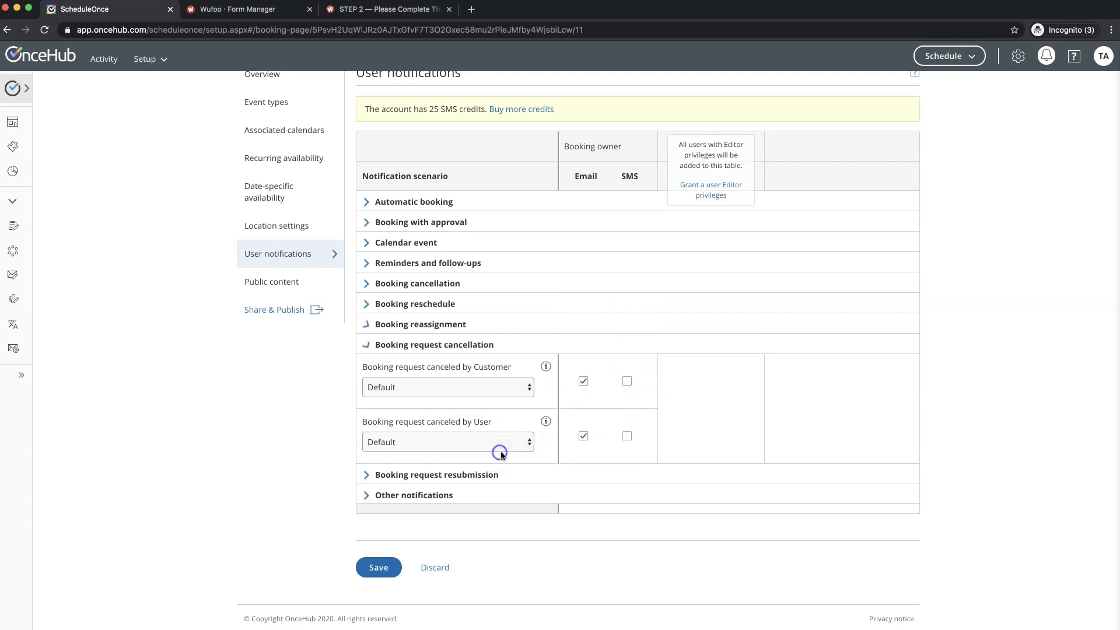
click(627, 381)
click(627, 436)
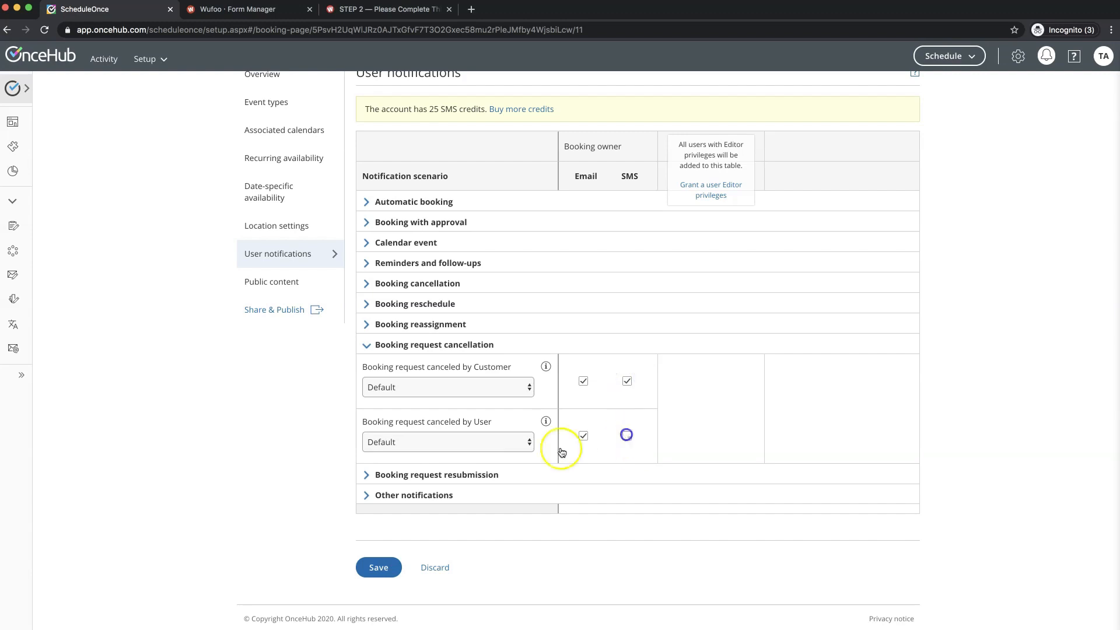
click(506, 475)
click(627, 392)
click(626, 451)
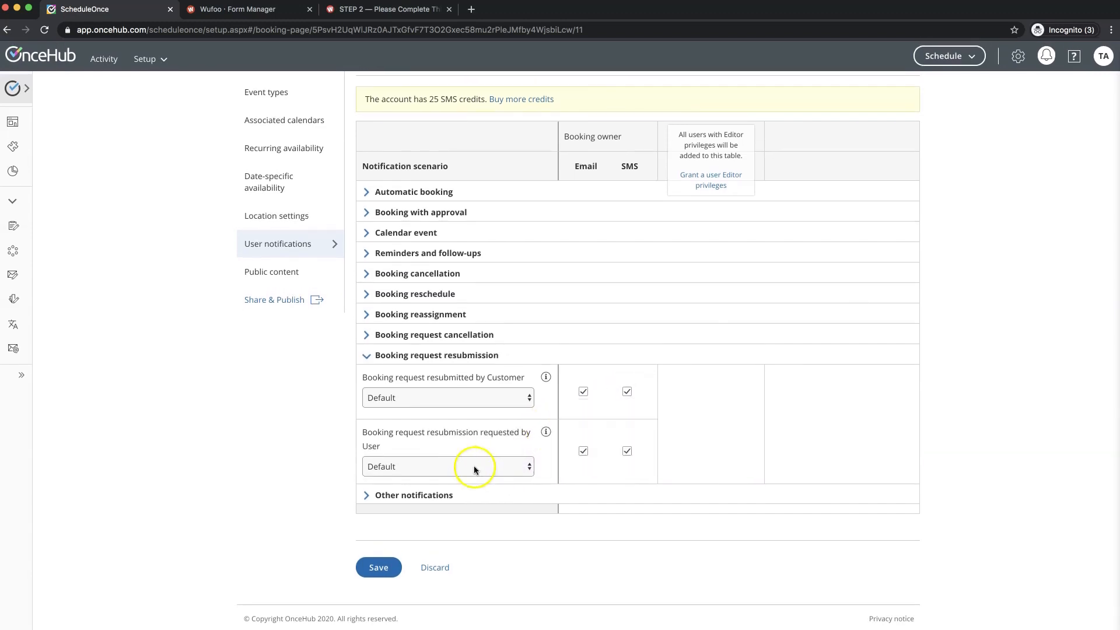
- Save the notification settings and open the booking page's Public content
click(441, 493)
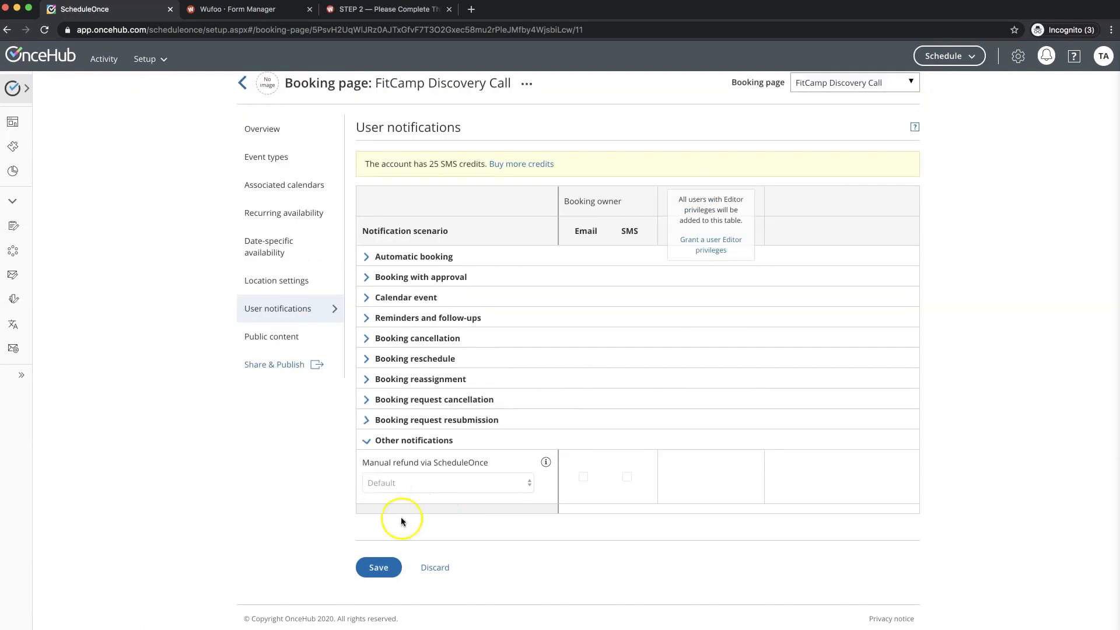
click(375, 575)
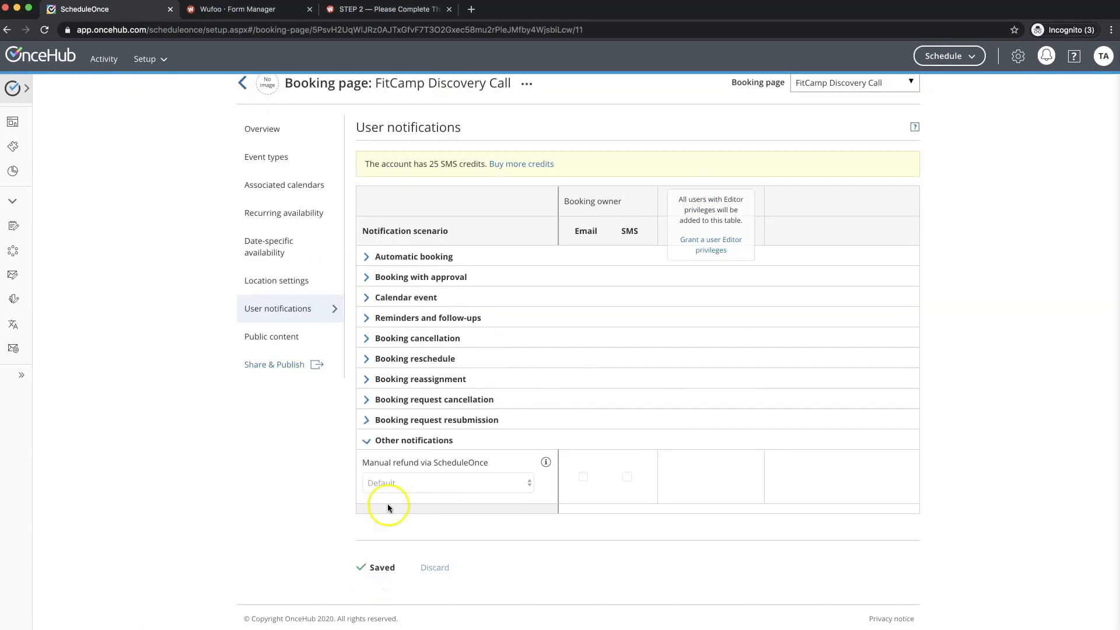
click(284, 338)
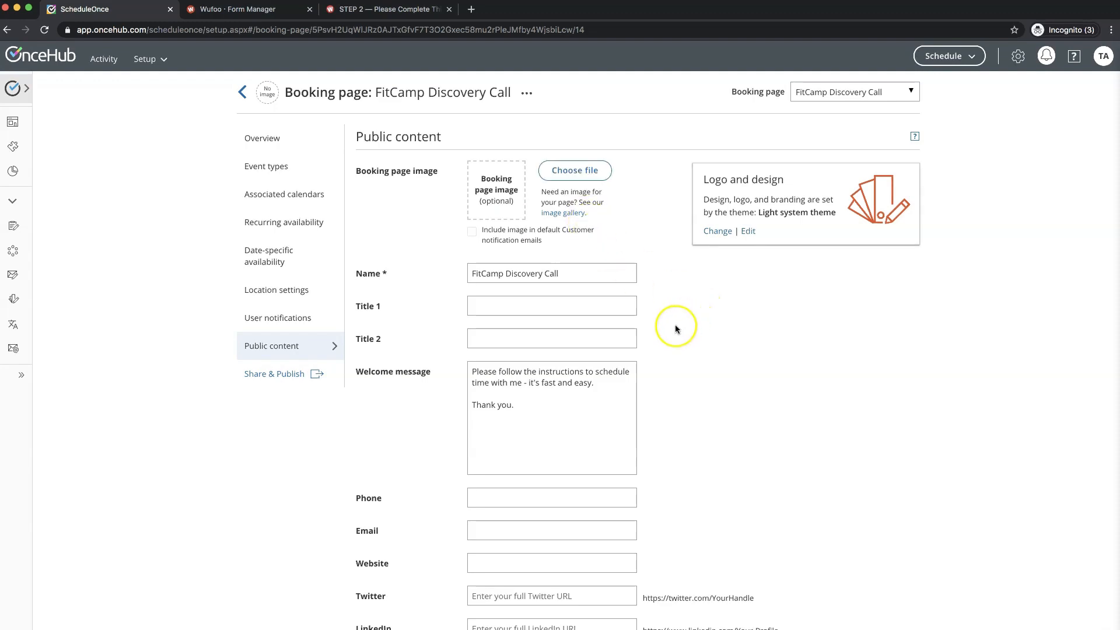
- Look over the public content page, then go back to the ScheduleOnce setup overview
scroll(674, 324, down, 4)
scroll(675, 328, down, 2)
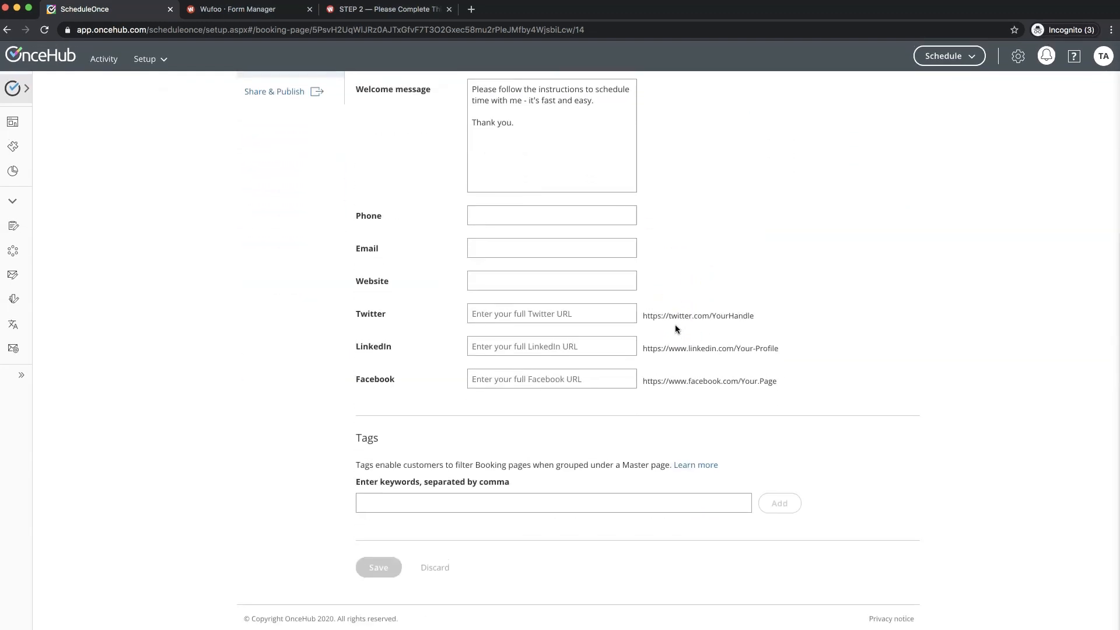
scroll(676, 328, up, 5)
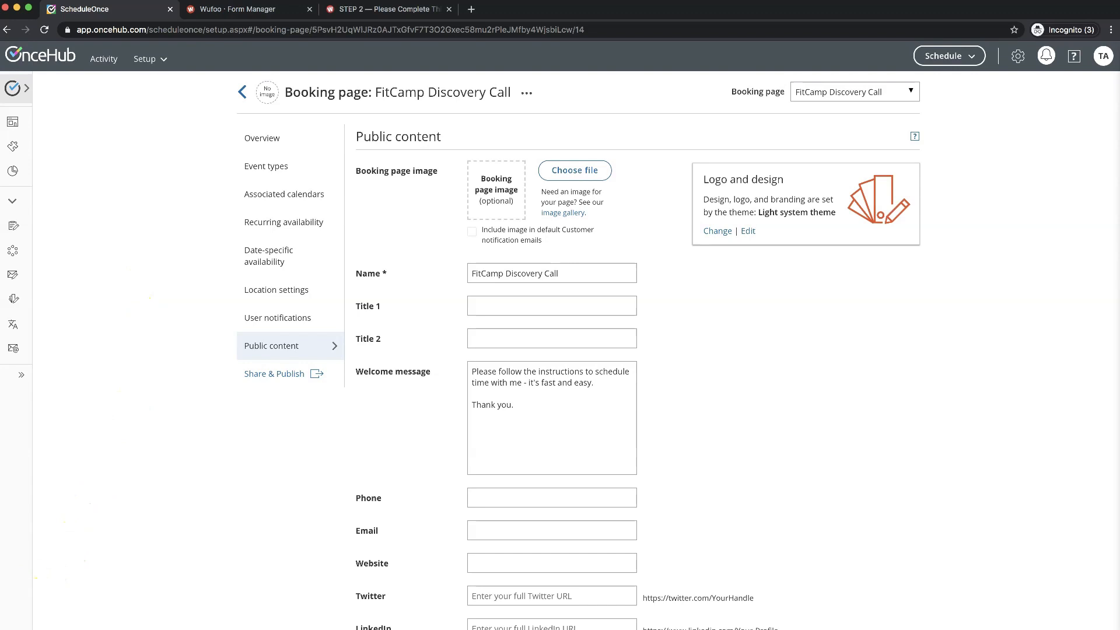
click(243, 94)
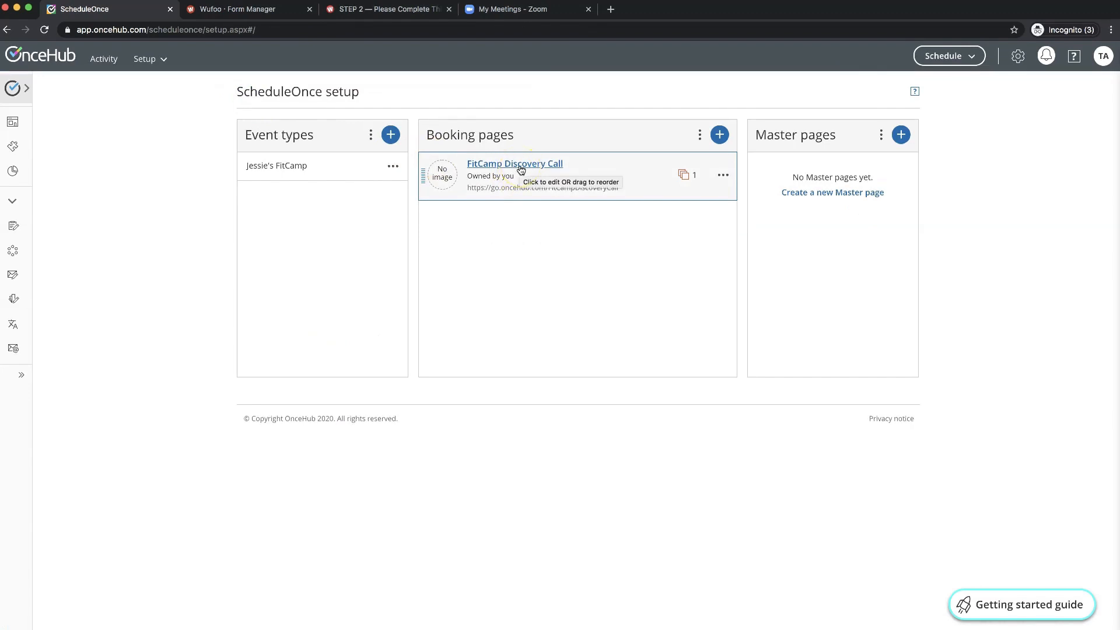
- Set the FitCamp Discovery Call location to a virtual meeting and connect a Zoom account
click(521, 168)
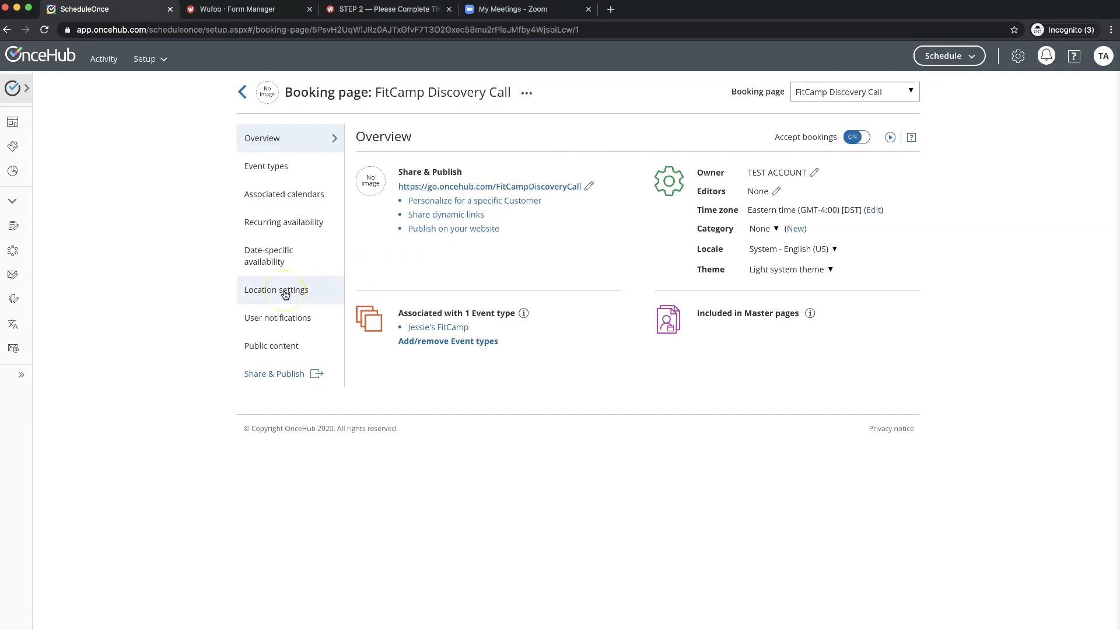
click(278, 292)
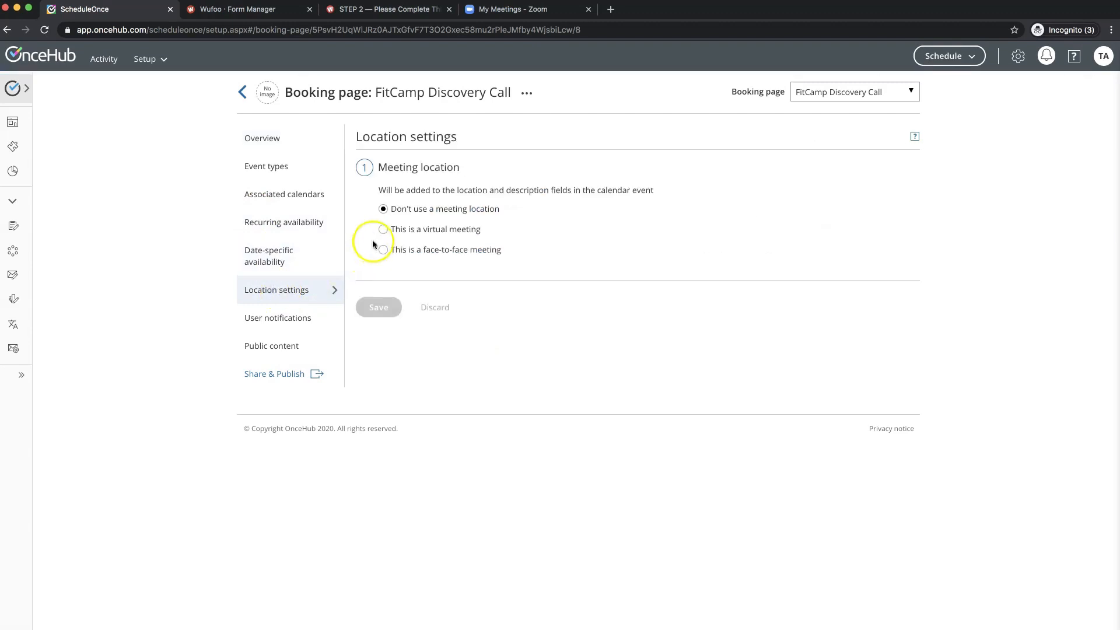
click(383, 230)
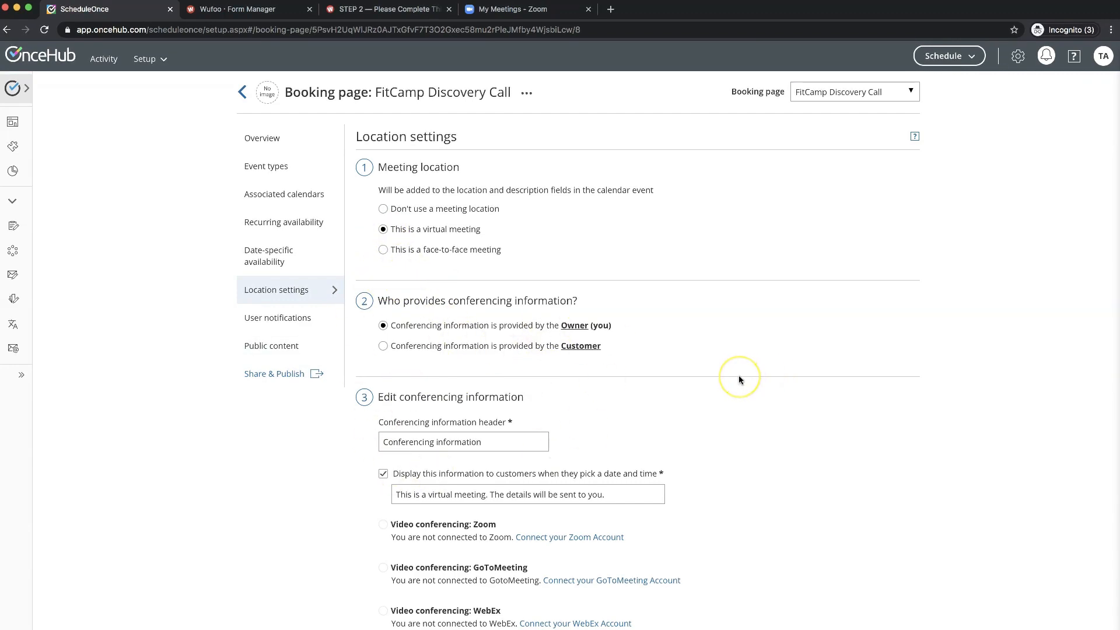
scroll(740, 377, down, 3)
scroll(739, 380, down, 1)
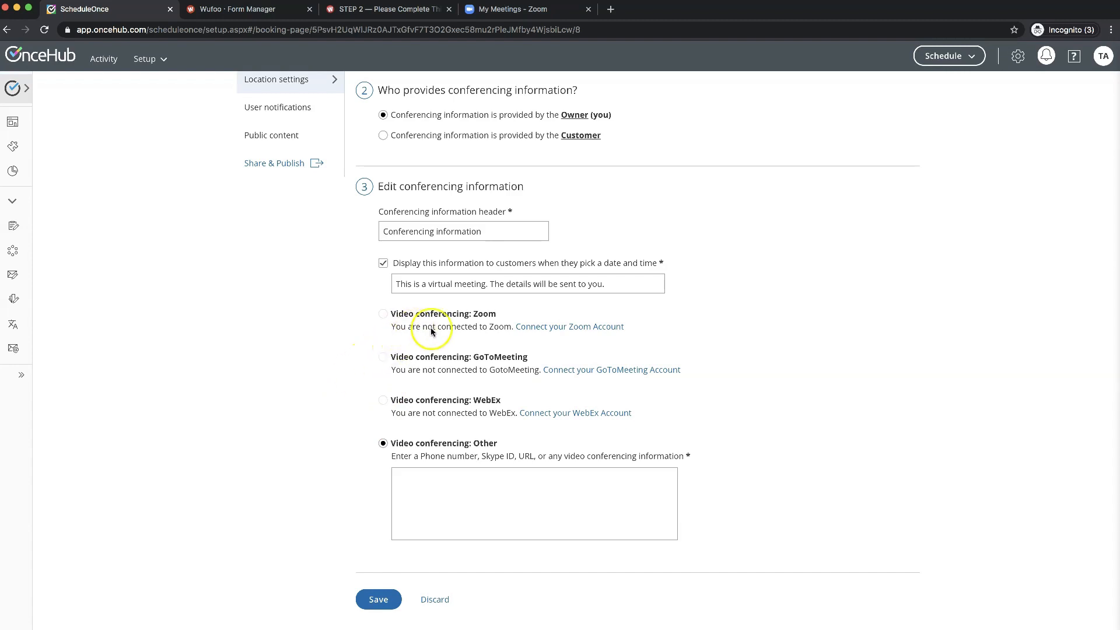
click(548, 329)
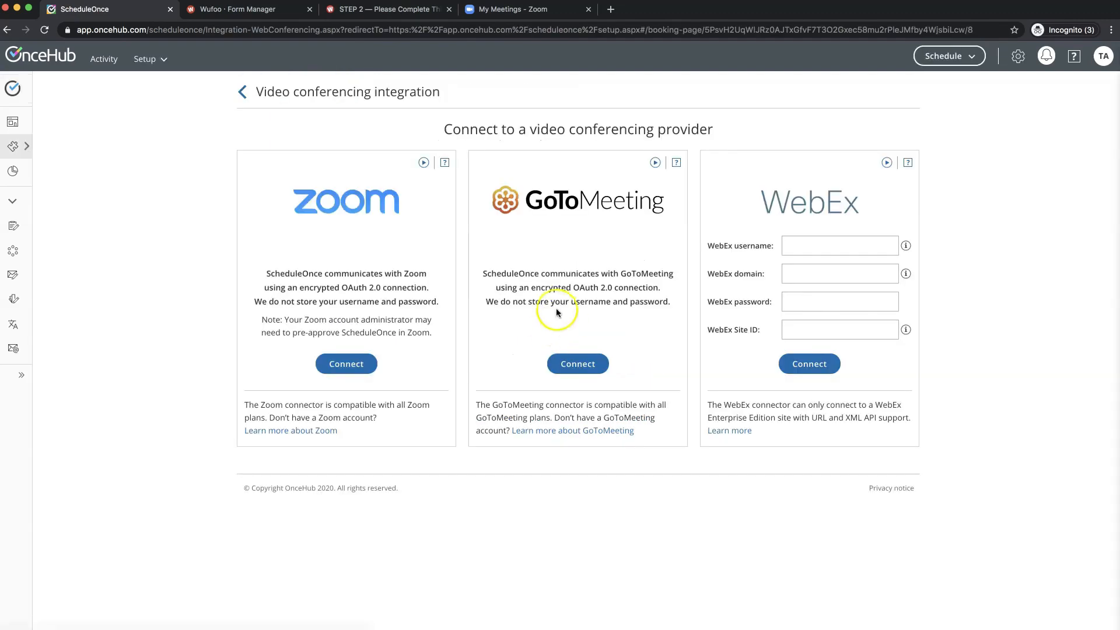
click(341, 367)
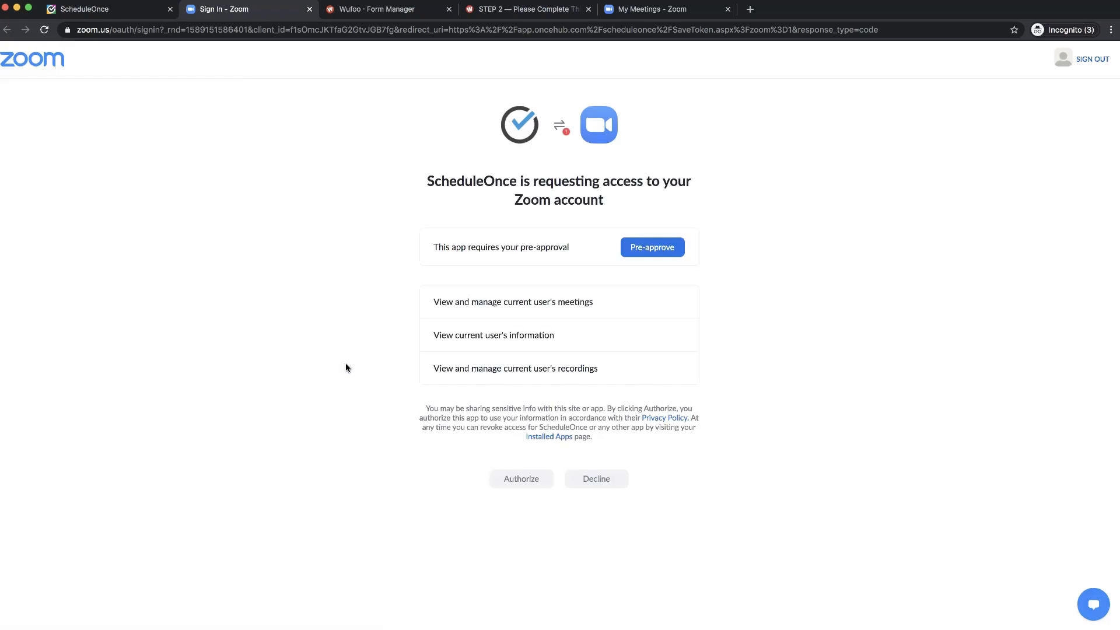
- Pre-approve and authorize ScheduleOnce on the Zoom authorization page
click(651, 250)
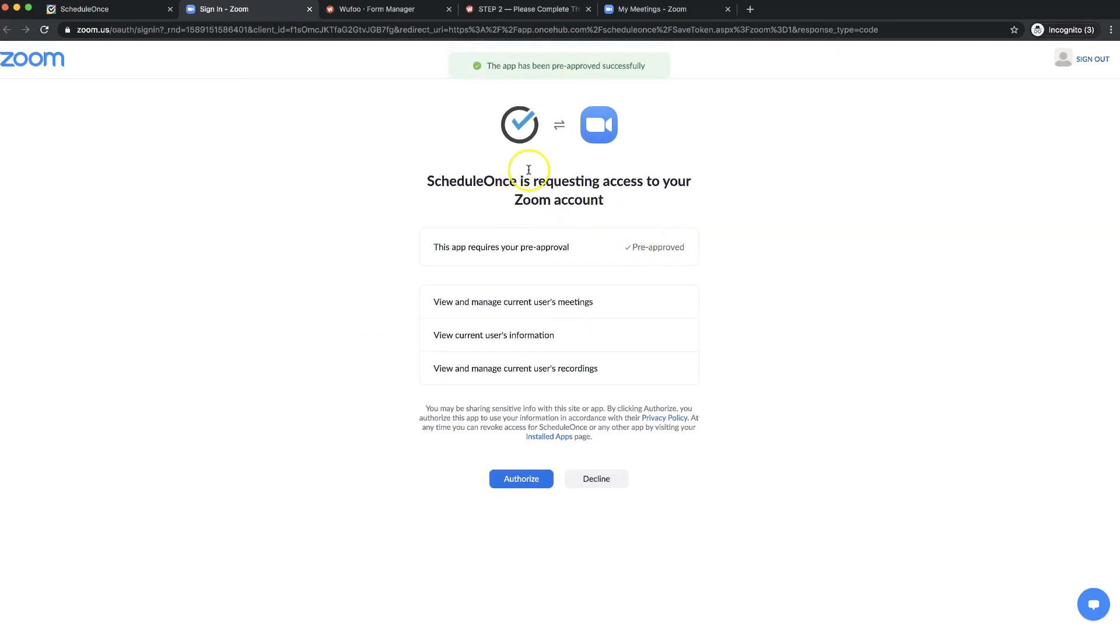
click(522, 484)
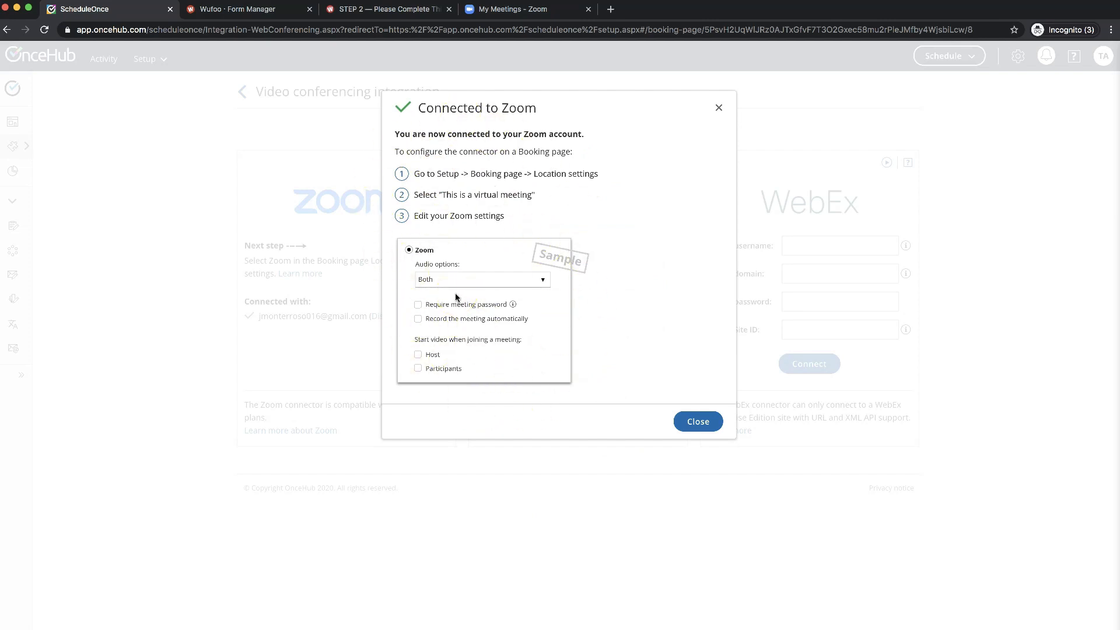
- Dismiss the Zoom confirmation and reopen the booking page's location settings as a virtual meeting
click(698, 422)
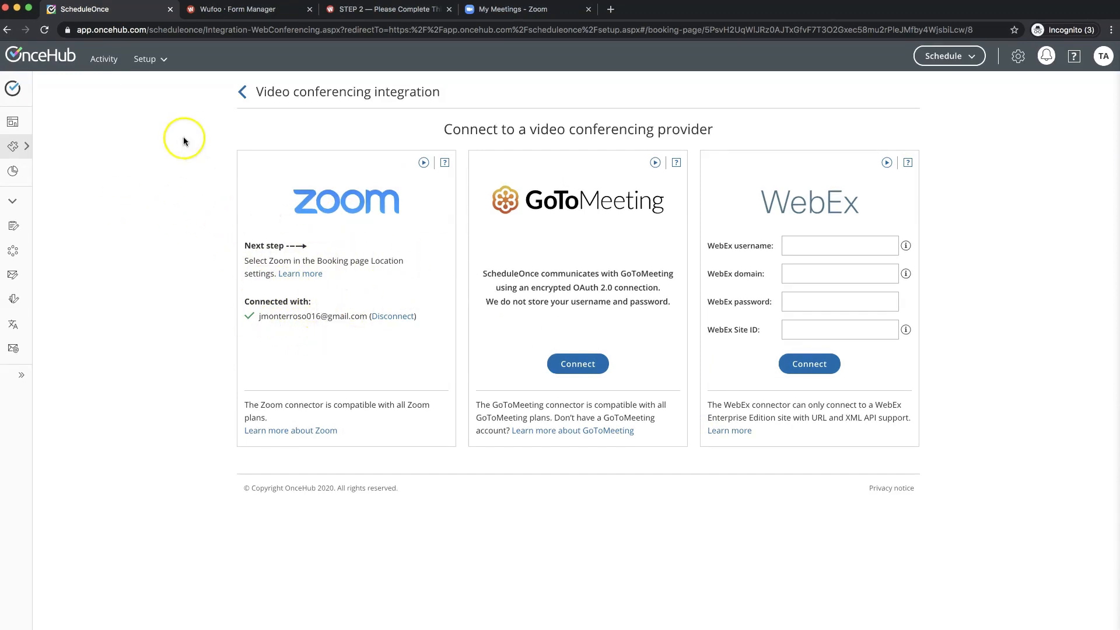
click(147, 60)
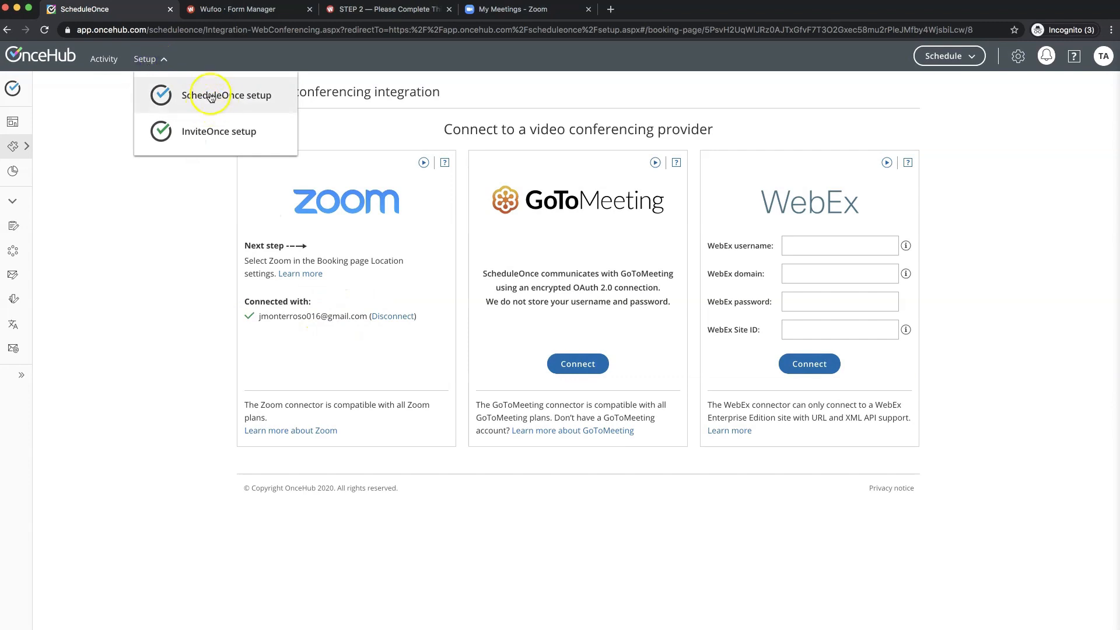
click(212, 100)
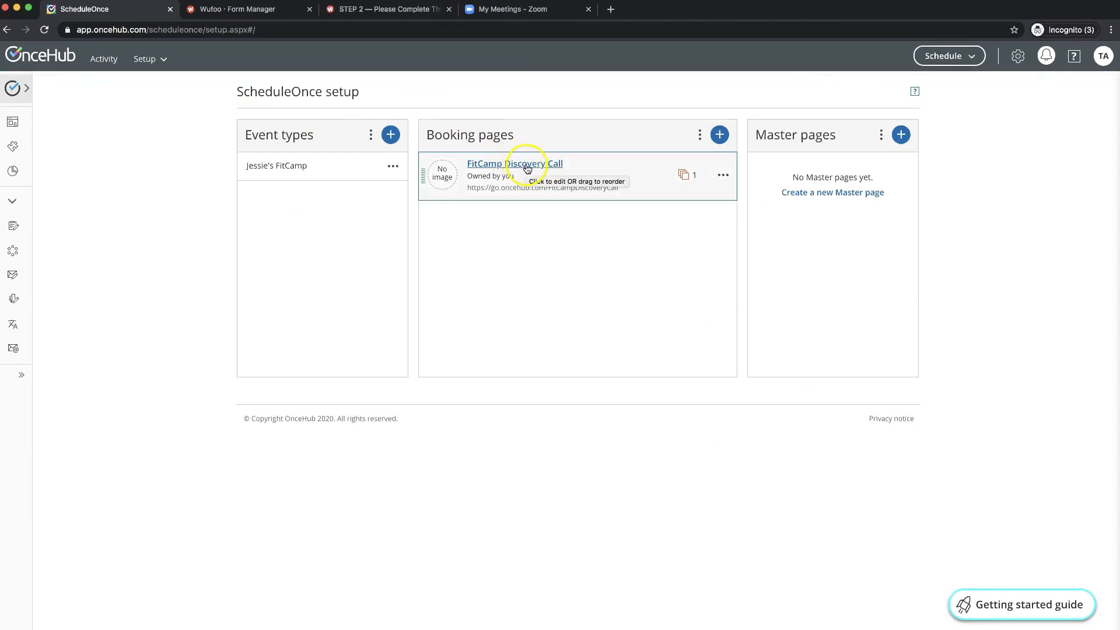
click(523, 166)
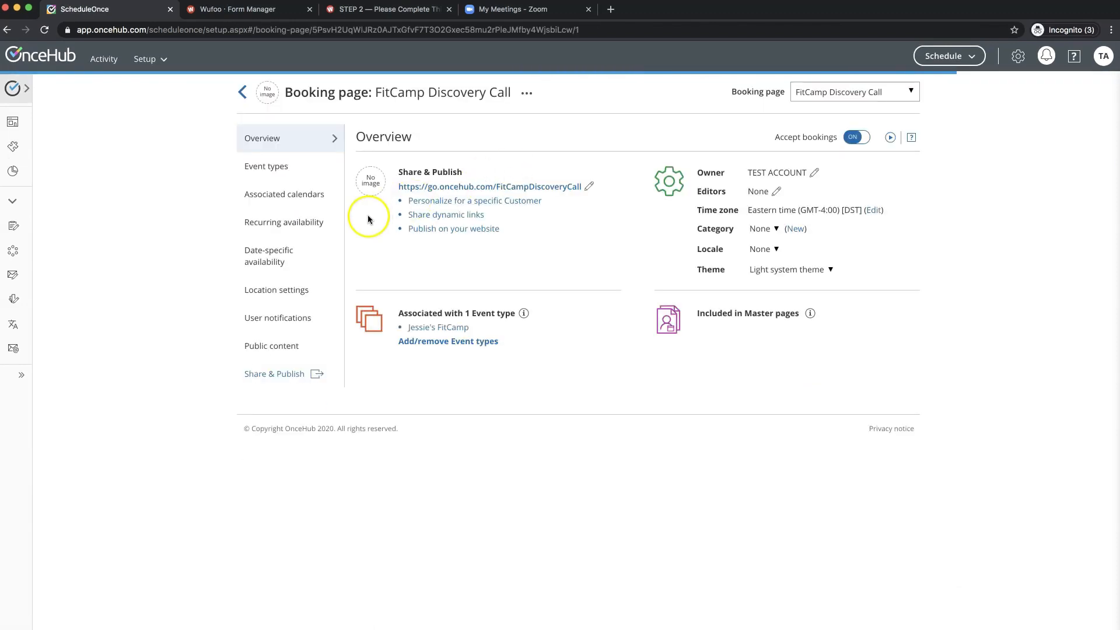
click(294, 290)
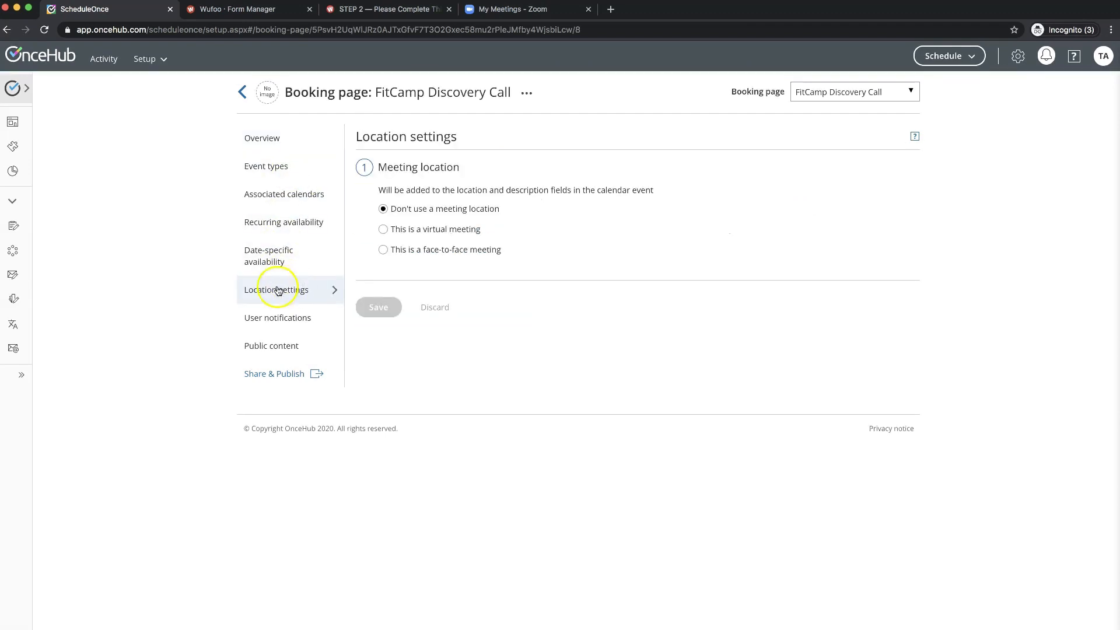
click(384, 230)
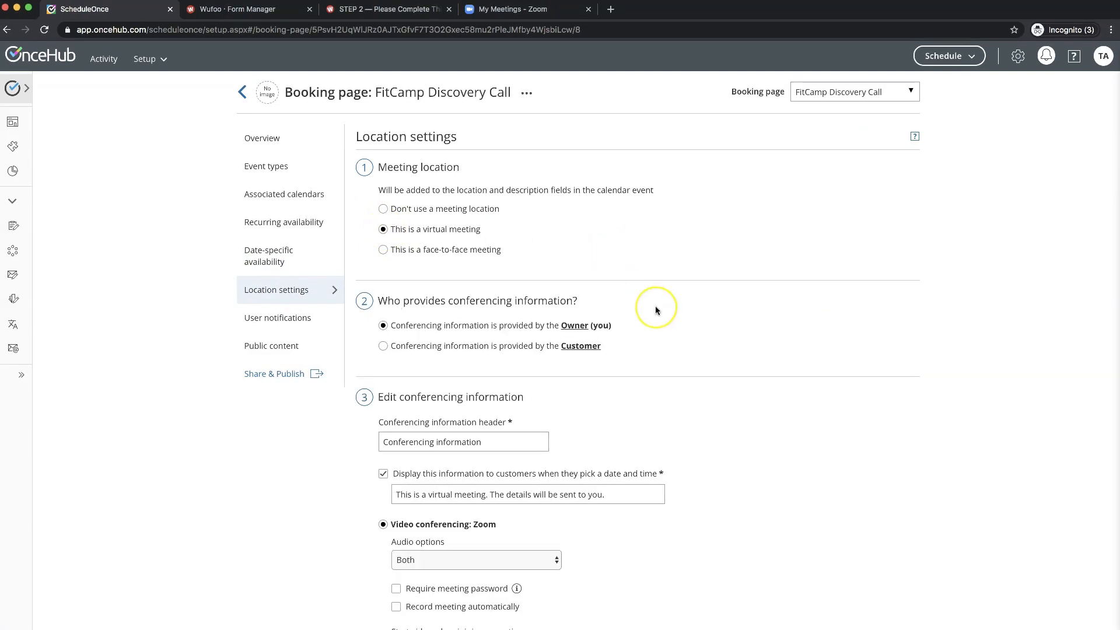
scroll(656, 309, down, 5)
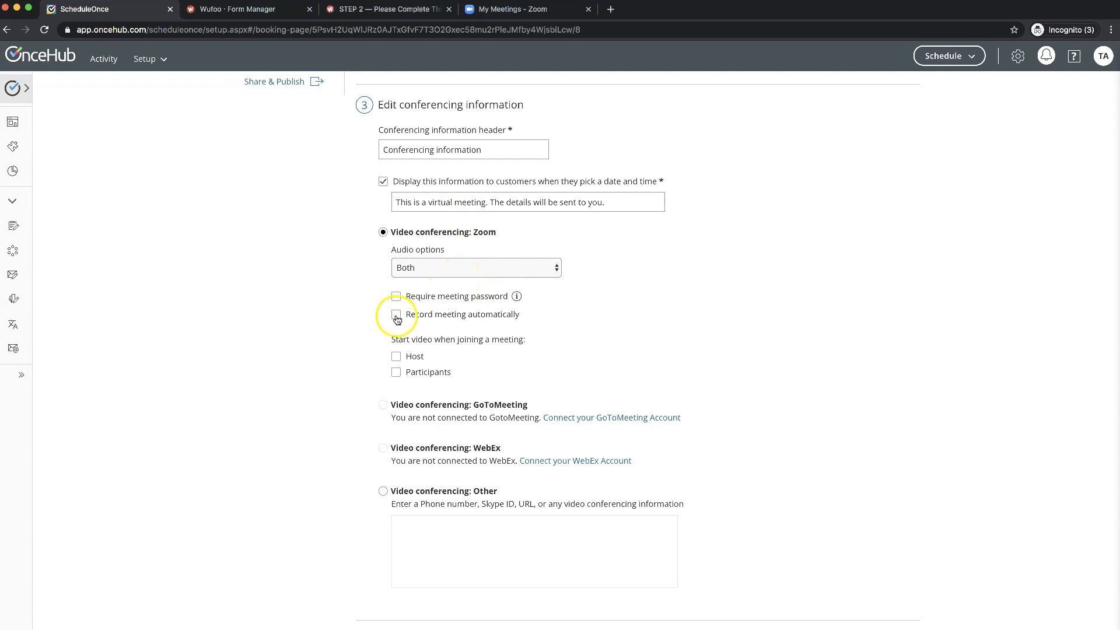
- Turn on automatic cloud recording and host video on join, then save
click(396, 316)
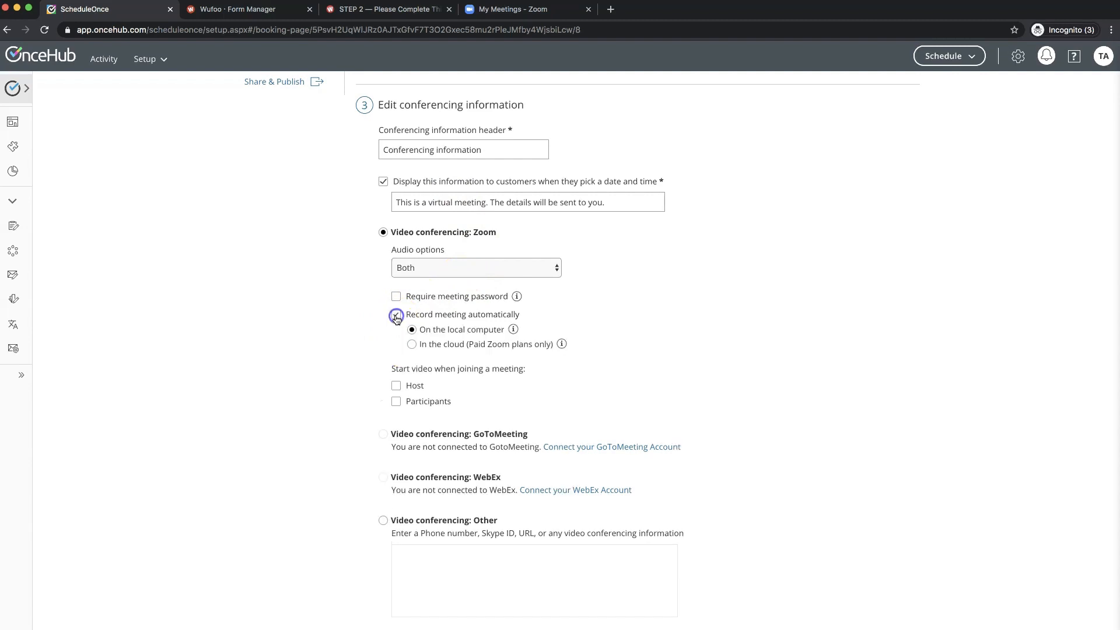
click(412, 345)
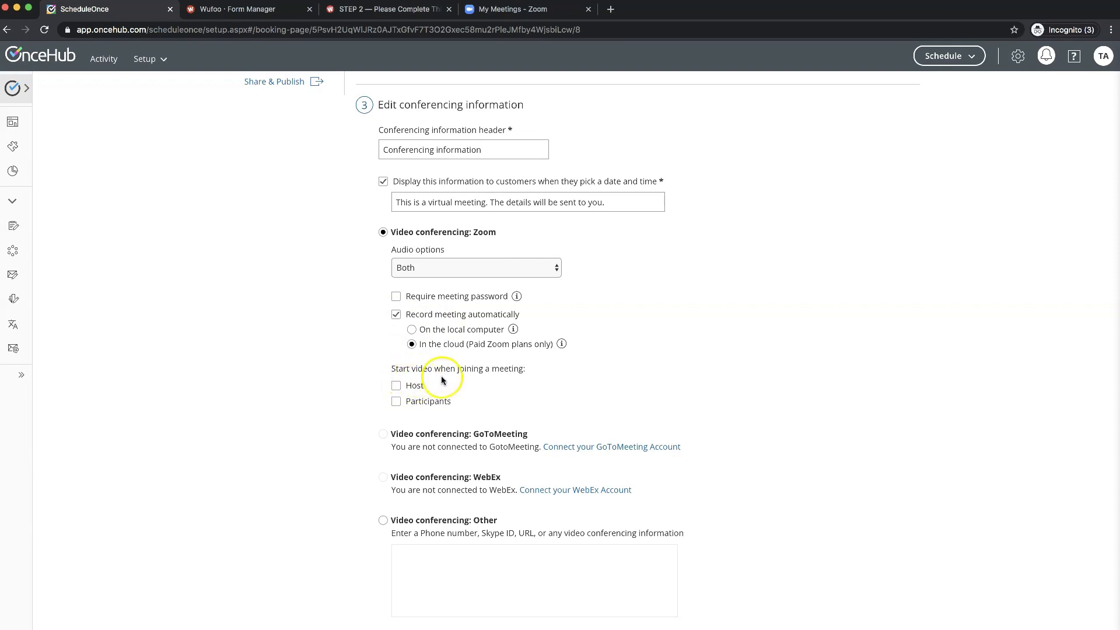
click(395, 386)
scroll(373, 390, down, 3)
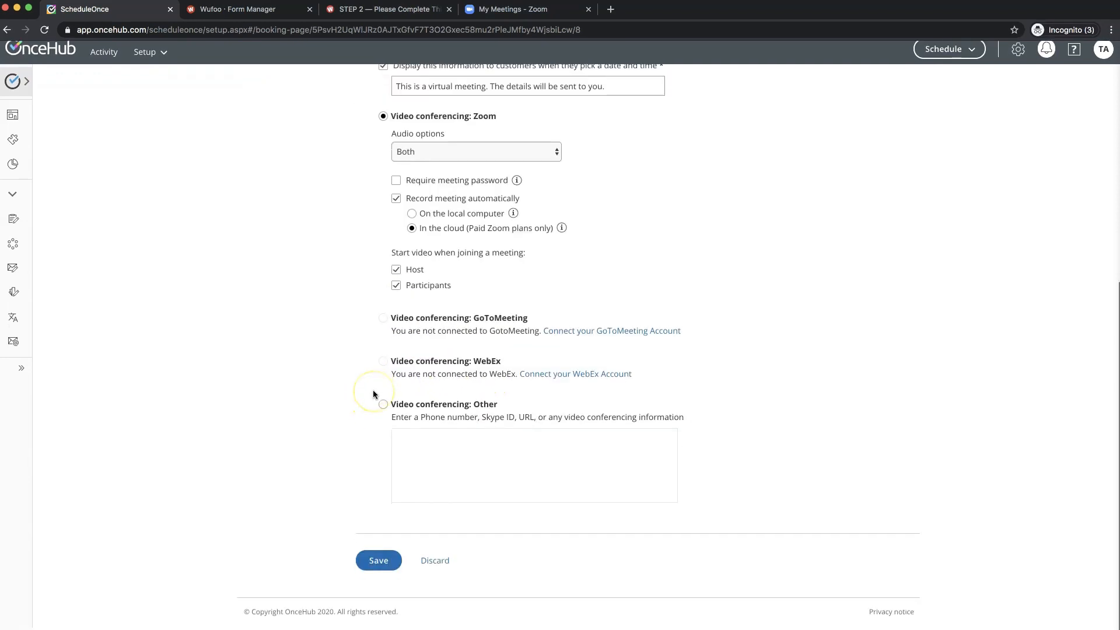
click(378, 567)
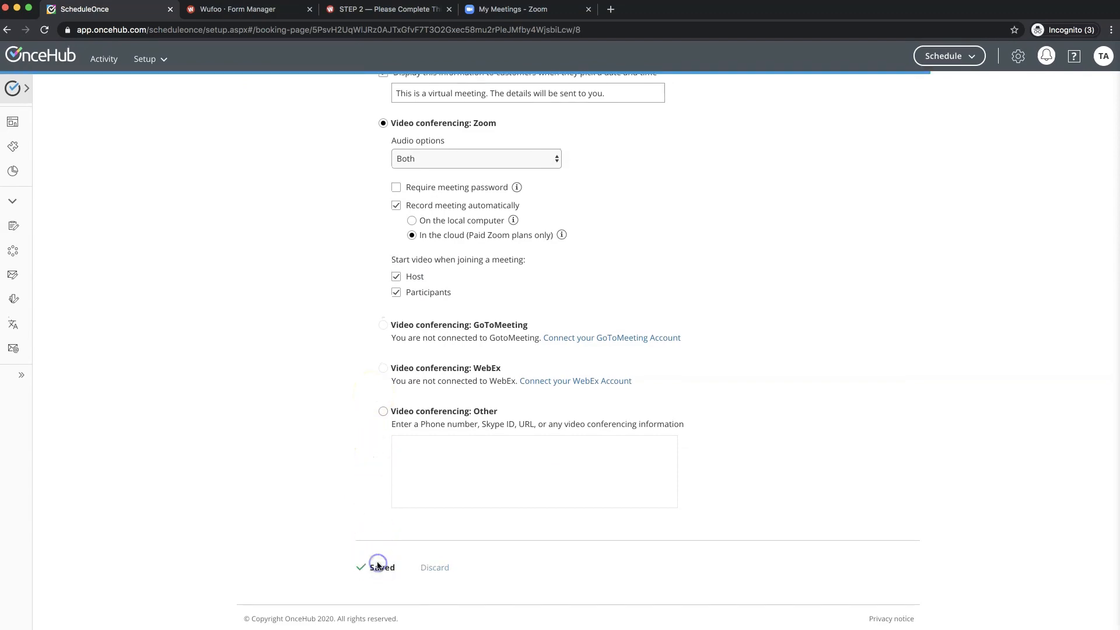
- Return to the ScheduleOnce setup overview and switch to the Wufoo Form Manager
scroll(304, 418, up, 5)
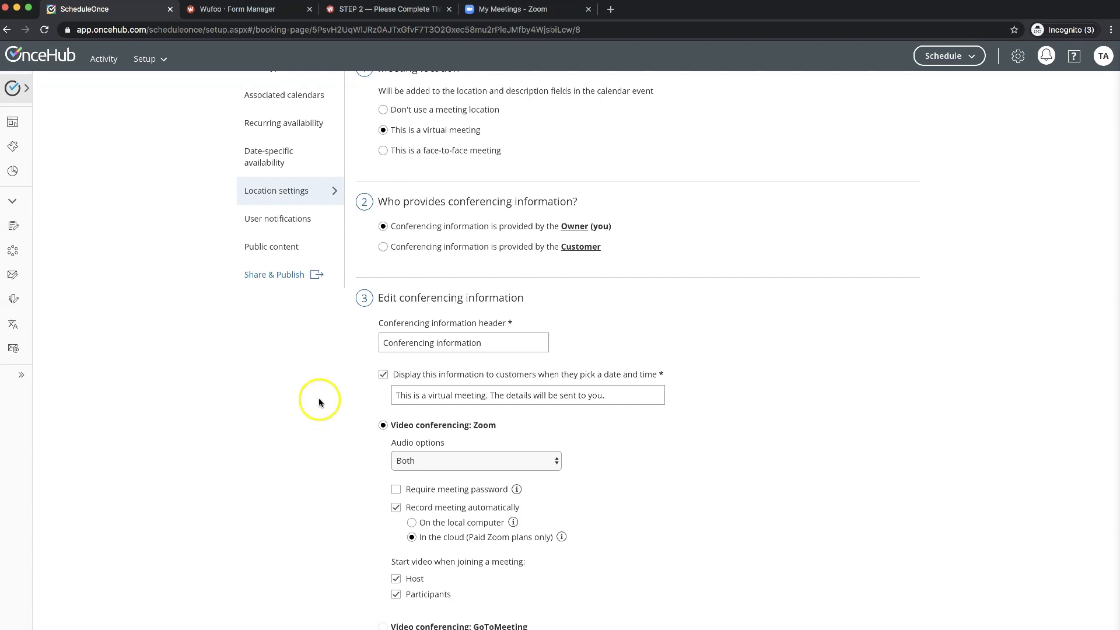
scroll(318, 380, up, 4)
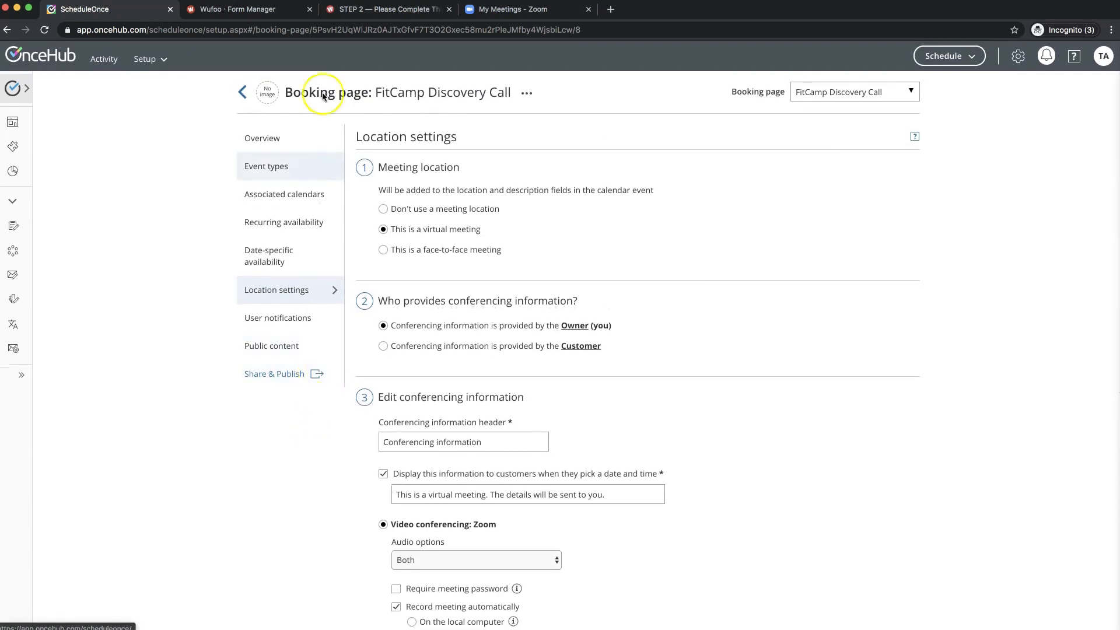
click(243, 92)
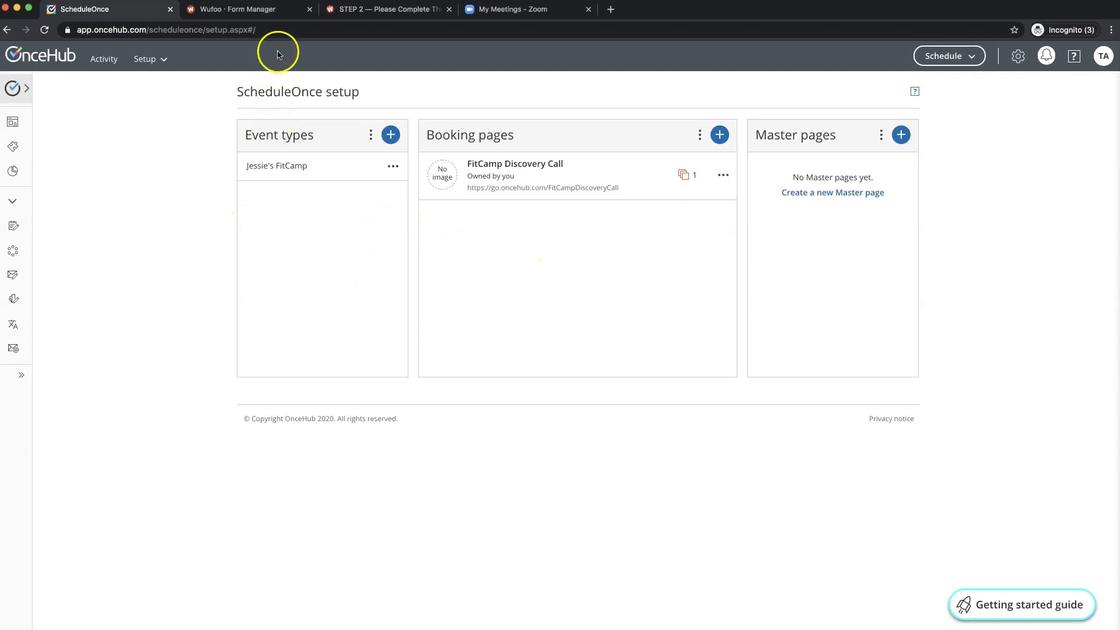
click(271, 19)
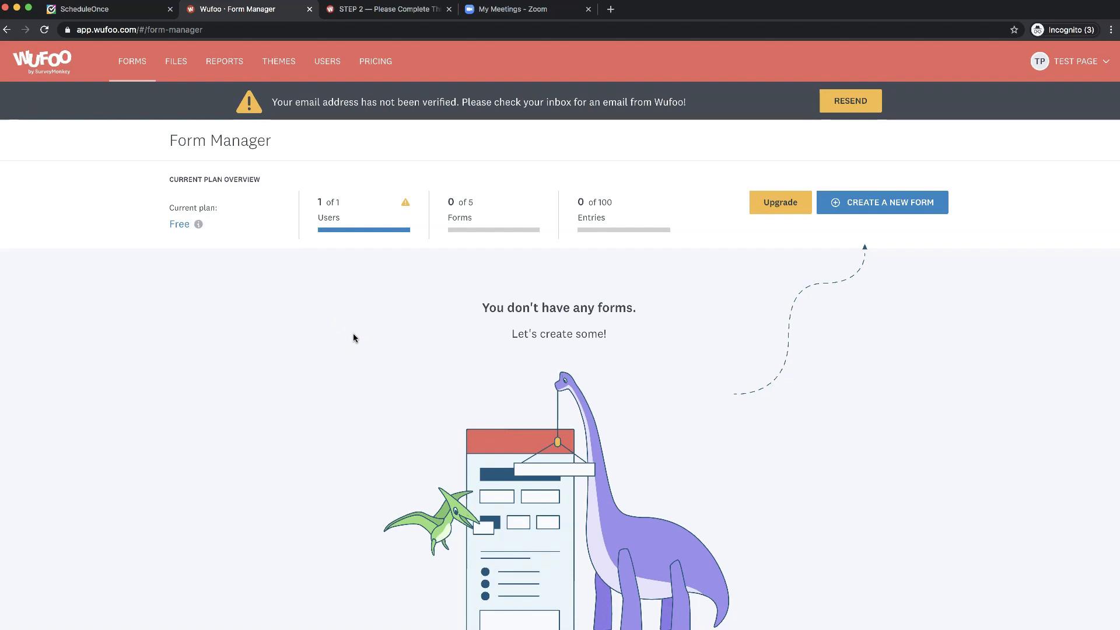
- Create a new Wufoo form and choose to build it from scratch
click(877, 205)
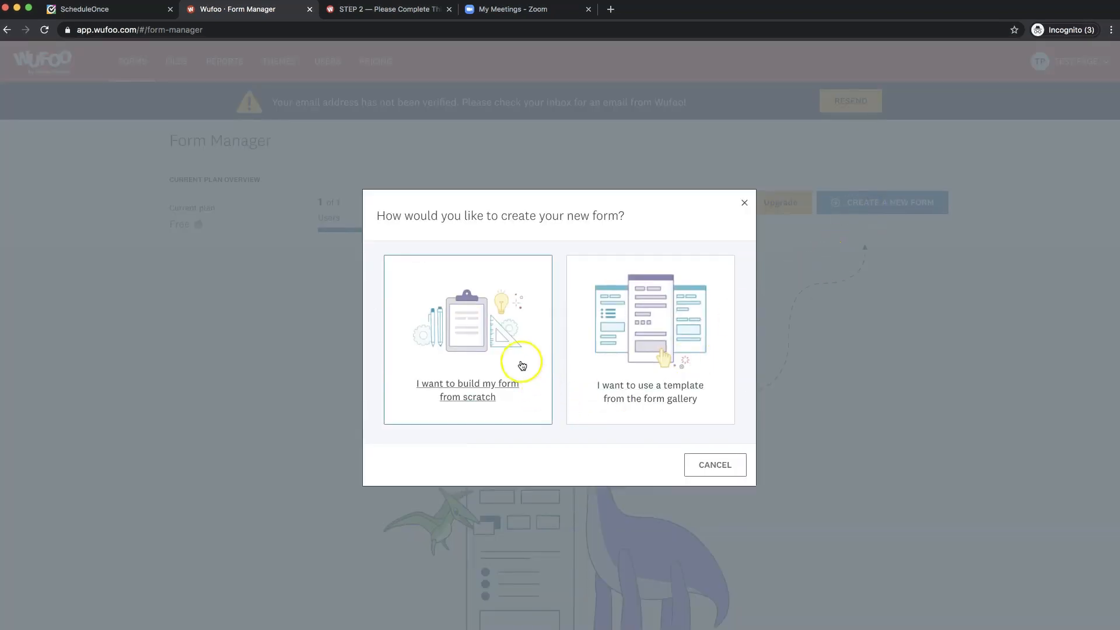
click(469, 398)
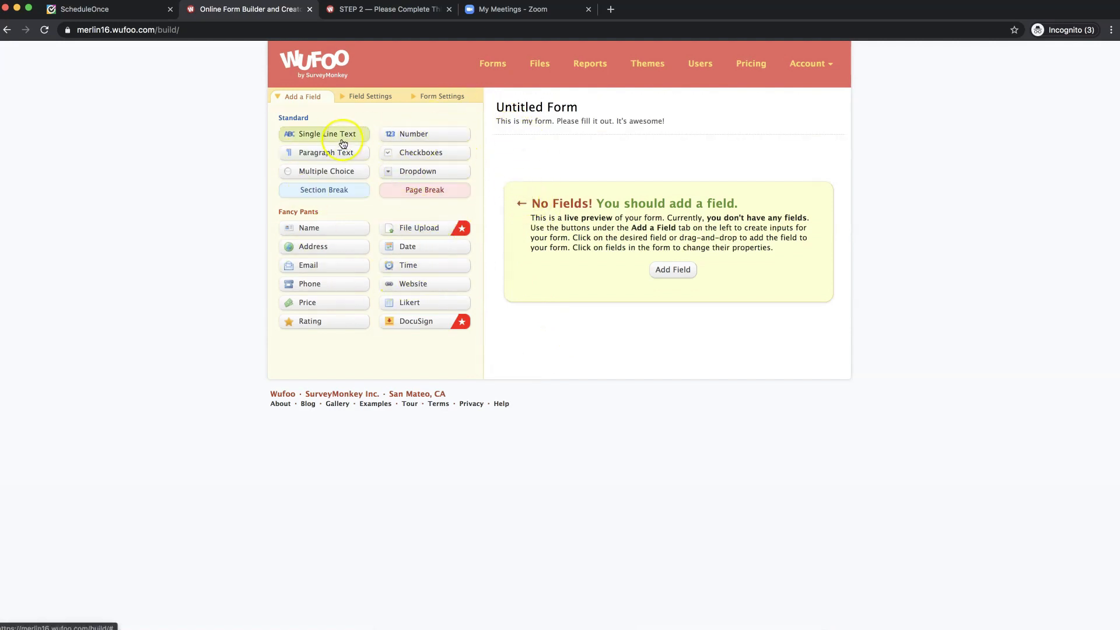
- Switch to the live 'STEP 2 — Please Complete This Application' form tab
click(394, 10)
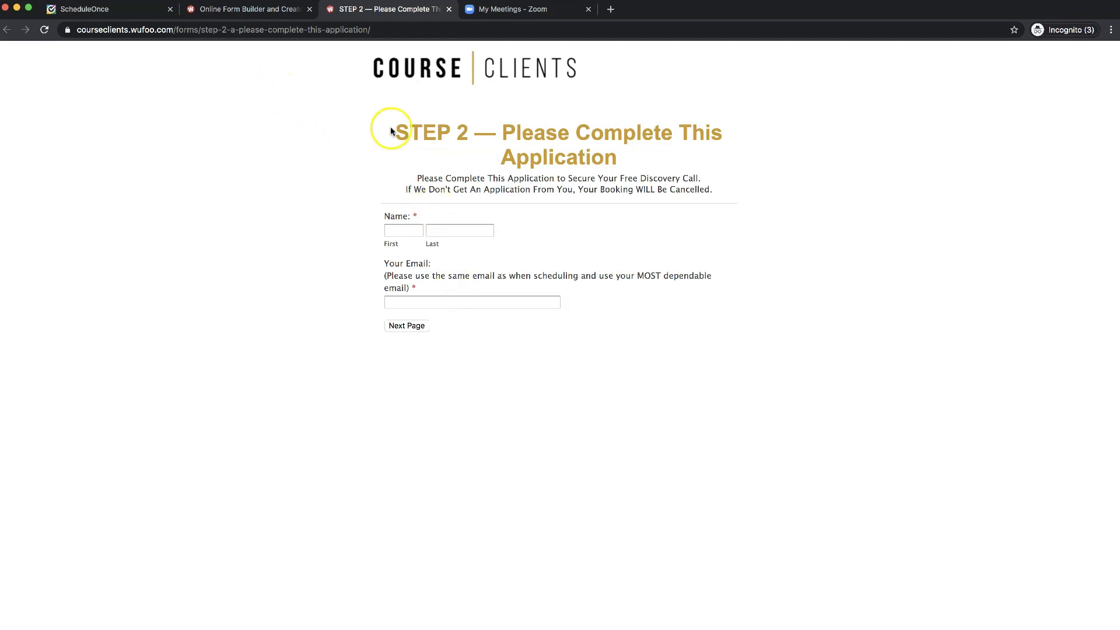
- Glance at the live STEP 2 form again, then return to the empty Untitled Form in the builder
click(277, 13)
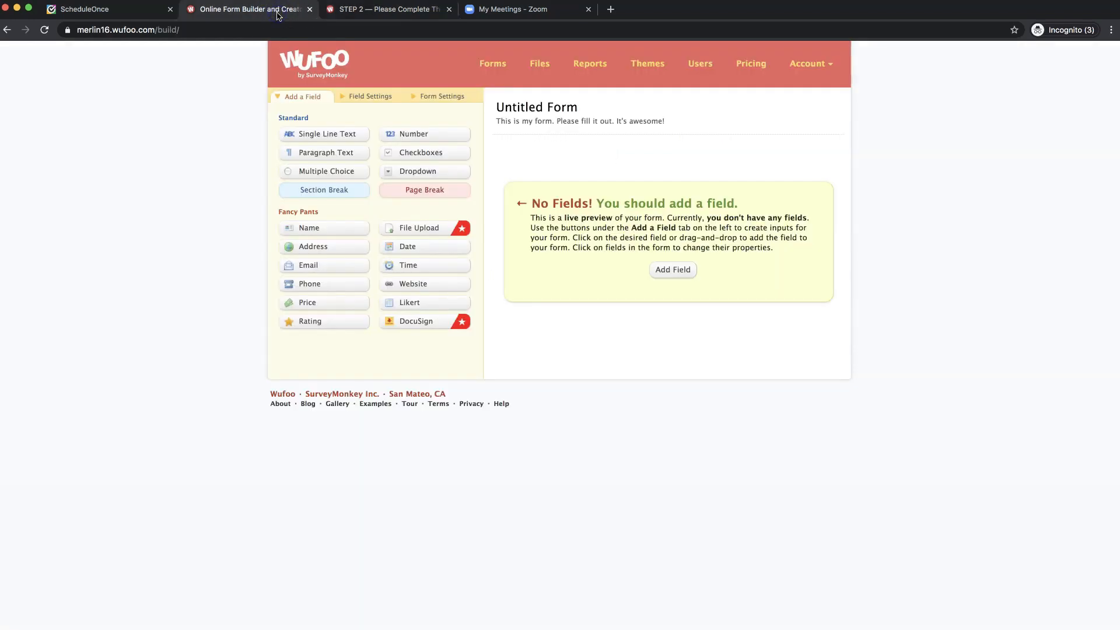
click(364, 13)
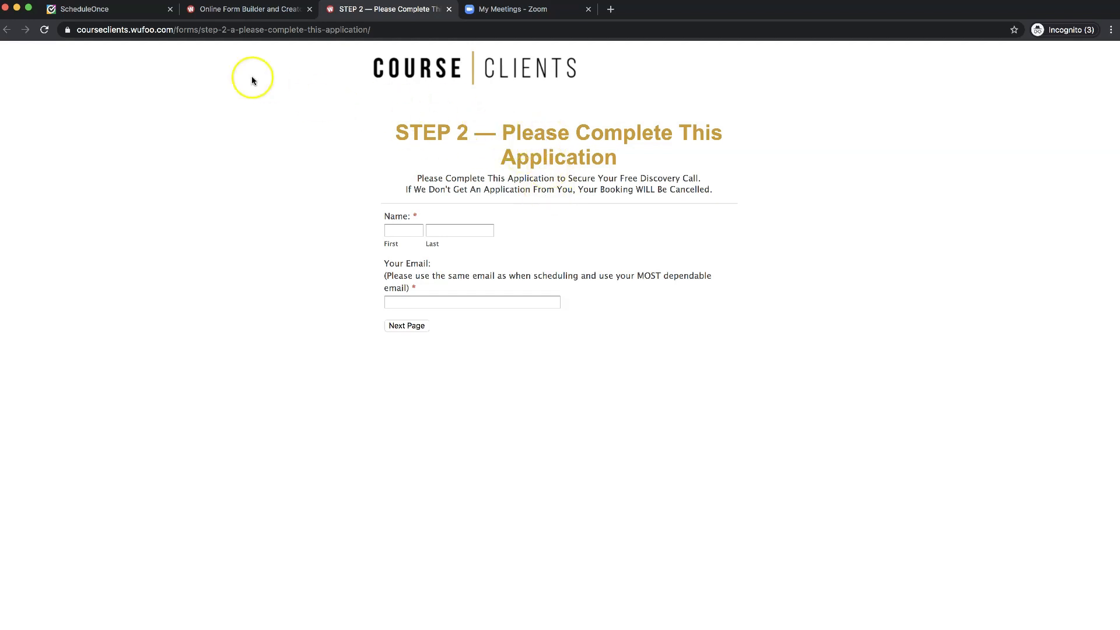
click(250, 9)
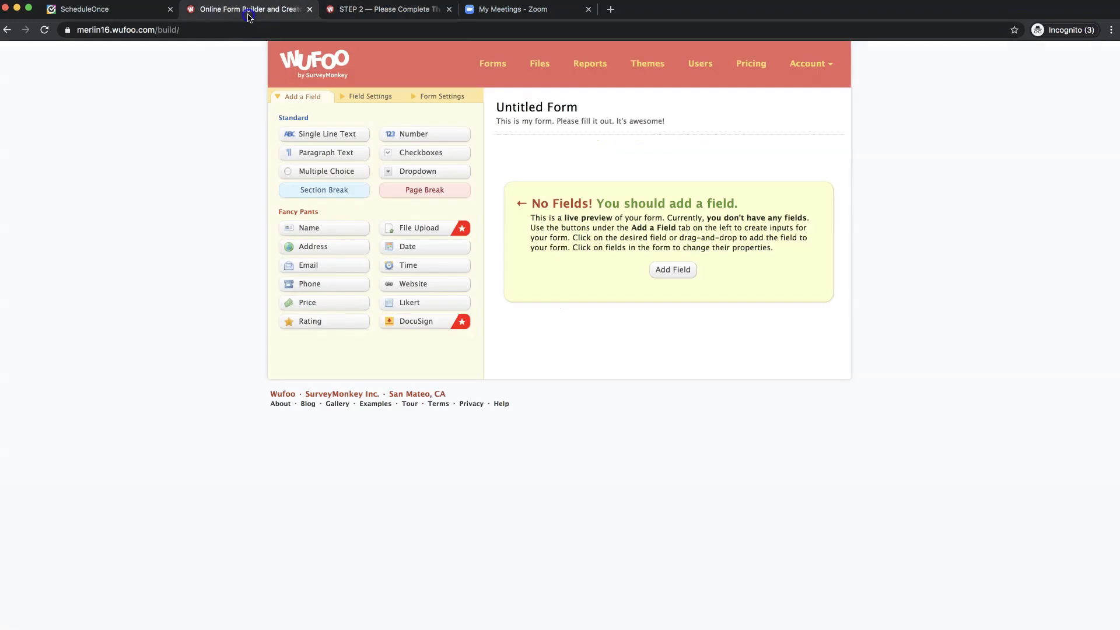
- Replace the Untitled Form title with the copied heading 'STEP 2 — Please Complete This Application'
click(523, 116)
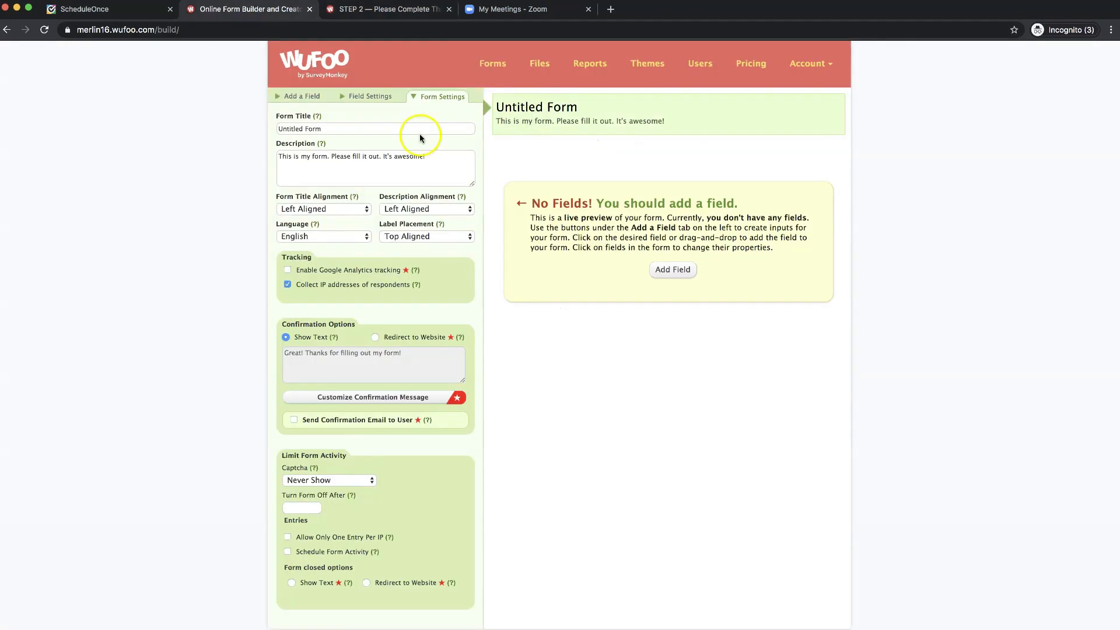
click(372, 130)
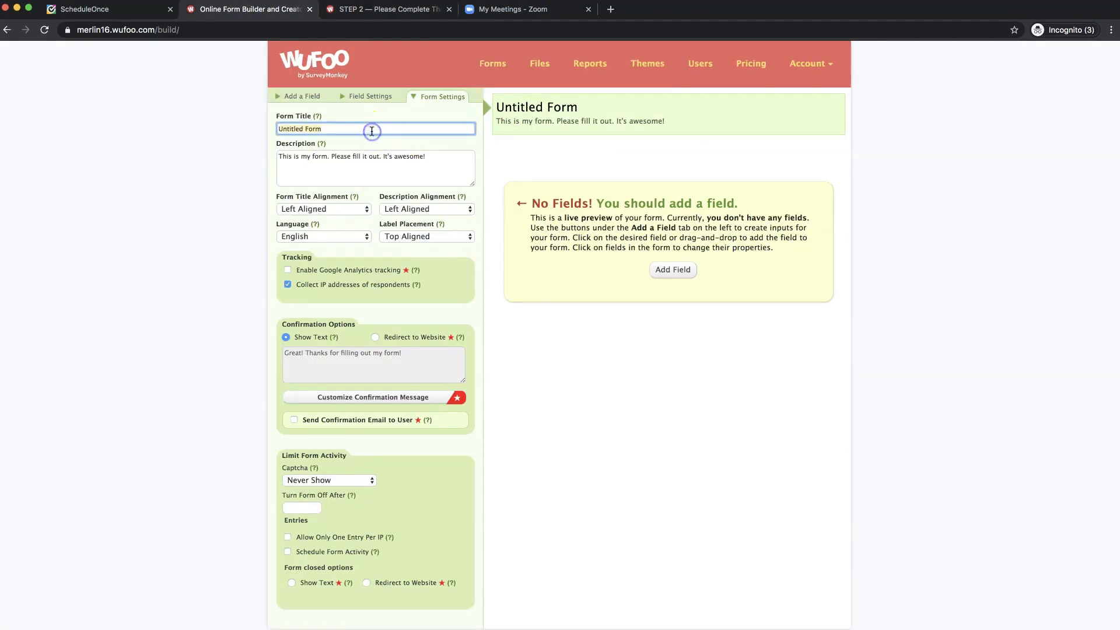
key(BackSpace)
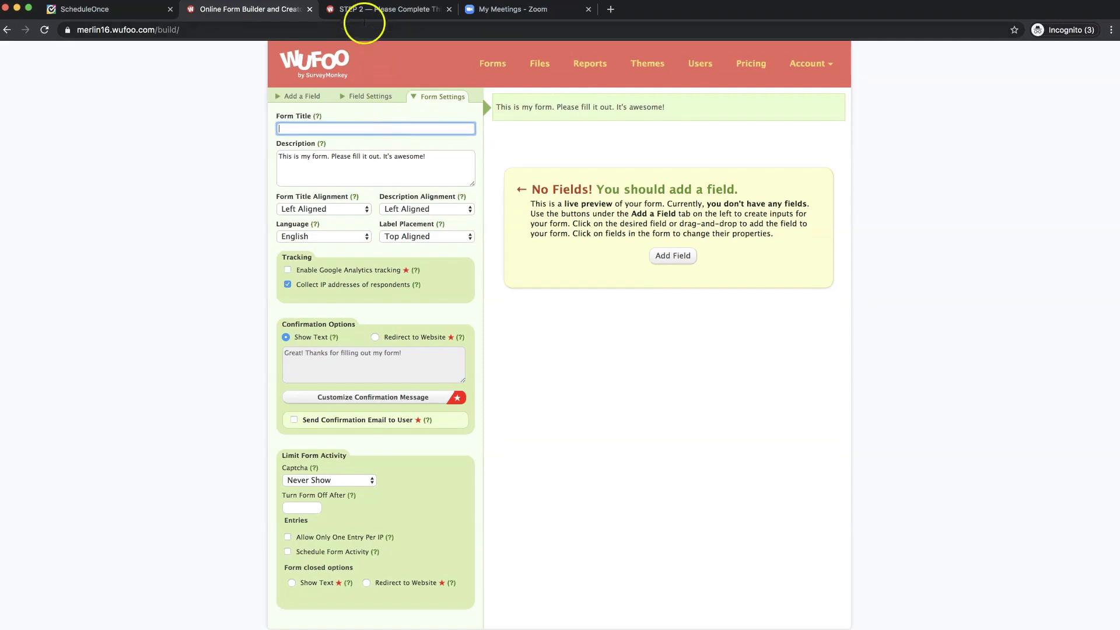
click(364, 22)
double_click(574, 133)
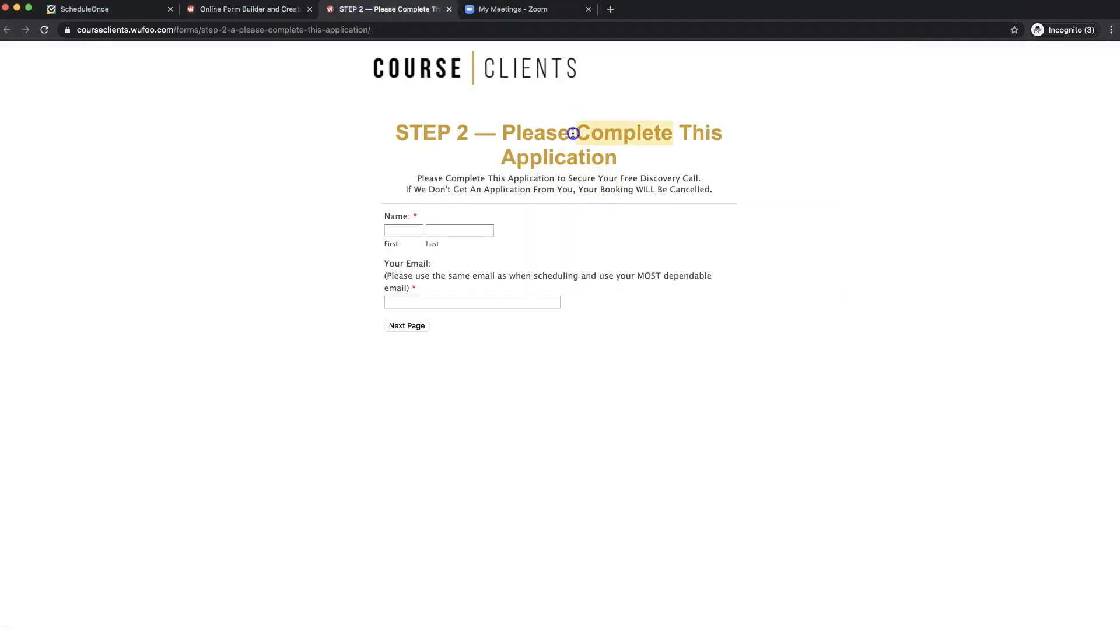
triple_click(573, 133)
key(super+c)
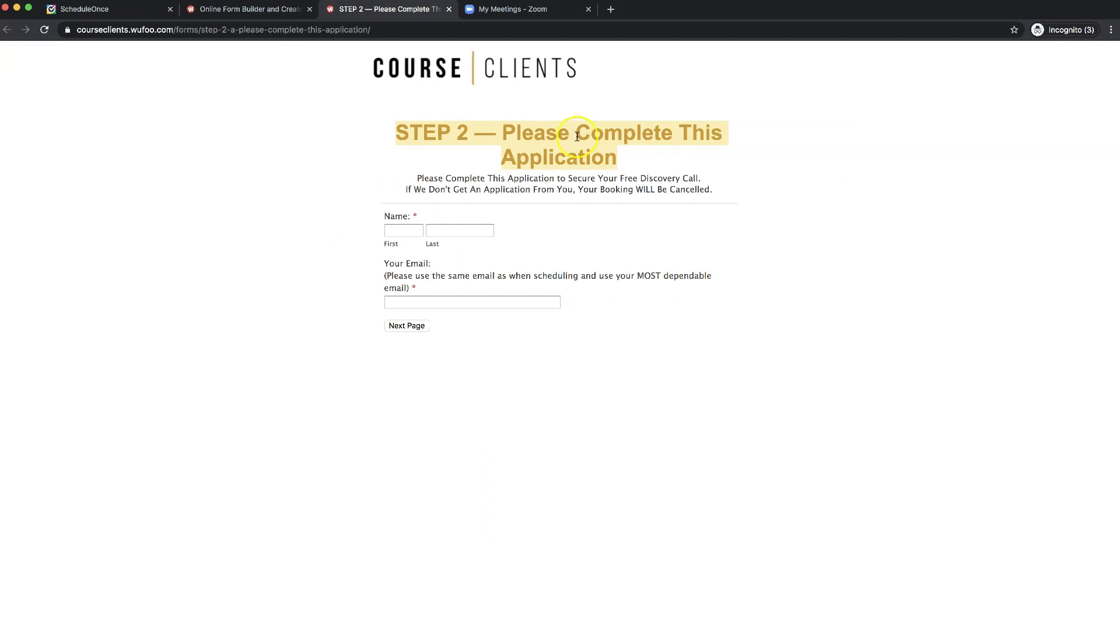
click(283, 10)
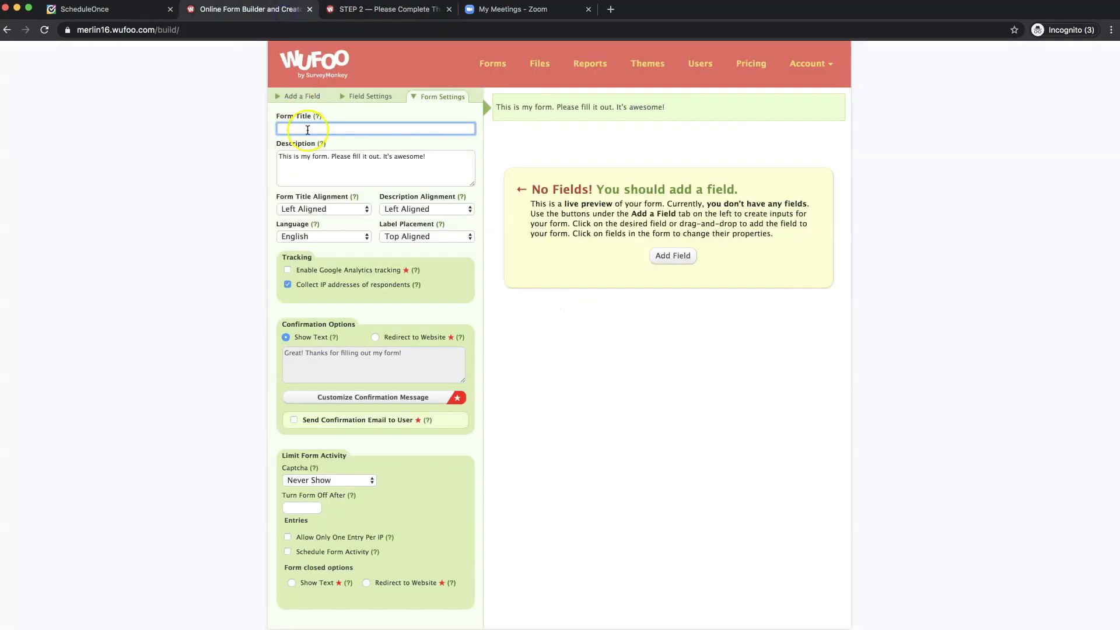
key(super+v)
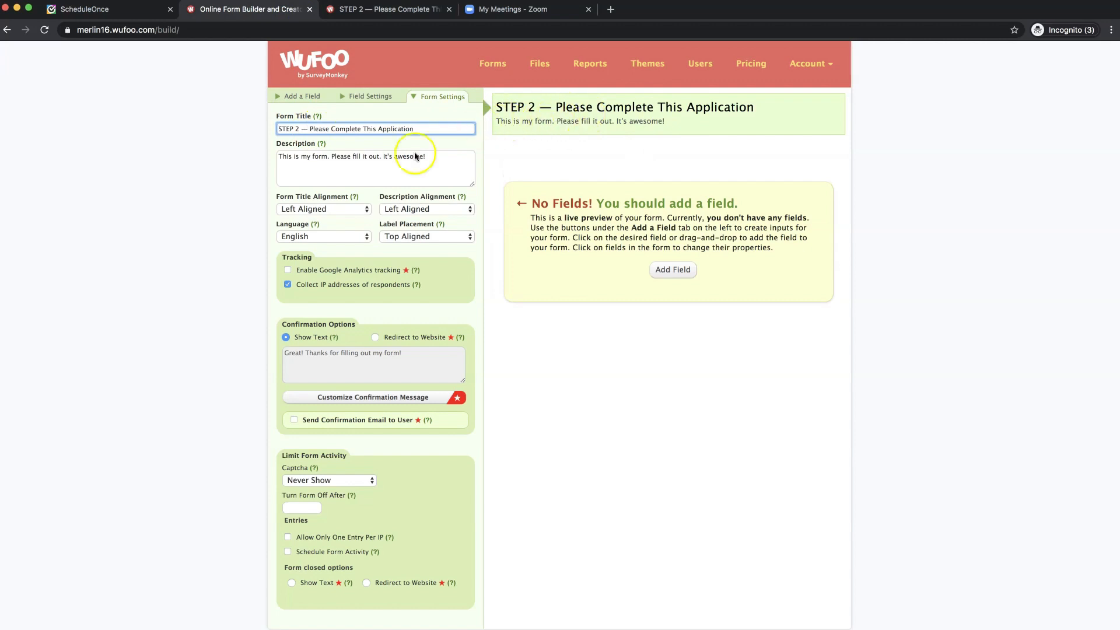
- Replace the default description with the live form's two free-discovery-call lines
click(388, 158)
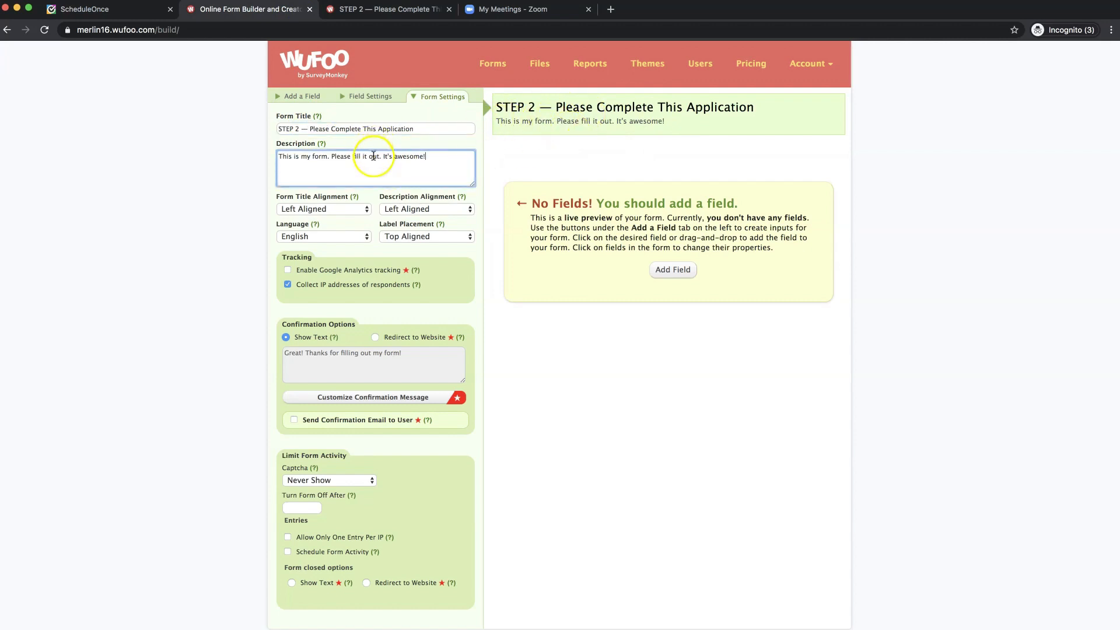
key(super+a)
key(BackSpace)
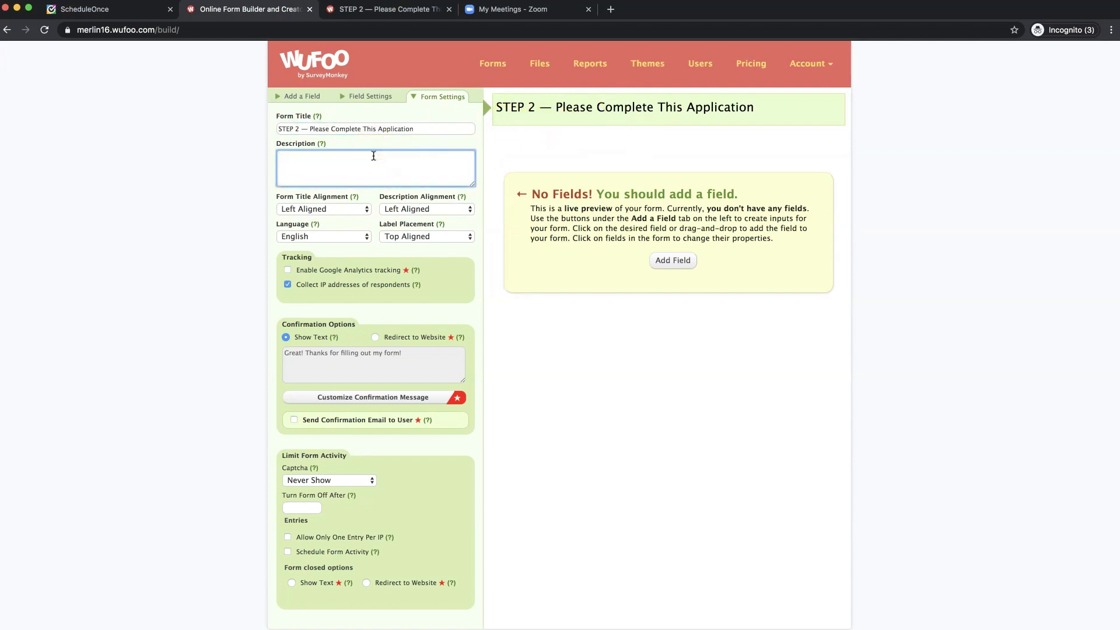
click(365, 9)
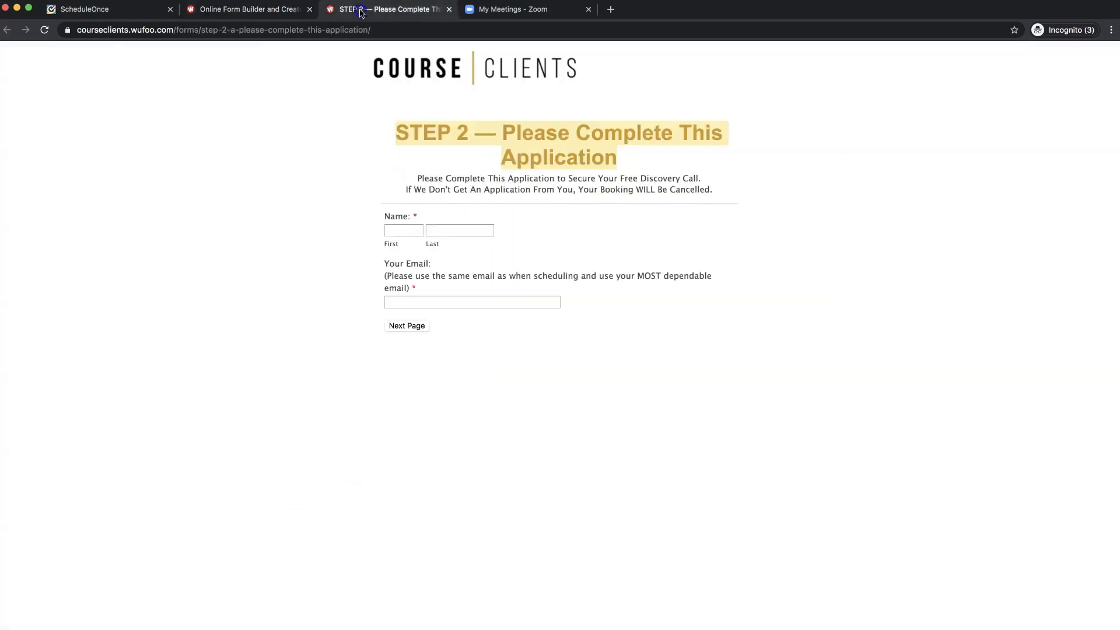
triple_click(502, 187)
click(500, 187)
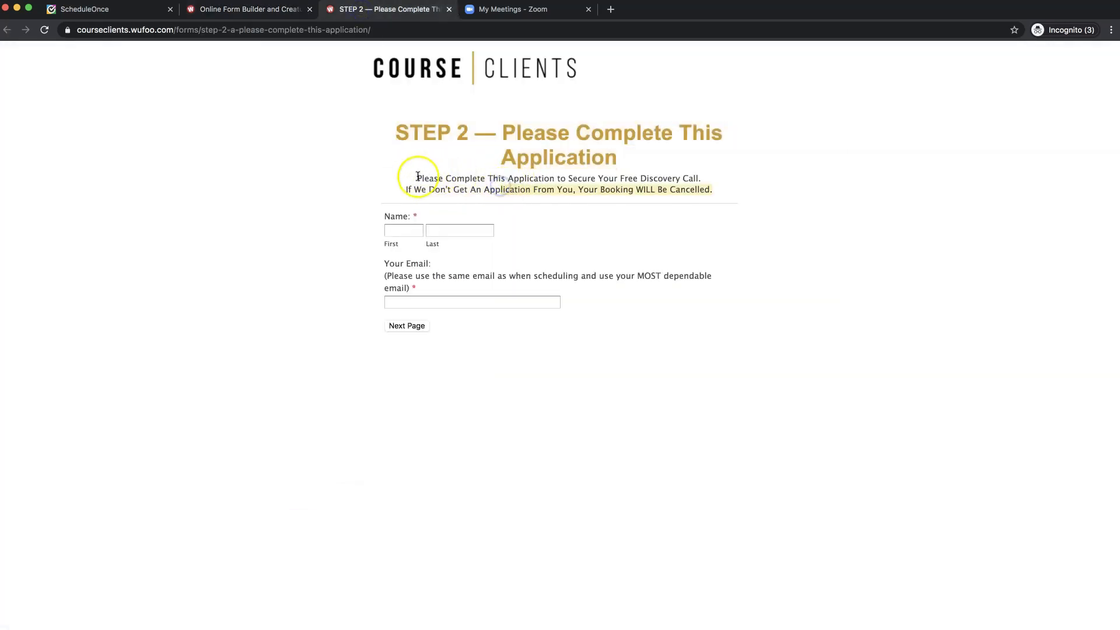
drag(418, 176, 715, 195)
key(super+c)
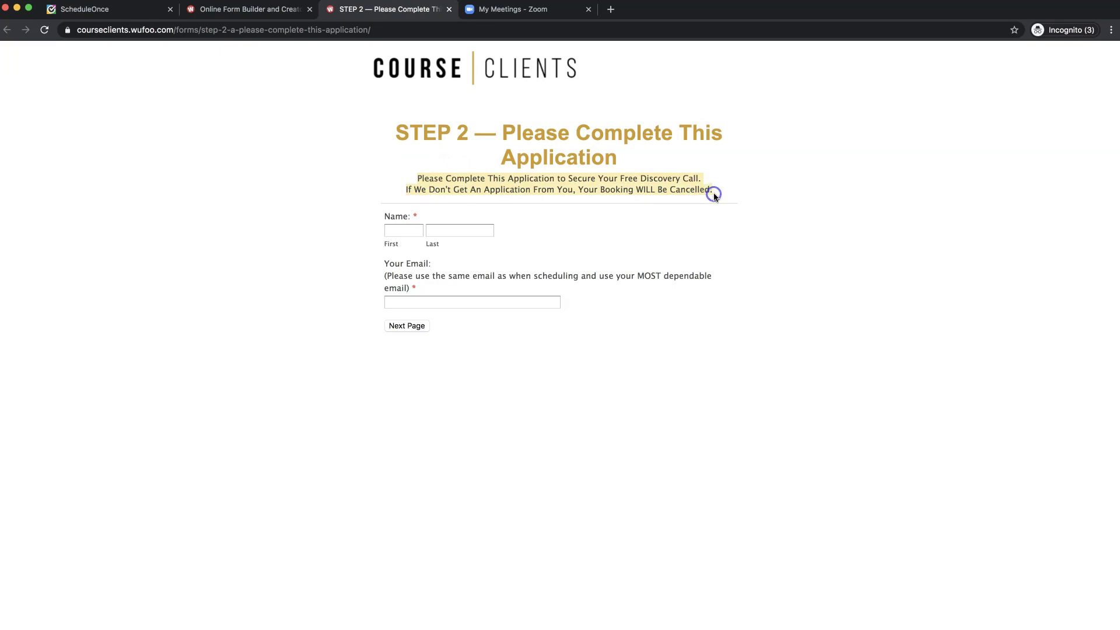
click(252, 10)
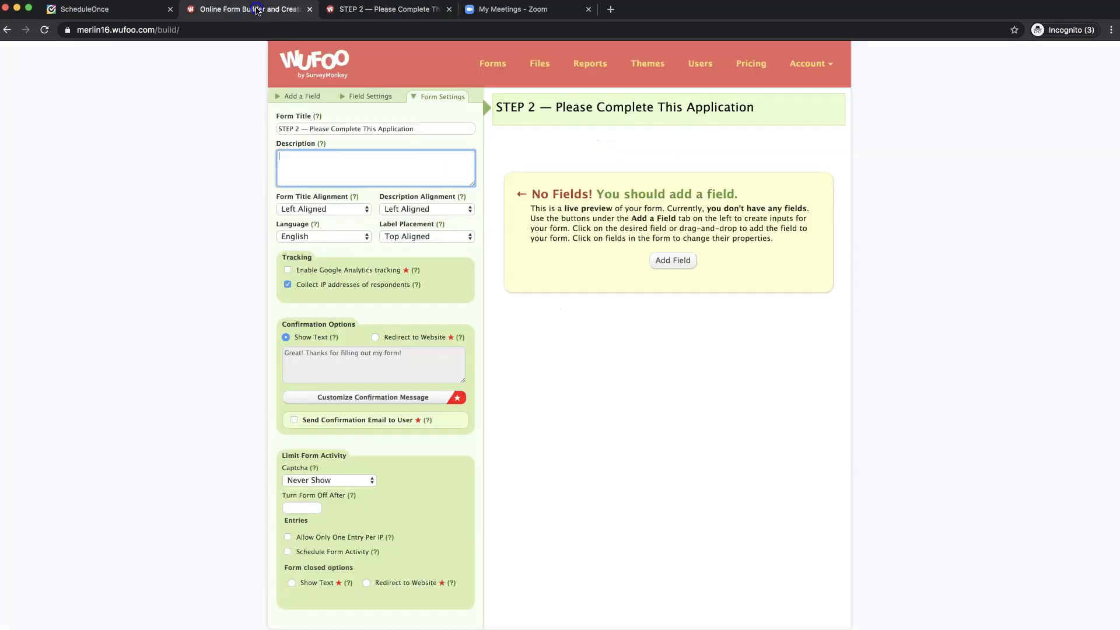
key(super+v)
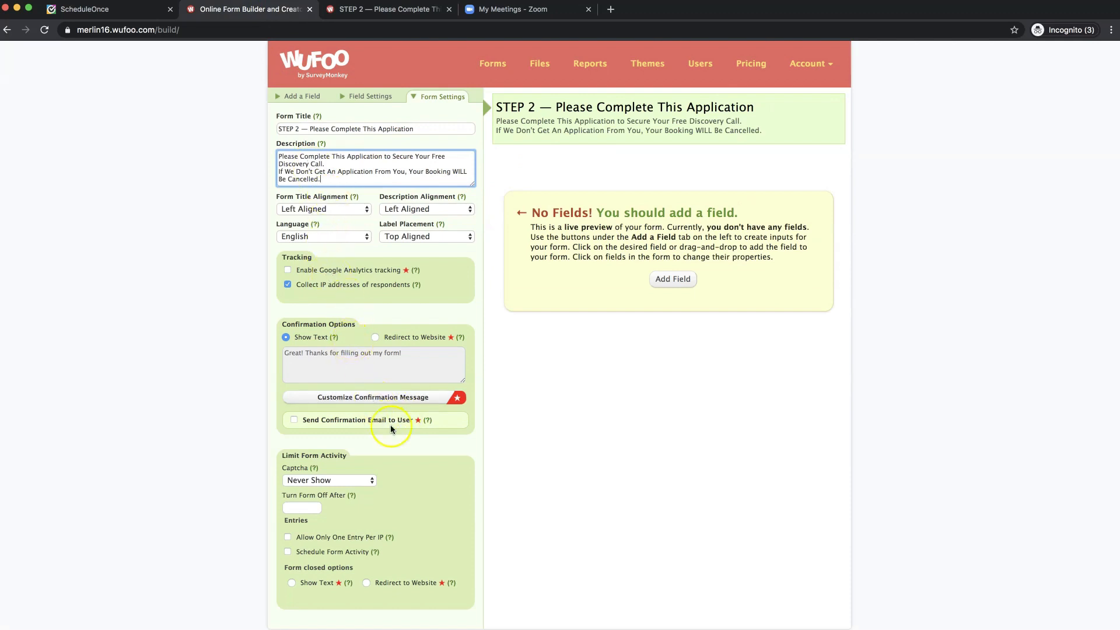
scroll(391, 428, down, 2)
scroll(393, 427, up, 2)
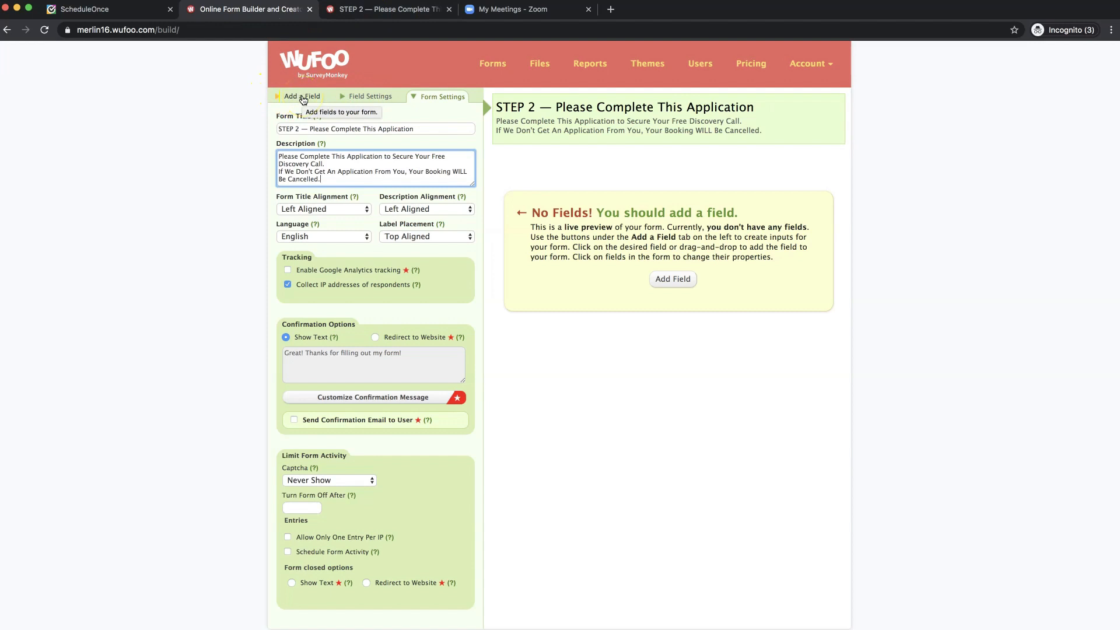
click(303, 100)
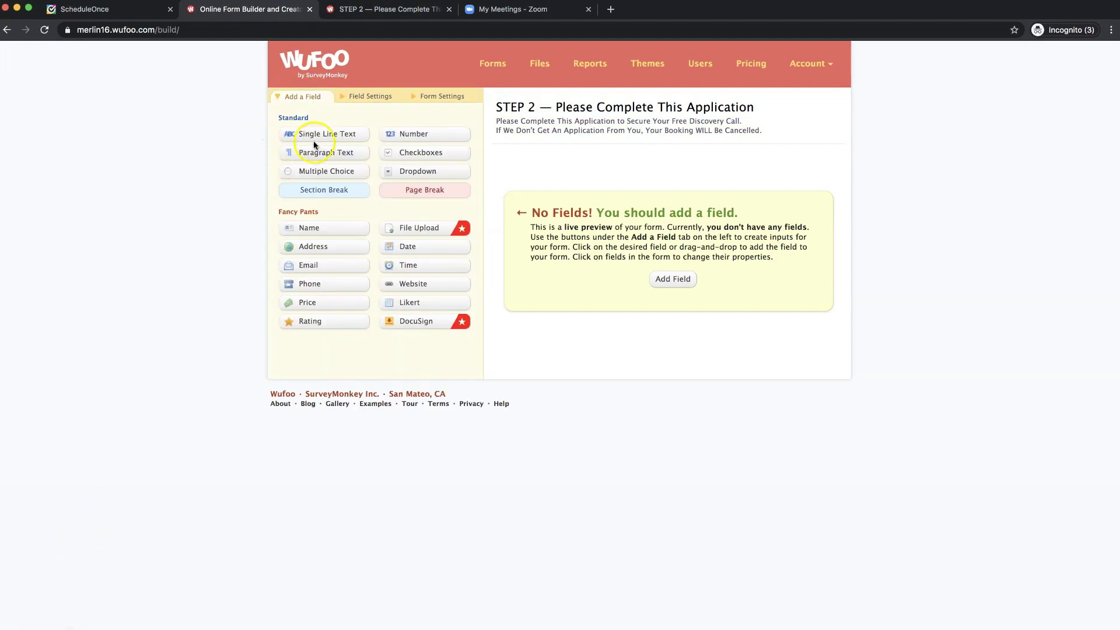
- Add a Name field with First and Last parts and mark it Required
click(360, 13)
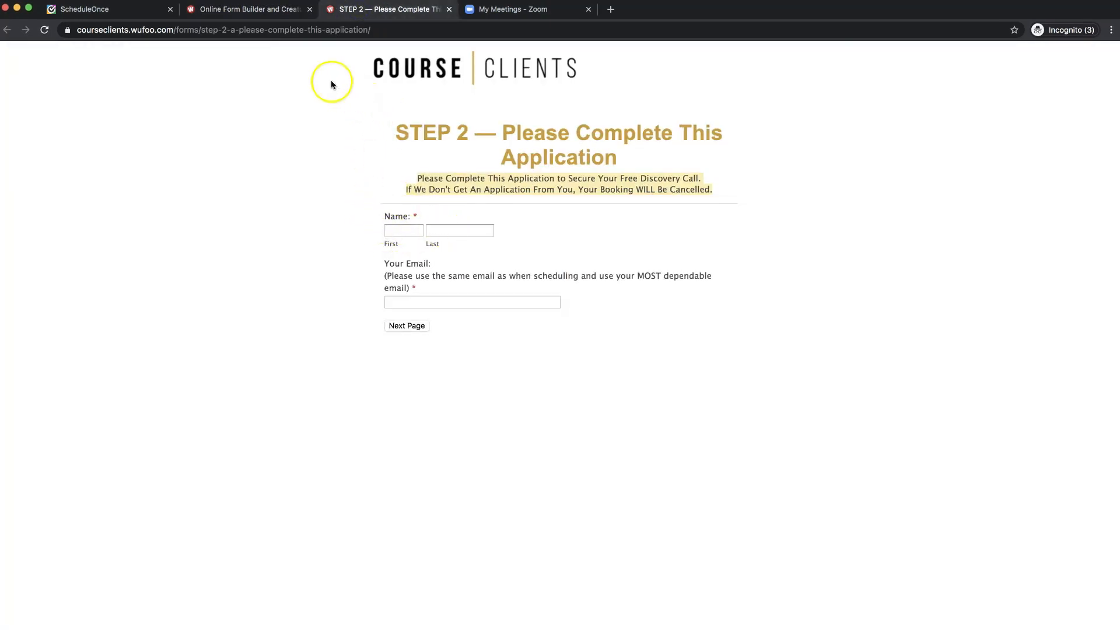
click(275, 11)
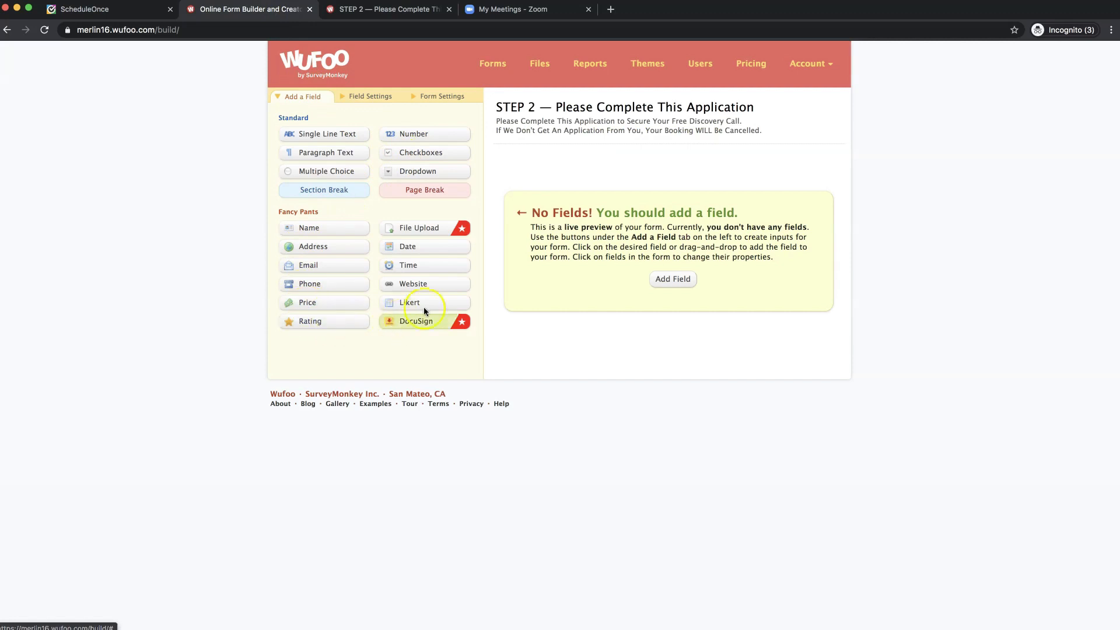
click(318, 231)
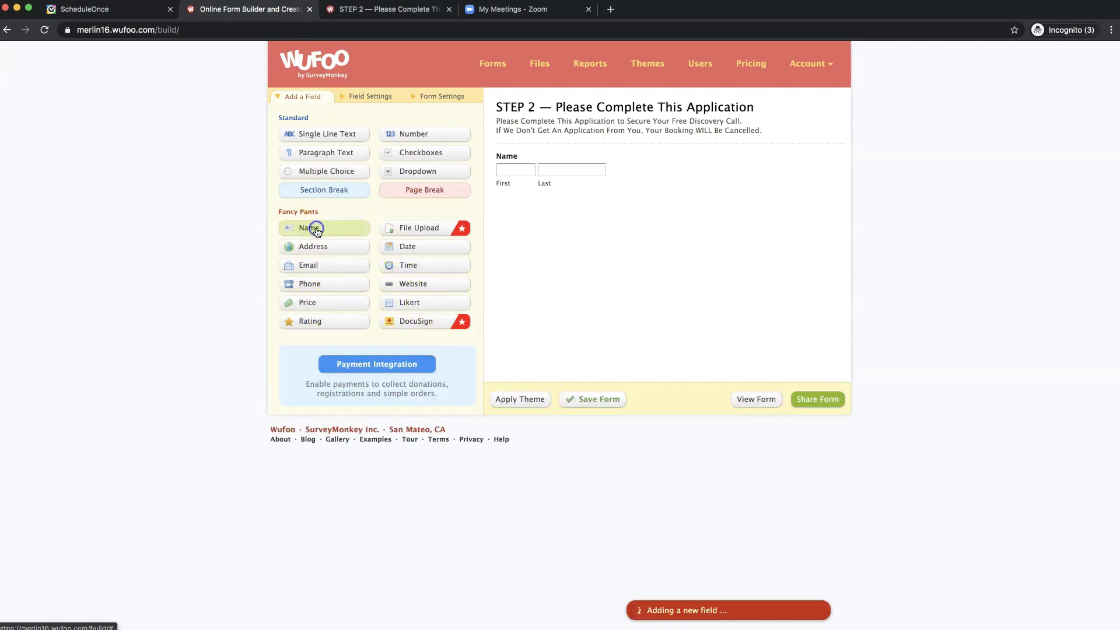
click(668, 171)
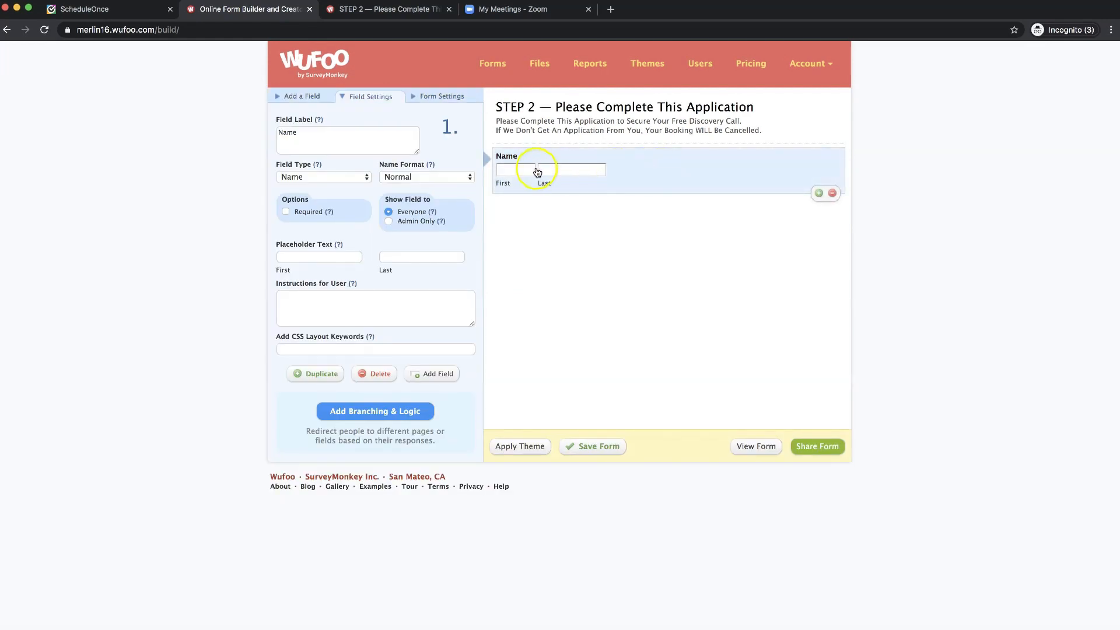
click(405, 166)
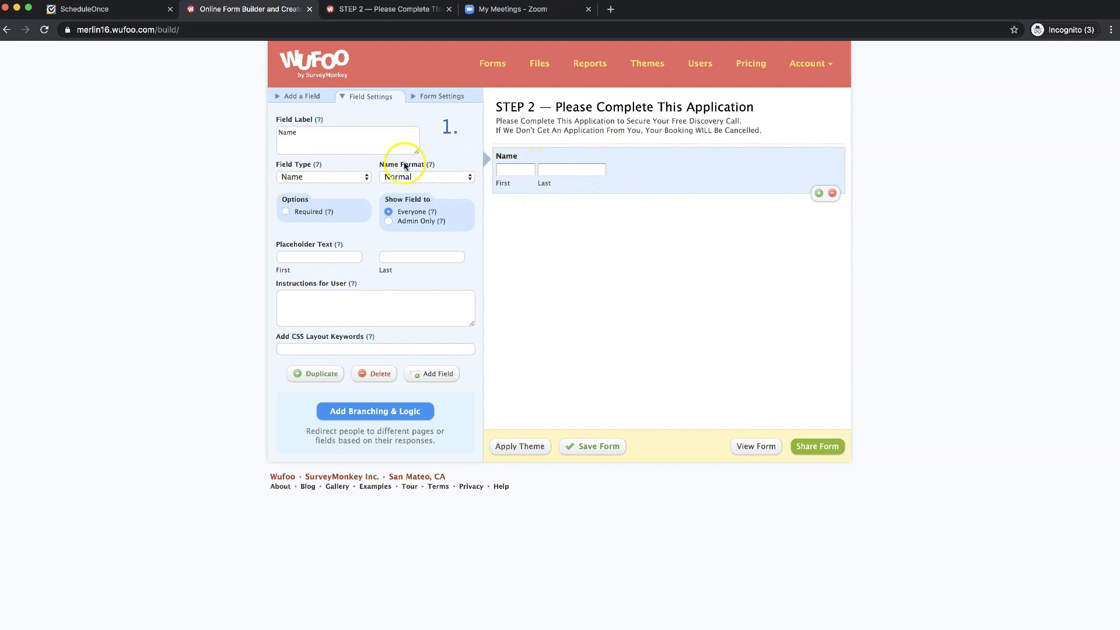
click(285, 212)
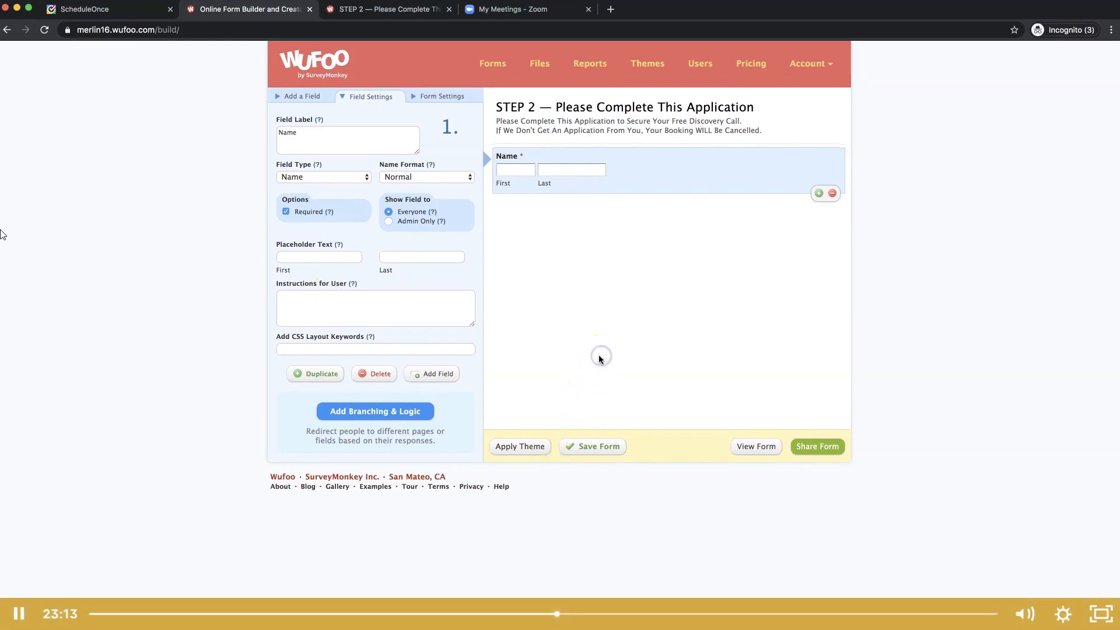
click(304, 99)
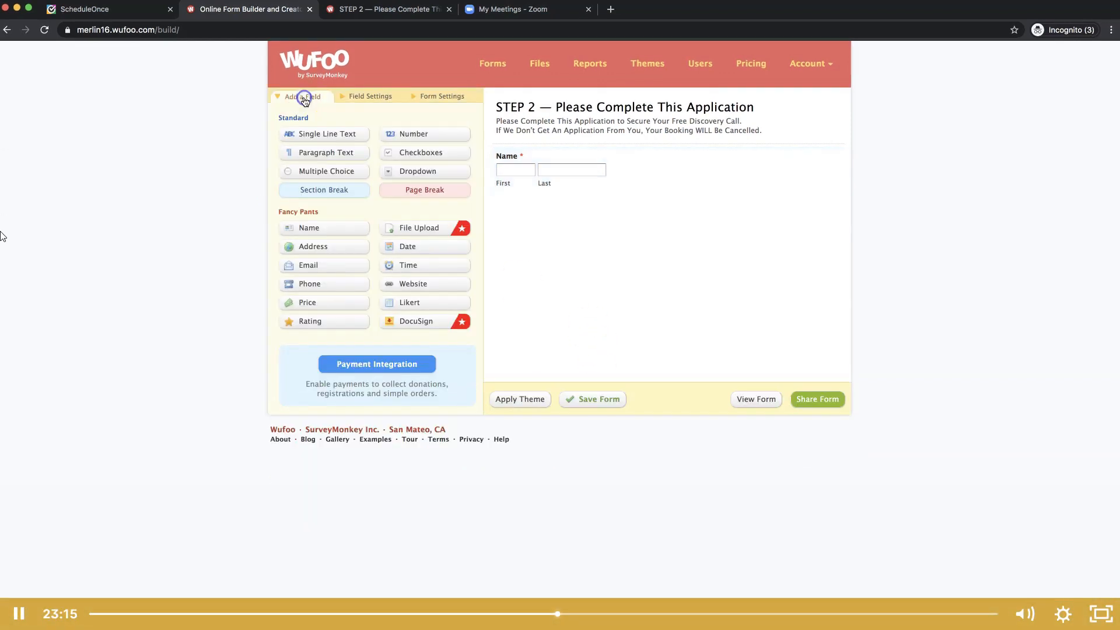
click(361, 13)
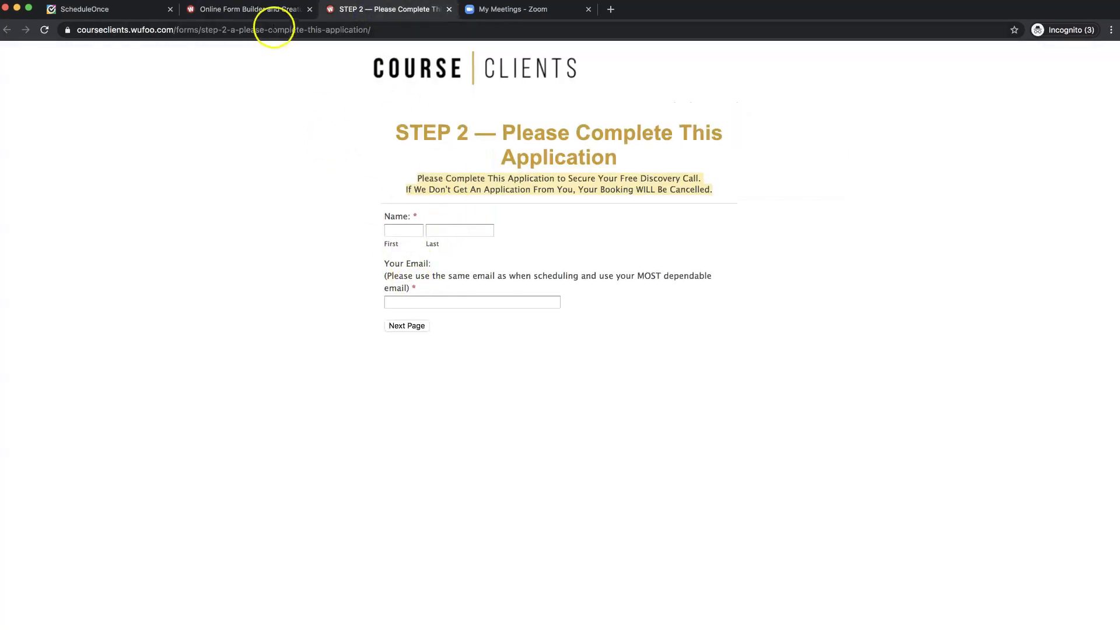
- Add a required Email field and copy the live form's email instruction text
click(269, 9)
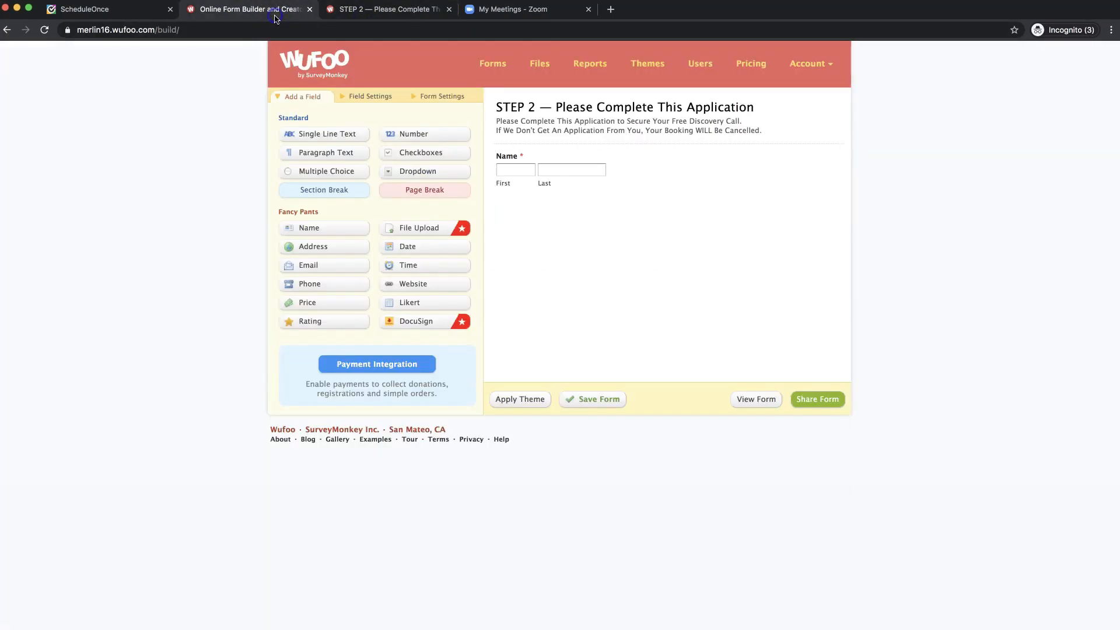
click(303, 266)
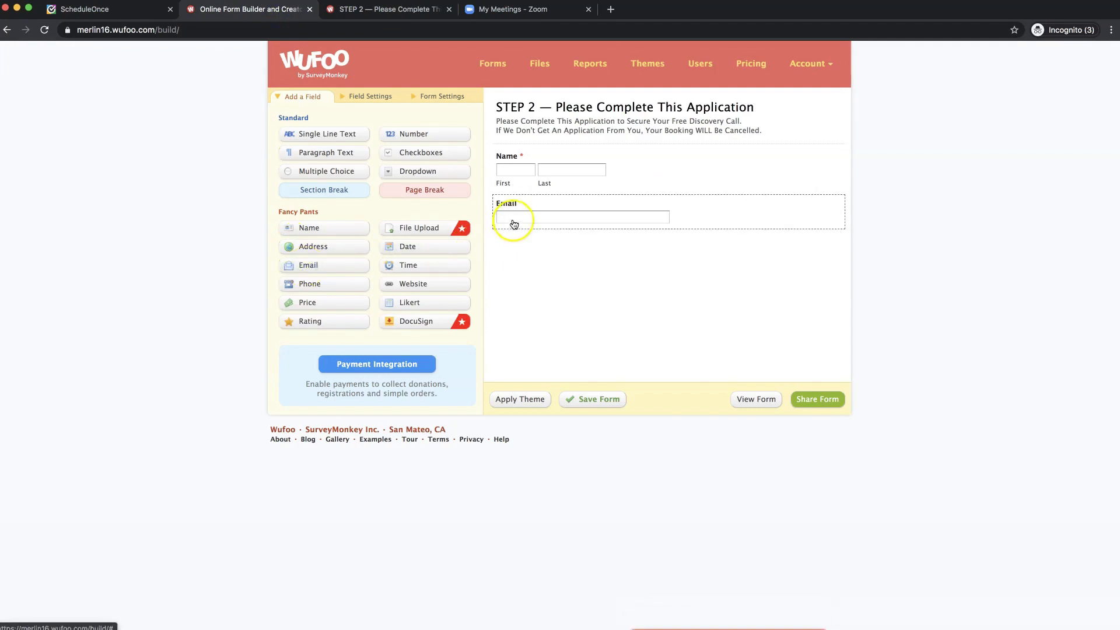
click(773, 217)
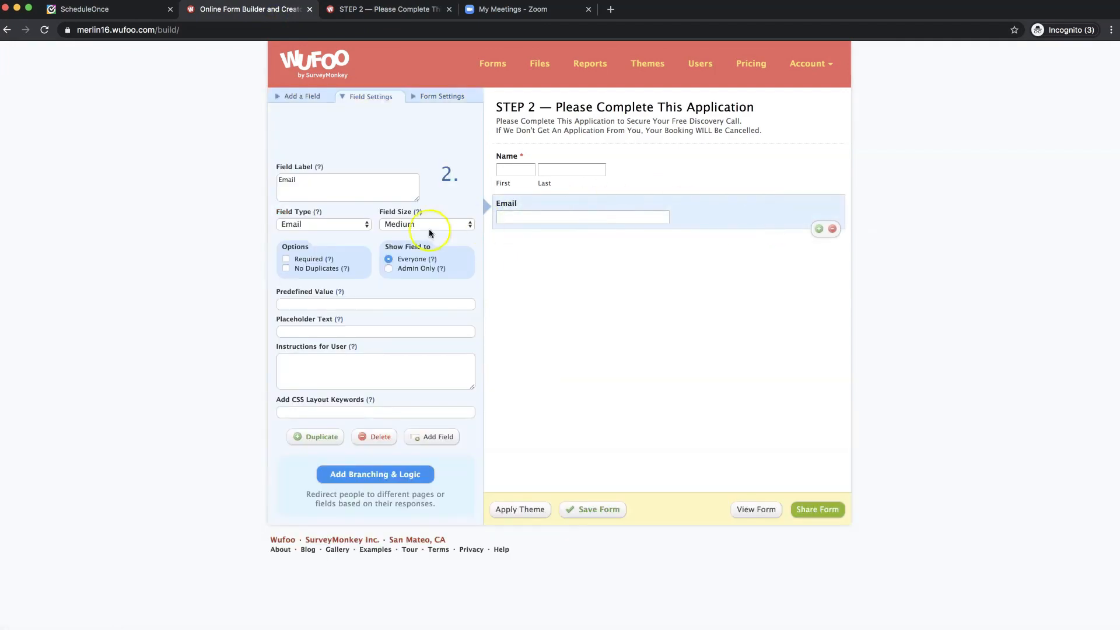
click(286, 259)
click(371, 13)
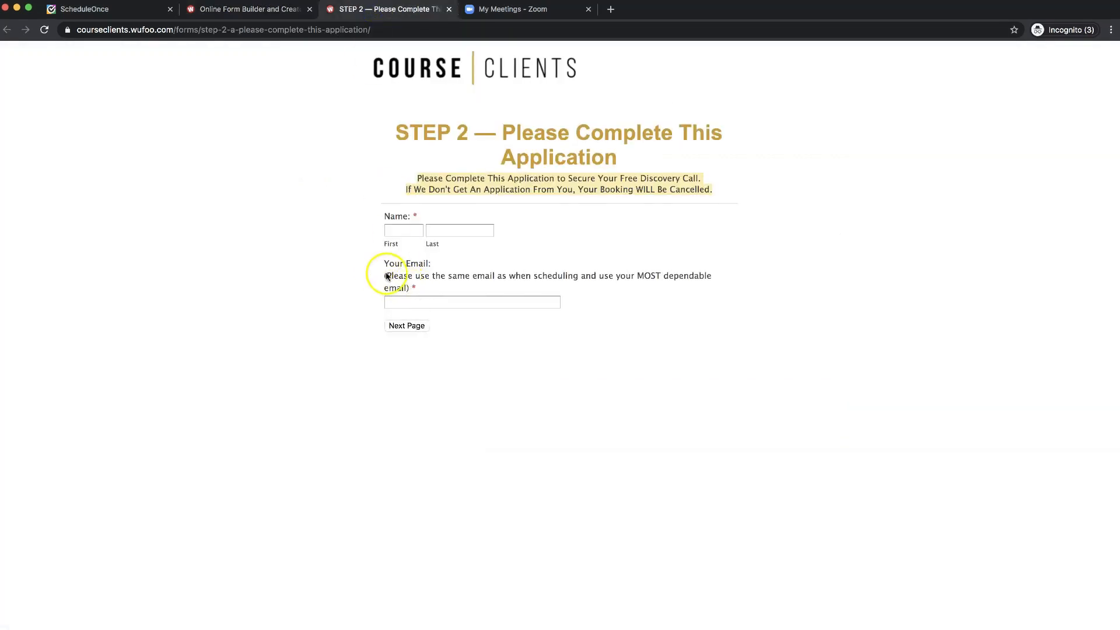
click(406, 290)
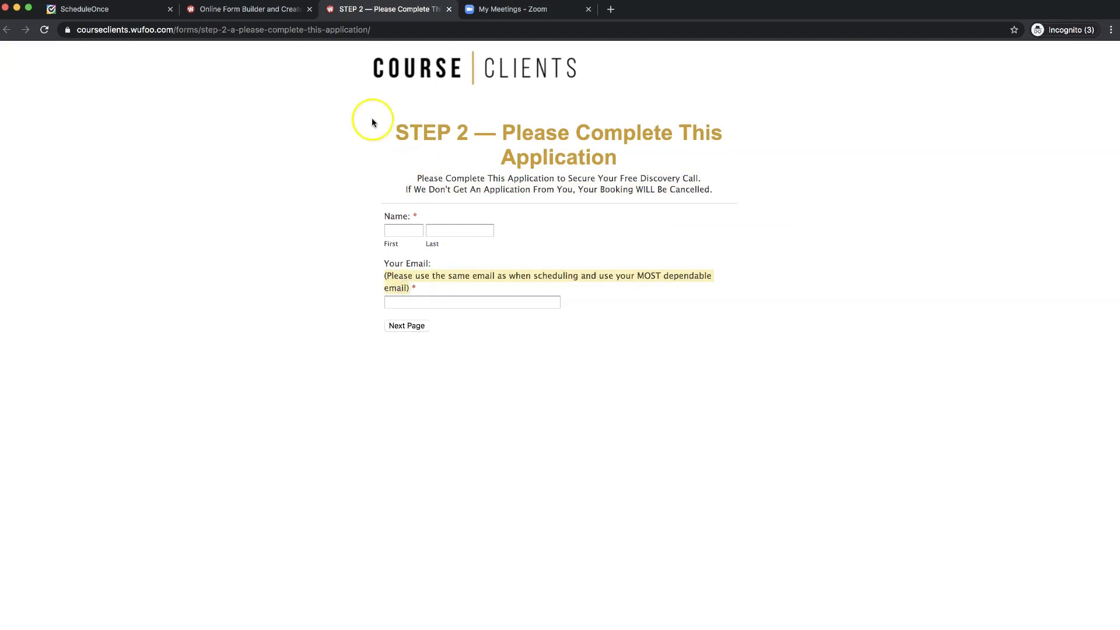
click(266, 12)
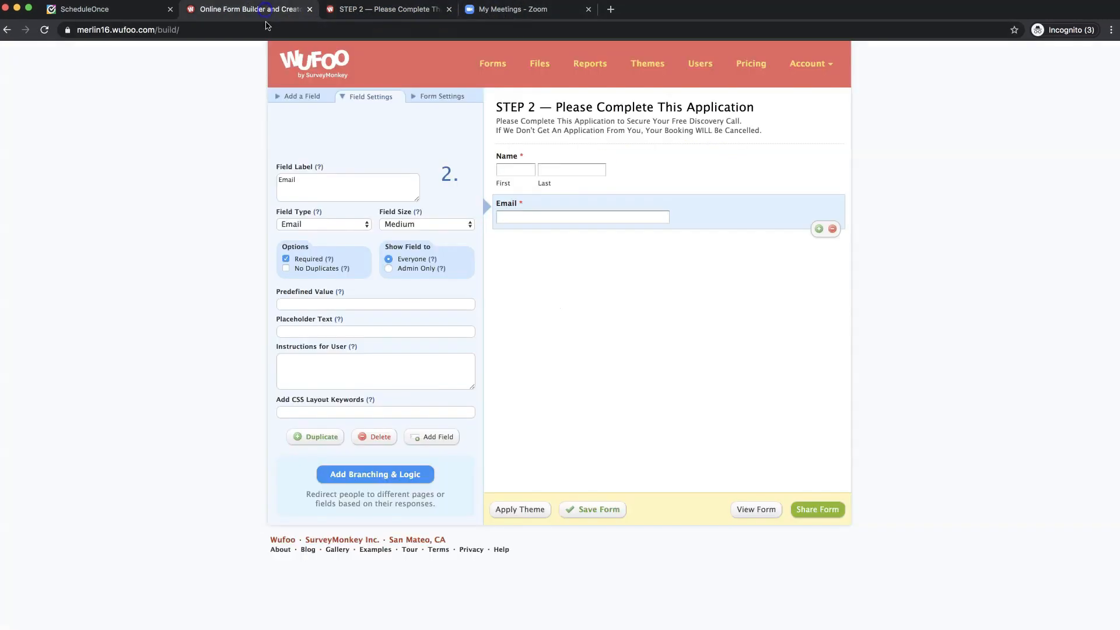
click(306, 185)
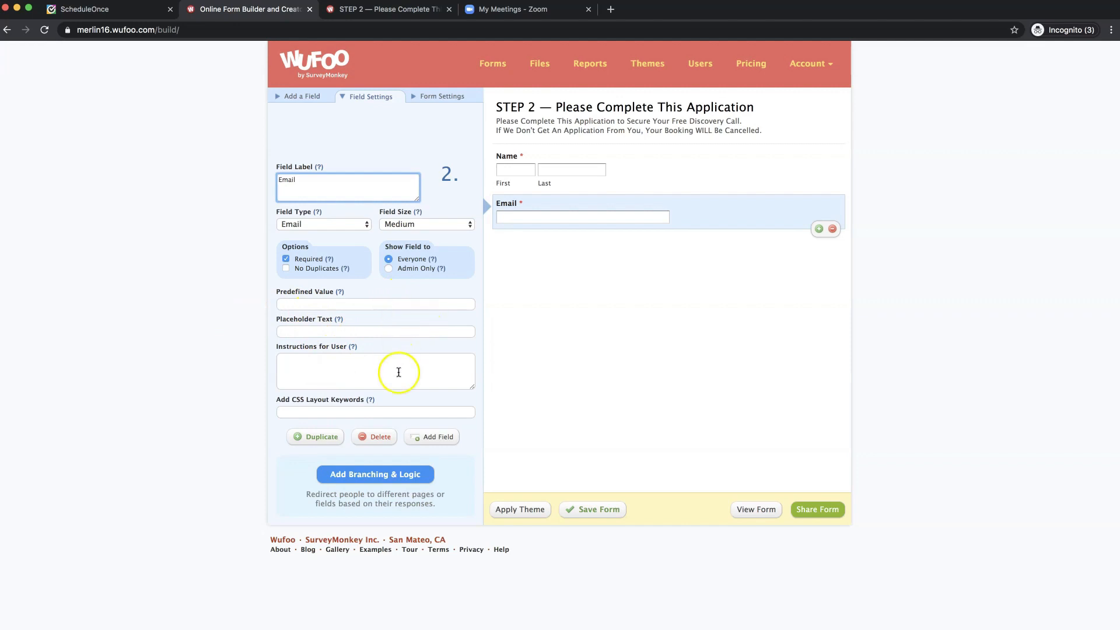
- Swap the Email field for a required single-line 'Email' question with the pasted instruction note
click(378, 437)
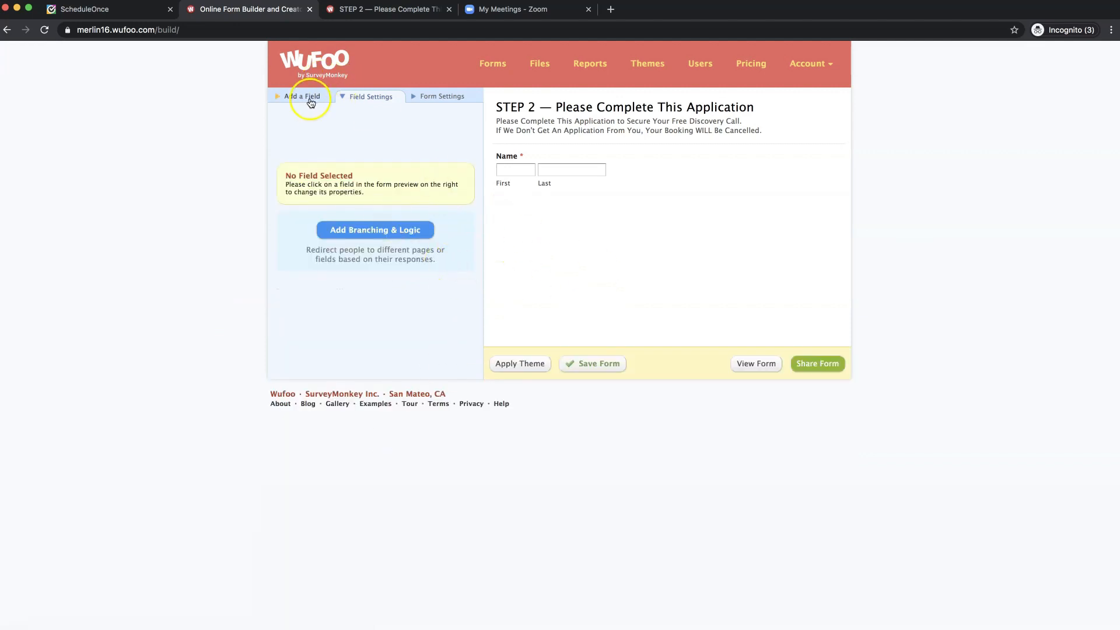
click(311, 103)
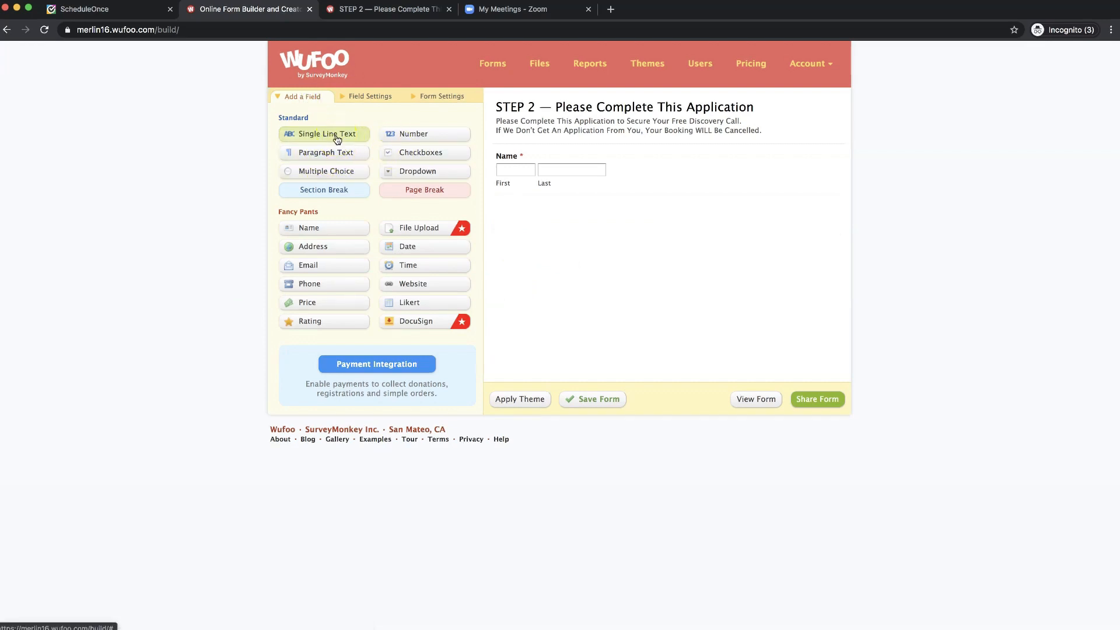
click(337, 138)
click(592, 233)
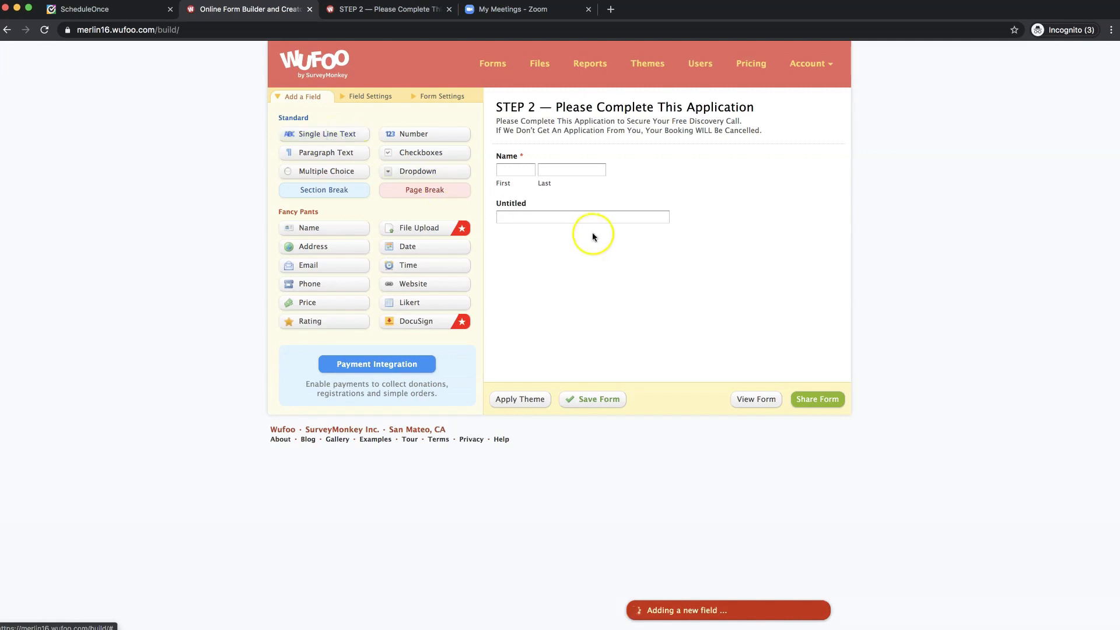
click(692, 208)
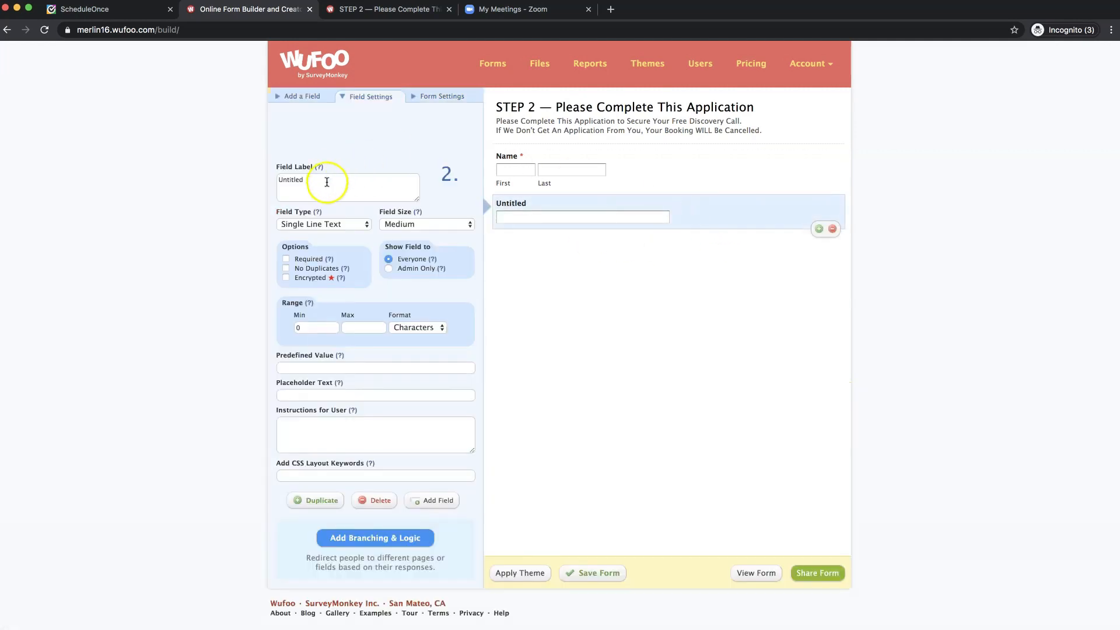
double_click(327, 182)
text(E)
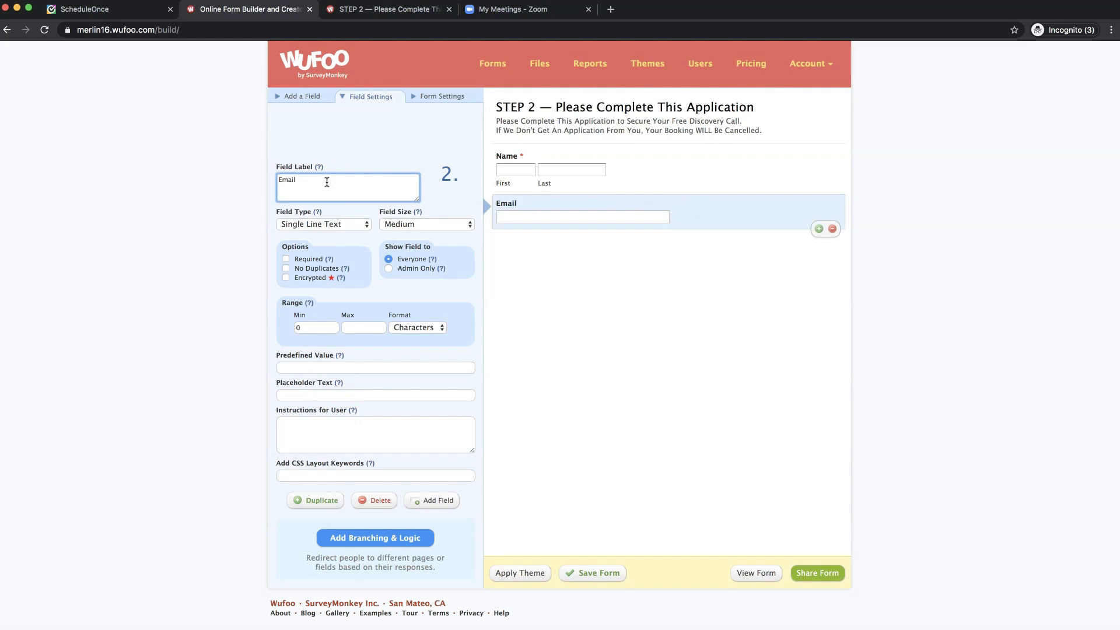
text(mail)
key(Return)
text((Please use the same email as when scheduling and use your MOST dependable email))
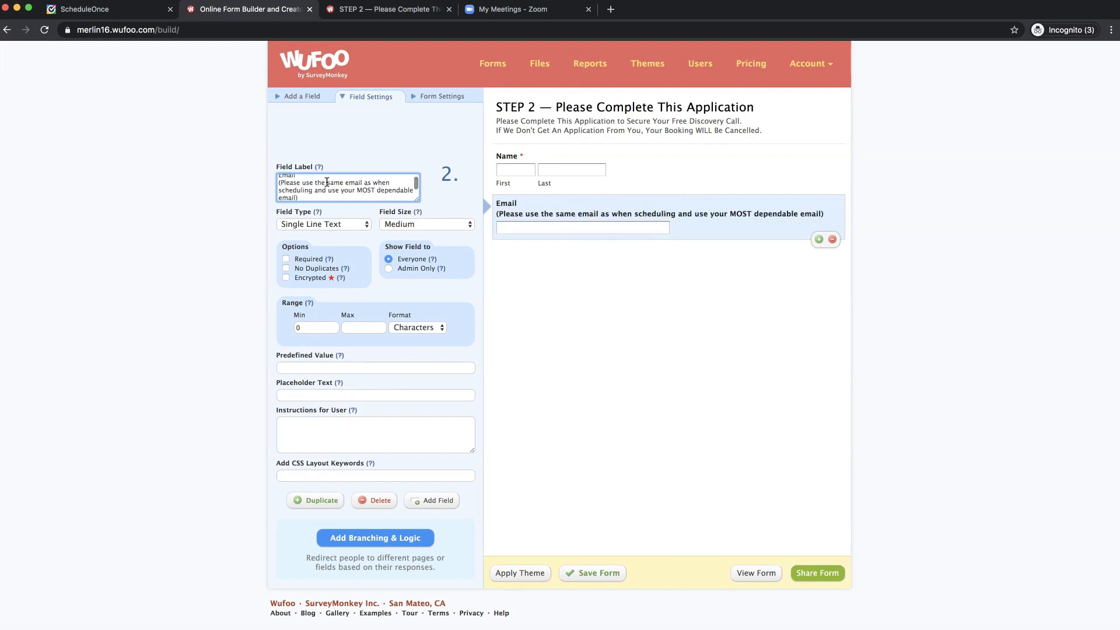
scroll(325, 190, up, 1)
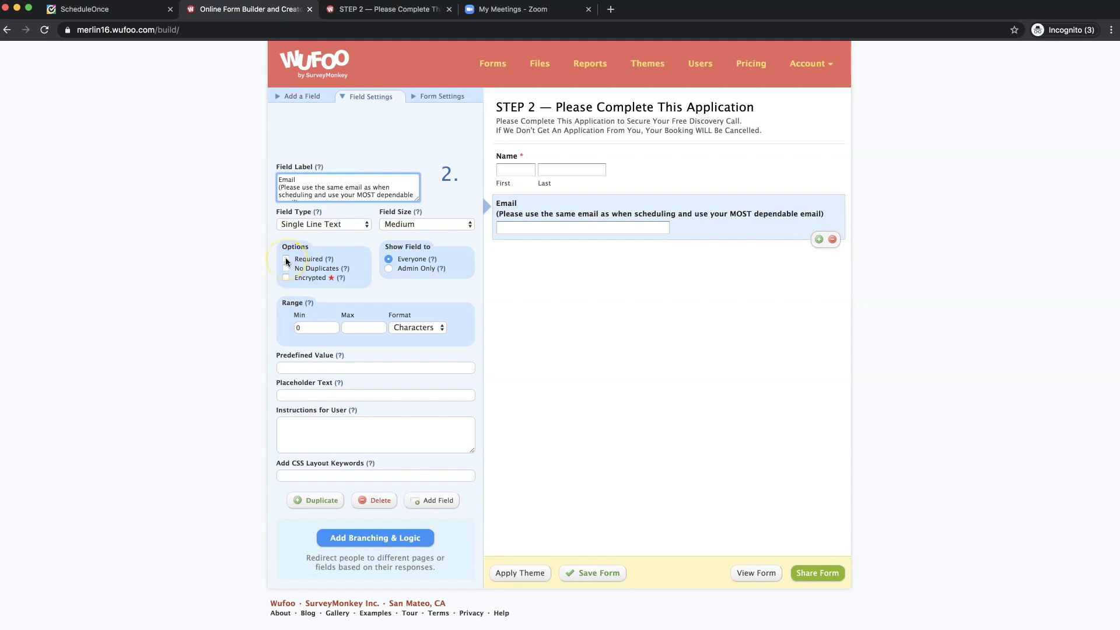
click(286, 259)
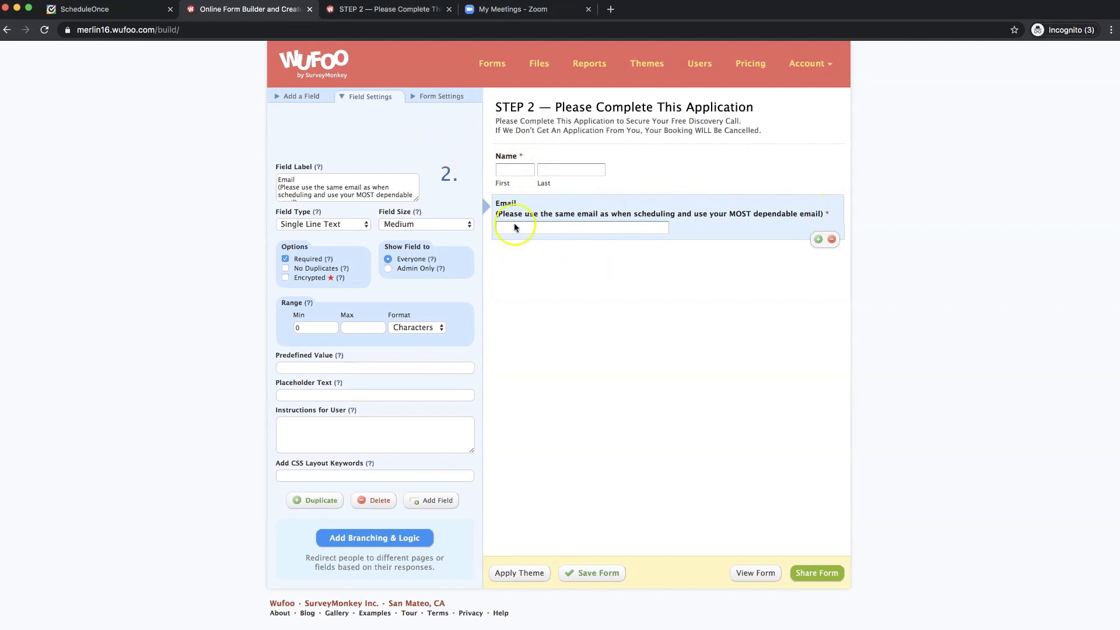
click(303, 98)
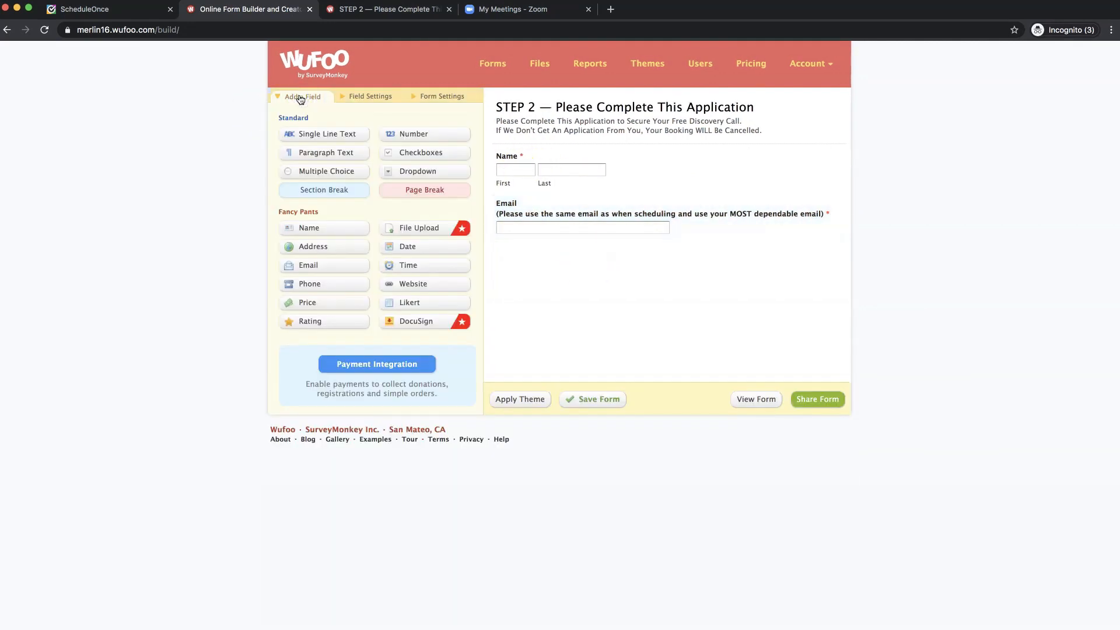
click(368, 10)
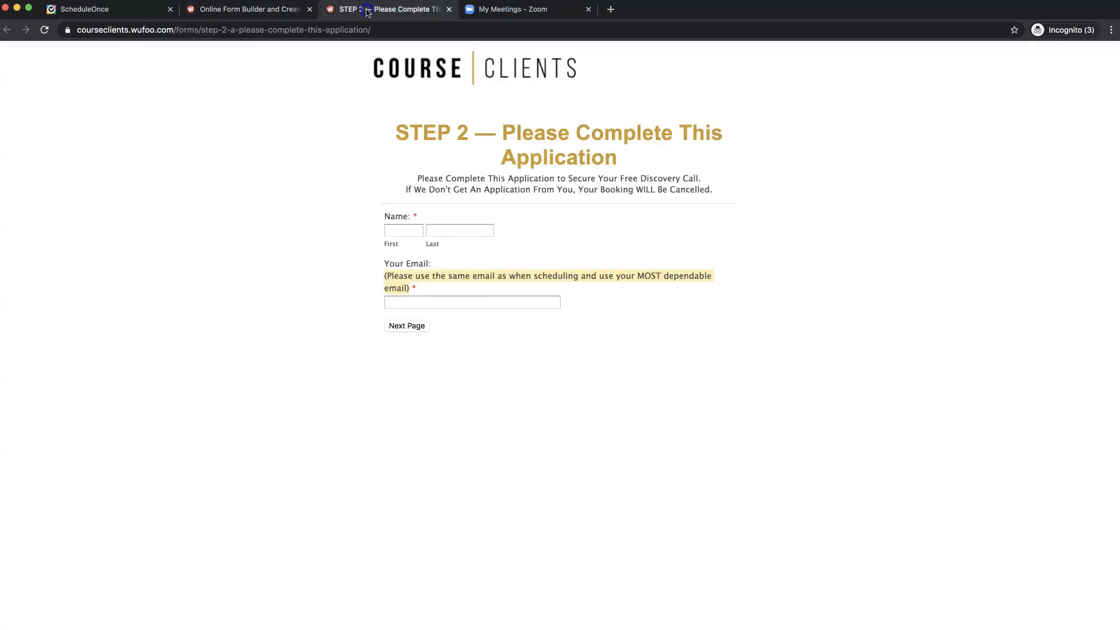
click(466, 366)
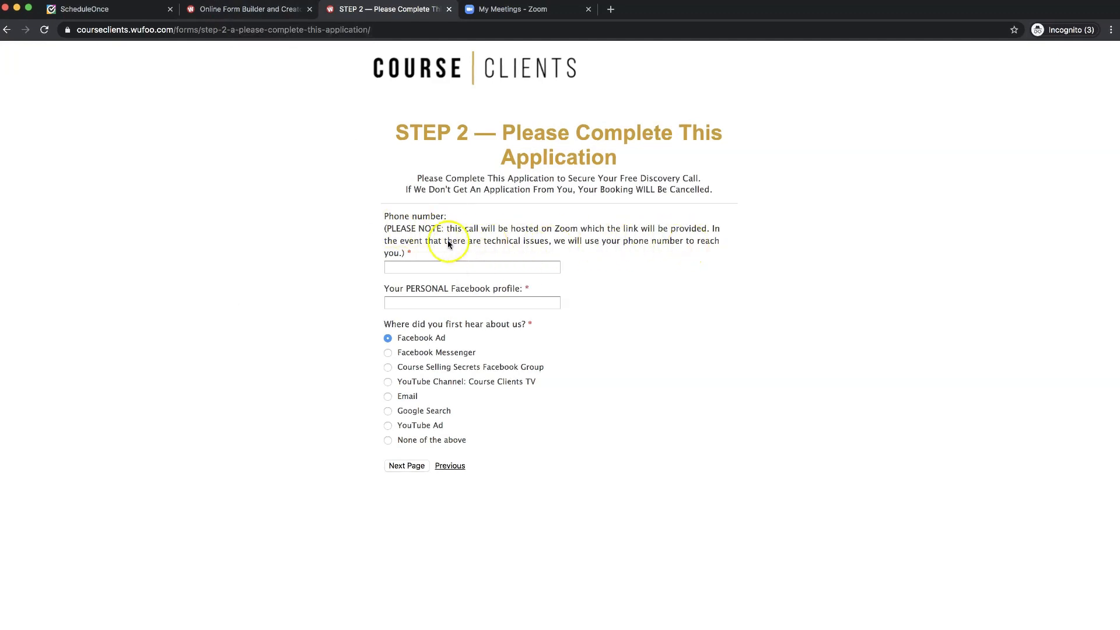
click(279, 10)
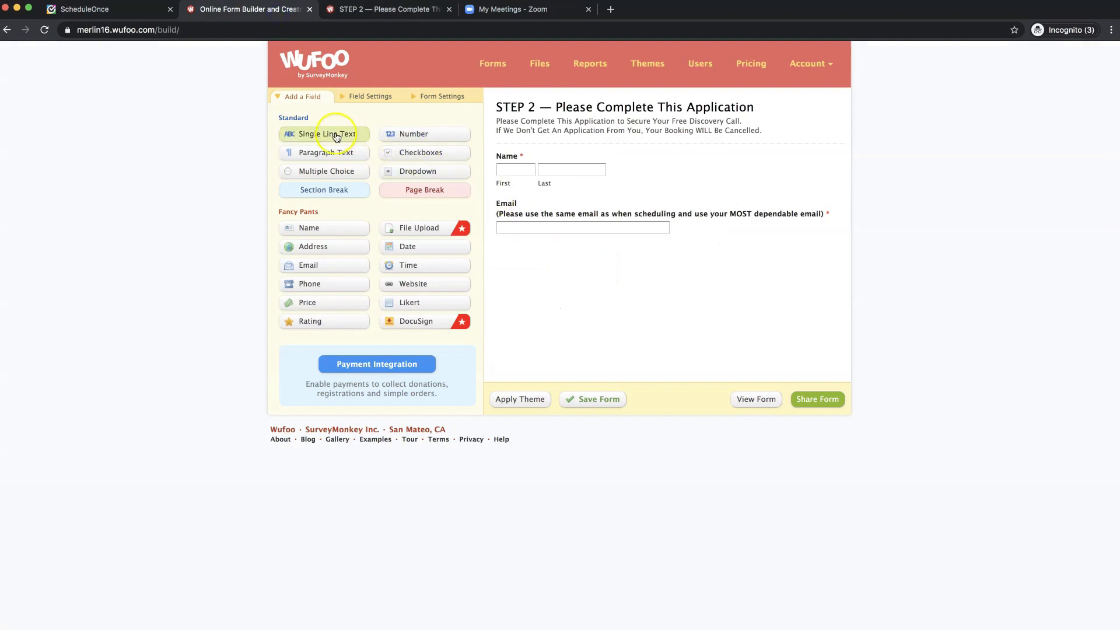
- Add a required single-line Phone number question pasted from the live form's Zoom-backup wording
click(336, 136)
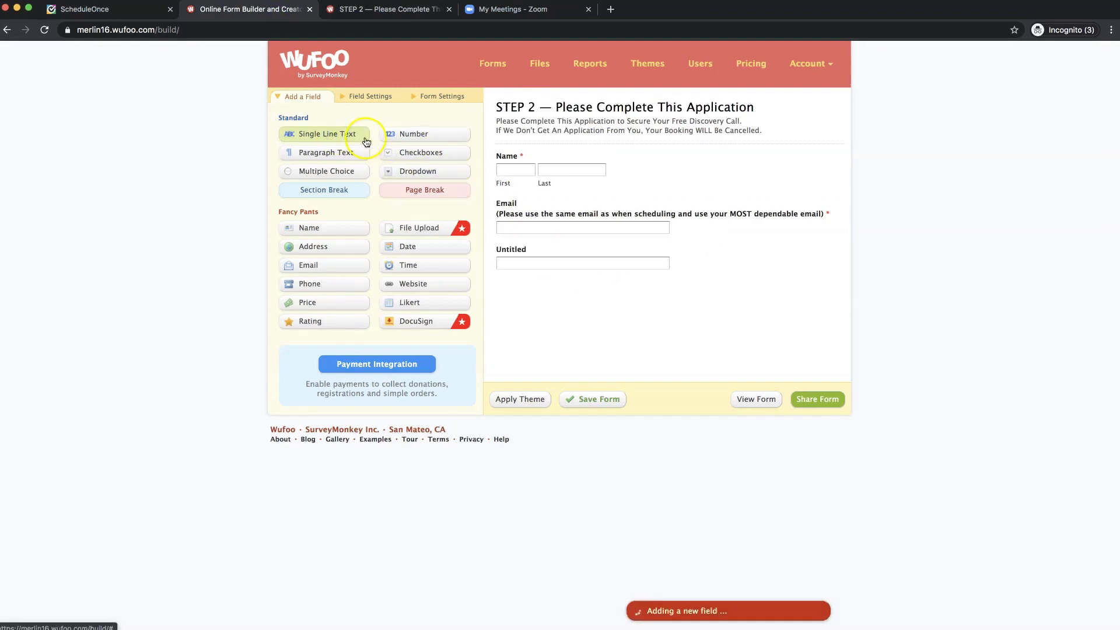
click(709, 262)
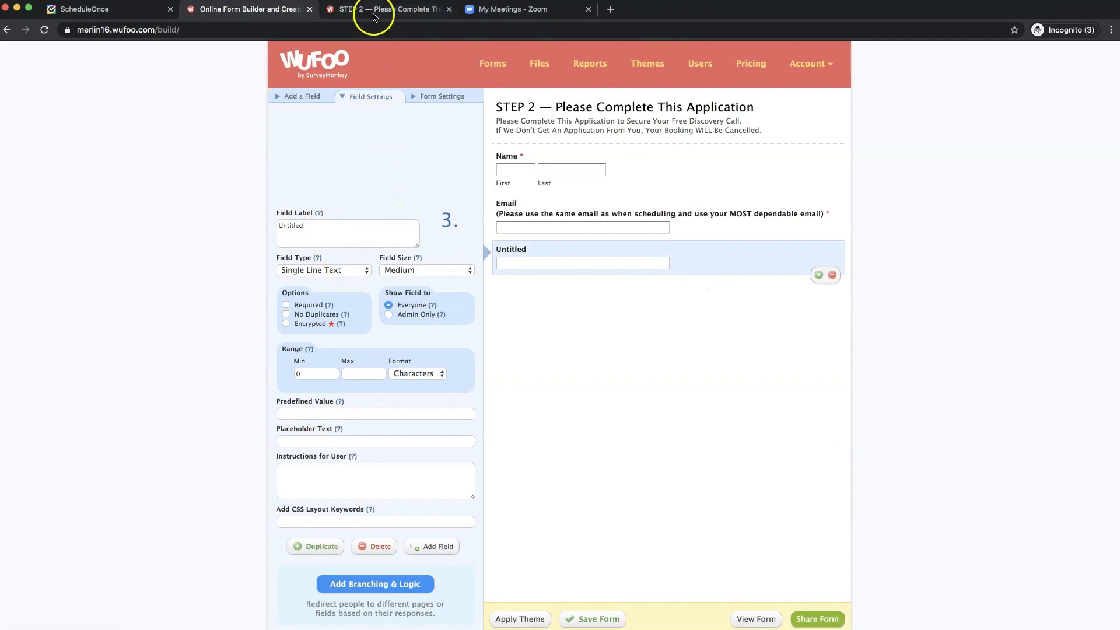
click(374, 8)
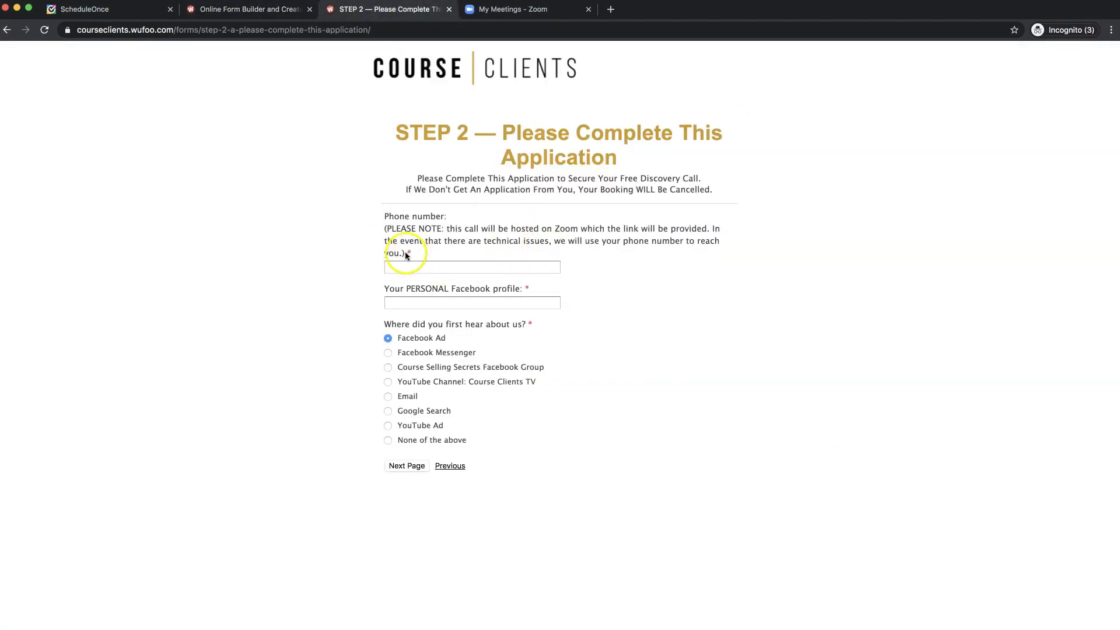
click(386, 217)
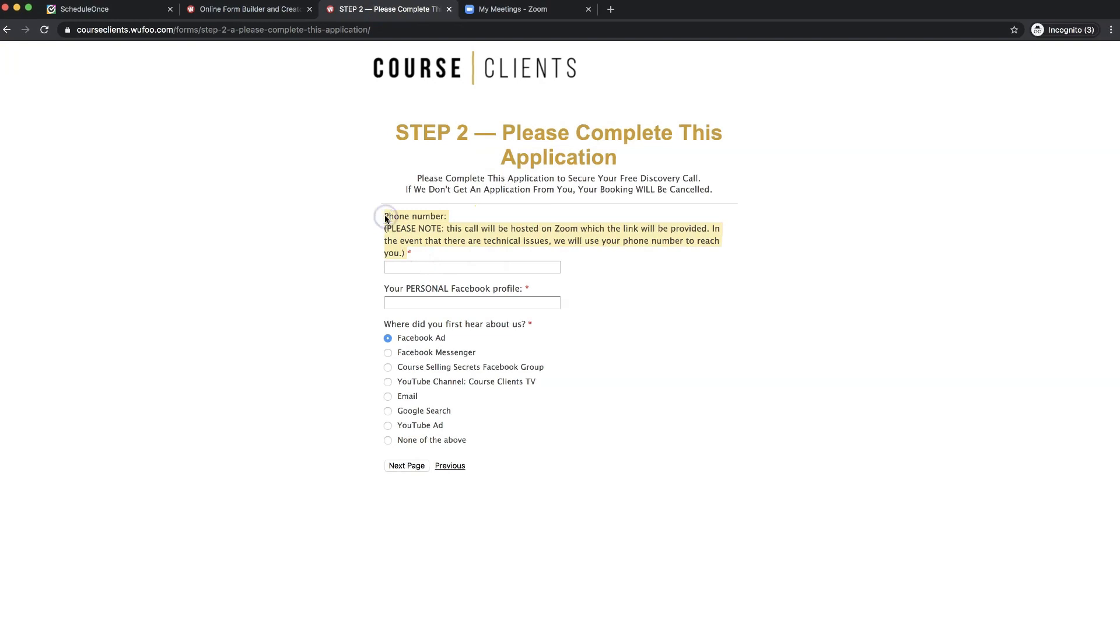
click(226, 11)
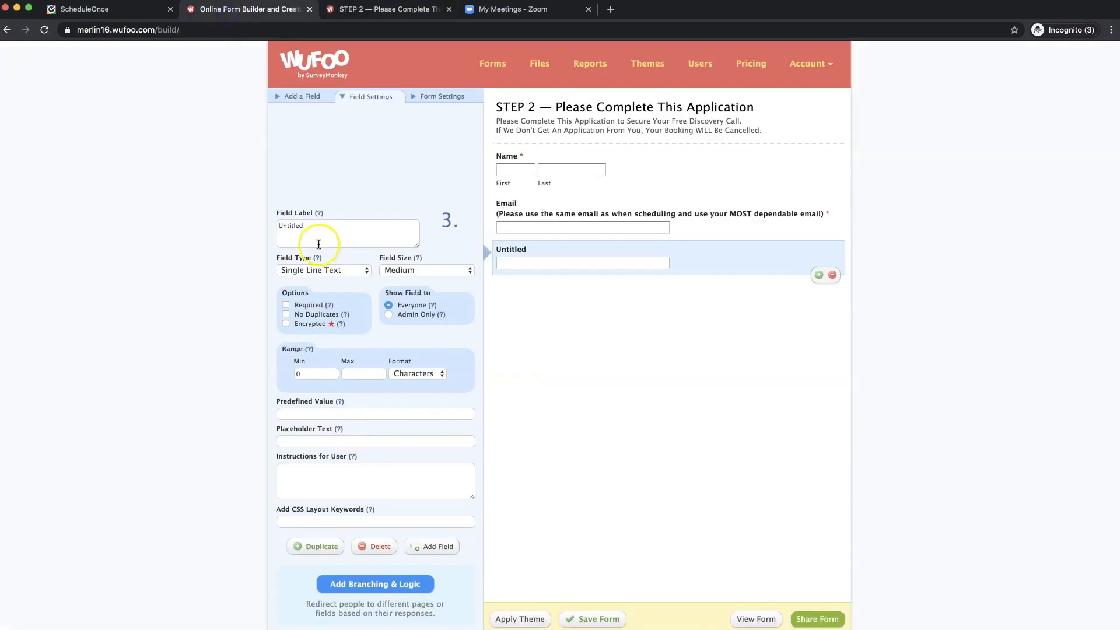
click(309, 232)
text(Phone number: (PLEASE NOTE: this call will be hosted on Zoom which the link will be provided. In the event that there are technical issues, we will use your phone number to reach you.))
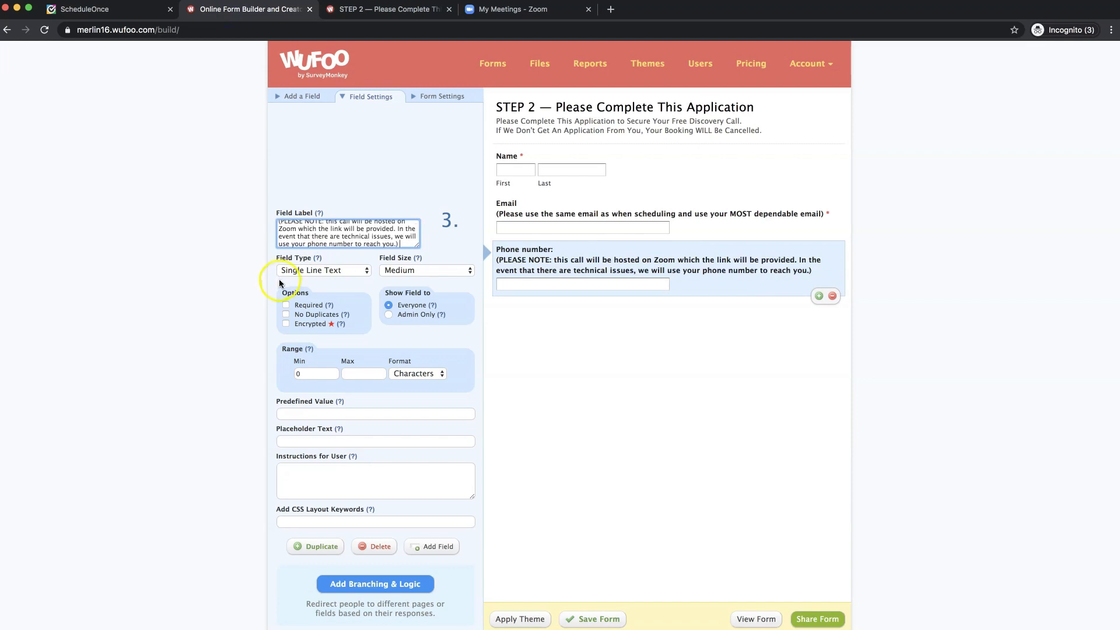
click(286, 305)
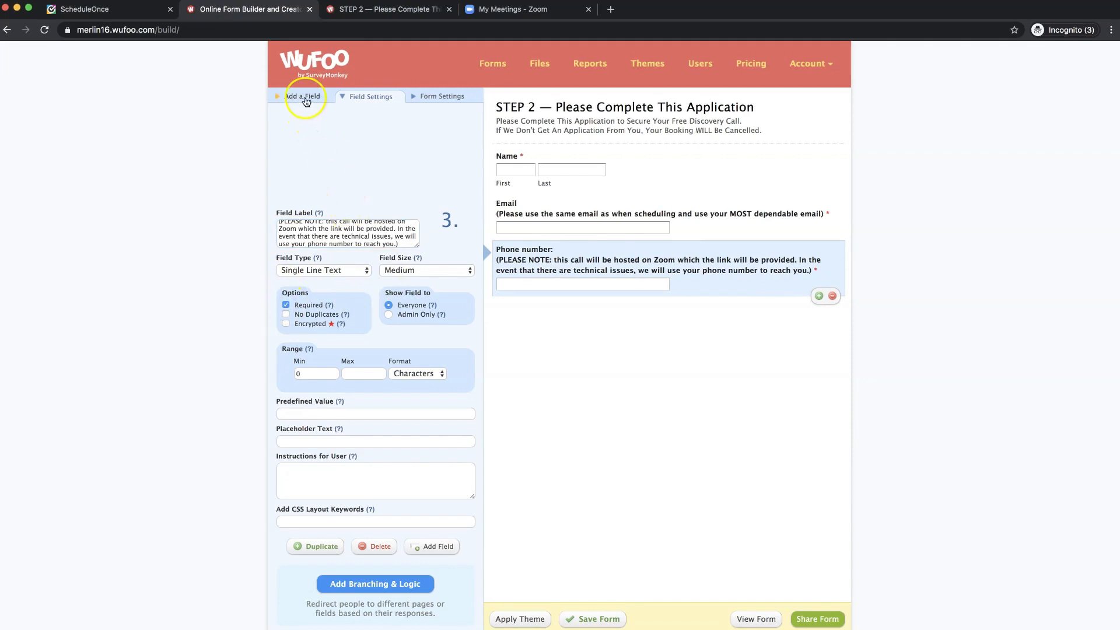
click(306, 100)
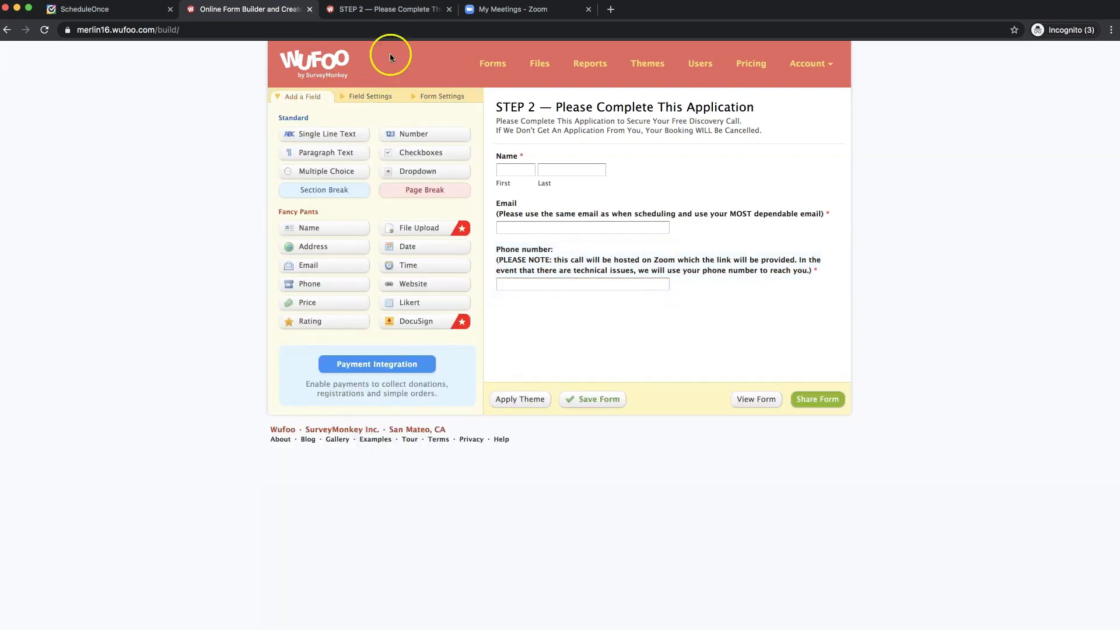
- Copy the Facebook profile question wording from the live form
click(375, 14)
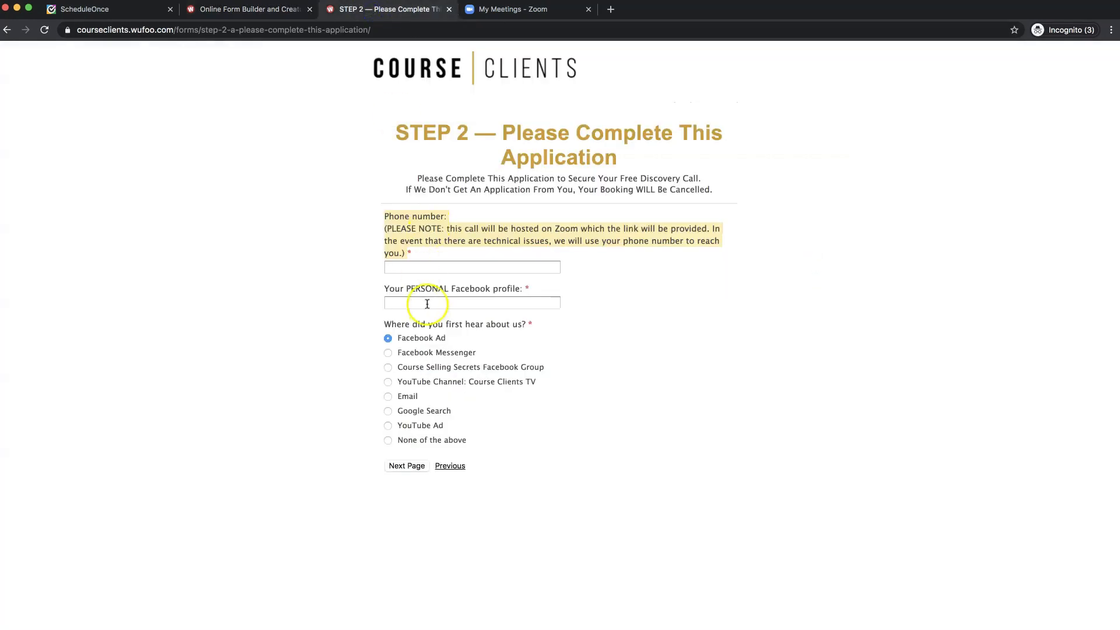
click(454, 289)
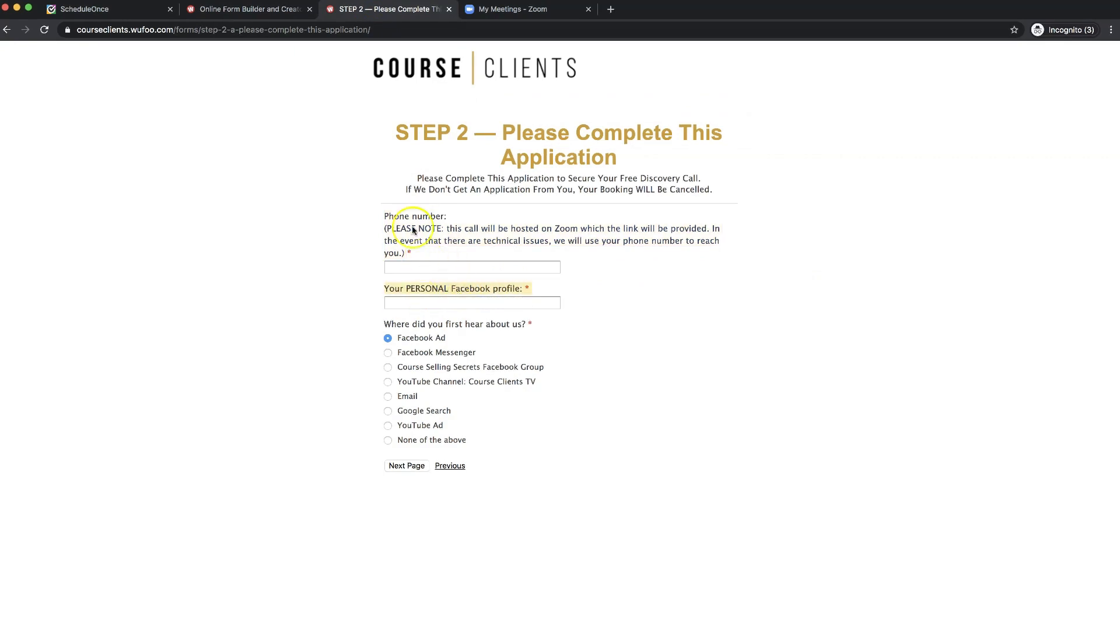
click(253, 17)
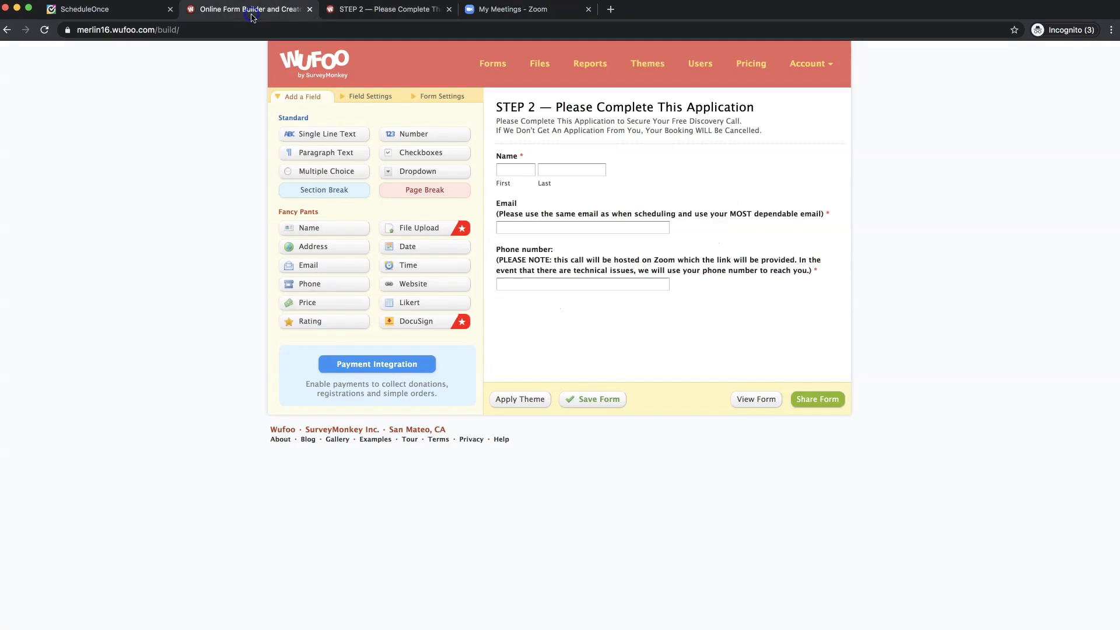
- Add a required single-line 'Your PERSONAL Facebook profile' question below Phone number
click(324, 135)
click(709, 316)
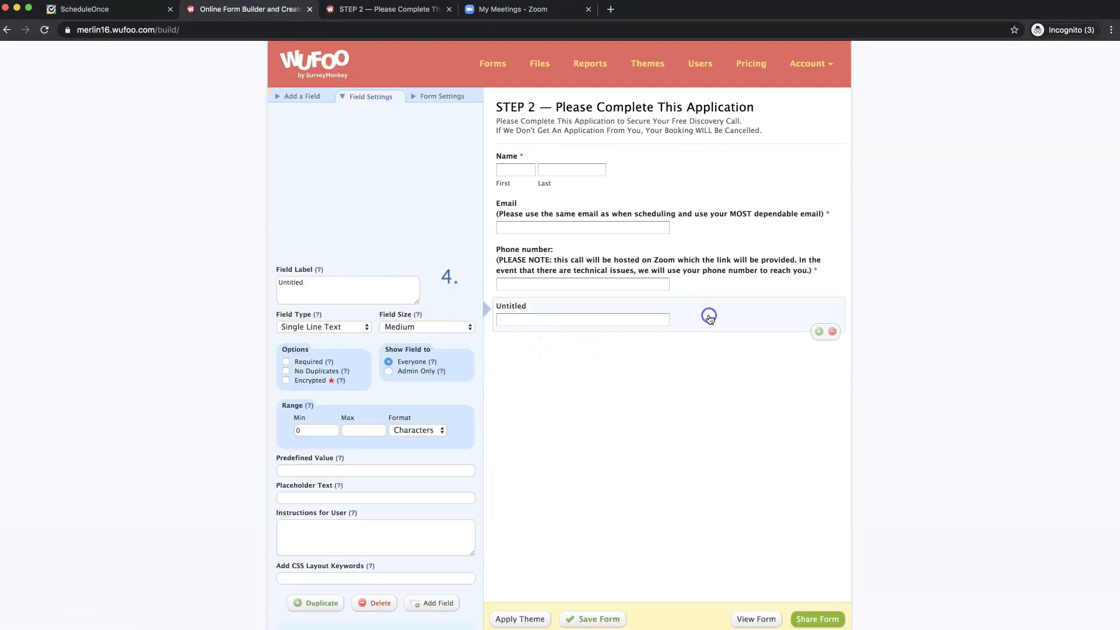
click(334, 286)
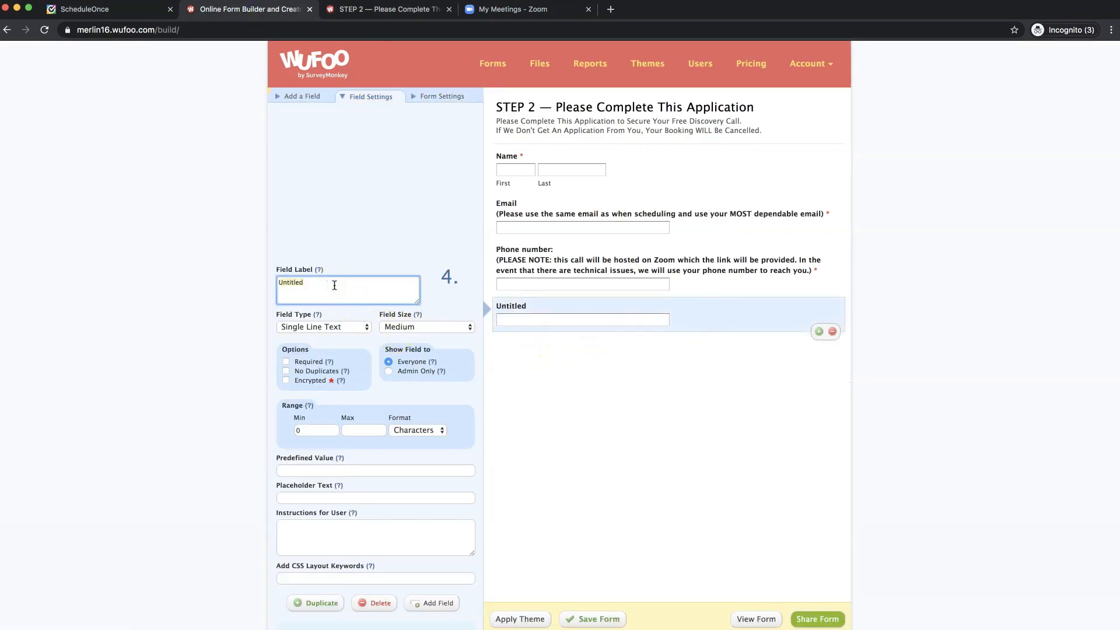
text(Your PERSONAL Facebook profile: *)
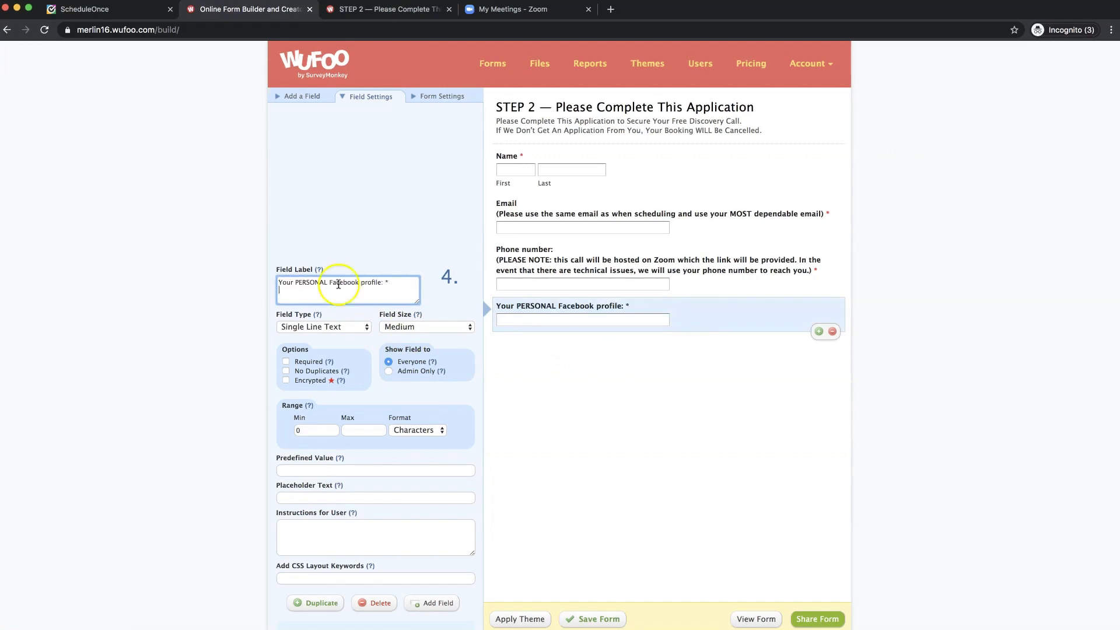
click(402, 284)
click(286, 362)
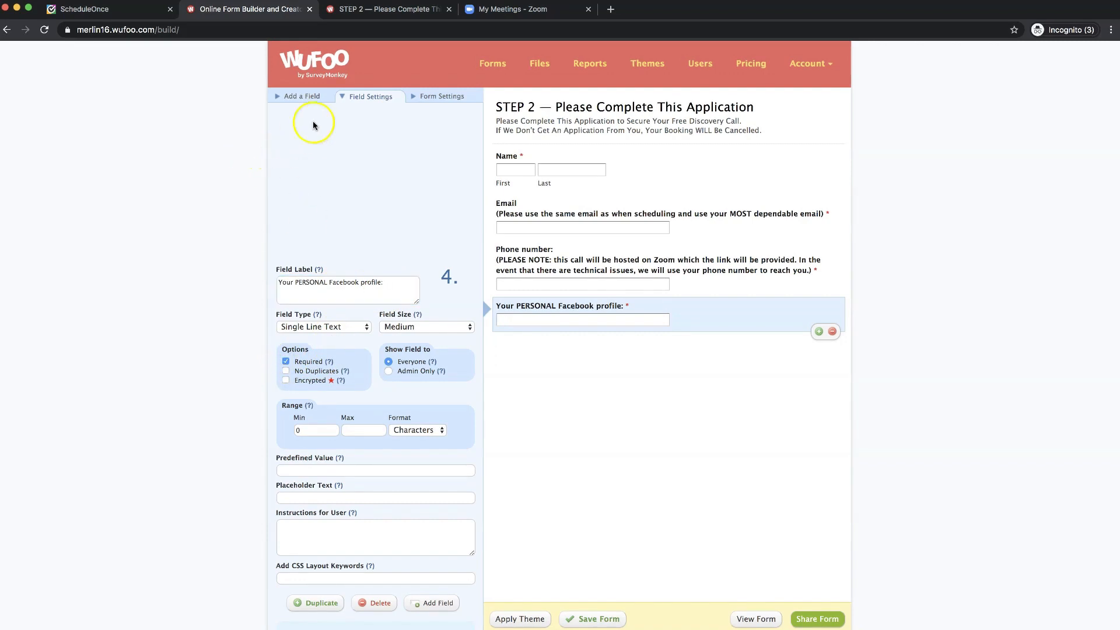
click(303, 98)
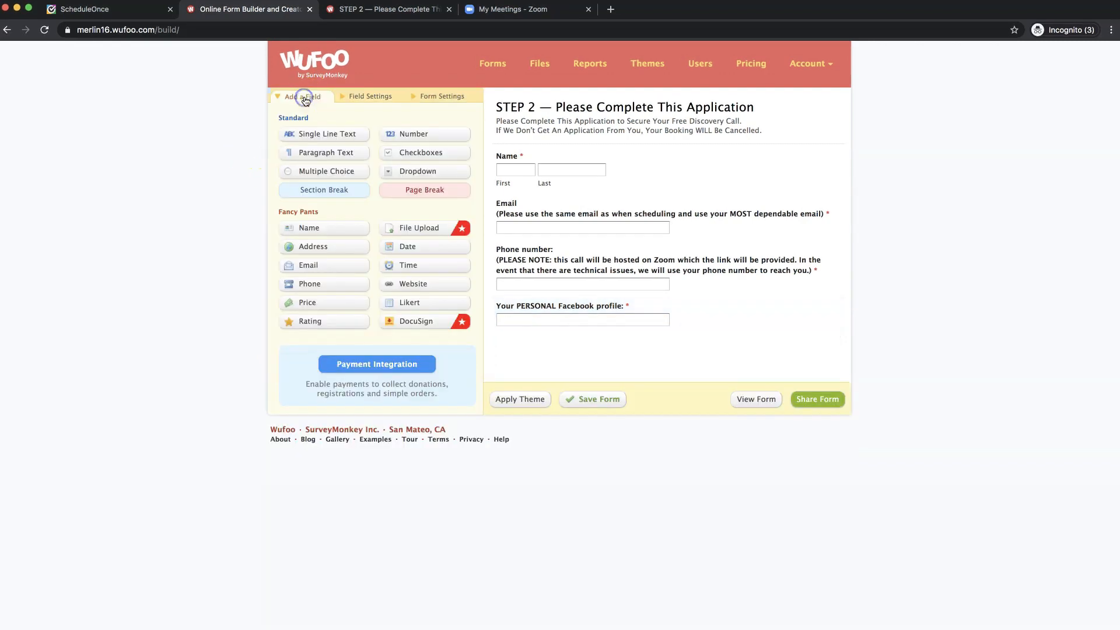
- Copy the 'Where did you first hear about us?' question wording from the live form
click(395, 18)
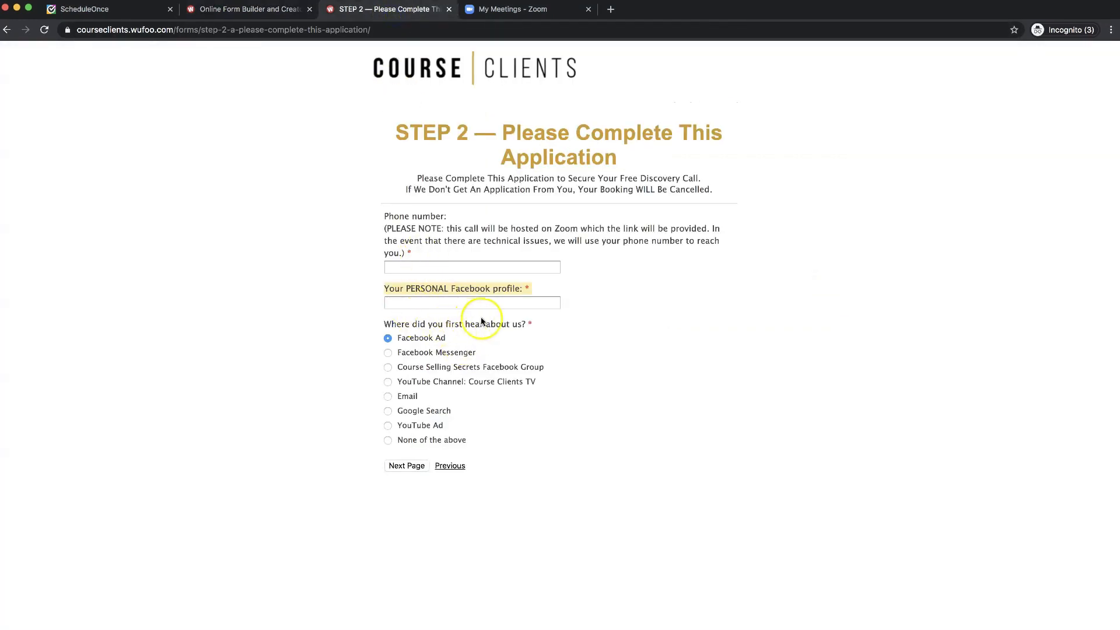
click(396, 318)
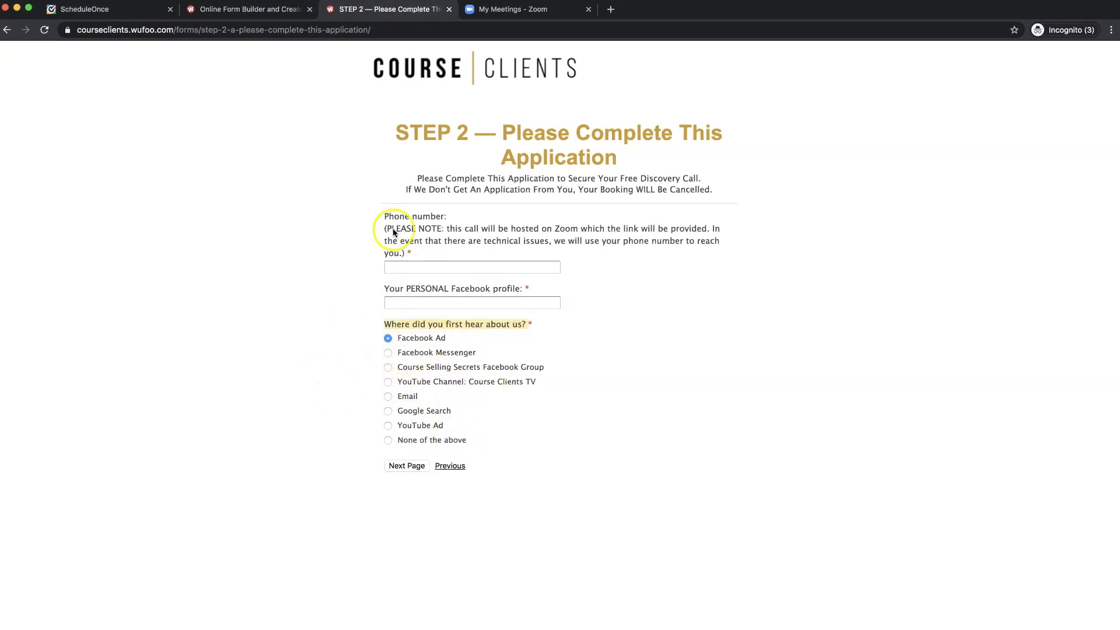
click(240, 10)
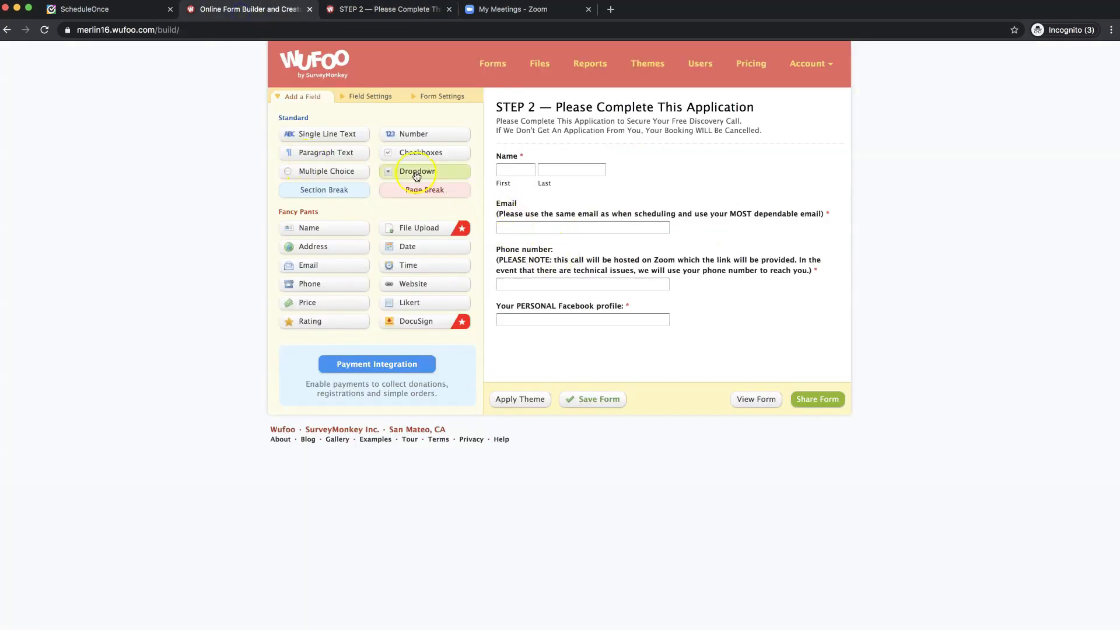
- Add a multiple choice question labelled 'Where did you first hear about us?'
click(343, 172)
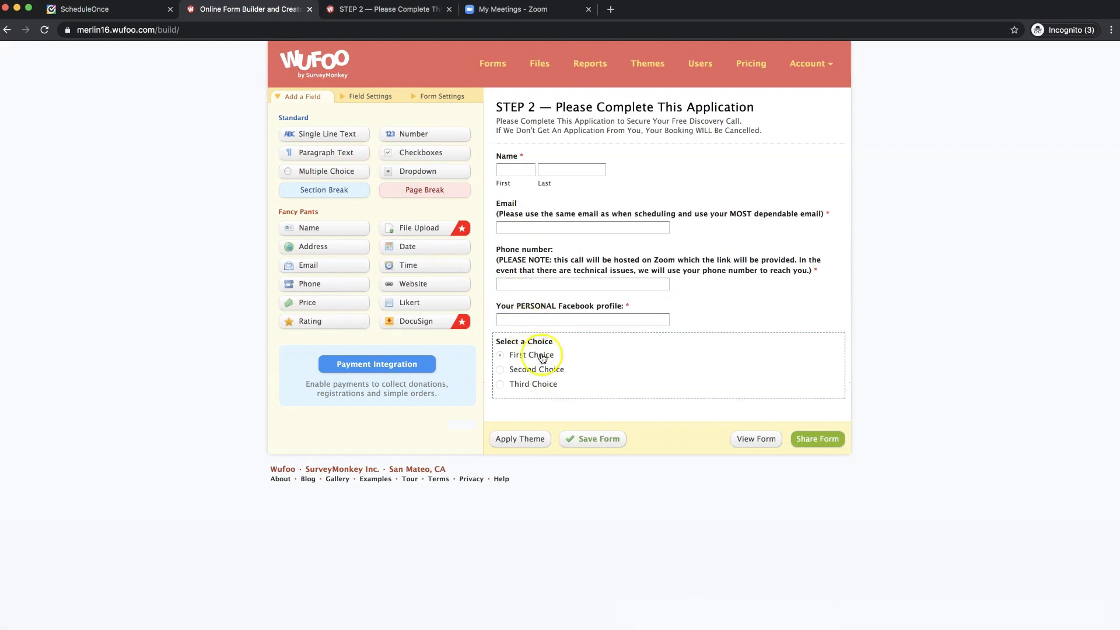
click(646, 360)
click(343, 324)
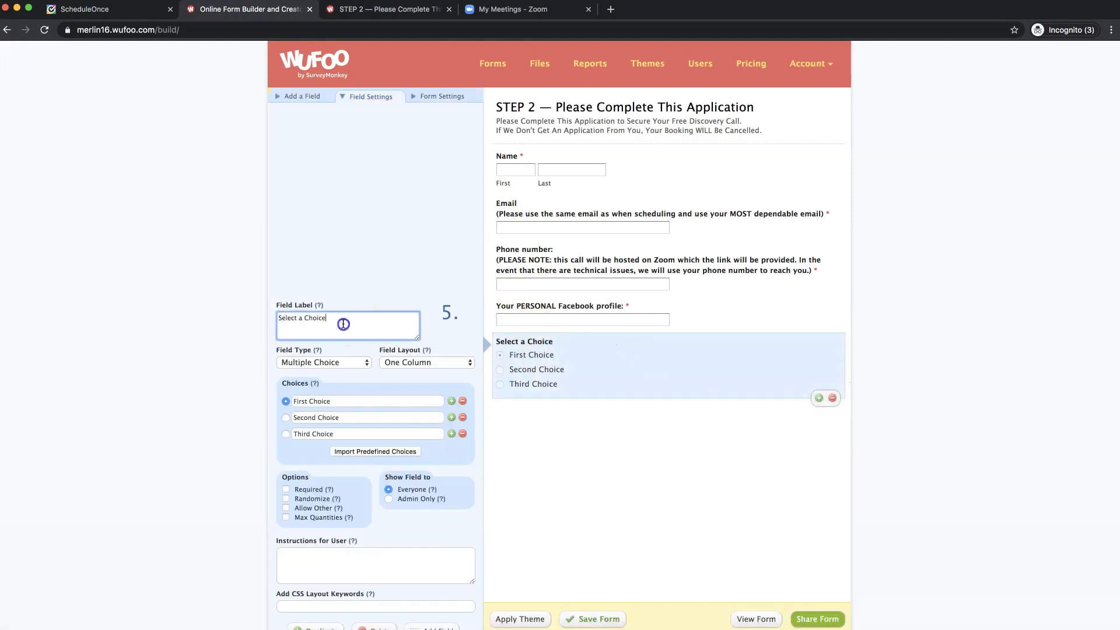
key(BackSpace)
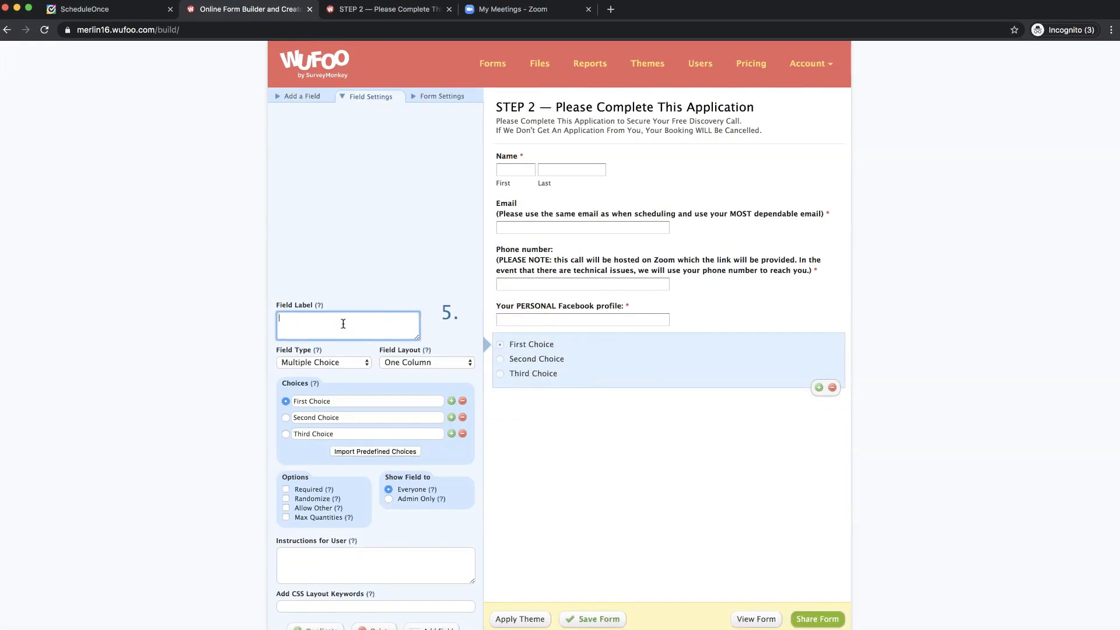
text(Where did you first hear about us?)
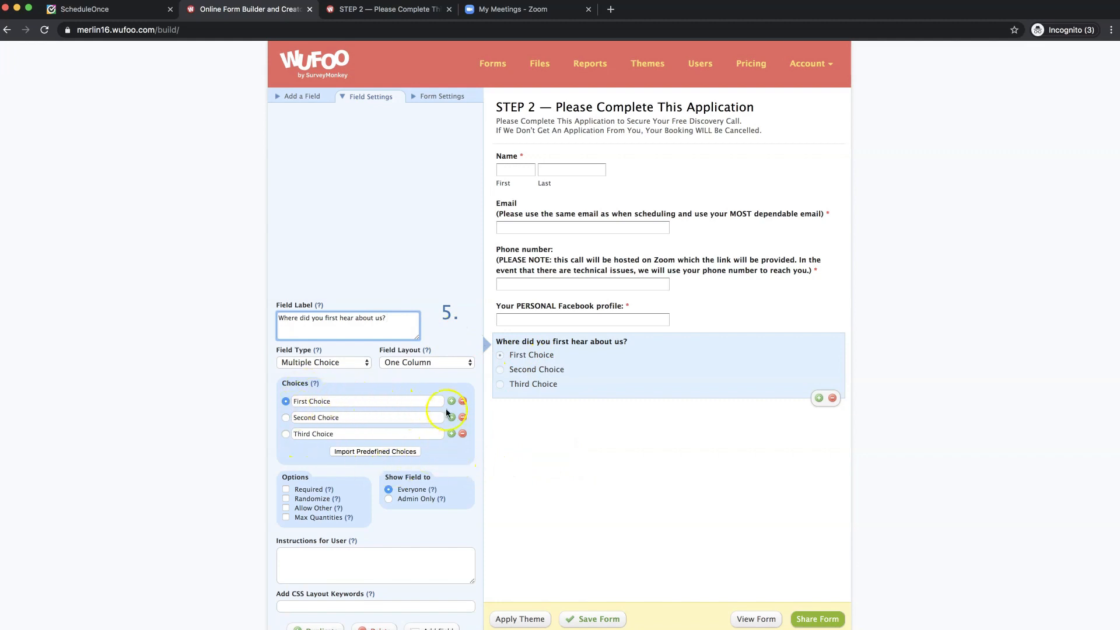
click(451, 434)
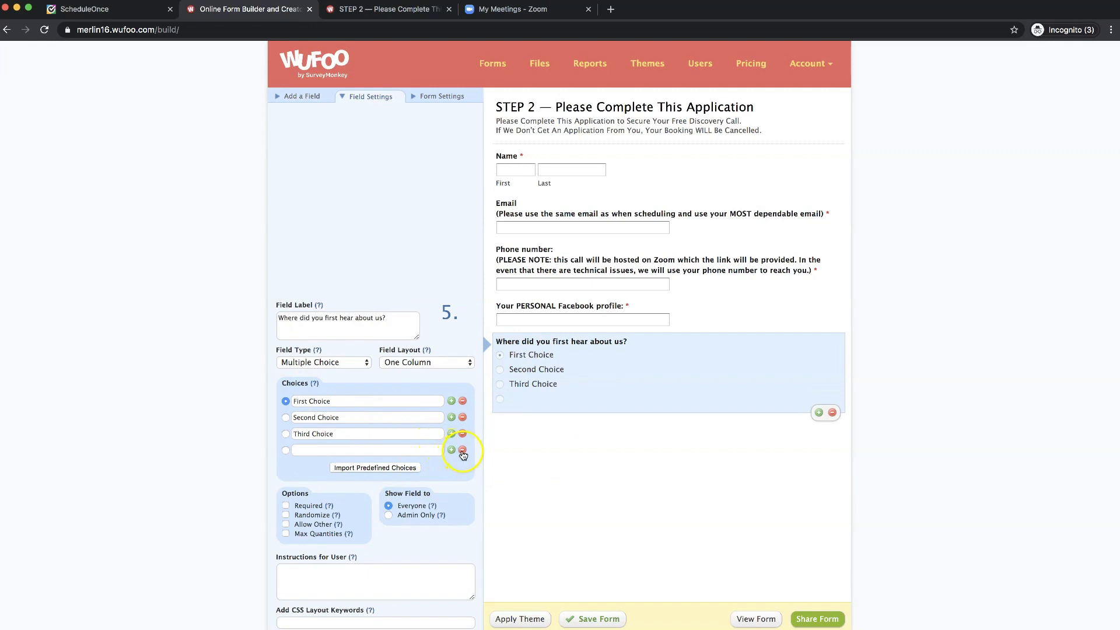
click(463, 450)
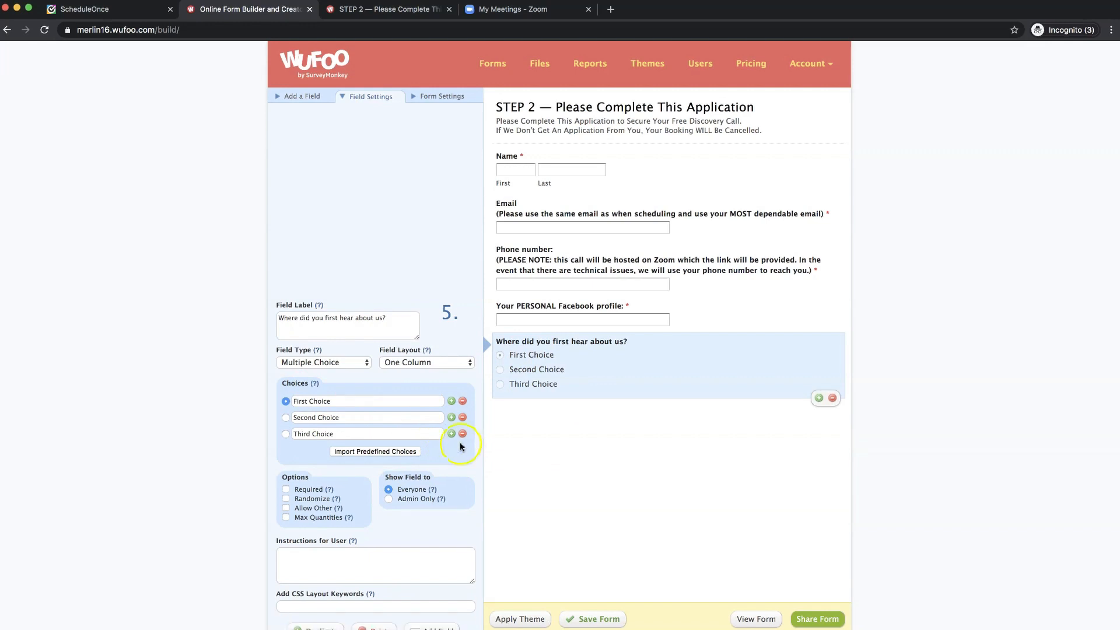
scroll(409, 432, down, 3)
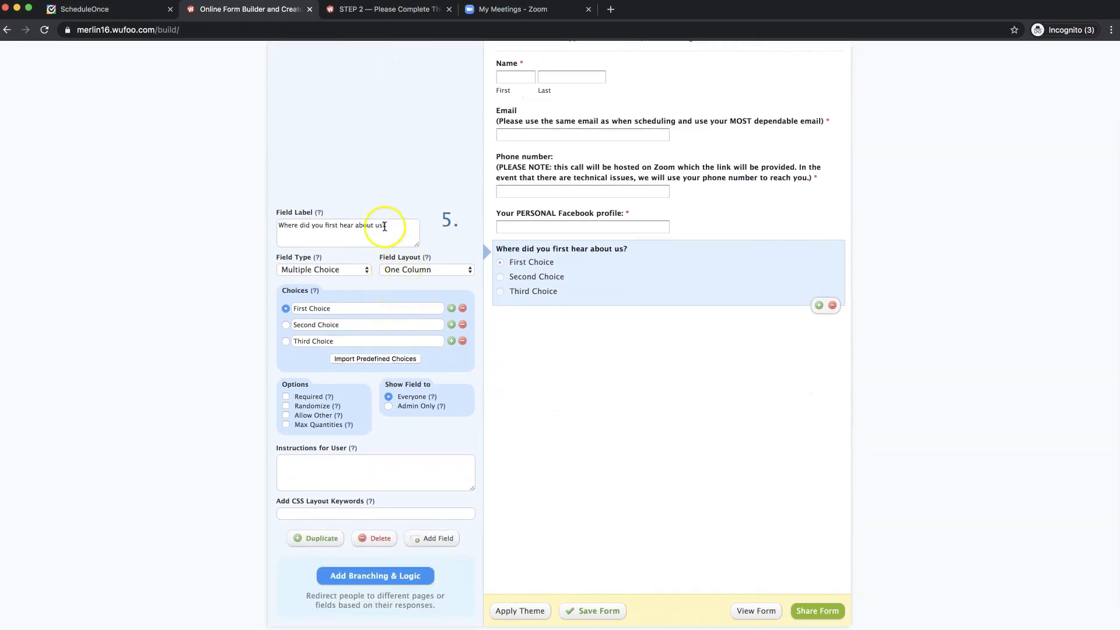
scroll(384, 226, up, 1)
- Set the first two choices to 'Facebook Ad' and 'Facebook Messenger'
click(394, 10)
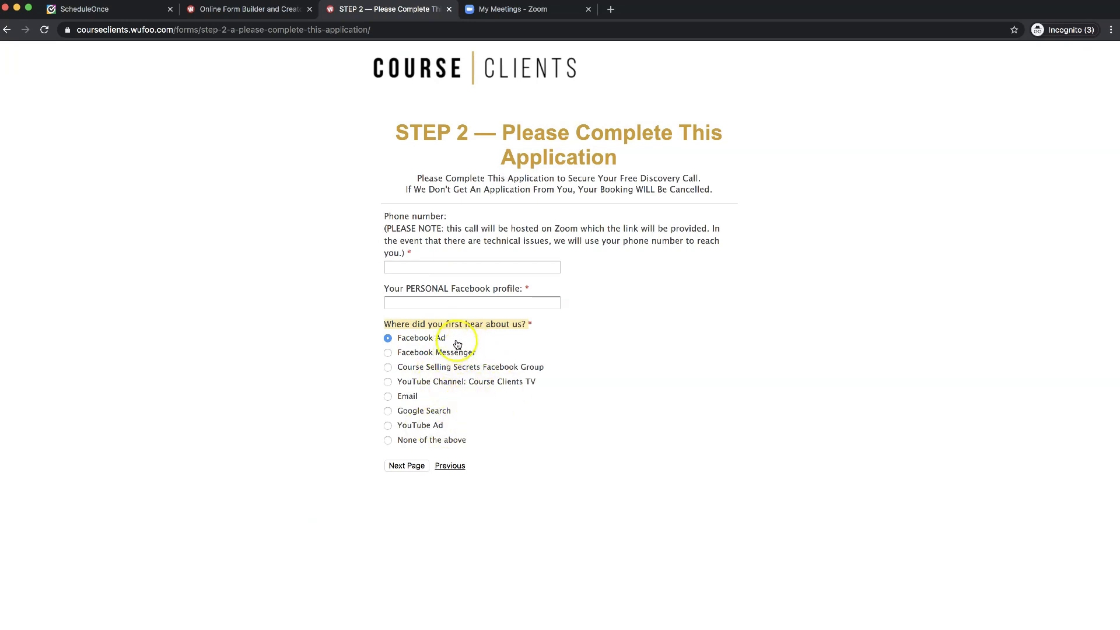
click(411, 342)
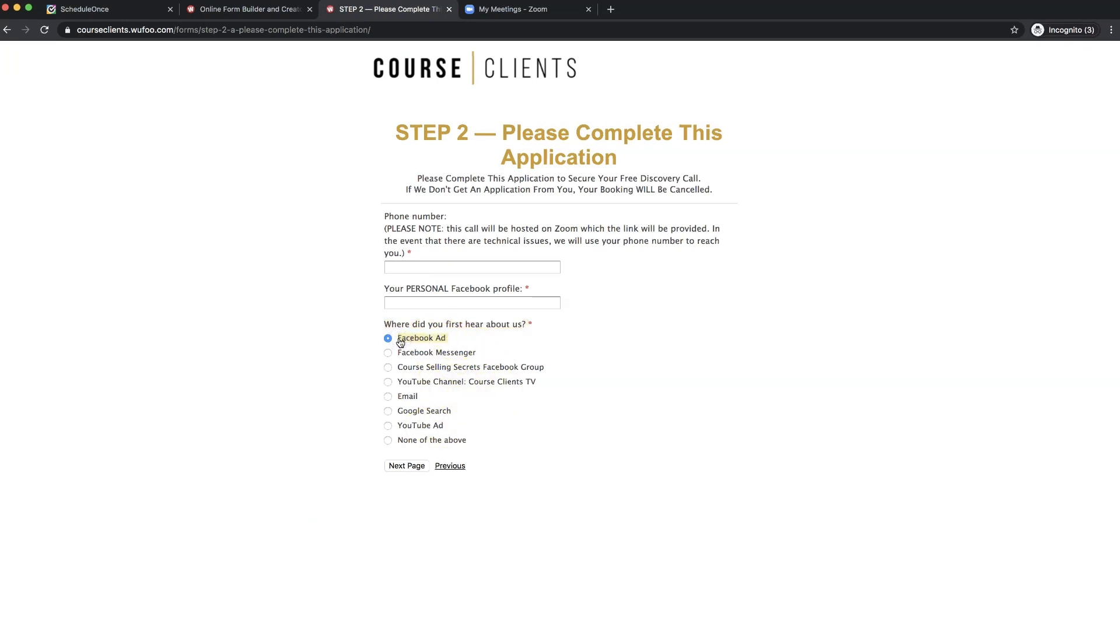
click(234, 15)
click(359, 341)
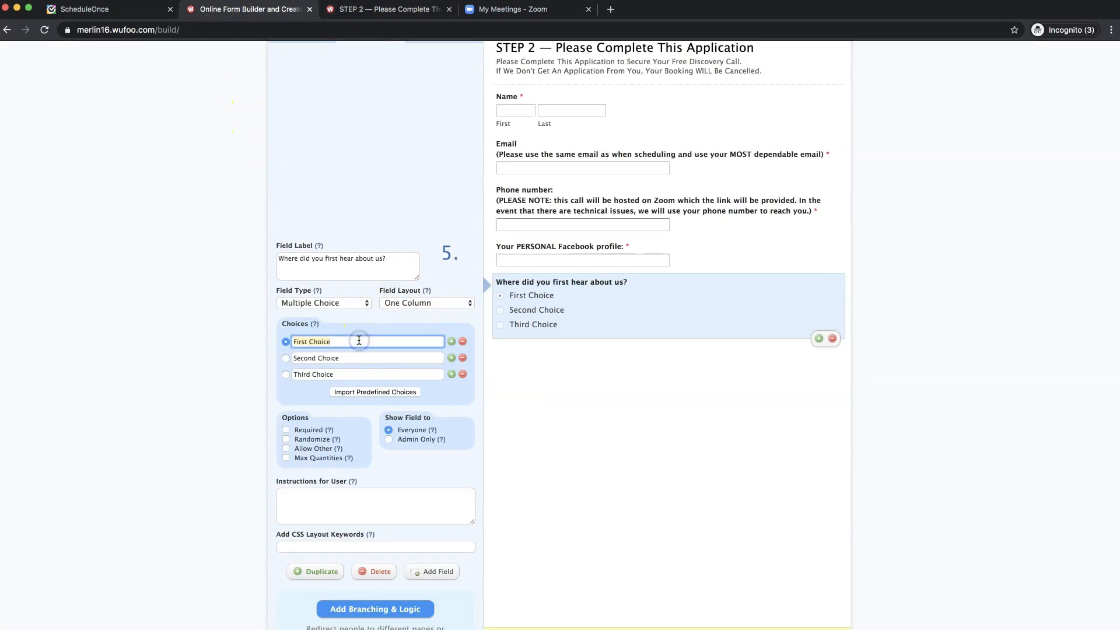
text(Facebook Ad)
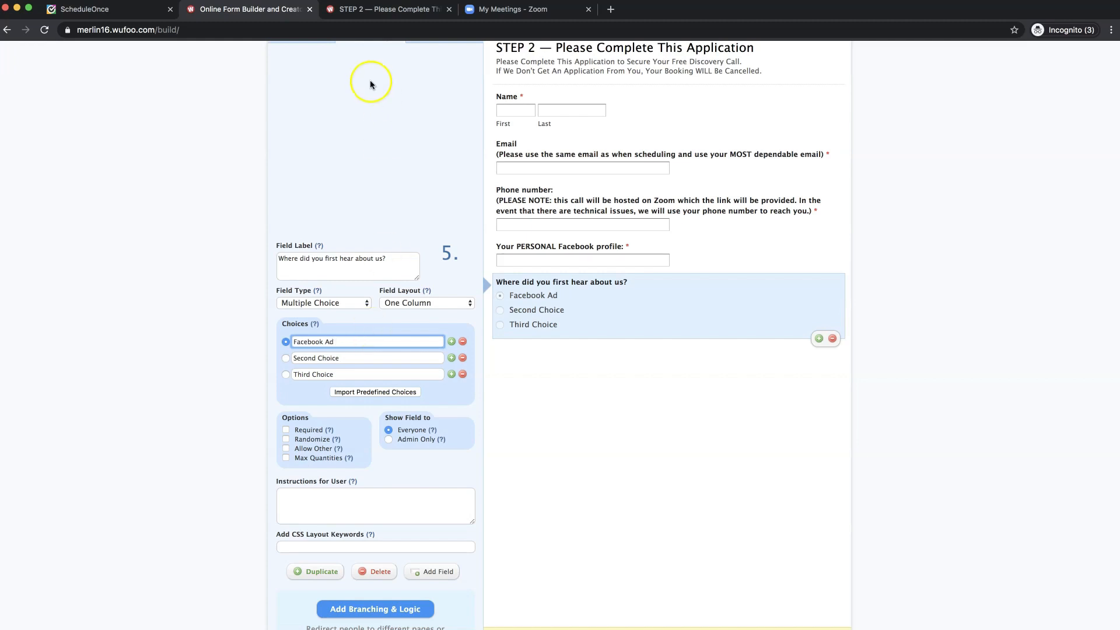
click(373, 11)
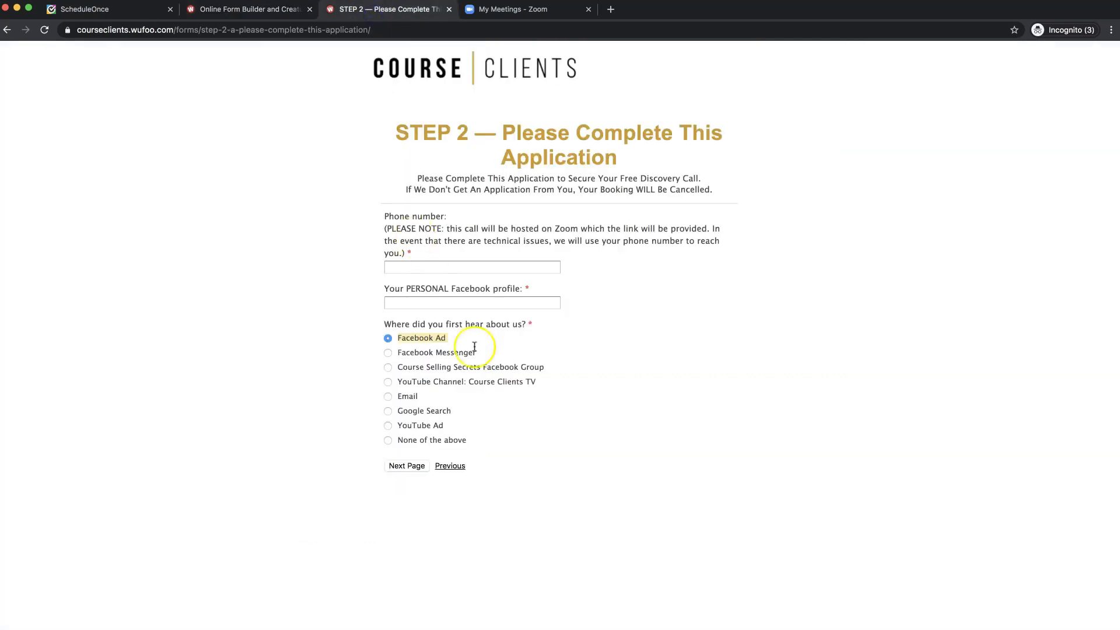
click(446, 354)
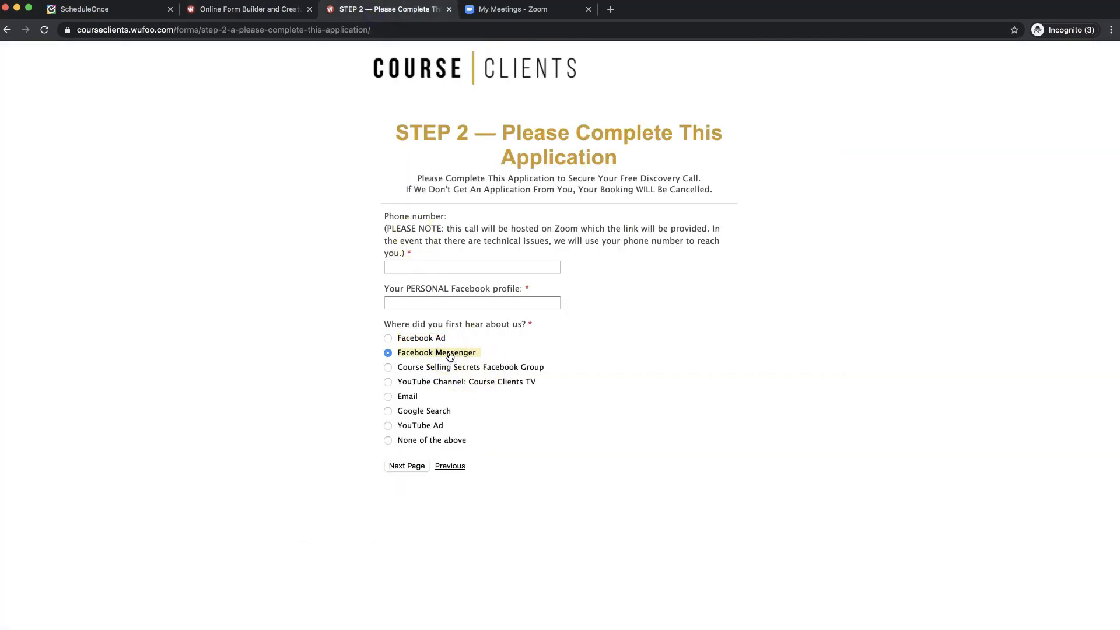
click(254, 10)
click(348, 357)
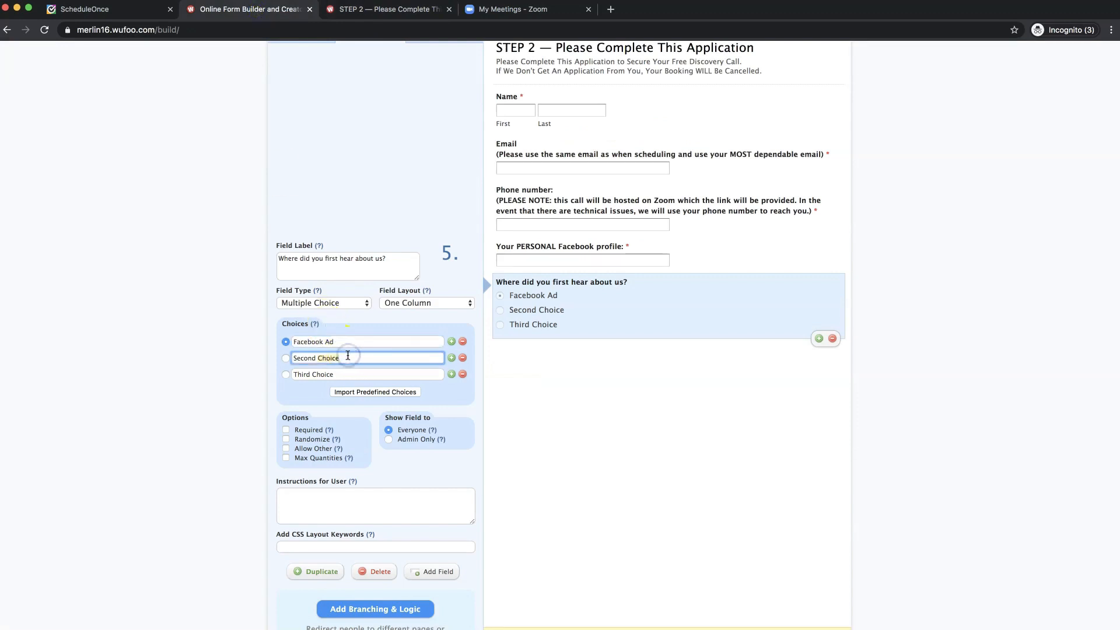
triple_click(347, 358)
text(Facebook Messenger)
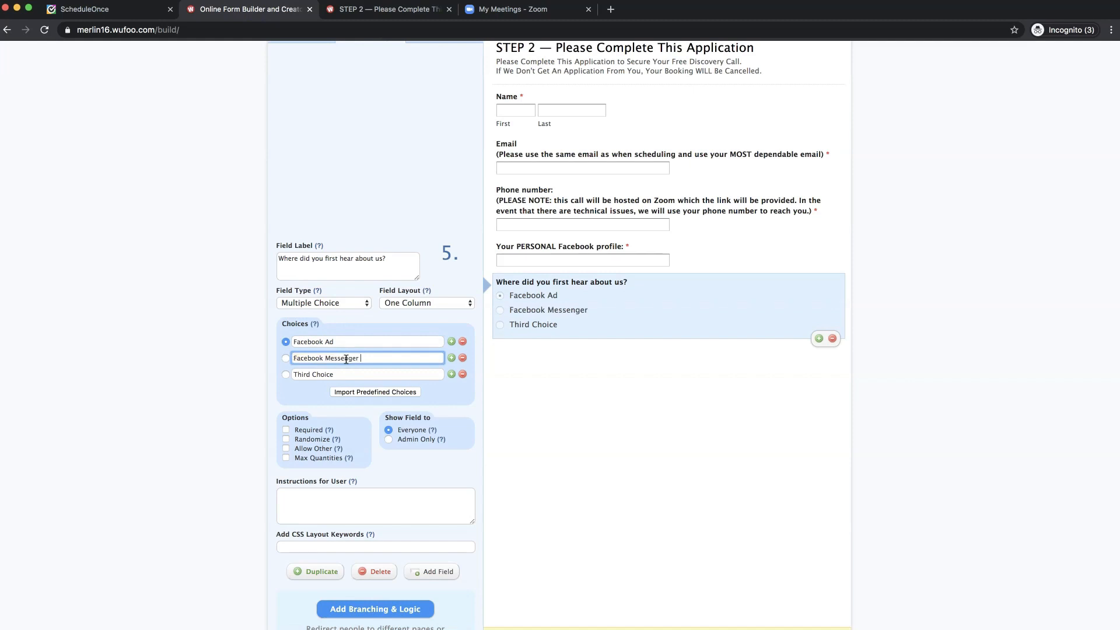
- Make the third choice the Facebook Group answer, replacing 'Course Selling Secrets' with 'FitCamp'
click(373, 10)
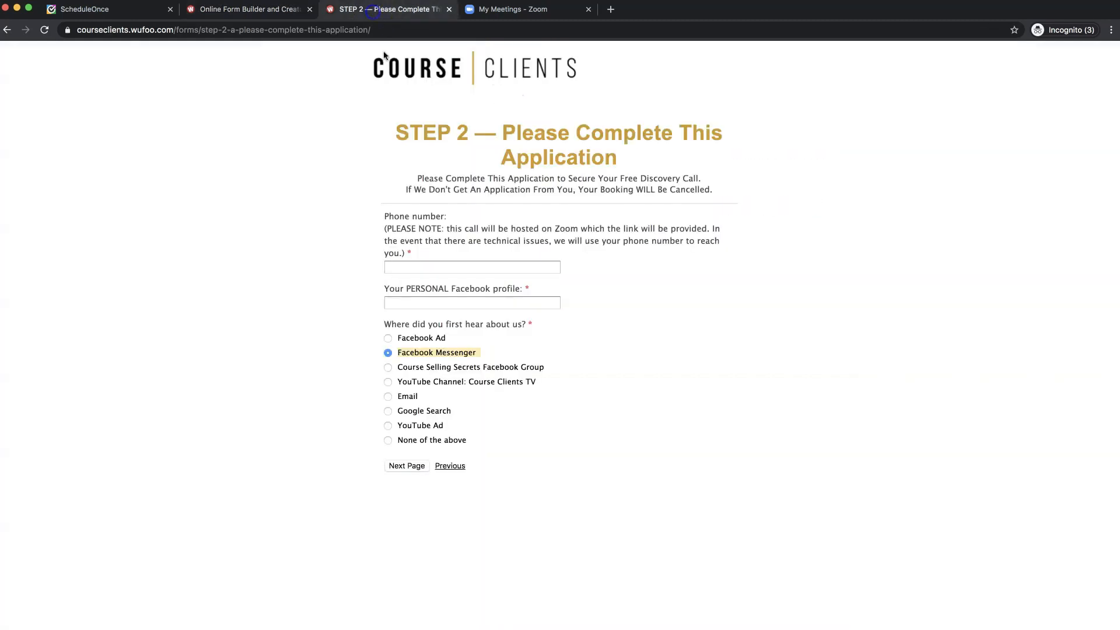
click(461, 368)
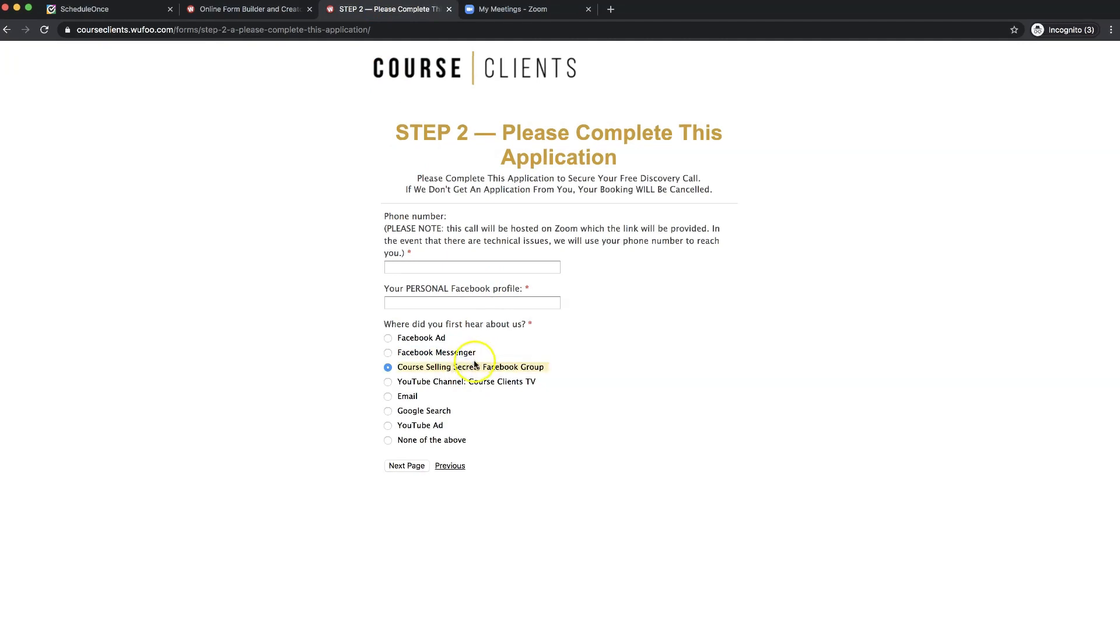
click(252, 10)
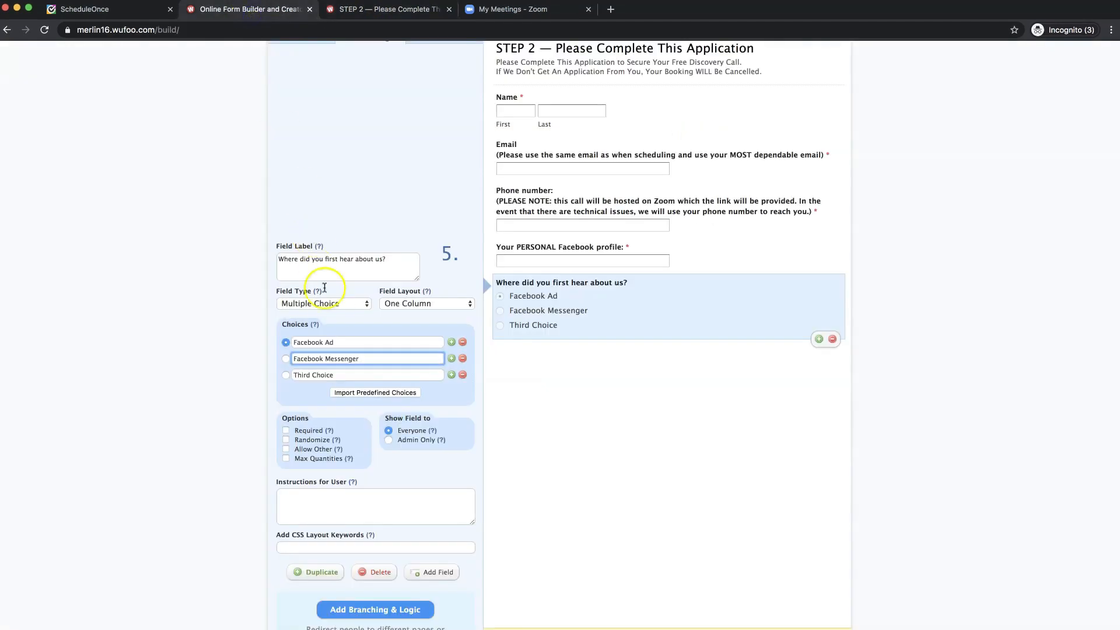
double_click(343, 374)
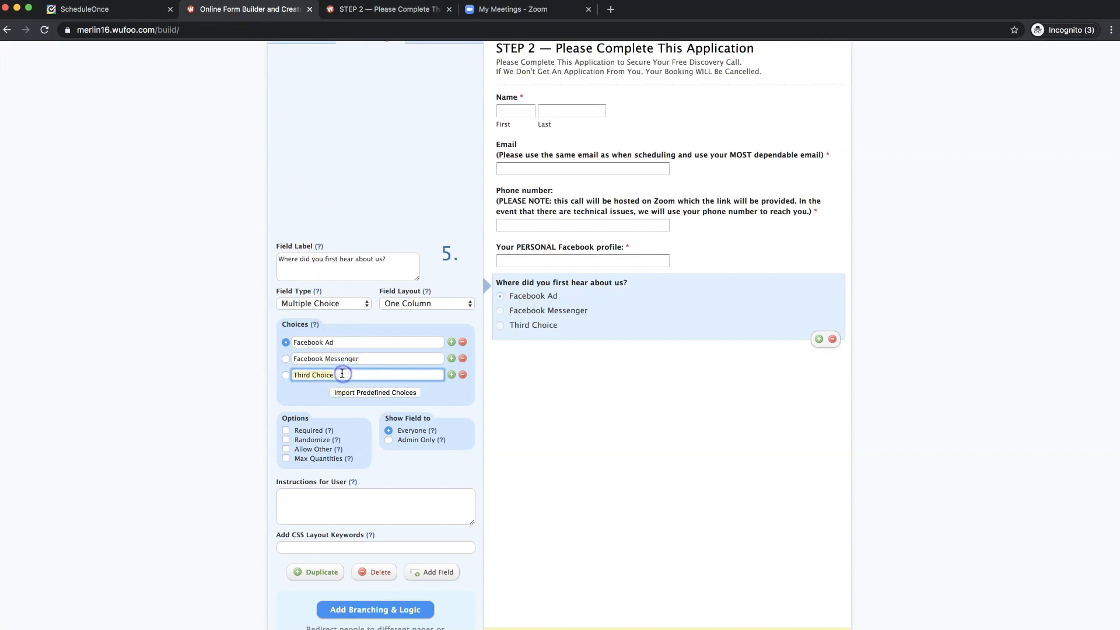
text(Course Selling Secrets Facebook Group)
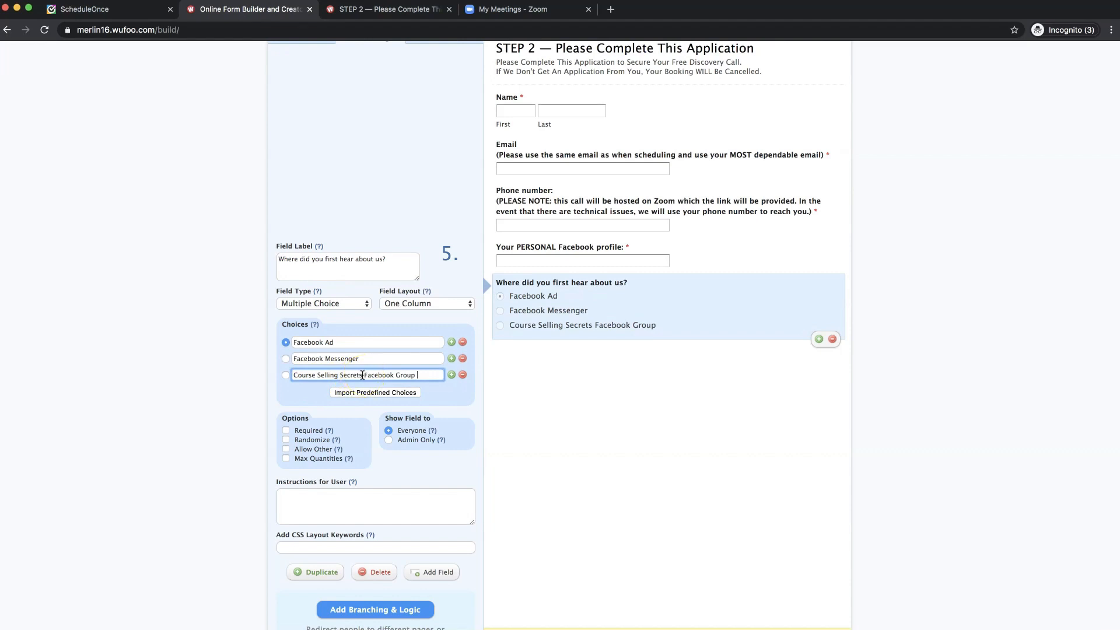
drag(362, 375, 303, 373)
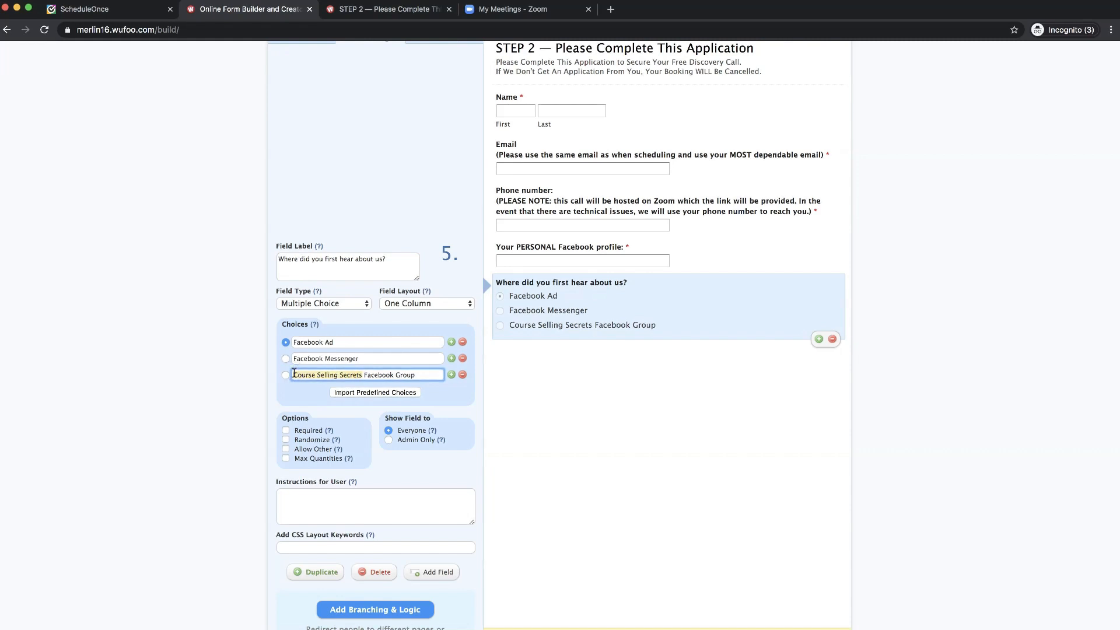
text(Fit)
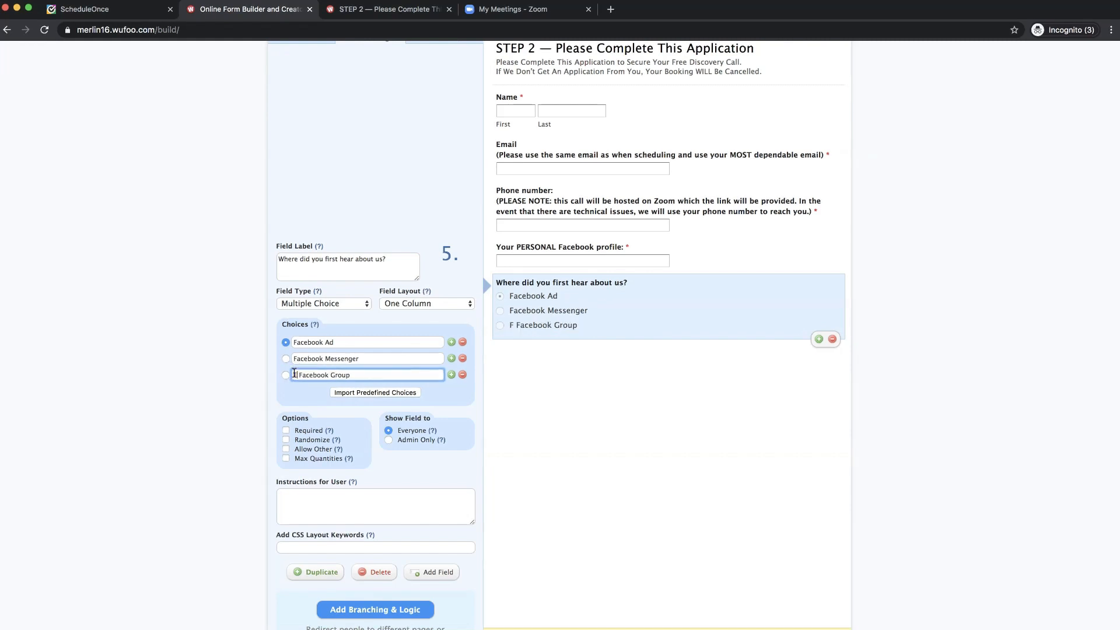
text(Camp)
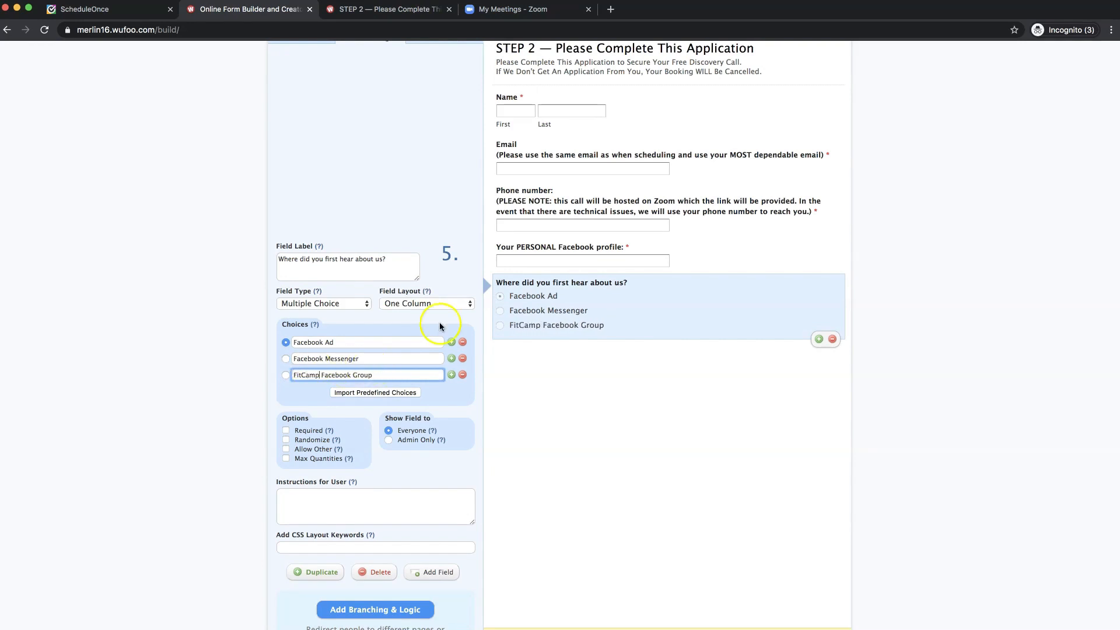
- Add 'Email' as the fourth answer choice
click(408, 9)
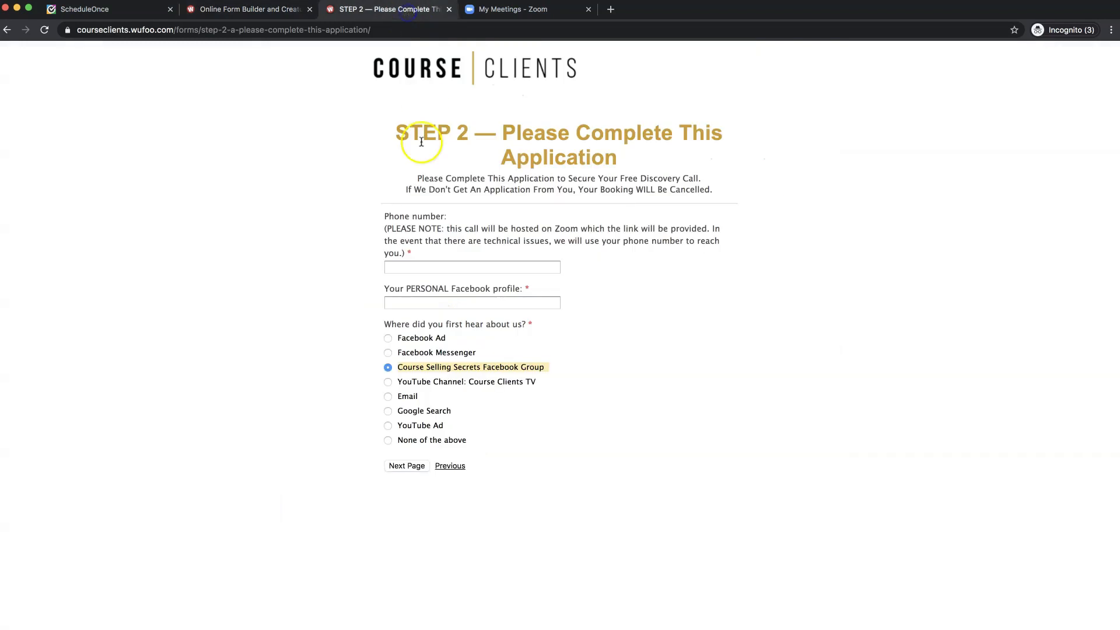
click(411, 399)
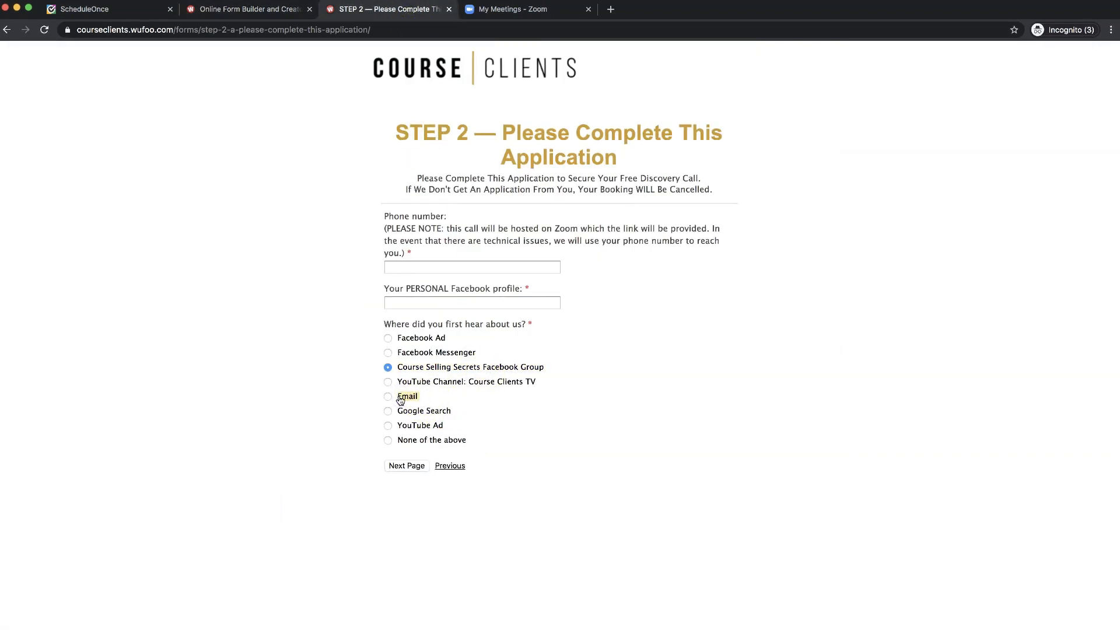
click(260, 12)
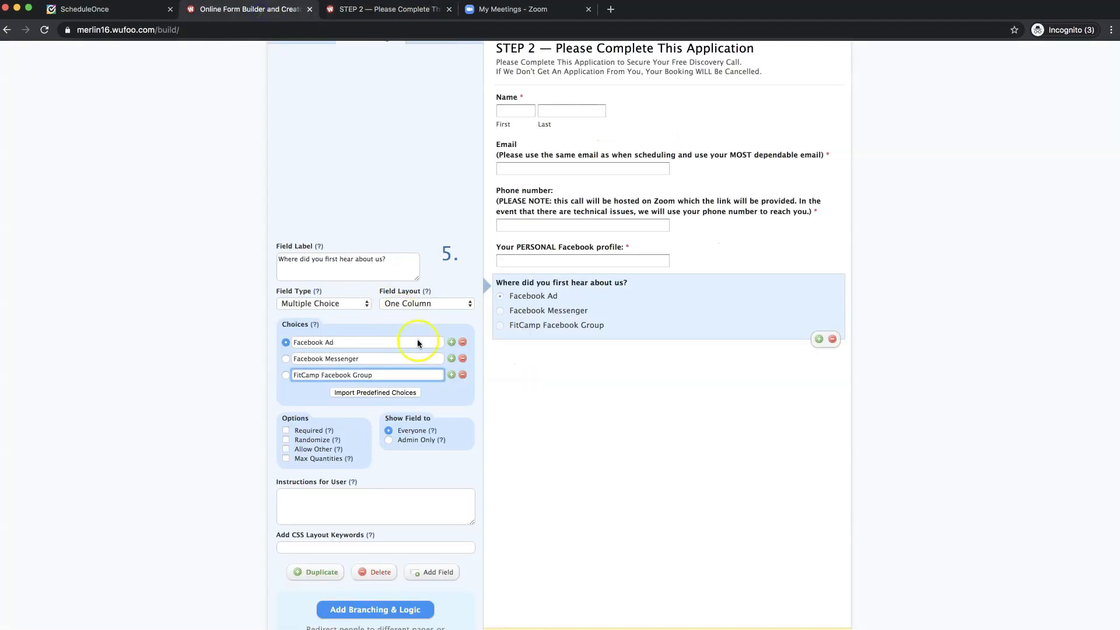
click(452, 375)
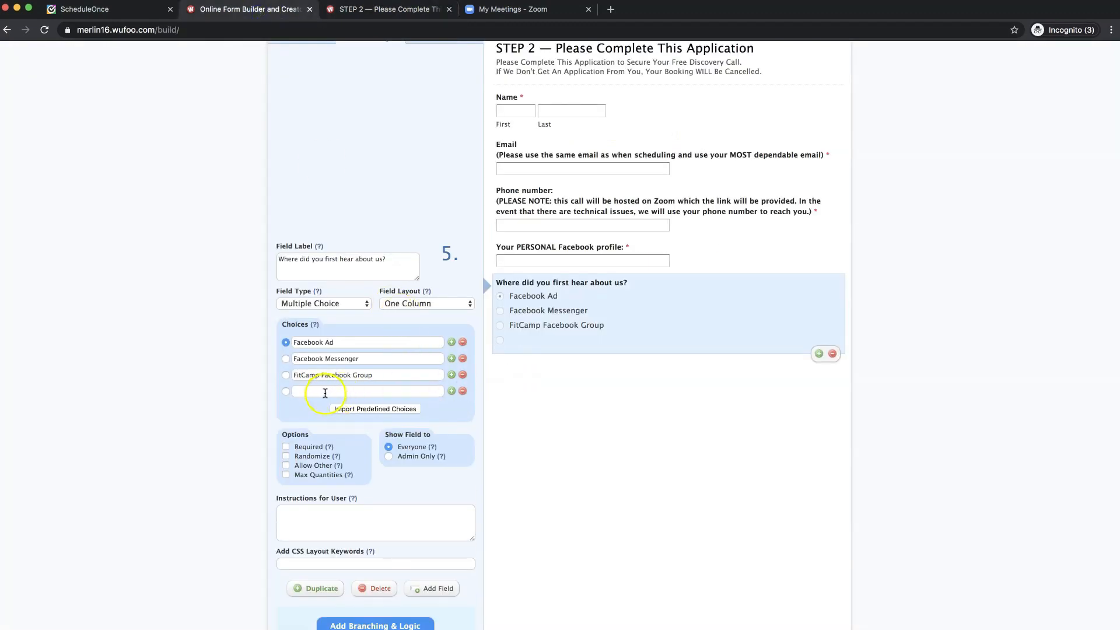
click(325, 391)
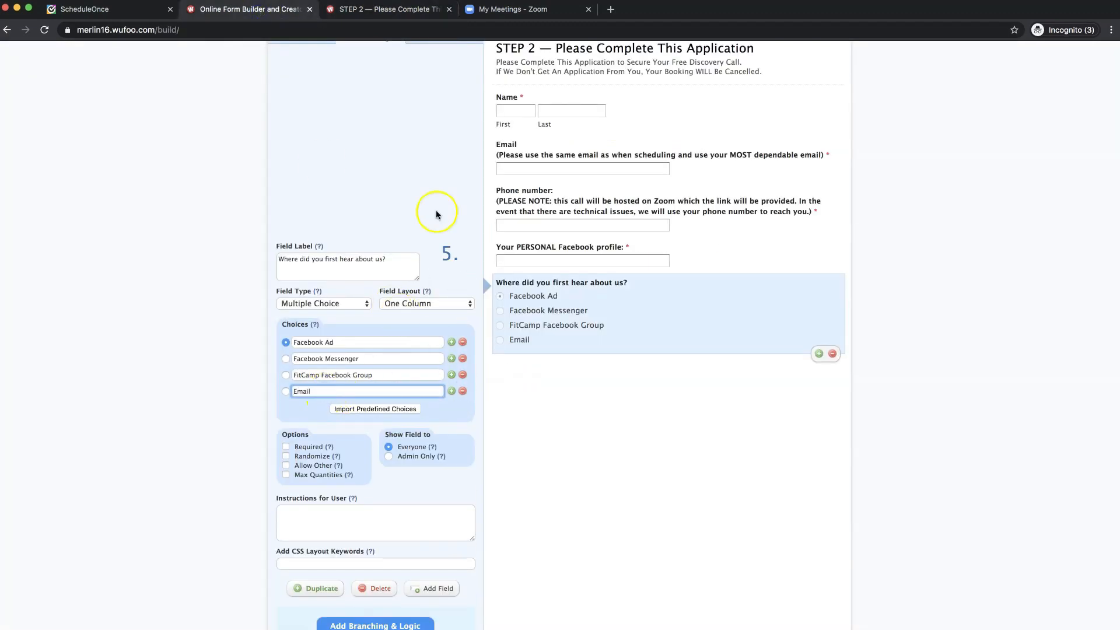
- Add 'Google Search' as the fifth answer choice
click(389, 13)
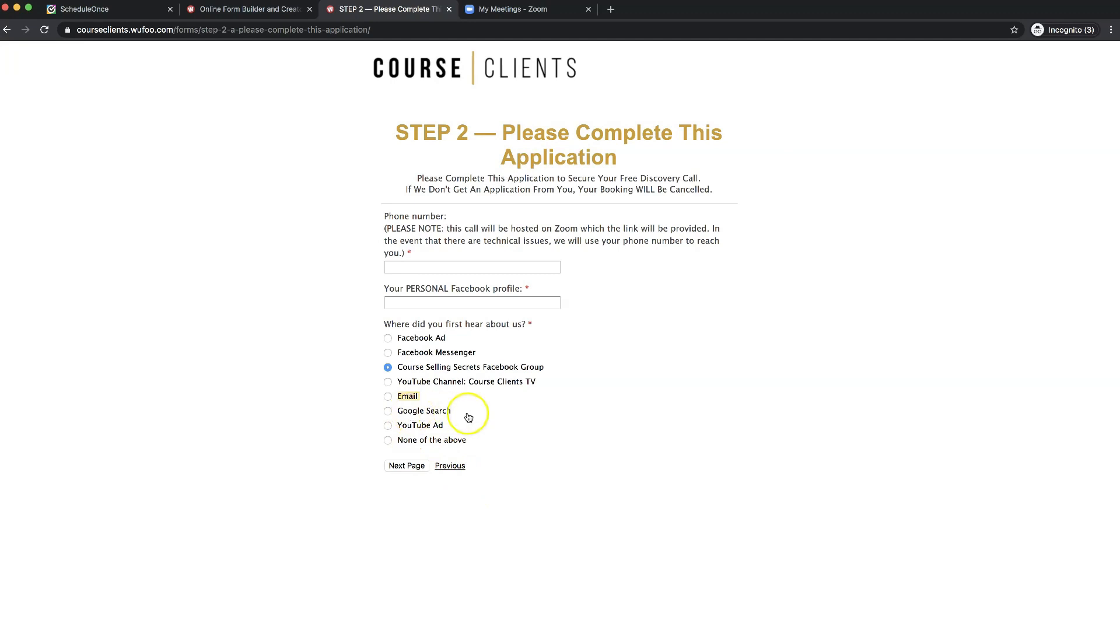
click(398, 412)
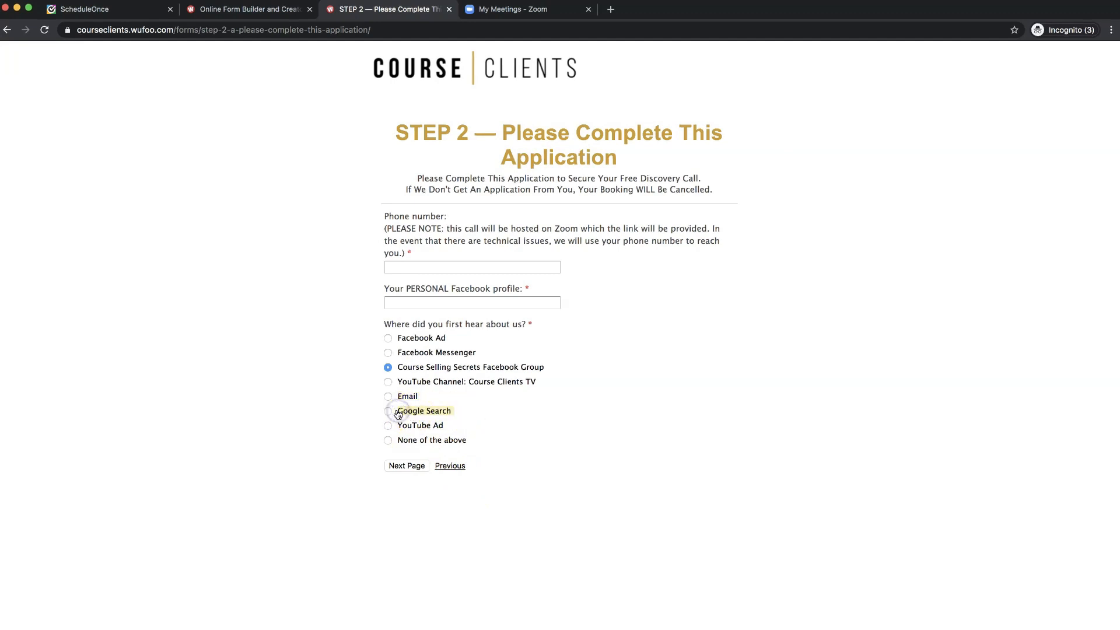
click(255, 9)
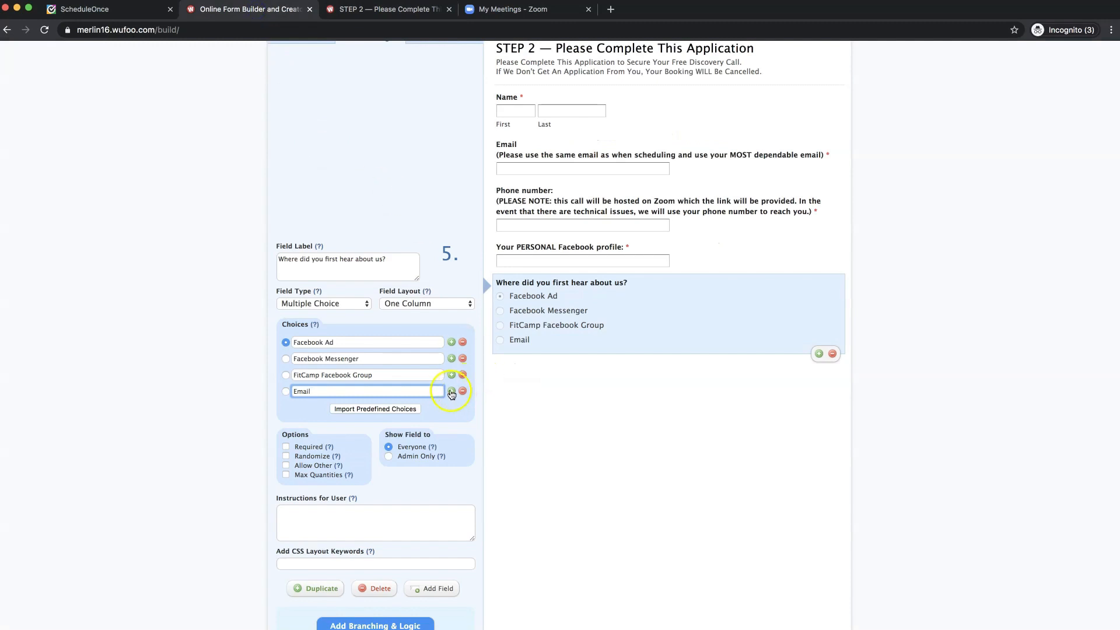
click(452, 391)
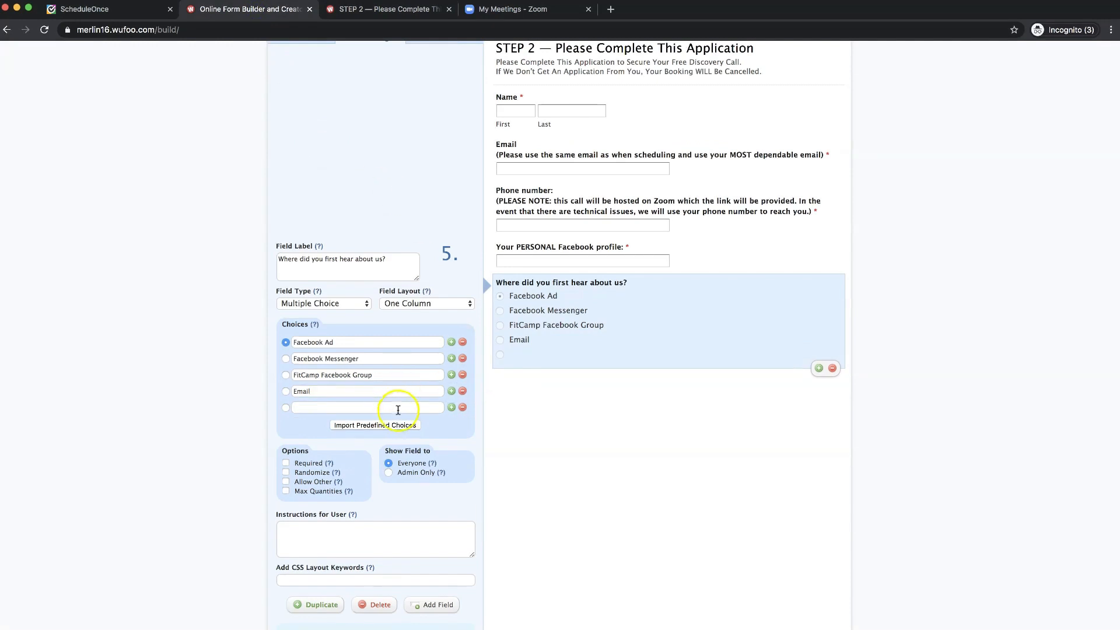
click(398, 408)
text(Google Search)
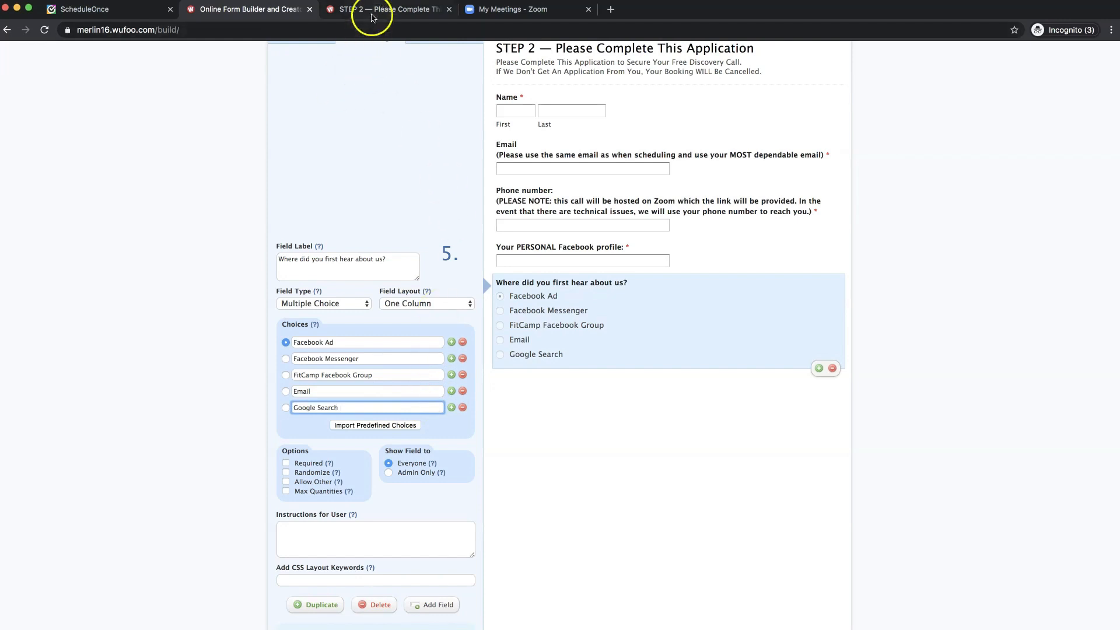
- Add 'None of the above' as the sixth answer choice
click(372, 13)
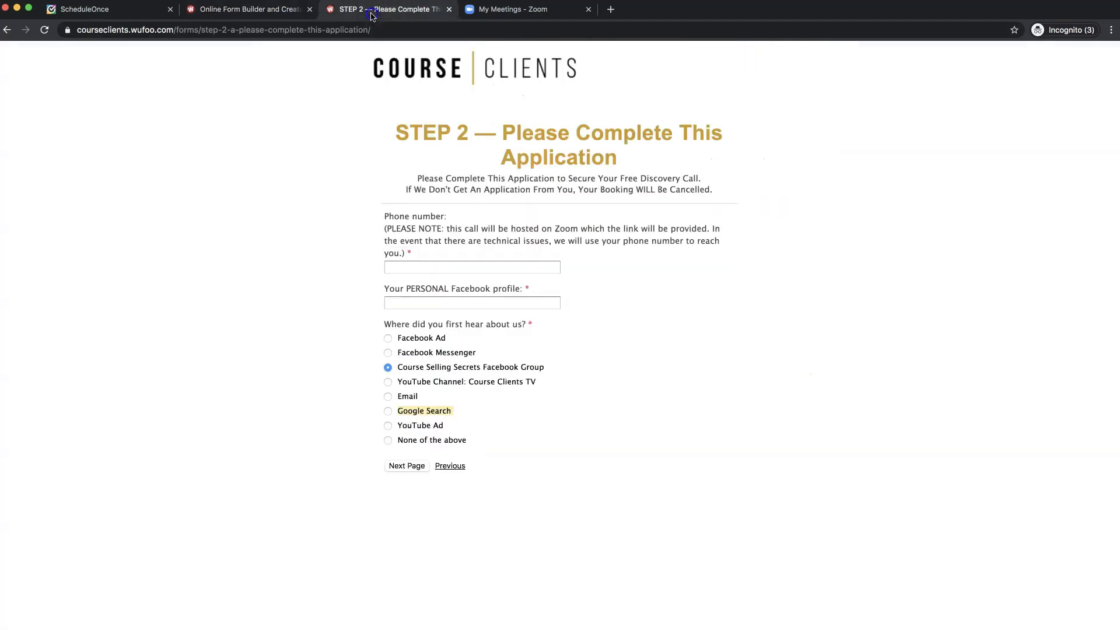
click(408, 430)
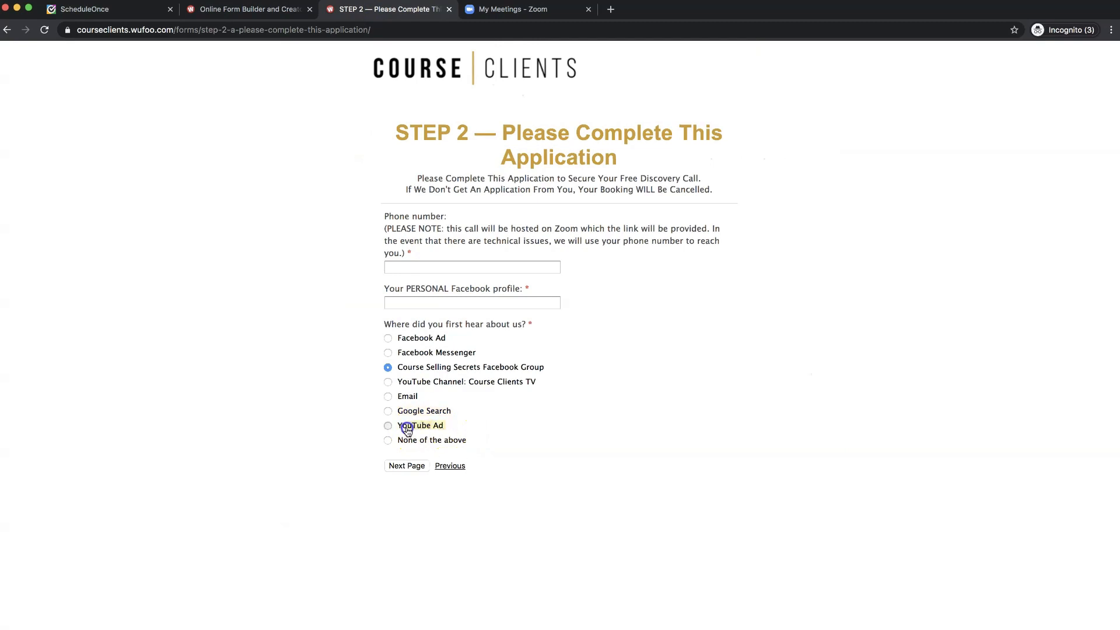
click(474, 442)
drag(474, 442, 400, 445)
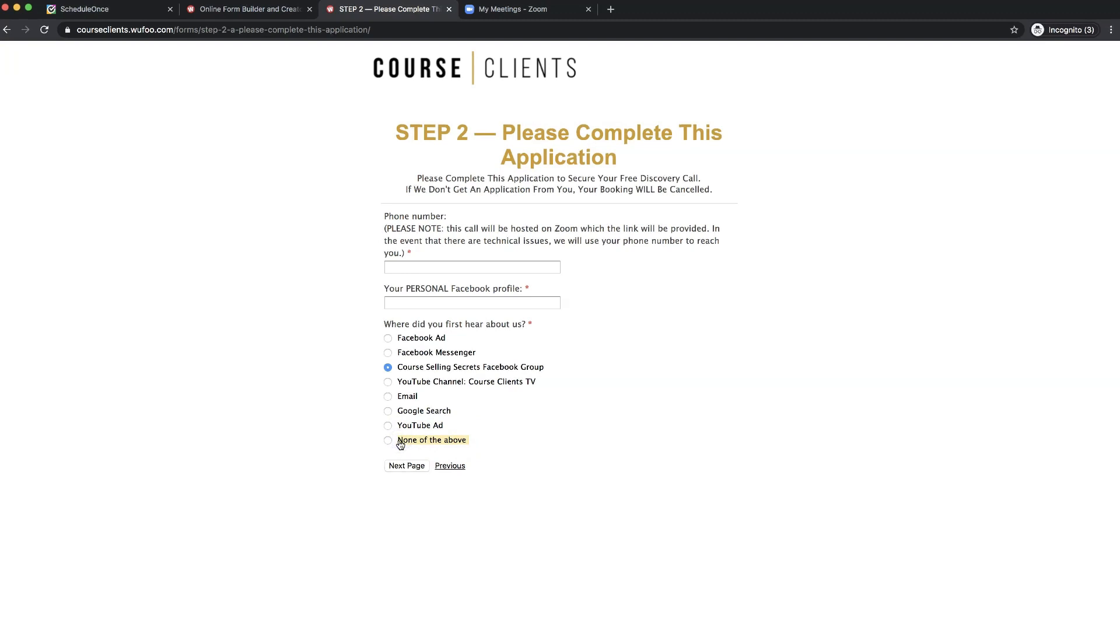
click(238, 13)
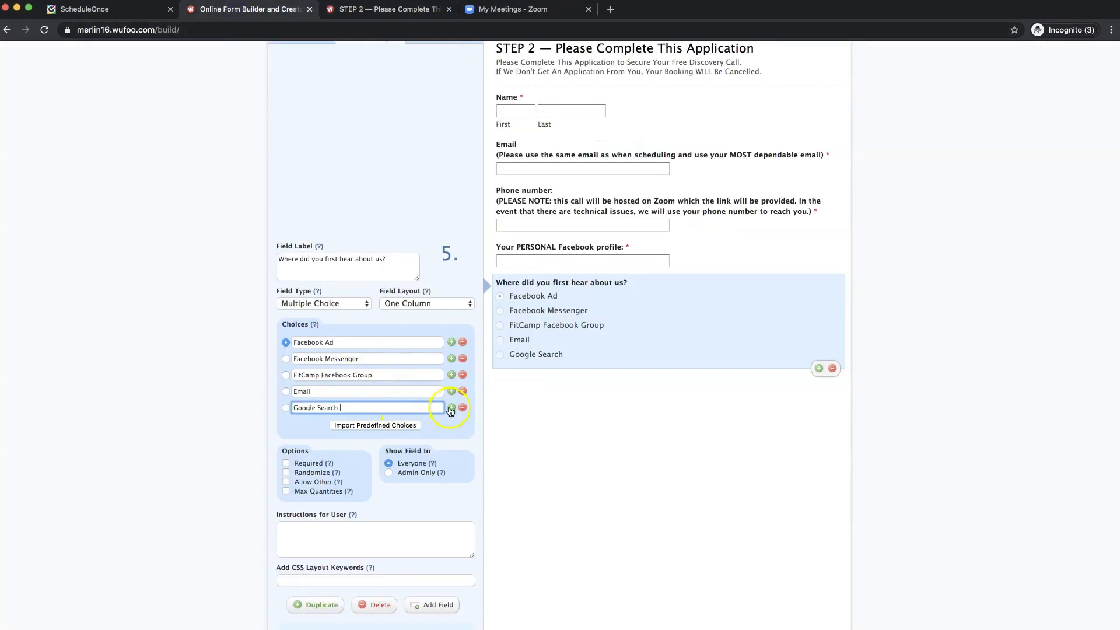
click(451, 407)
click(323, 424)
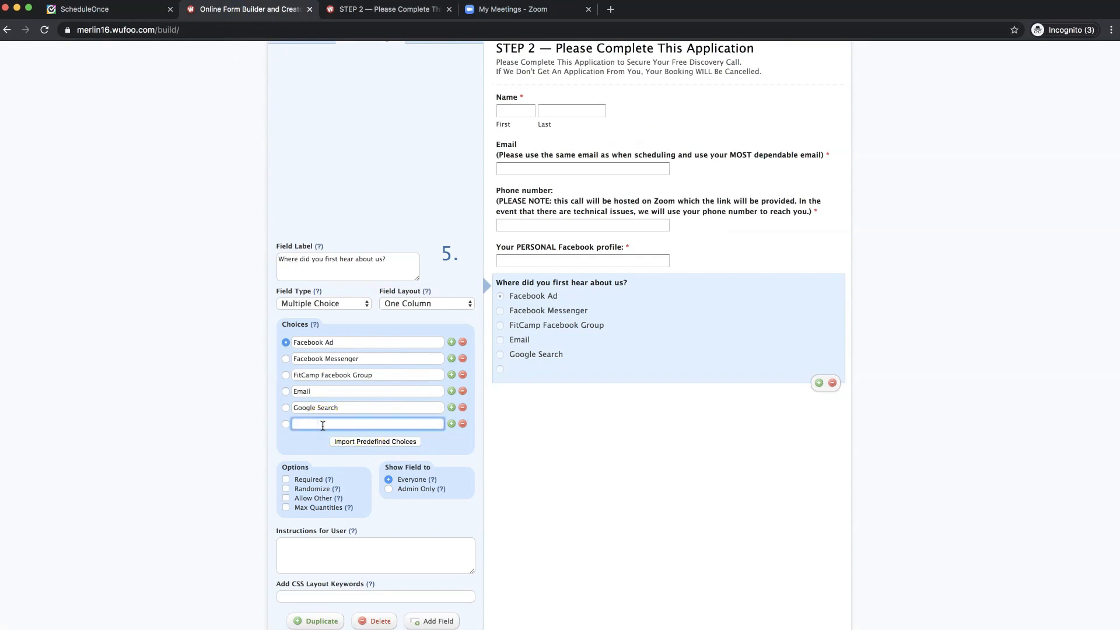
text(None of the above)
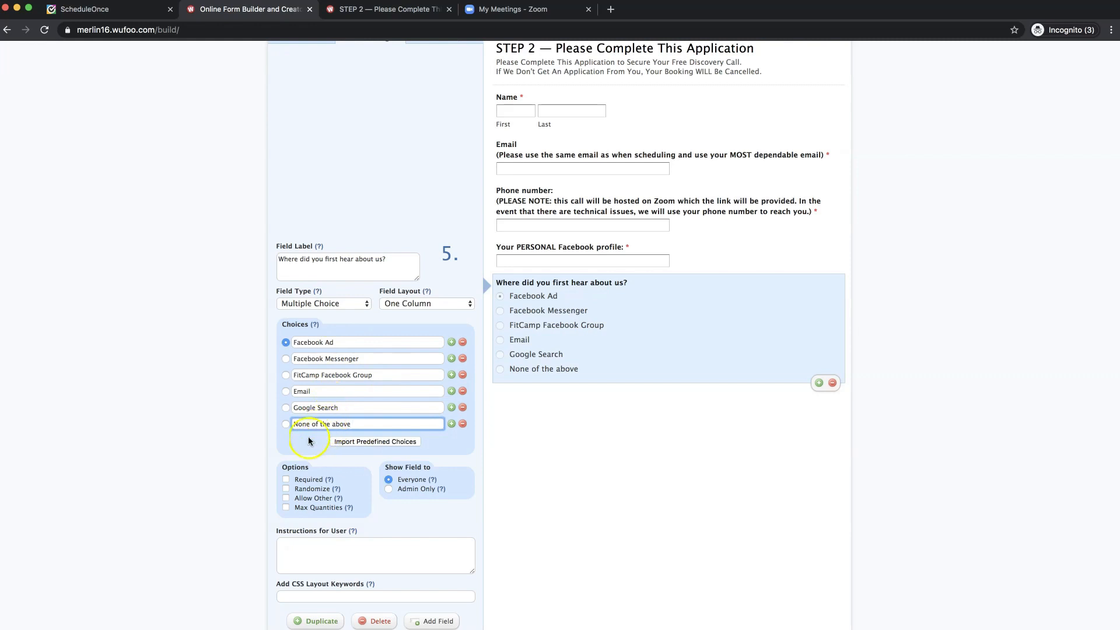
- Mark 'Where did you first hear about us?' Required and copy the live form's course business question
click(286, 482)
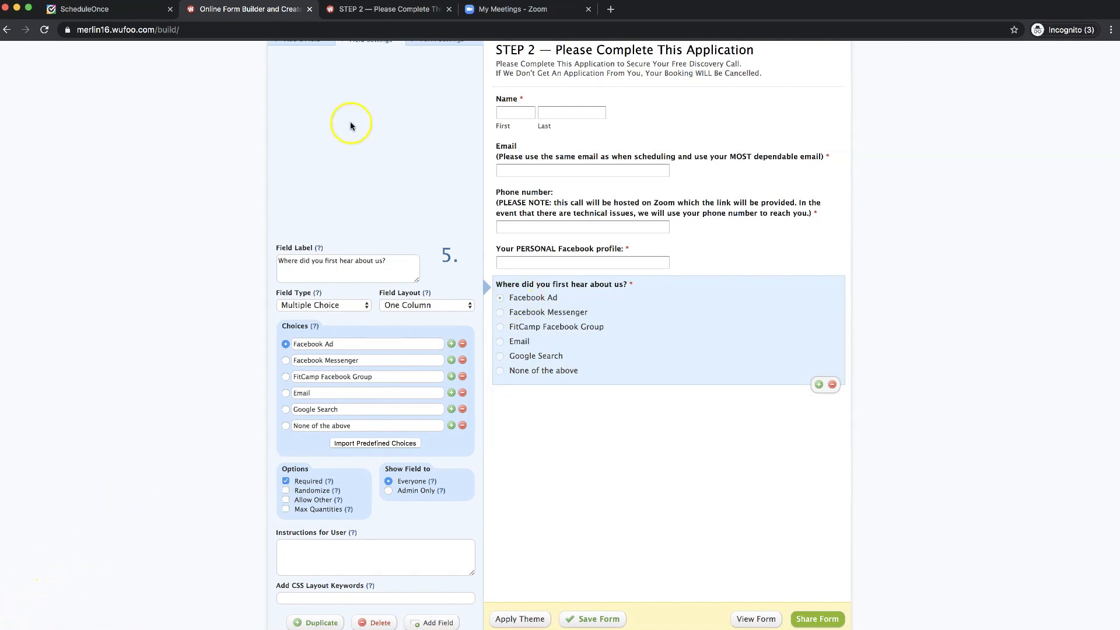
click(363, 18)
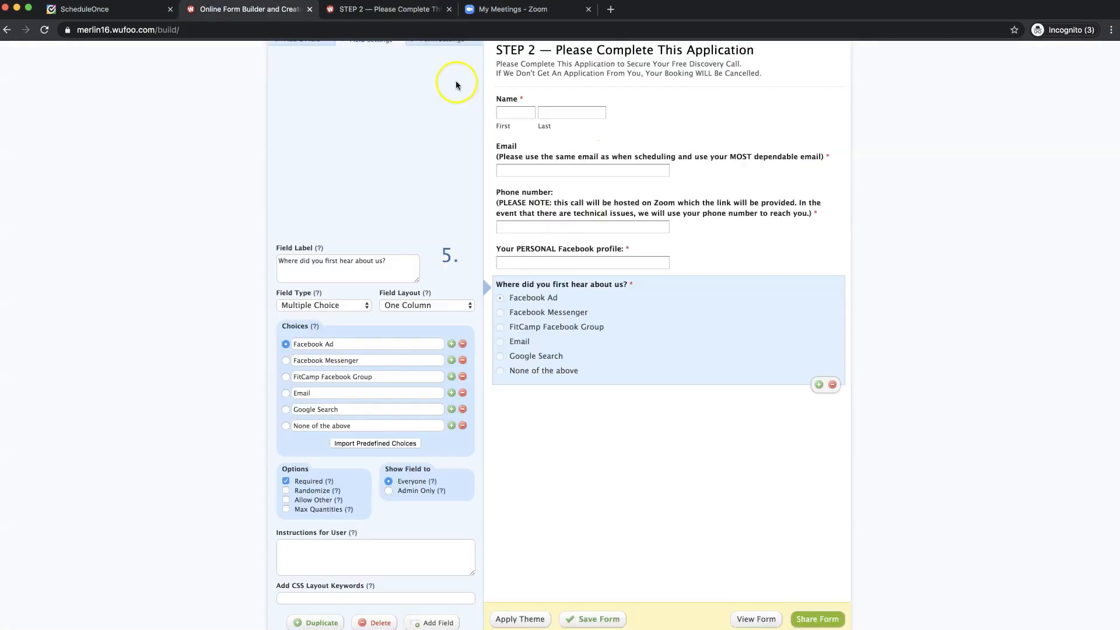
click(384, 16)
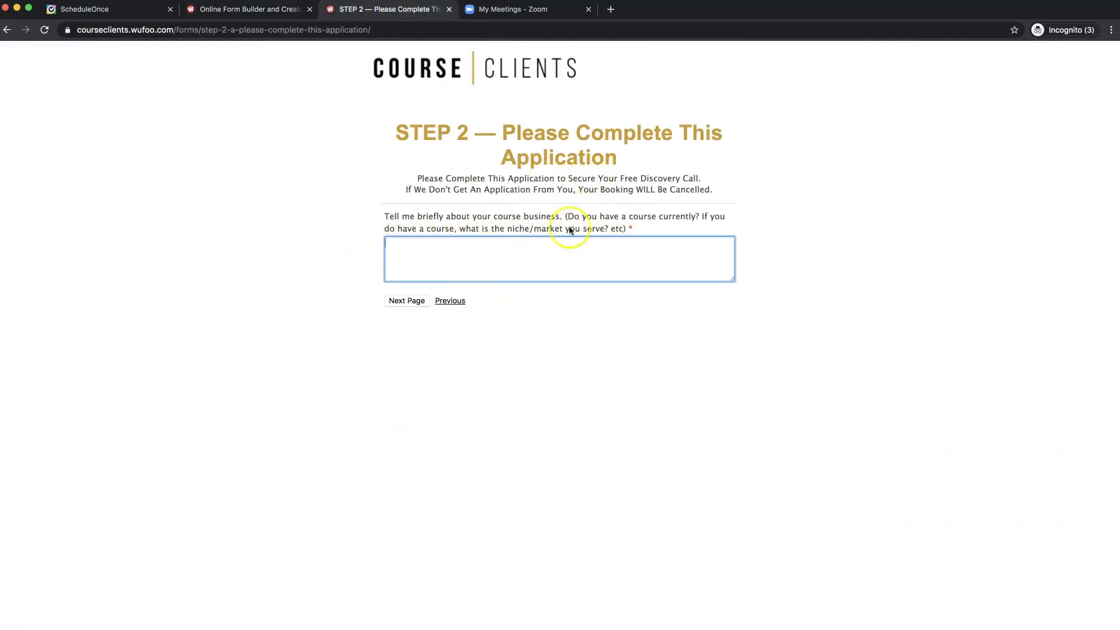
click(469, 219)
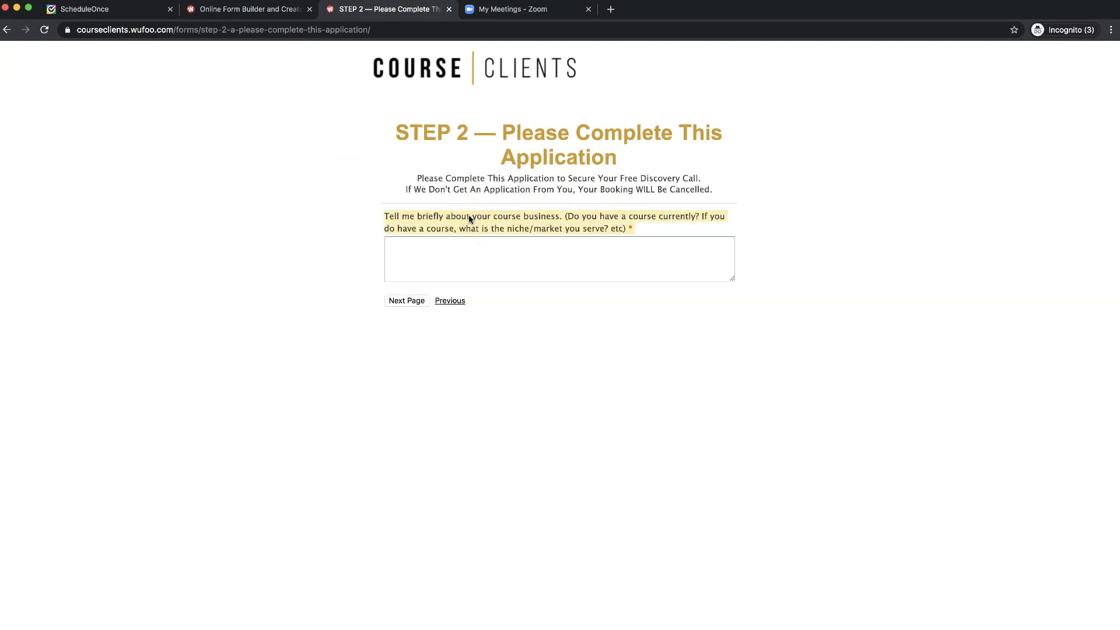
click(271, 12)
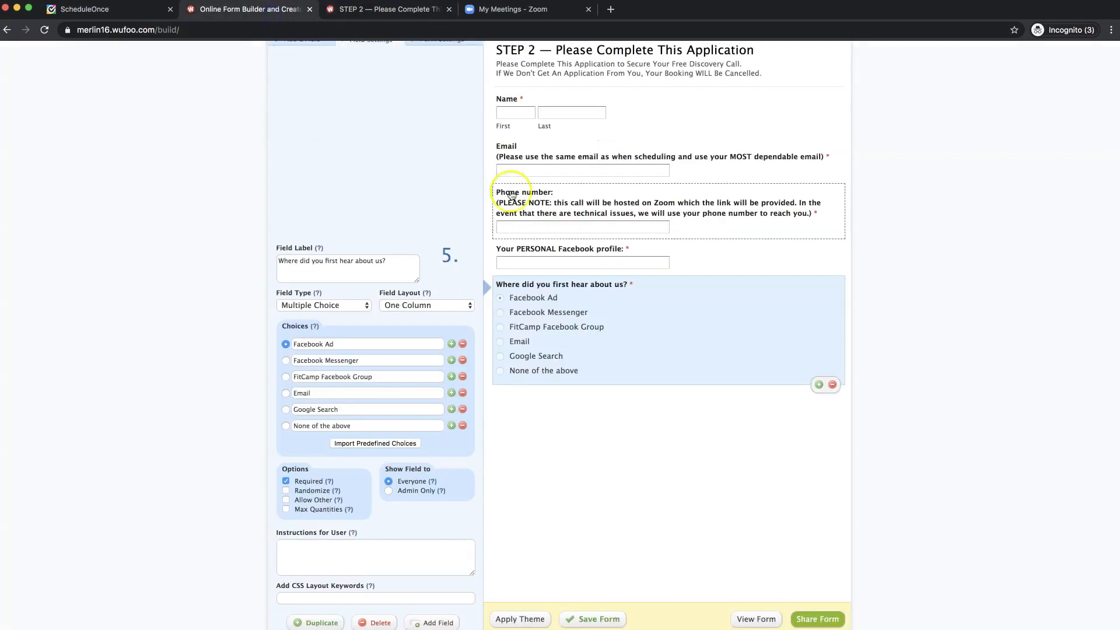
scroll(563, 363, up, 2)
scroll(484, 298, down, 1)
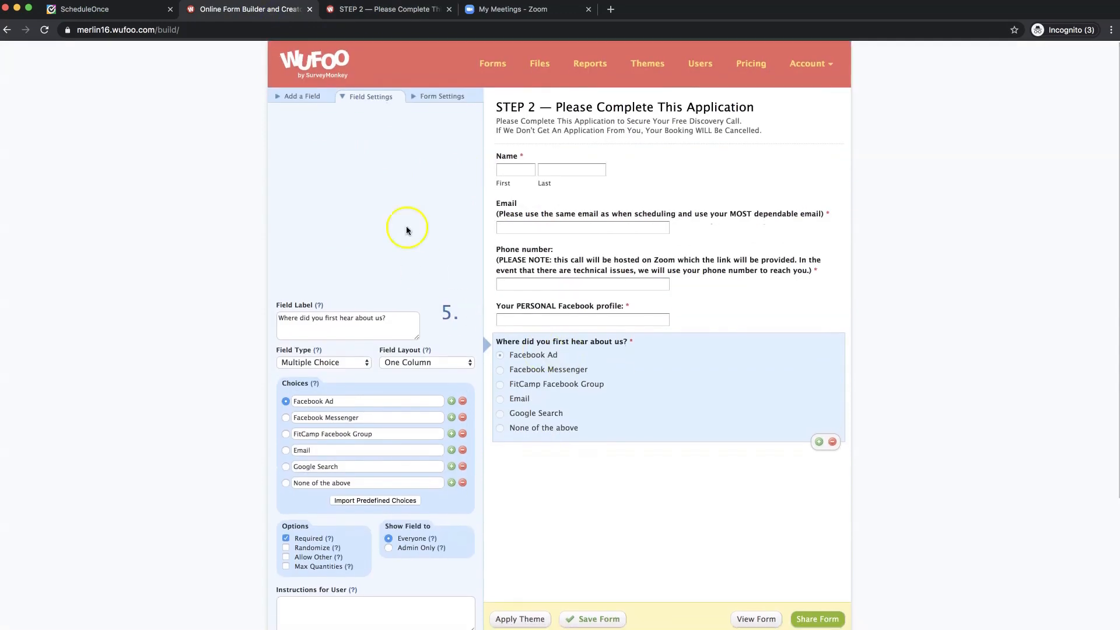
click(310, 98)
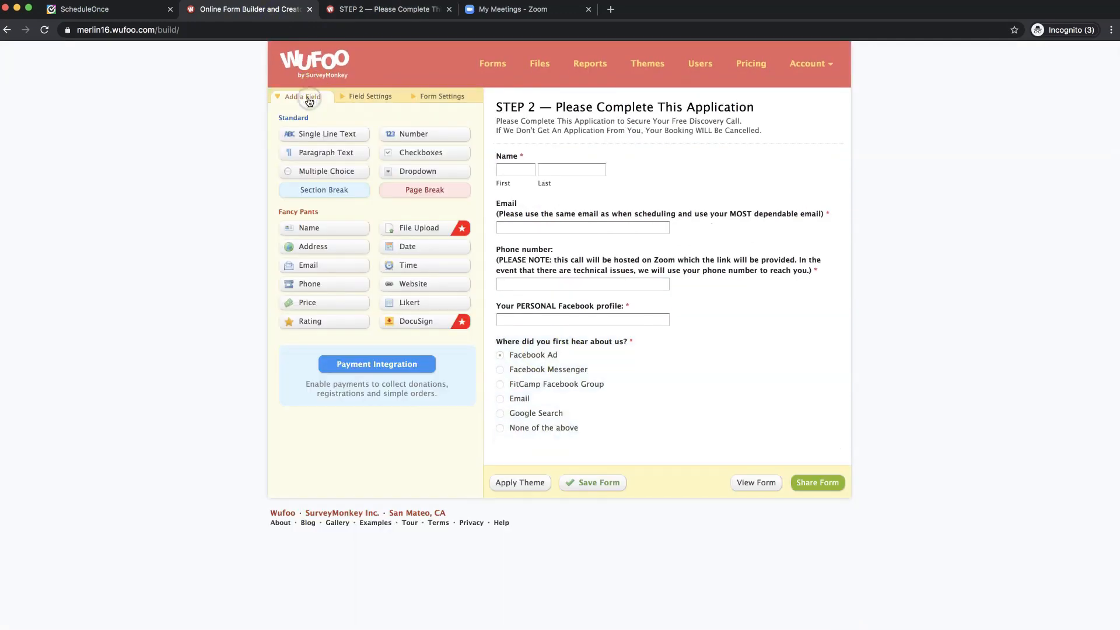
- Add a Paragraph Text field and paste the copied question in as its label
click(328, 154)
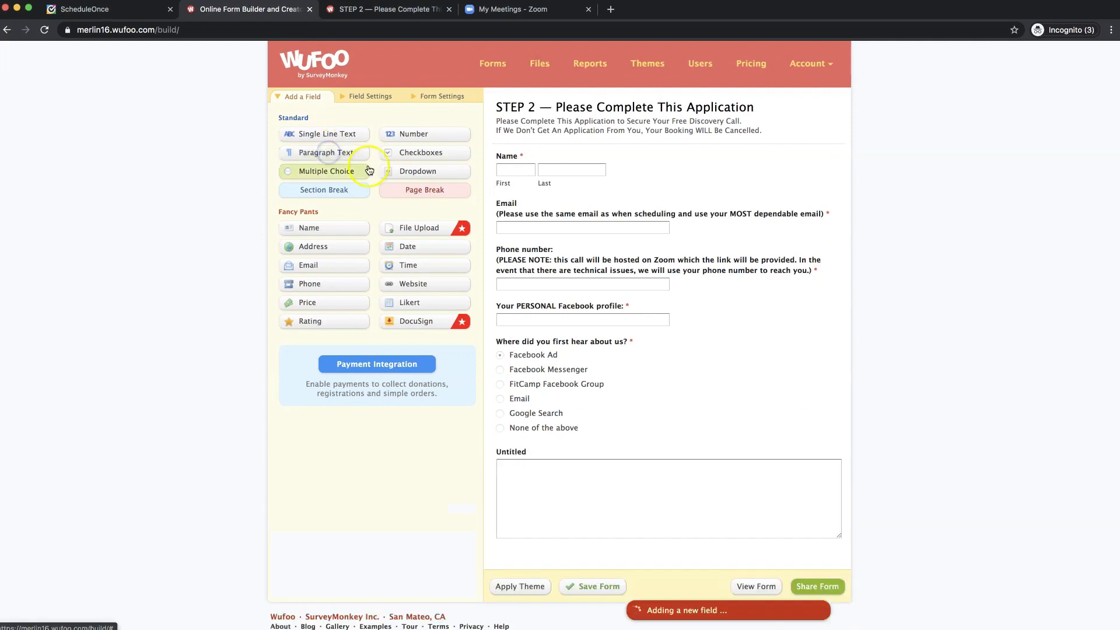
click(707, 478)
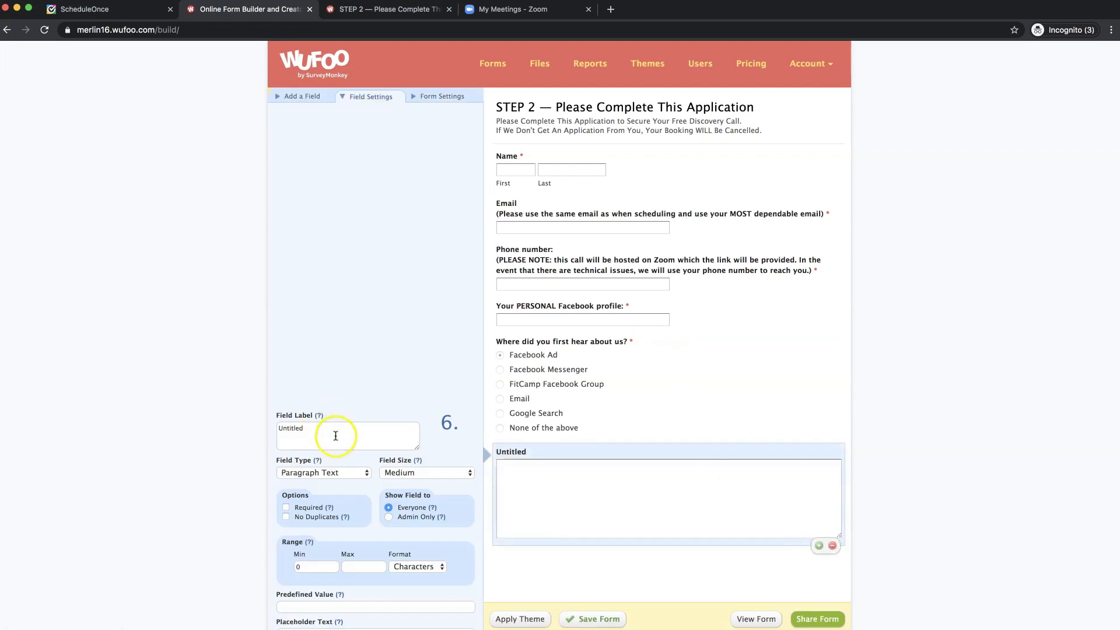
click(340, 437)
key(super+a)
text(Tell me briefly about your course business. (Do you have a course currently? If you do have a course, what is the niche/market you serve? etc) *)
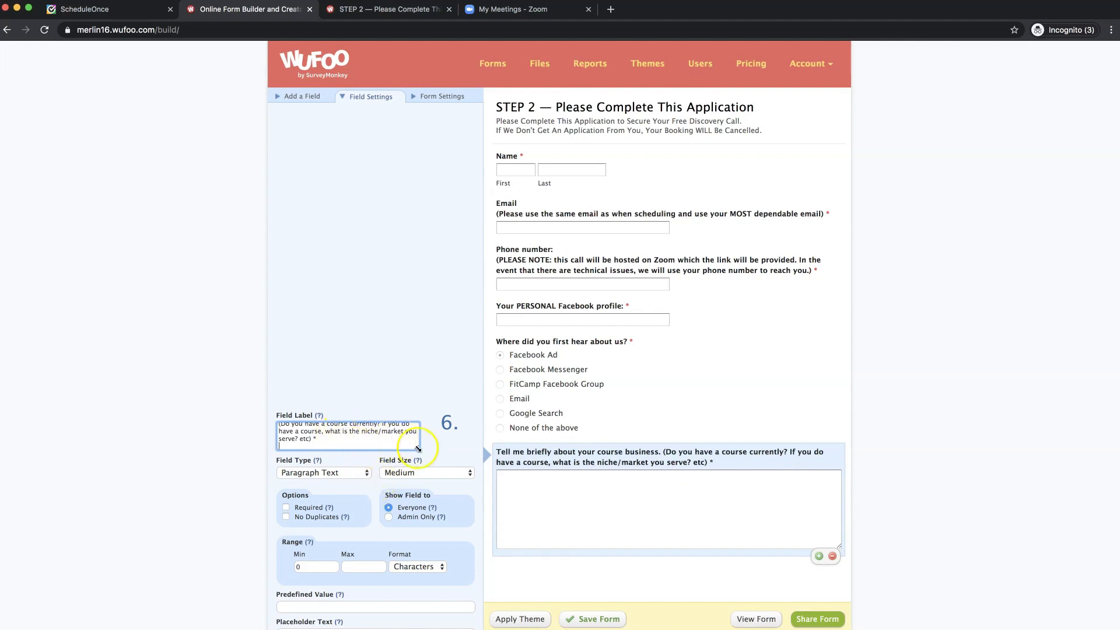
drag(417, 448, 467, 504)
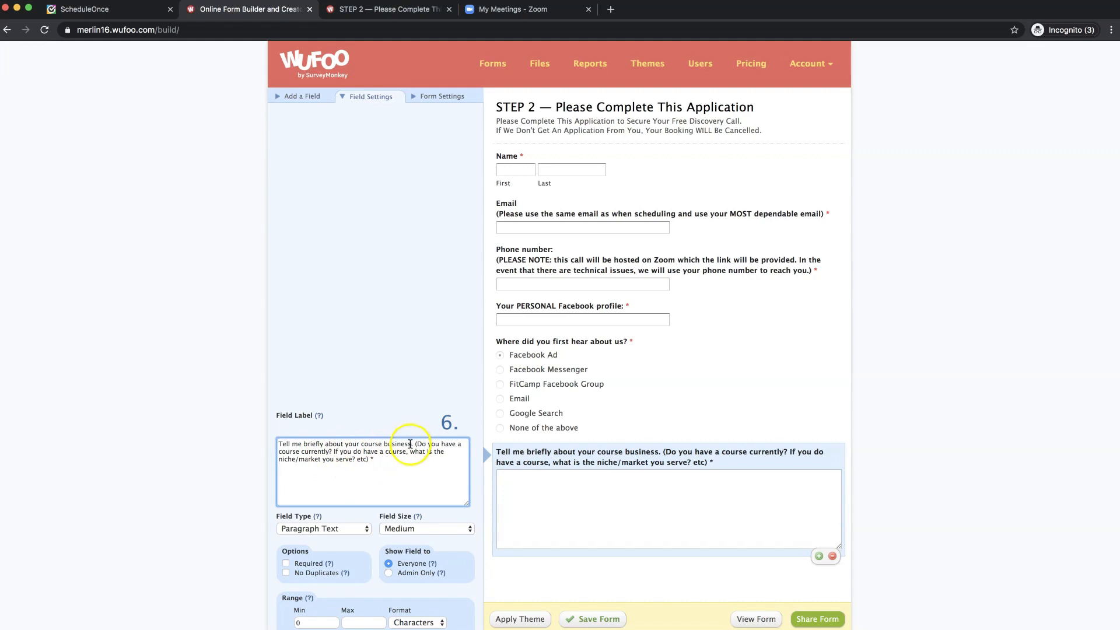
- Reword the label to ask about the 'fitness journey' and current 'training program'
drag(411, 444, 361, 444)
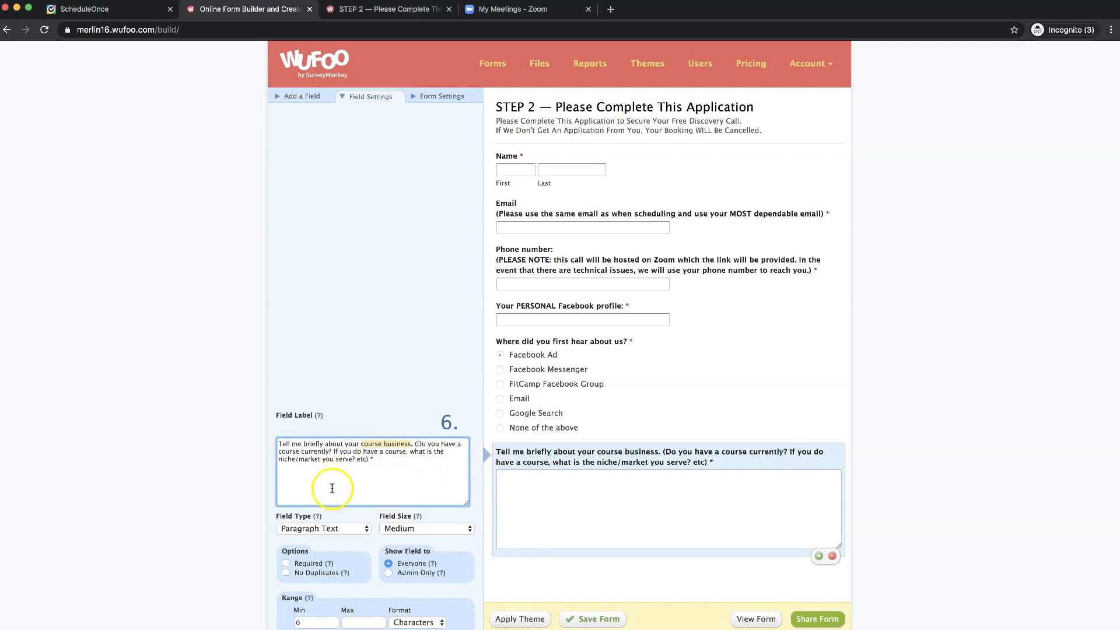
text(fitnes)
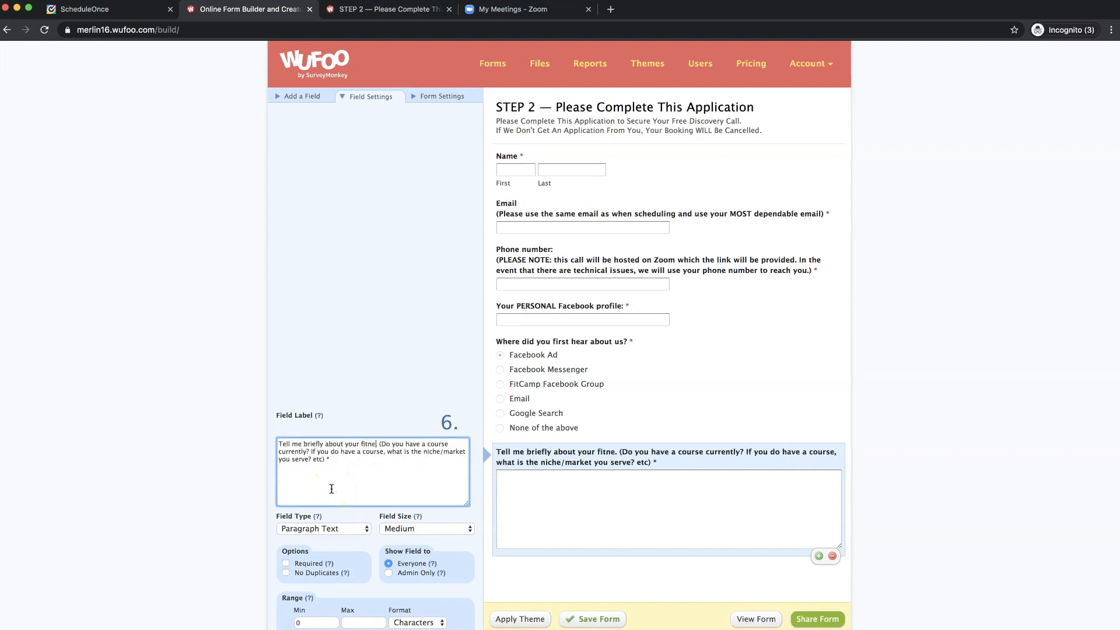
text(s journey)
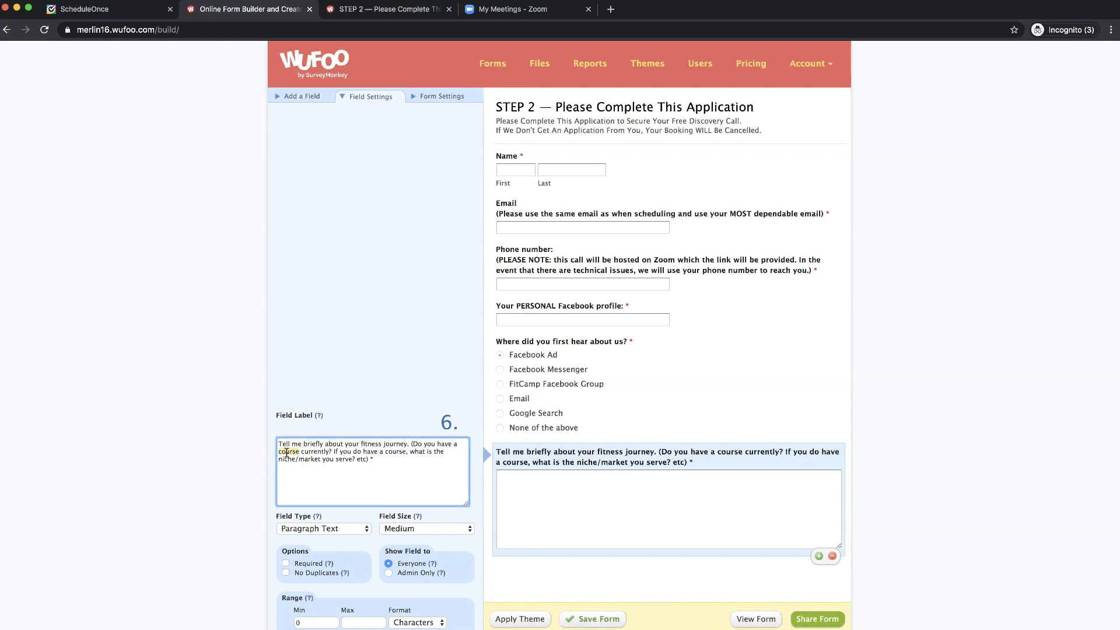
text(training )
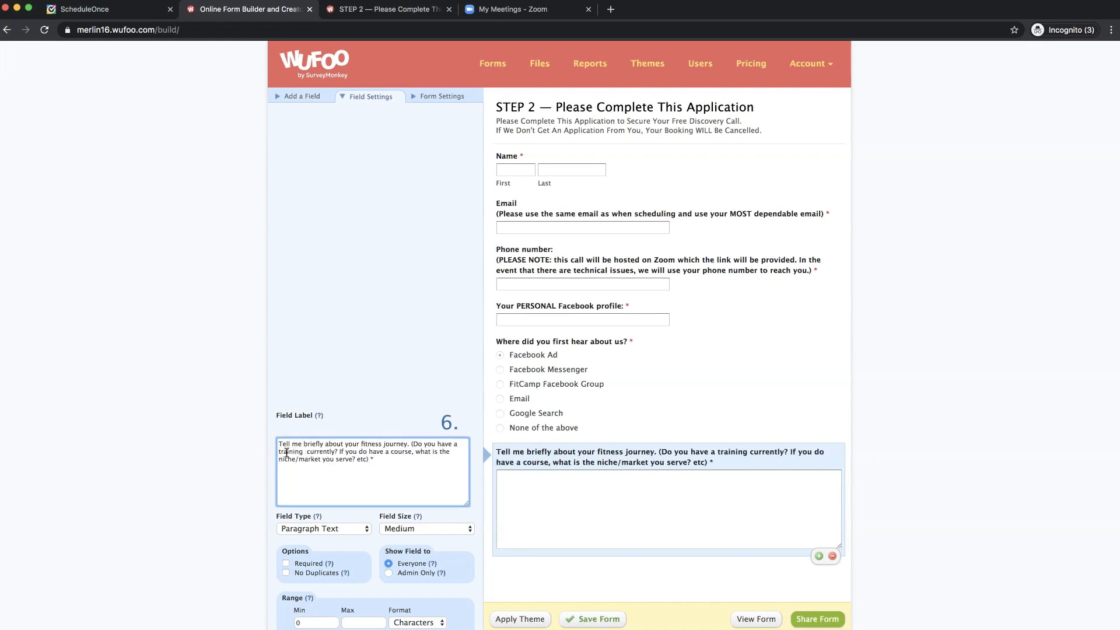
text(program)
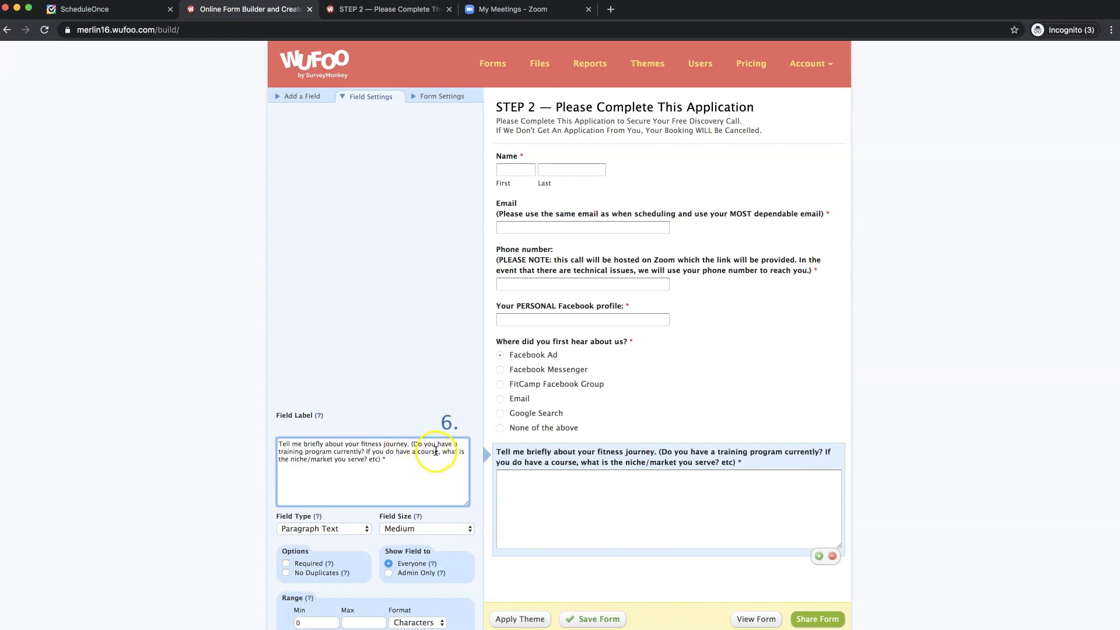
click(436, 452)
key(BackSpace)
key(BackSpace)
key(BackSpace)
key(BackSpace)
key(BackSpace)
key(BackSpace)
key(BackSpace)
key(BackSpace)
key(BackSpace)
key(BackSpace)
key(BackSpace)
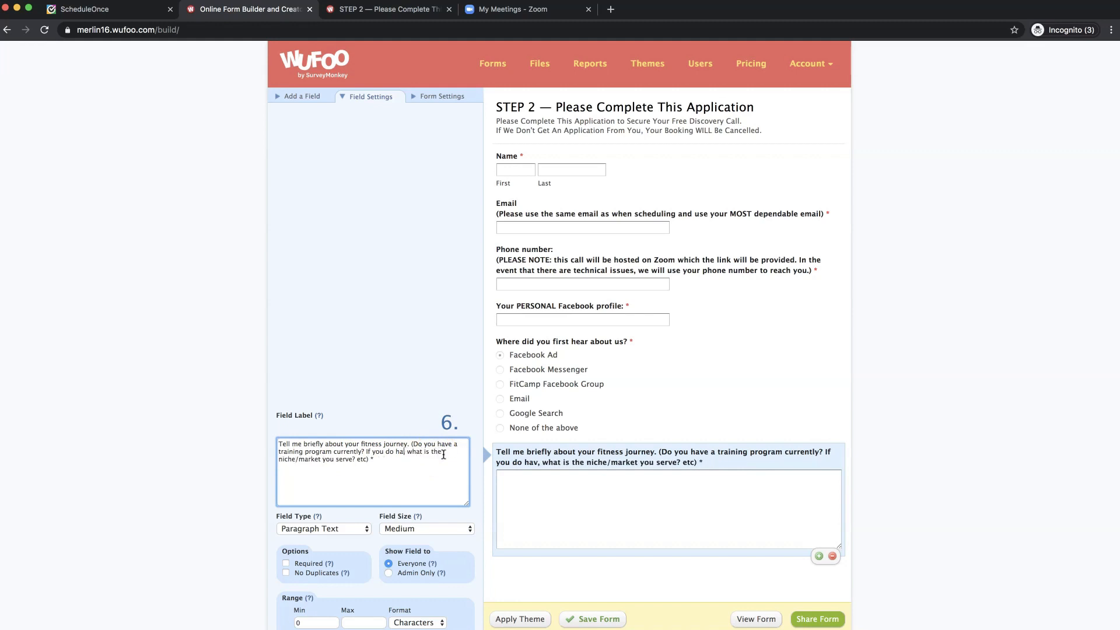
key(BackSpace)
key(BackSpace)
key(BackSpace)
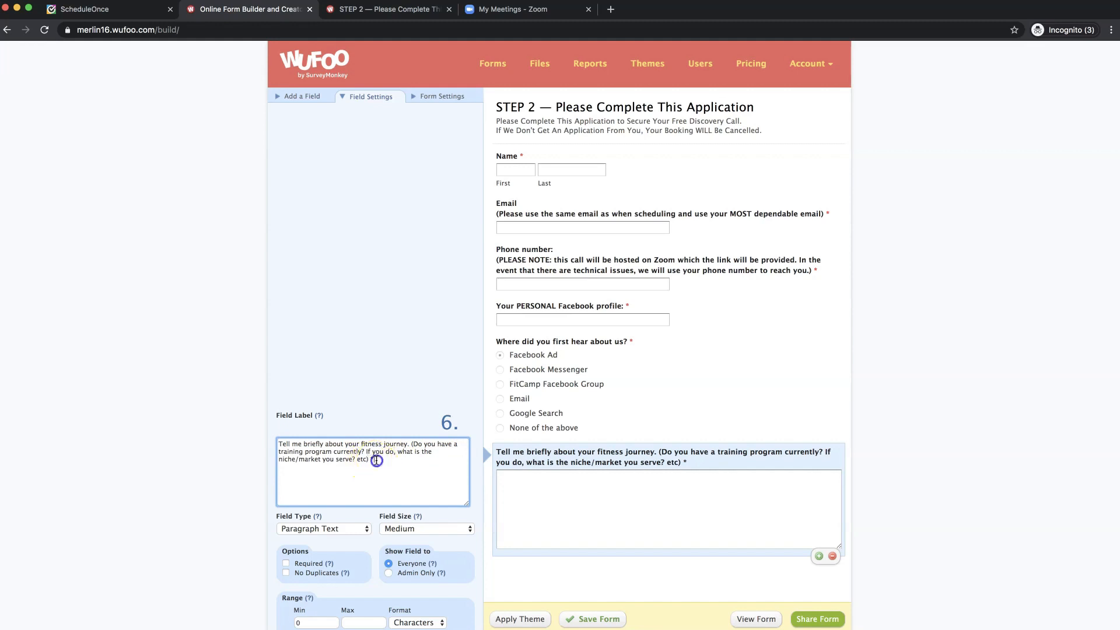
click(377, 461)
drag(369, 461, 279, 461)
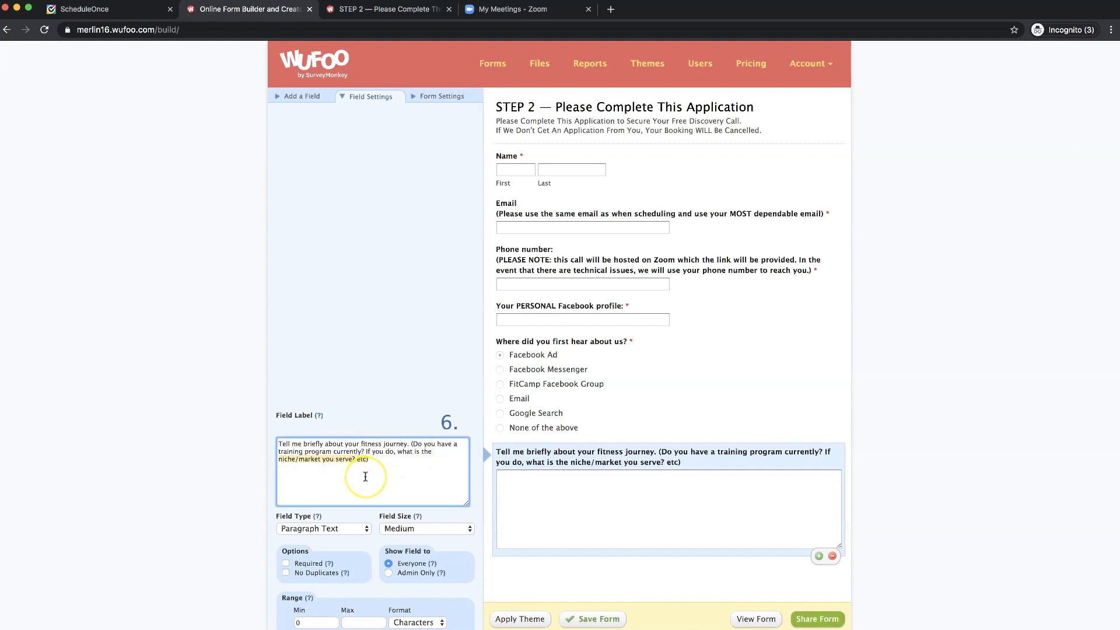
text(training)
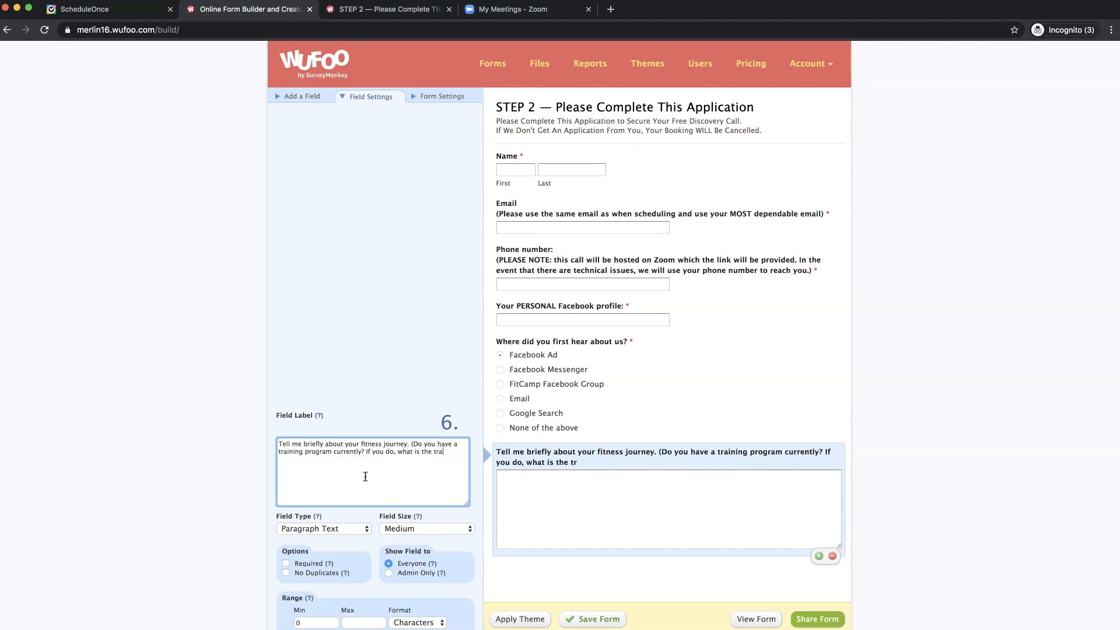
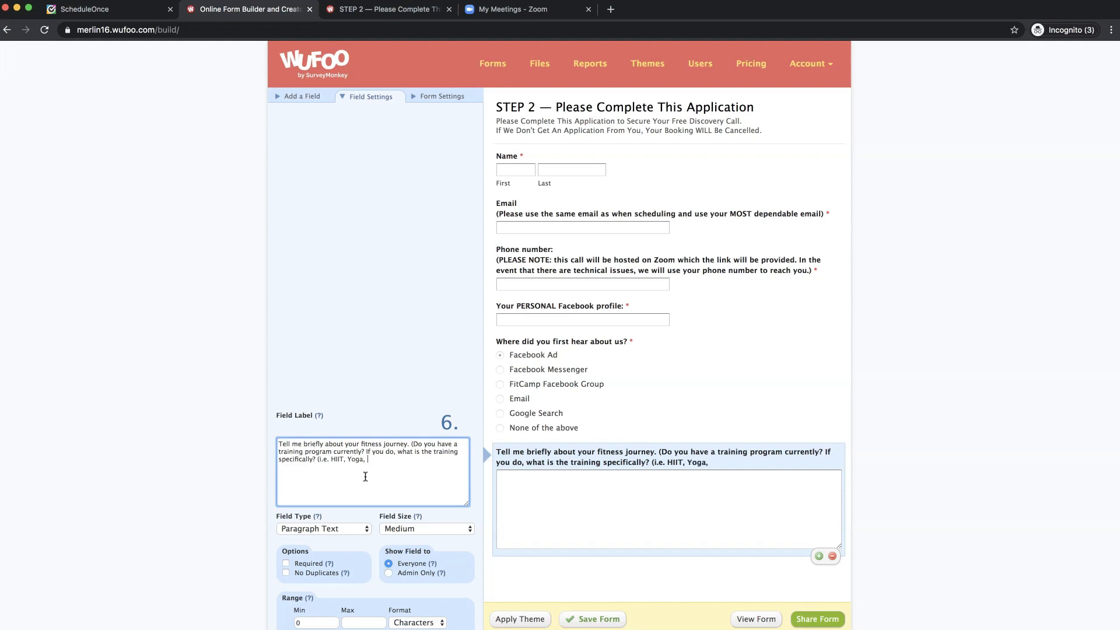
- End the fitness-journey label with 'Pilates' and make its answer box Small and required
text(ilates)
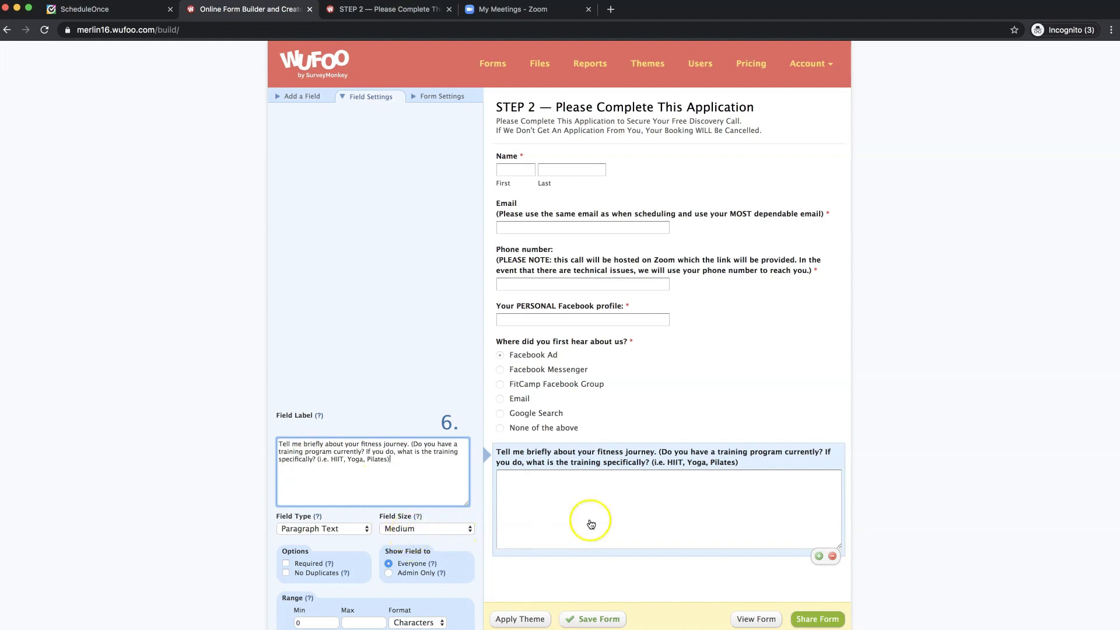
click(392, 529)
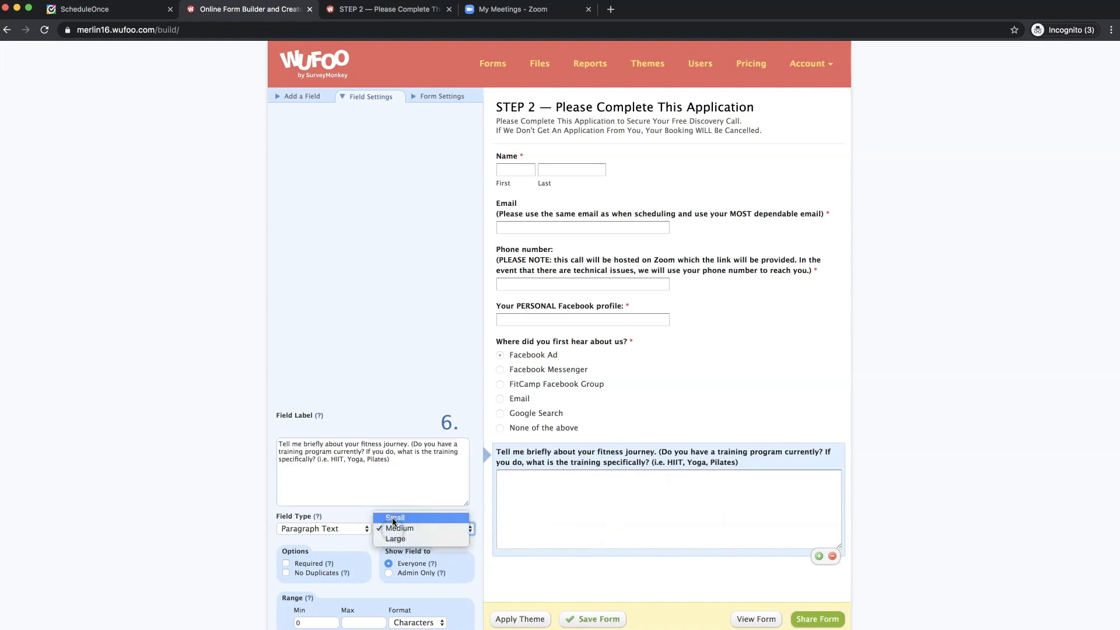
click(394, 521)
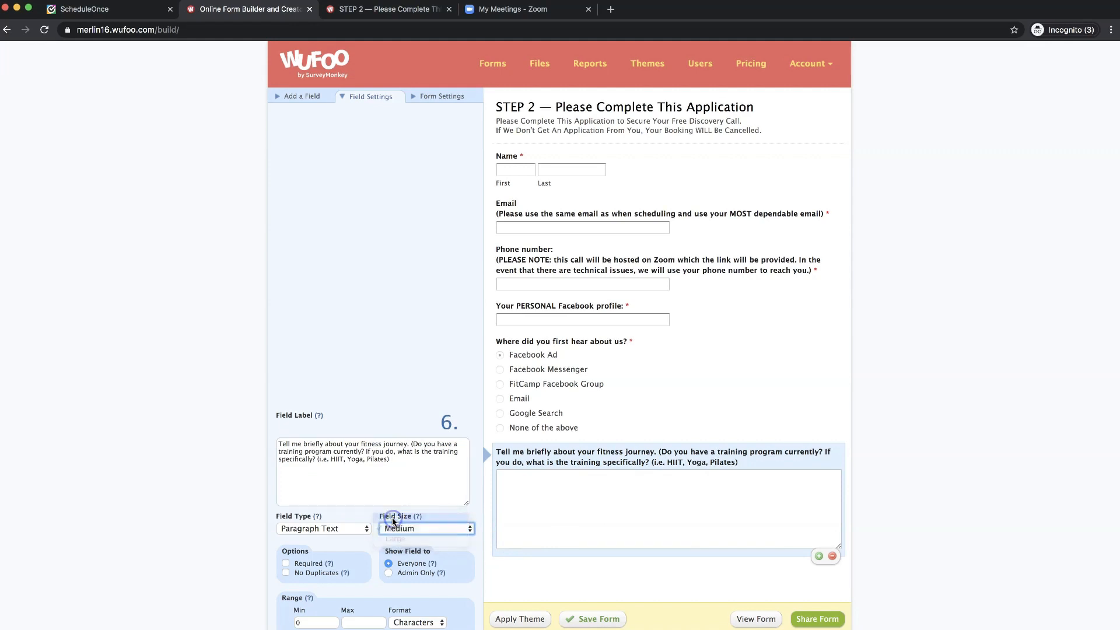
click(286, 564)
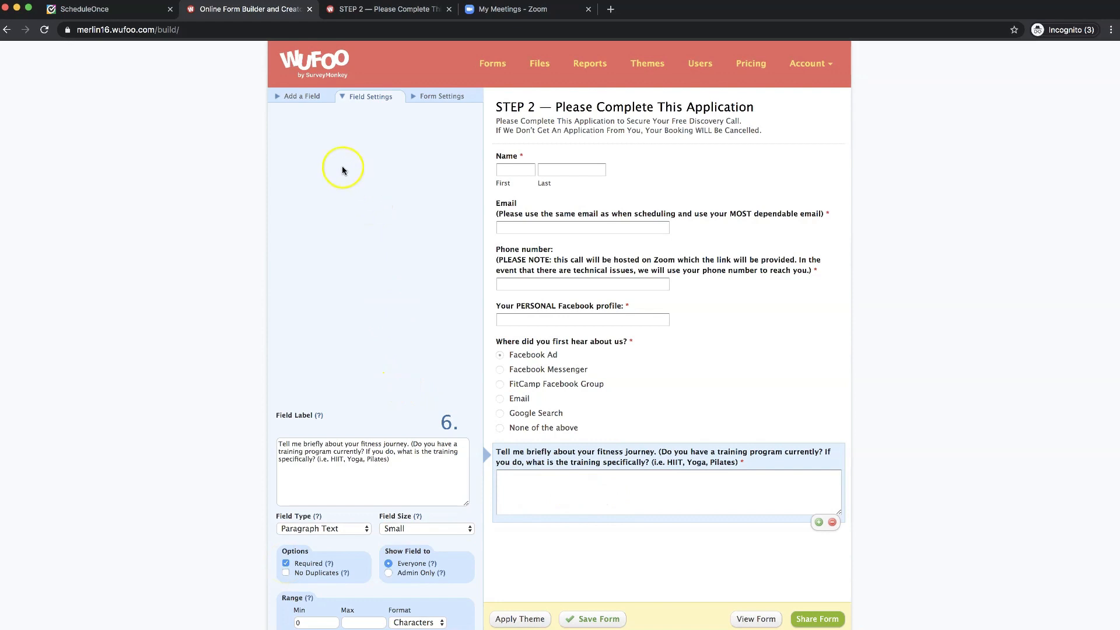
click(300, 96)
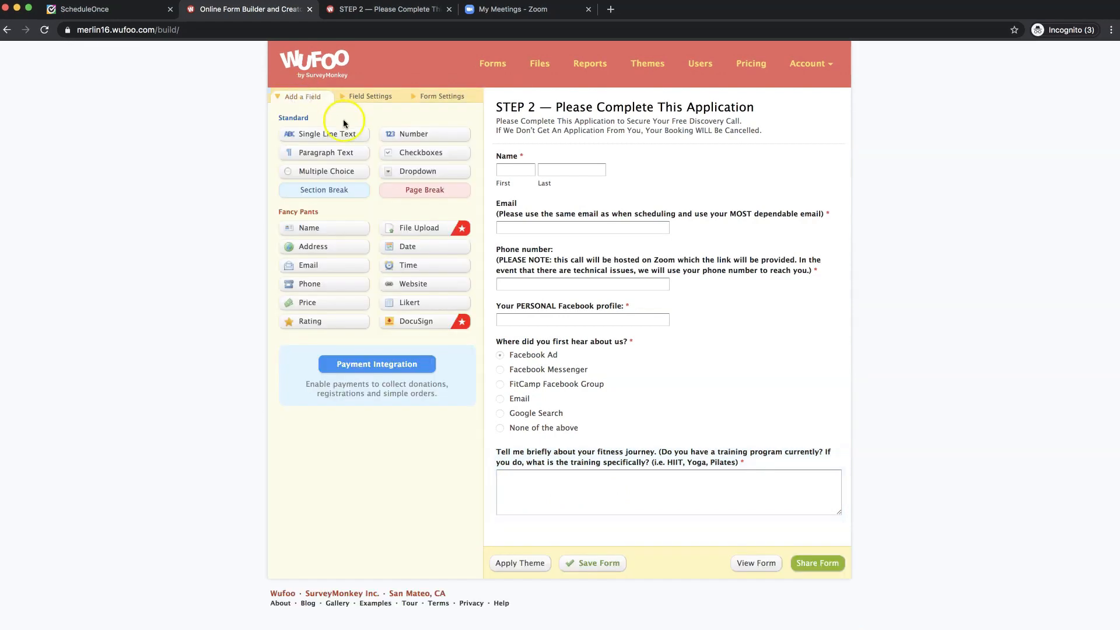
click(361, 9)
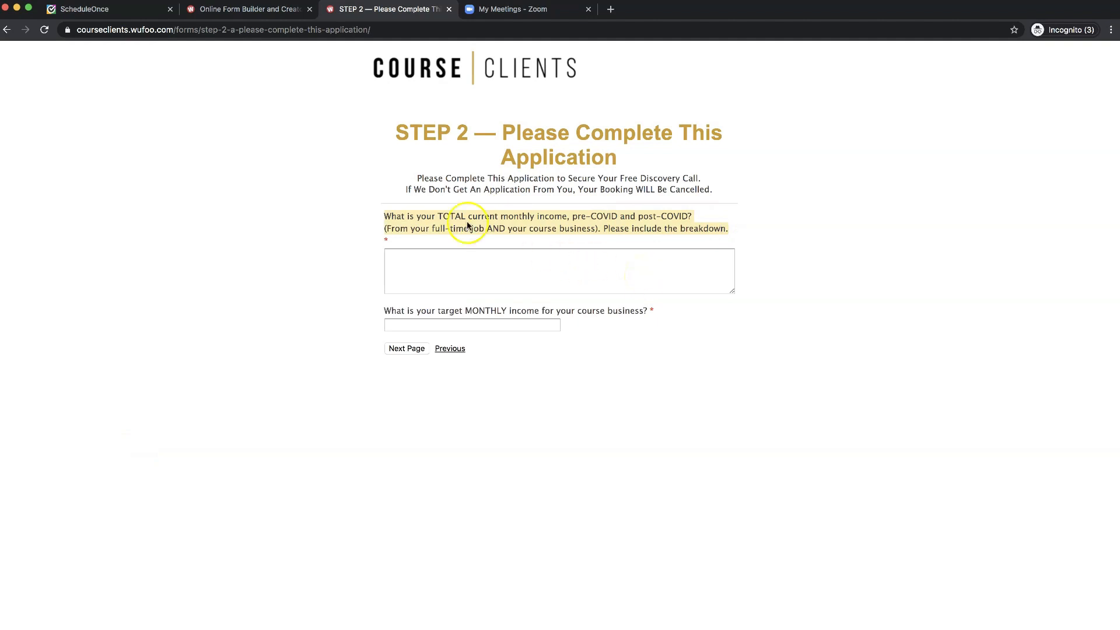
click(252, 10)
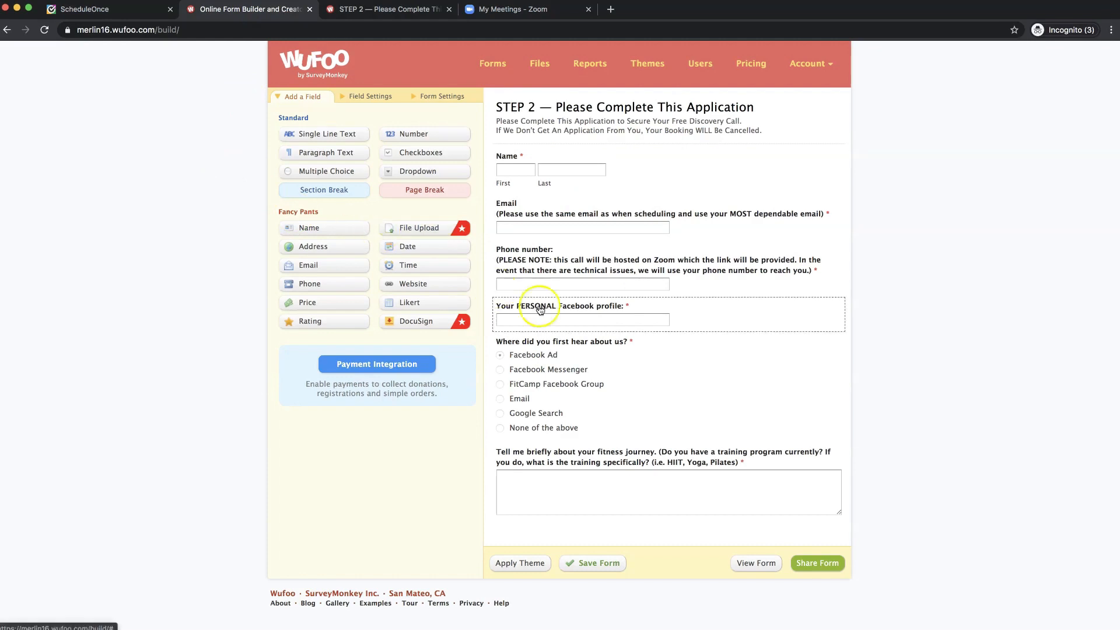
click(364, 10)
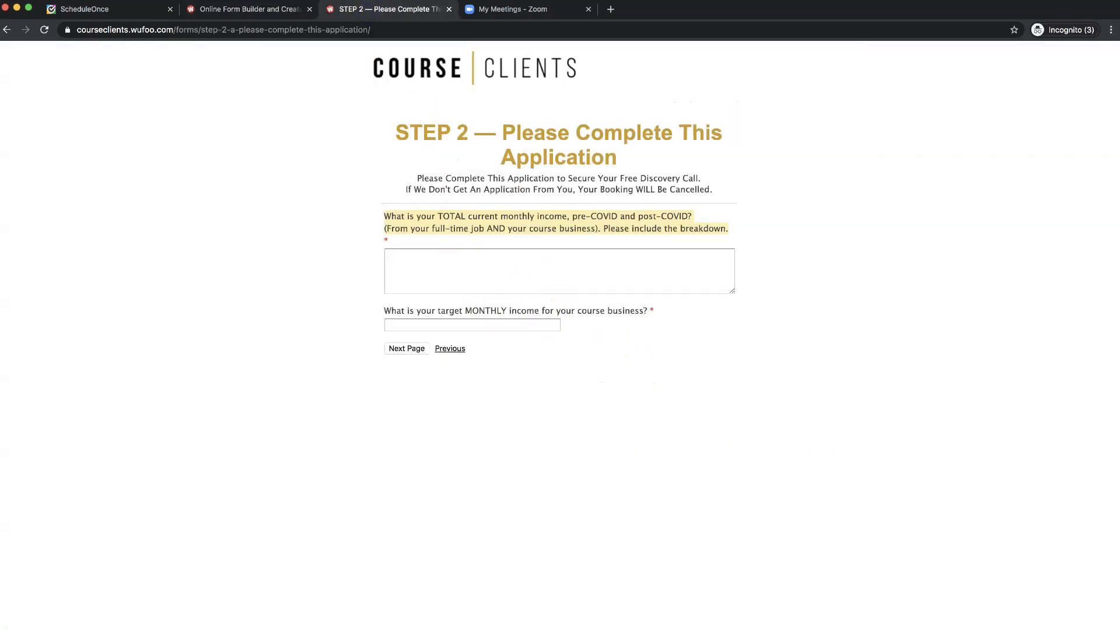
click(260, 12)
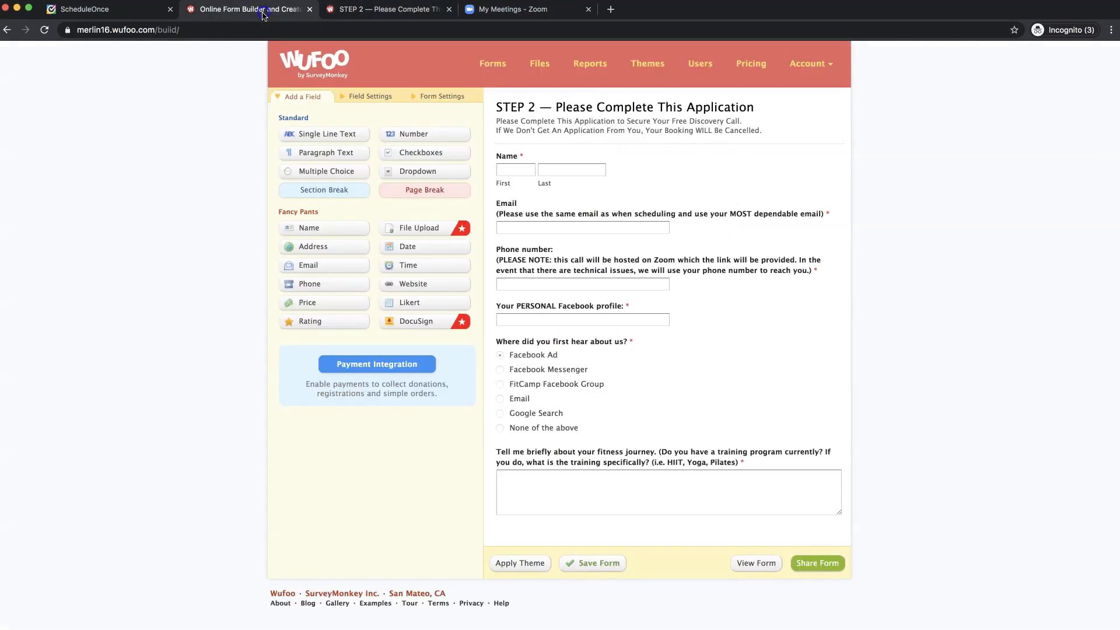
- Add a Paragraph Text field labelled with the pre- and post-COVID total monthly income question
click(317, 155)
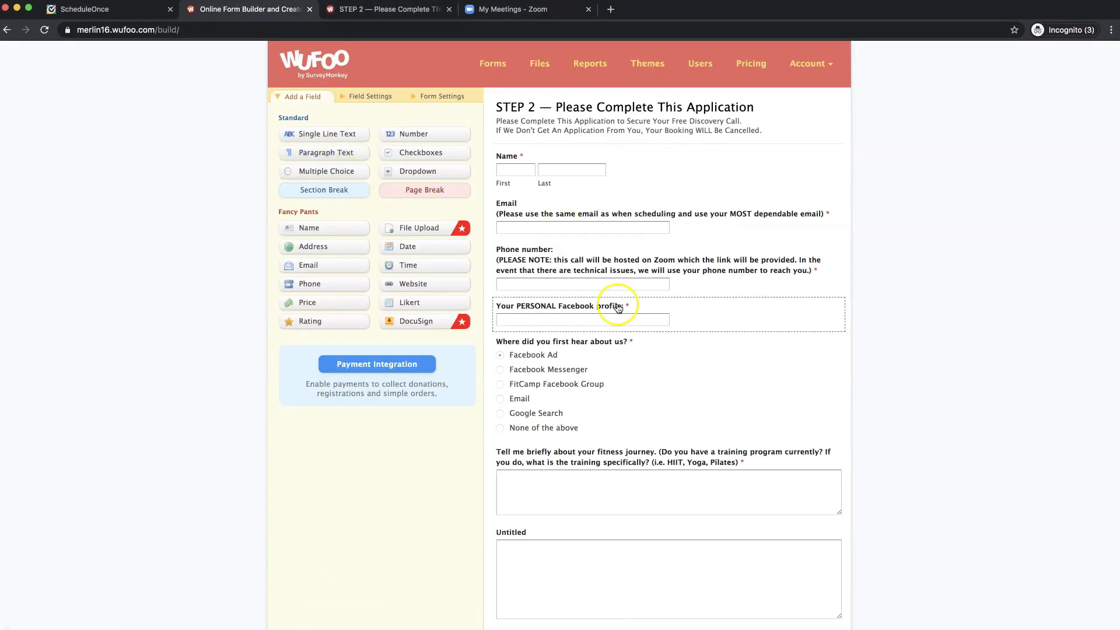
scroll(618, 305, down, 3)
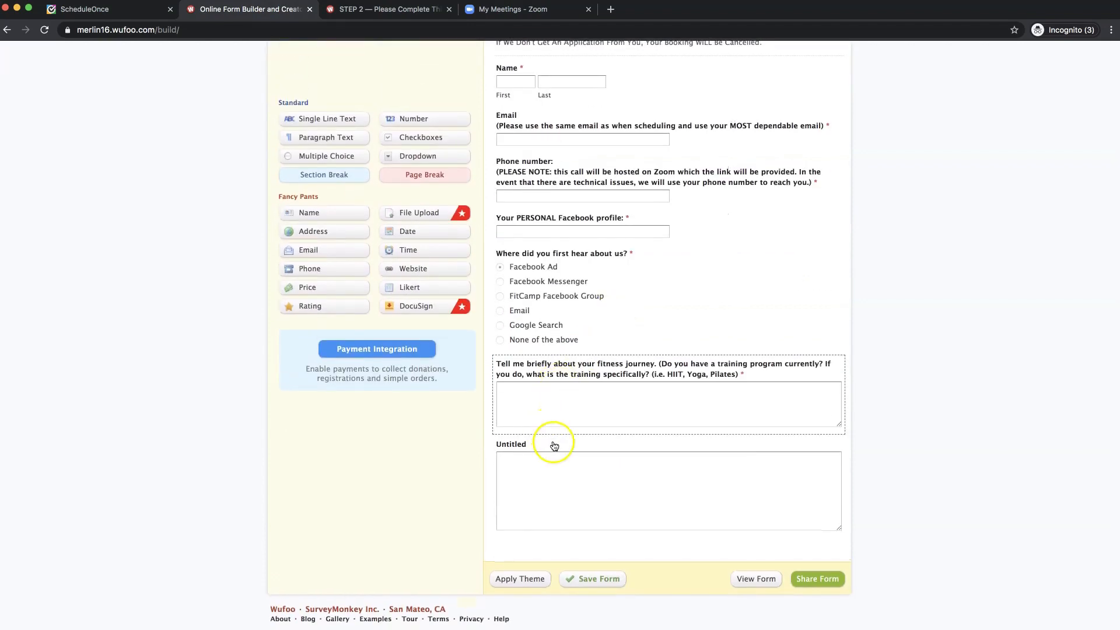
click(585, 464)
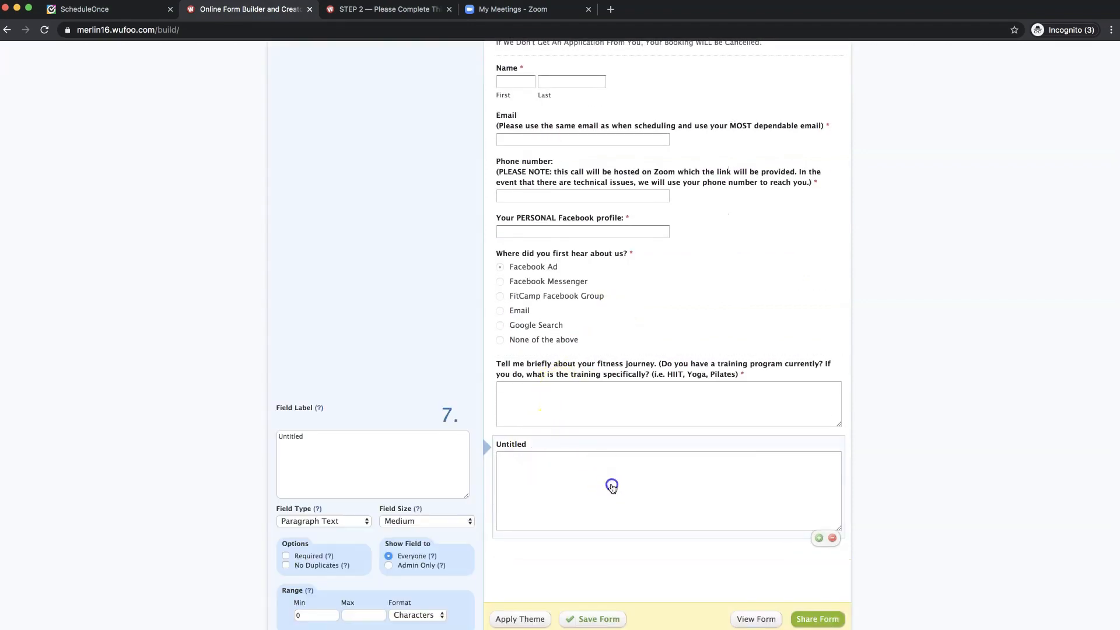
click(346, 445)
text(What is your TOTAL current monthly income, pre-COVID and post-COVID? (From your full-time job AND your course business). Please include the breakdown.)
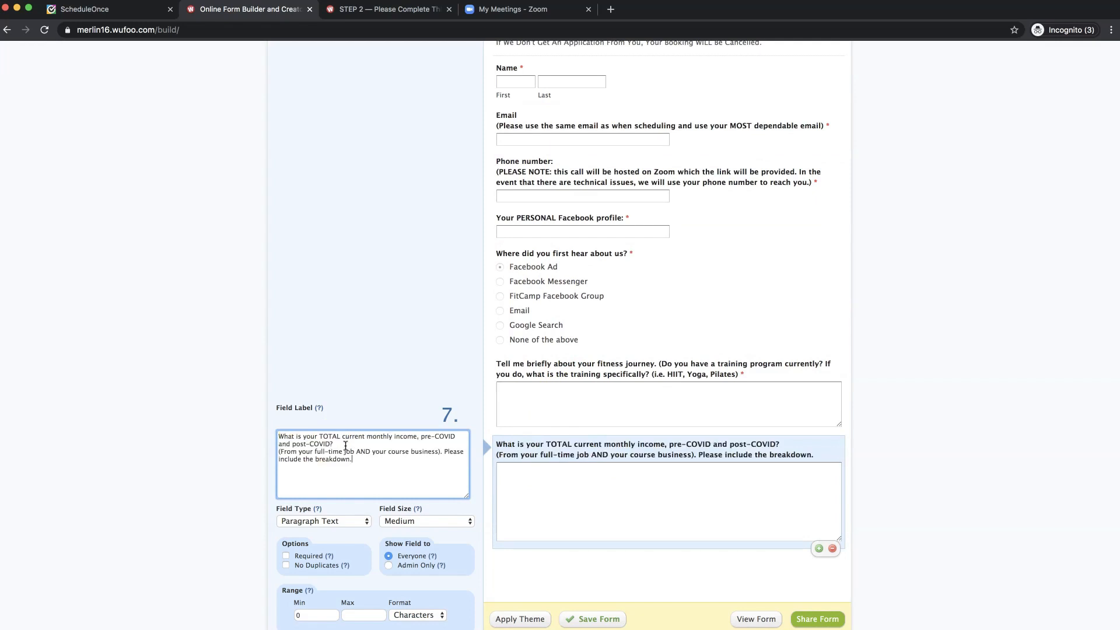
click(388, 462)
click(380, 464)
- Make the income question's answer box Small and required, then view the live Course Clients form
click(447, 523)
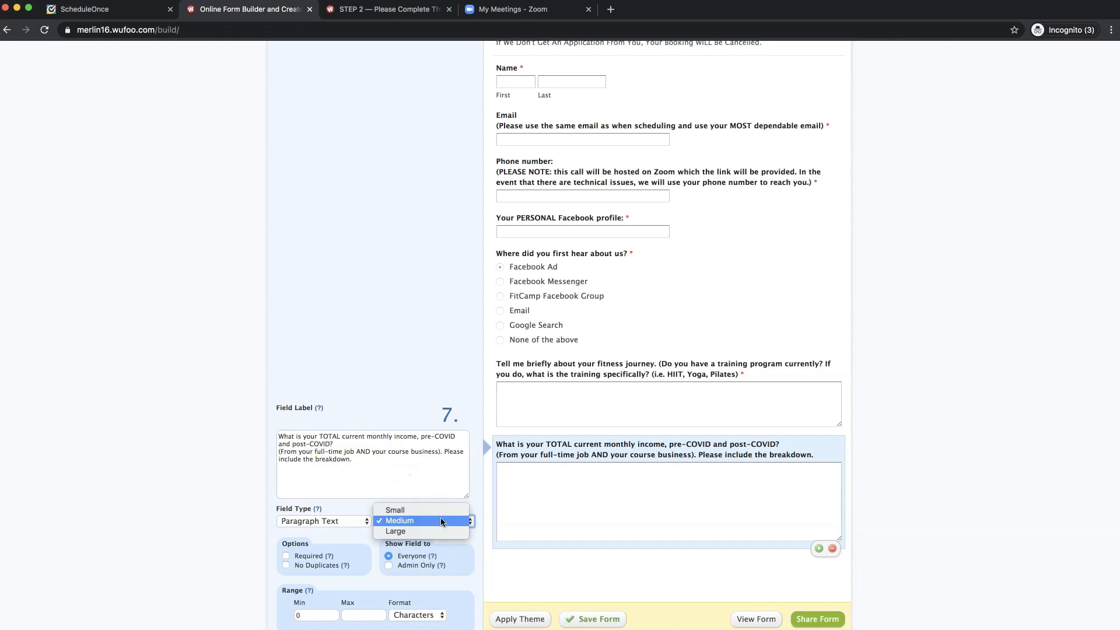
click(437, 509)
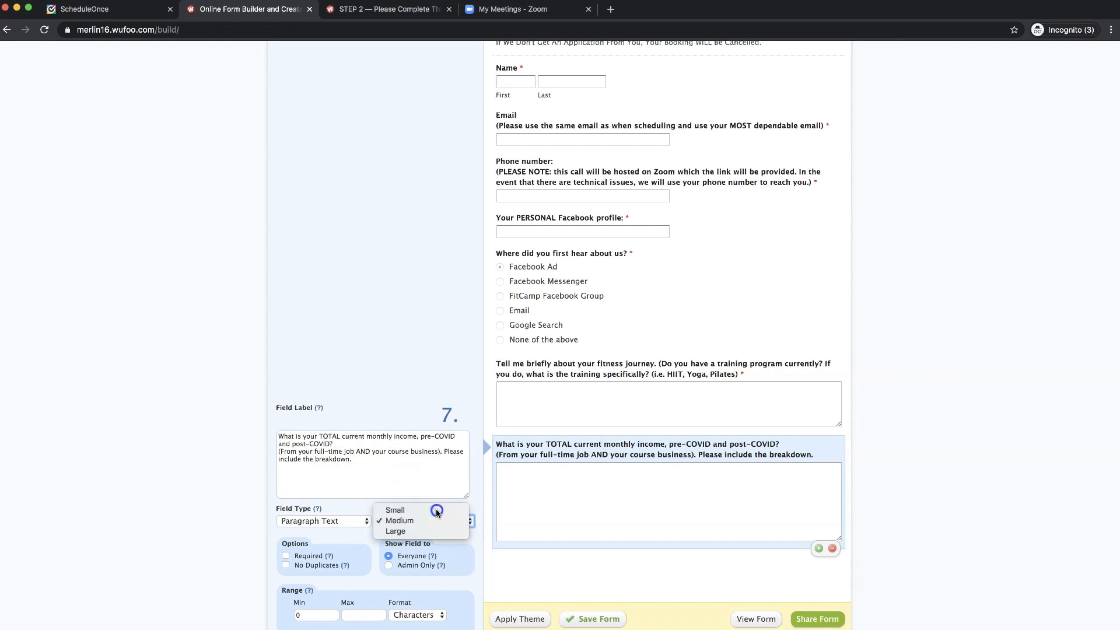
click(285, 555)
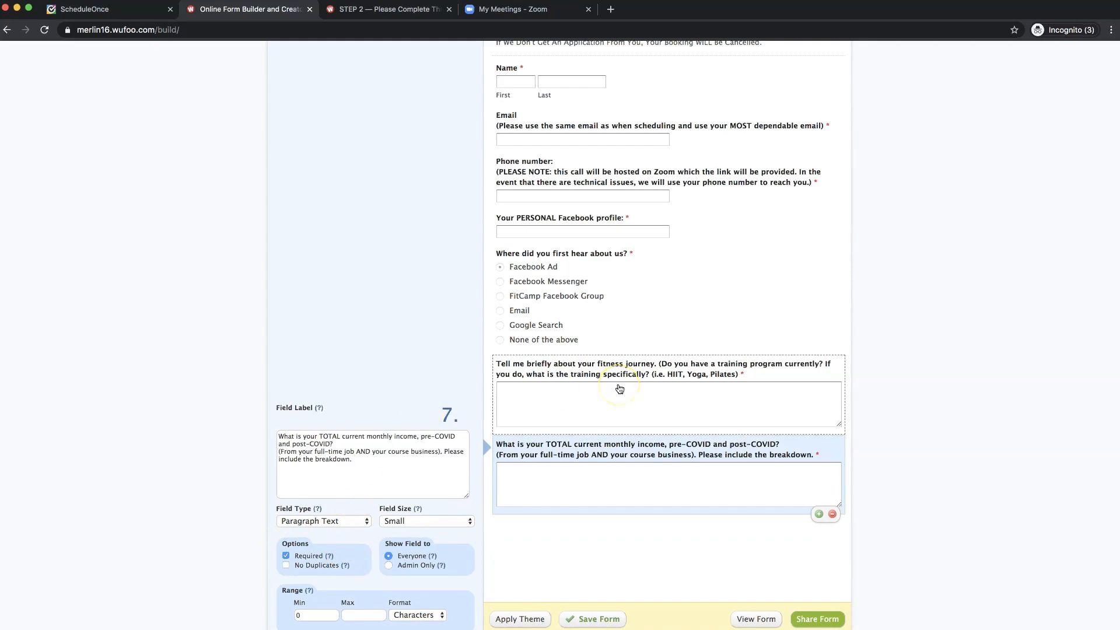
scroll(620, 389, up, 2)
scroll(617, 379, down, 4)
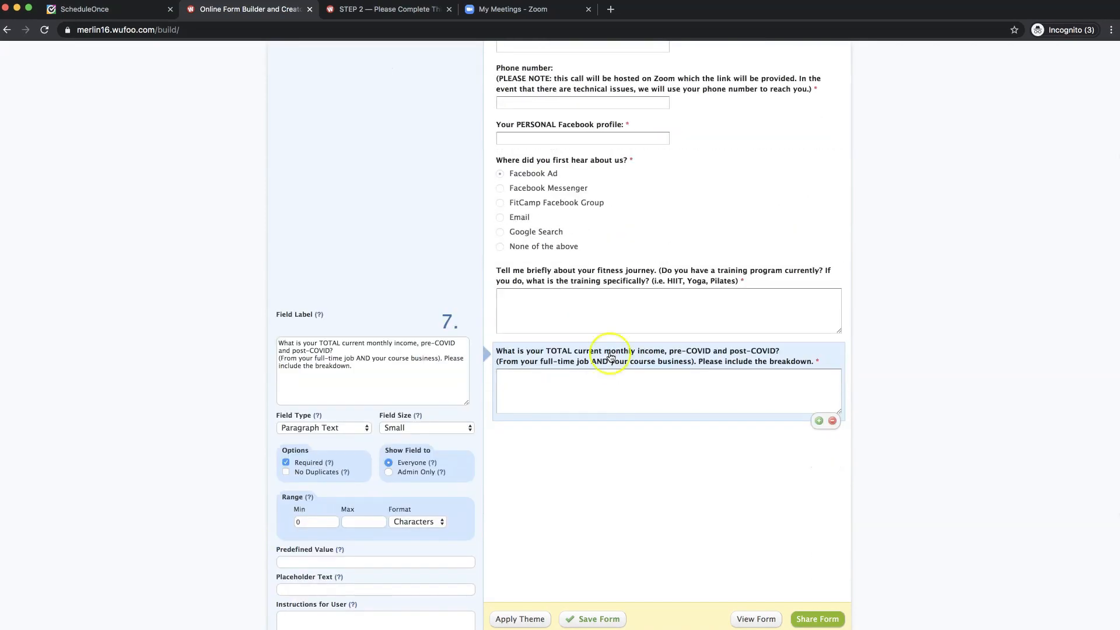
click(401, 10)
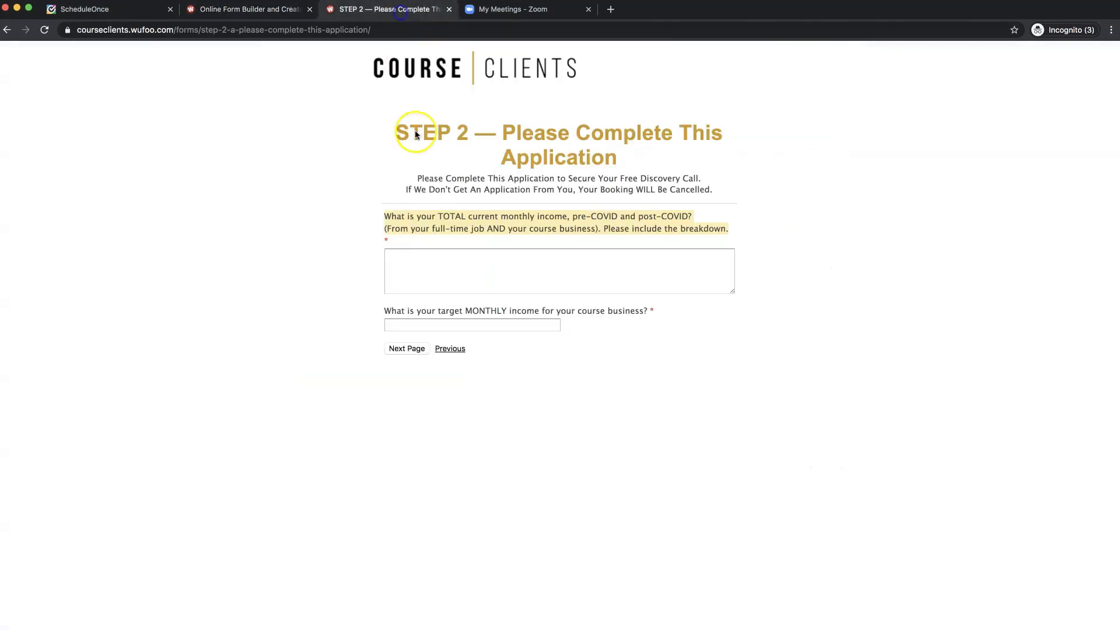
- Check the target monthly income question on the live form, then return to the STEP 2 builder
click(445, 312)
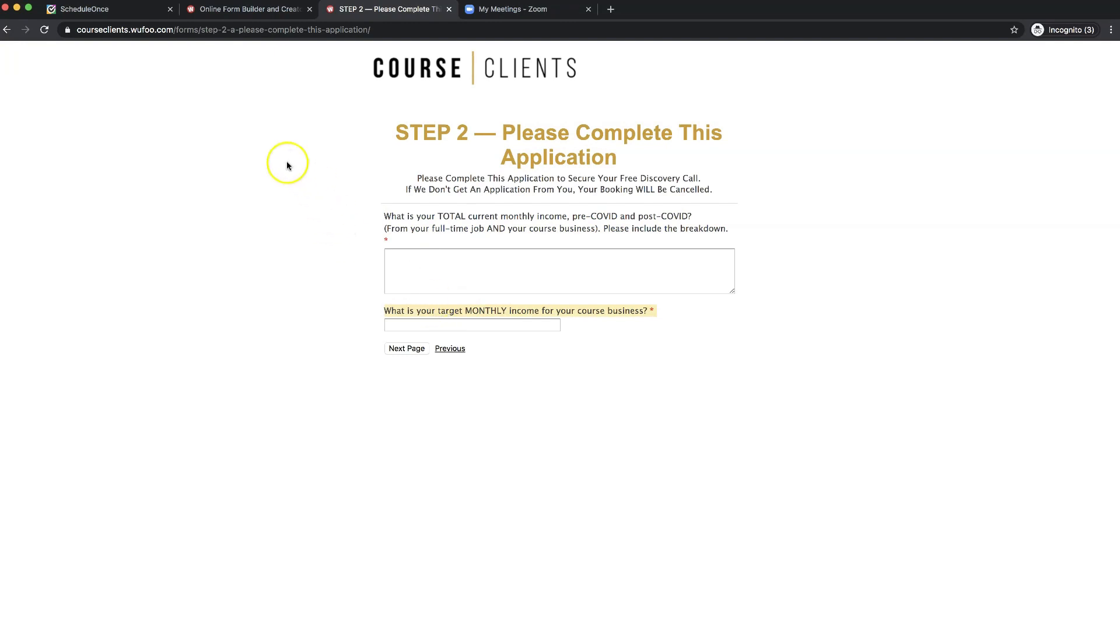
click(250, 12)
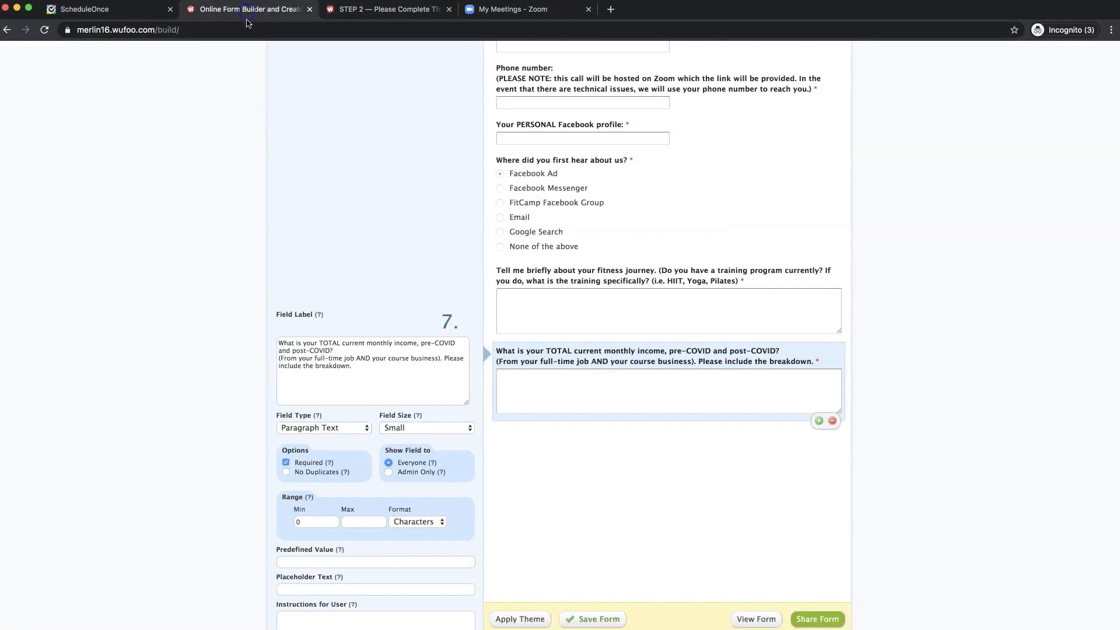
scroll(362, 239, up, 5)
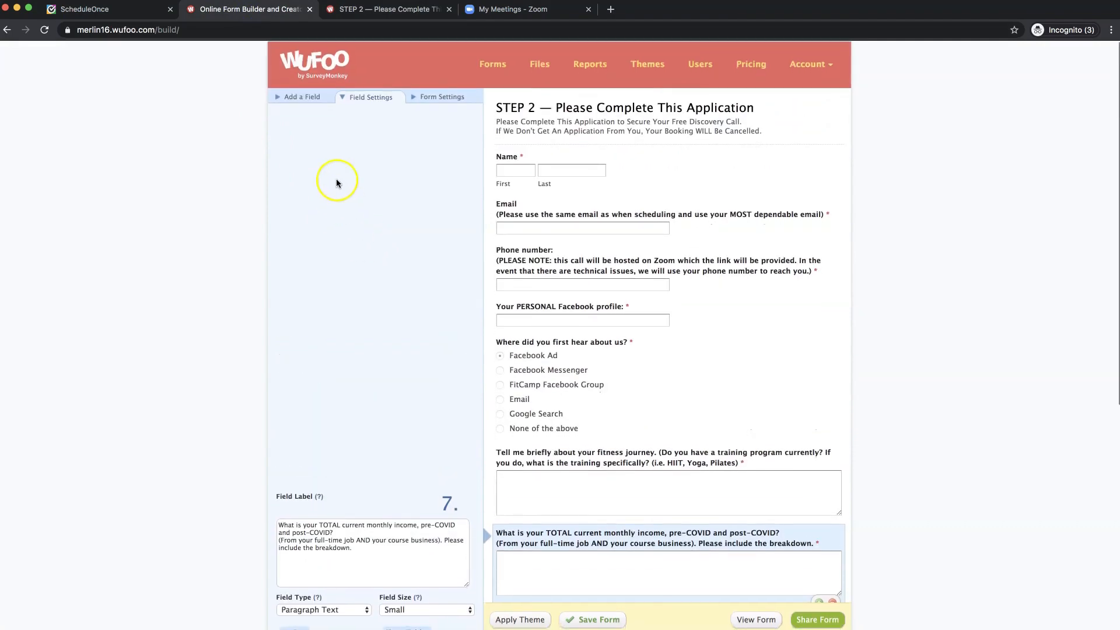
click(300, 100)
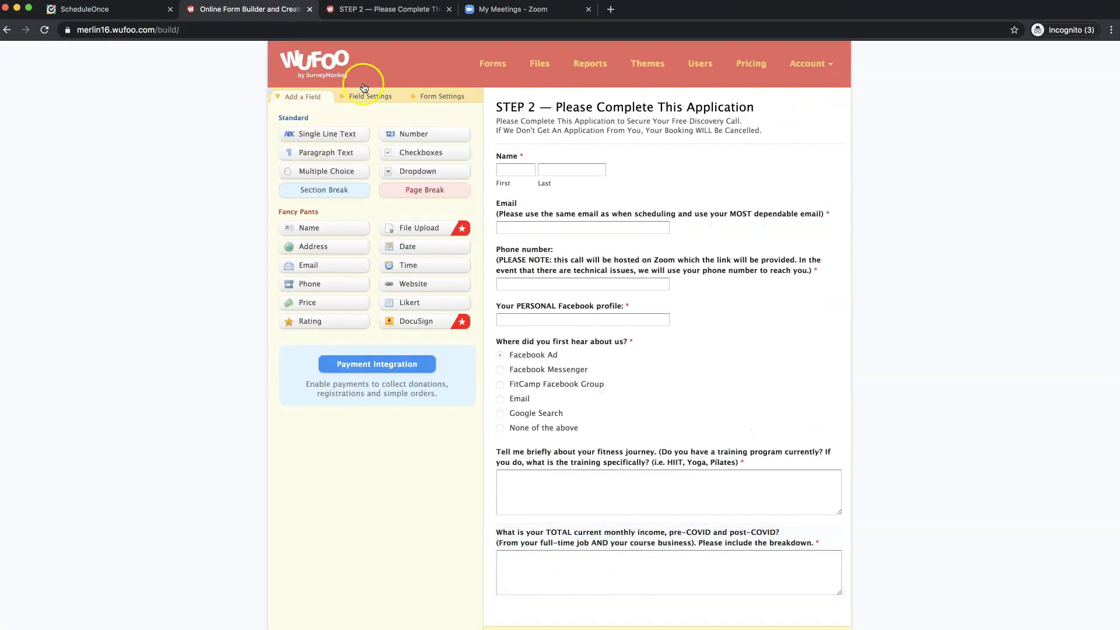
click(347, 14)
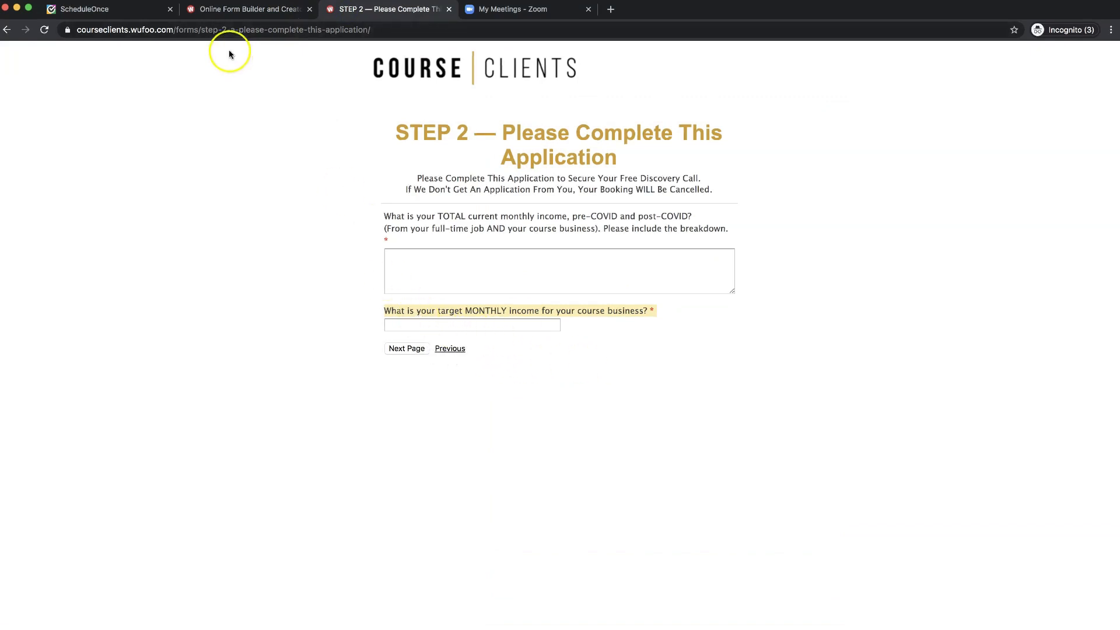
click(233, 11)
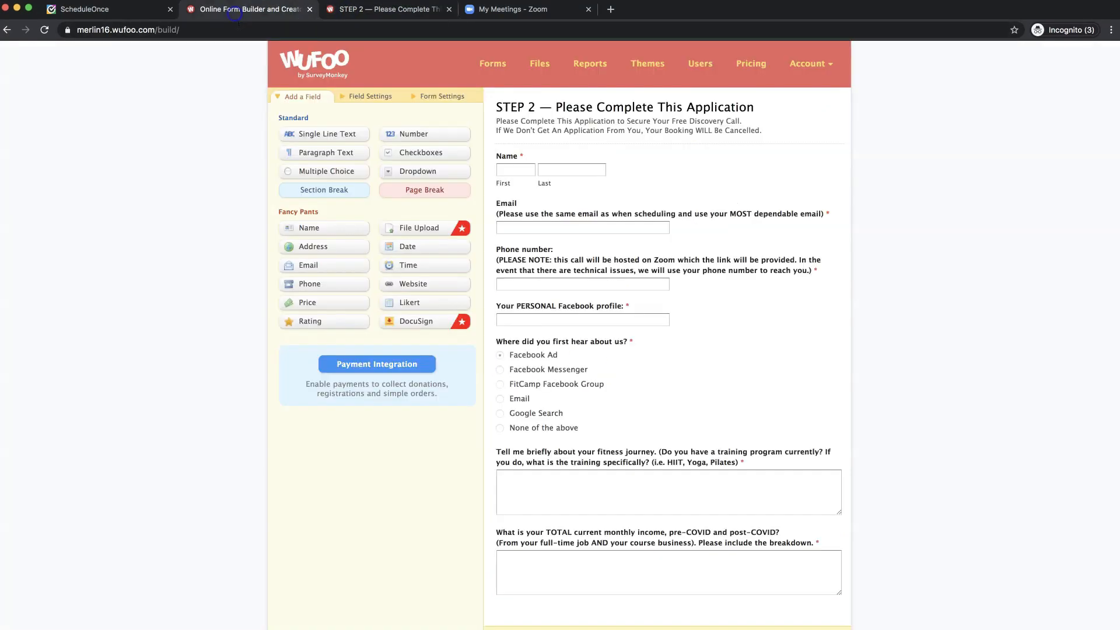
- Add a Single Line Text field labelled with the pasted target question
click(323, 133)
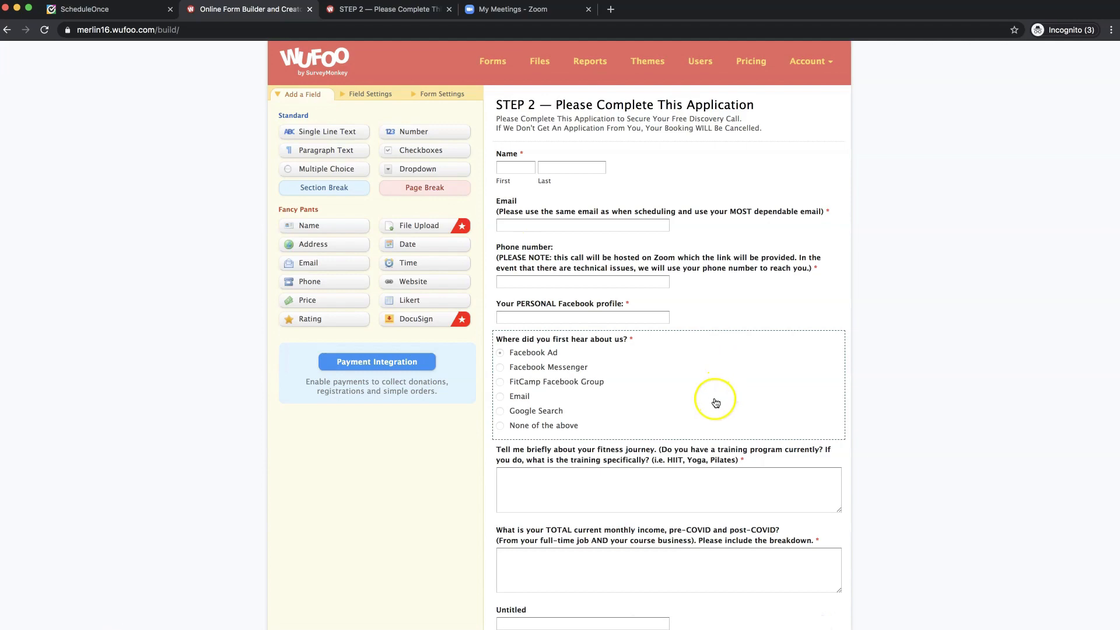
scroll(716, 397, down, 3)
click(722, 522)
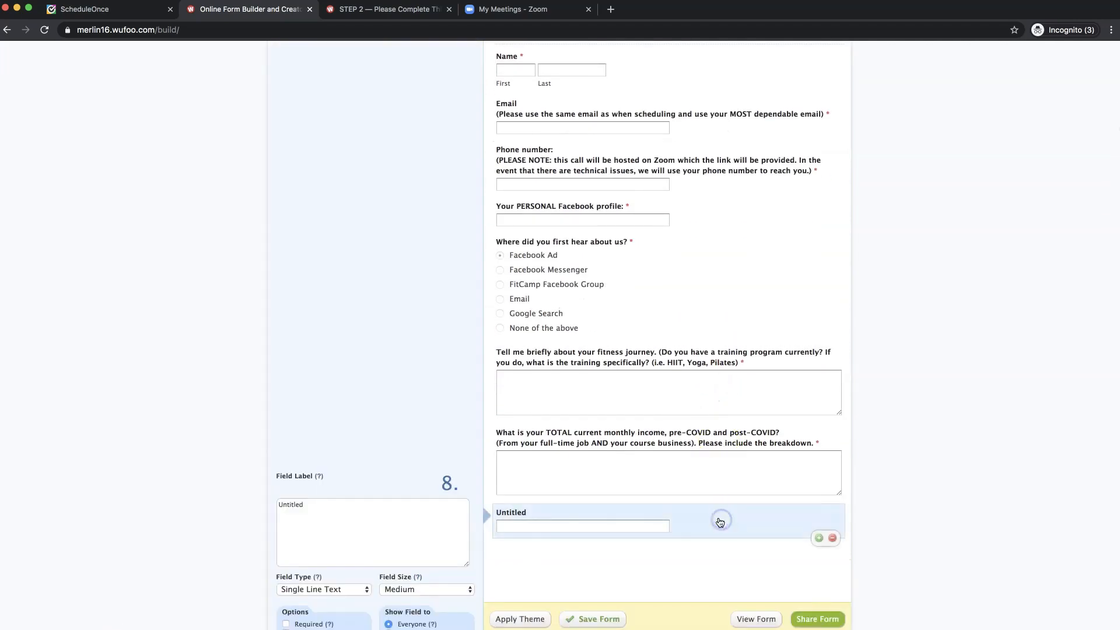
click(438, 506)
text(What is your target MONTHLY income for your course business? *)
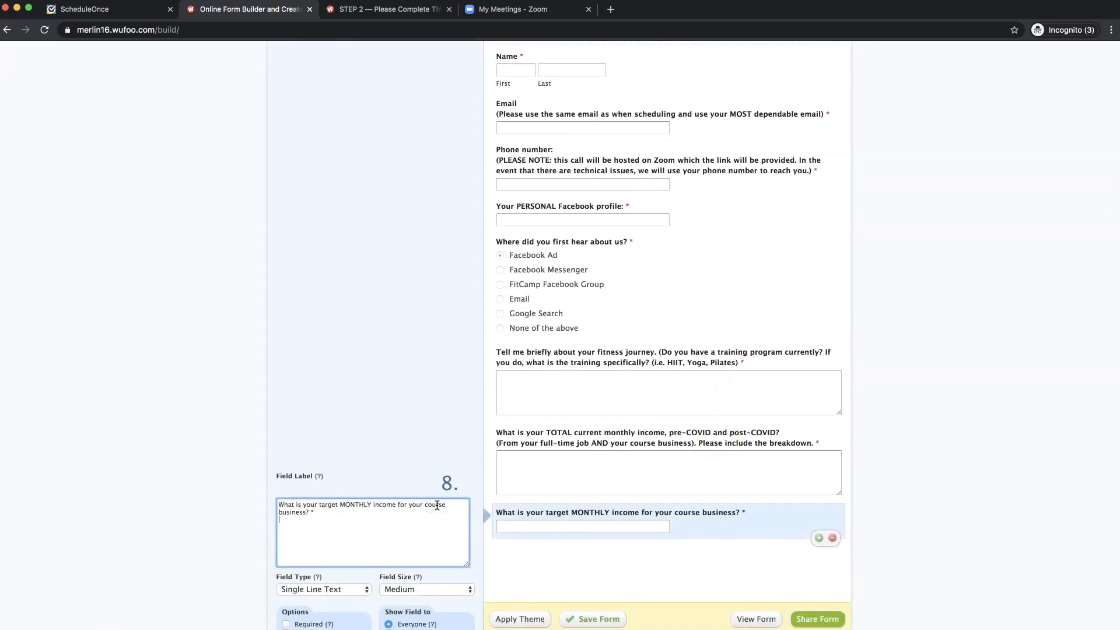
click(379, 526)
click(428, 508)
click(325, 522)
click(318, 519)
click(319, 508)
- Reword the label to 'What is your target goal with your fitness journey?', make it required, and view the live form
mouse_move(340, 505)
mouse_down()
mouse_move(382, 506)
mouse_move(325, 515)
mouse_up()
key(BackSpace)
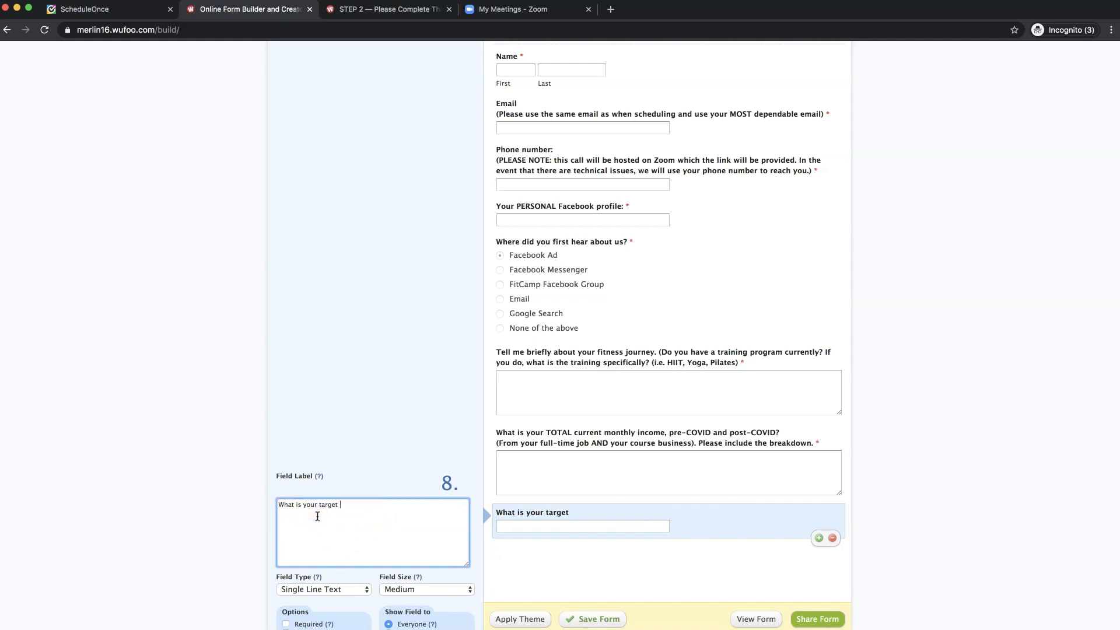
text(goal with your fitness journey)
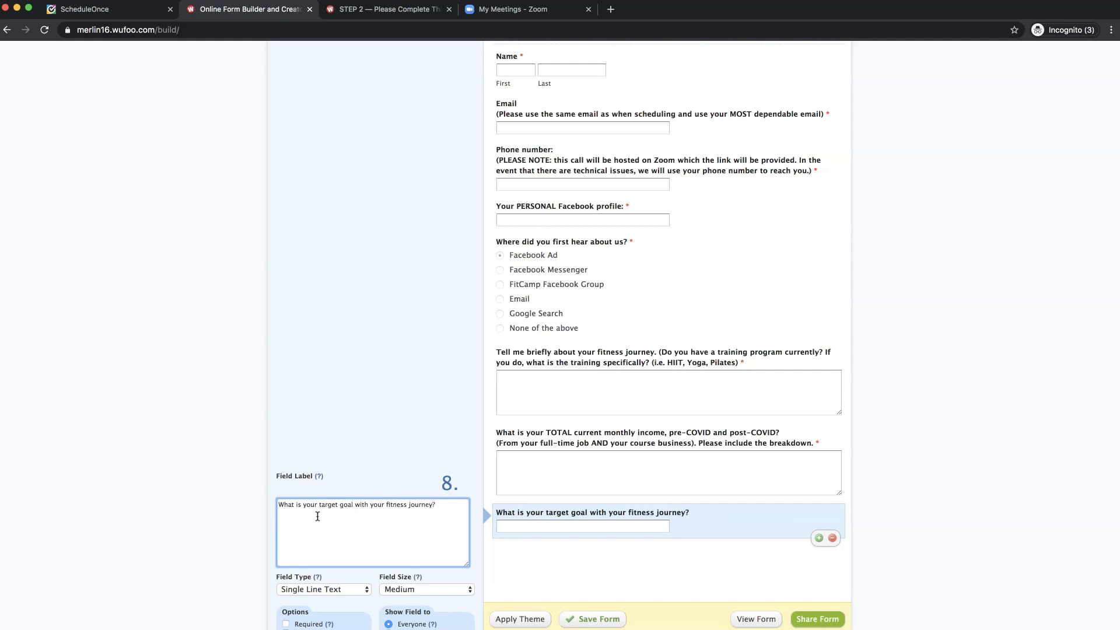
text(?)
scroll(332, 523, down, 3)
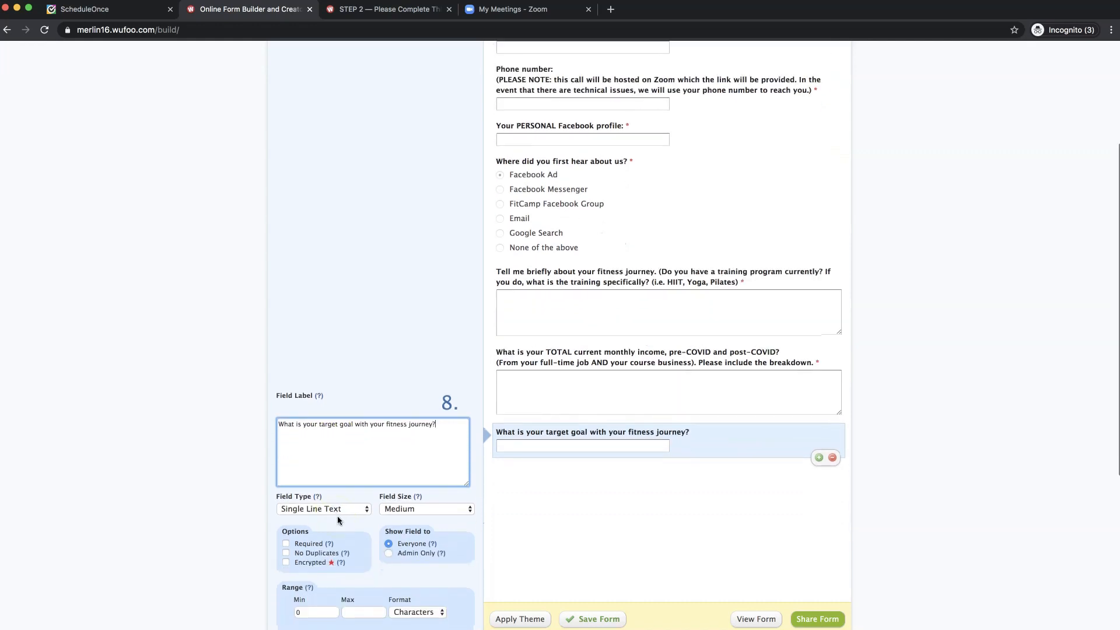
click(286, 544)
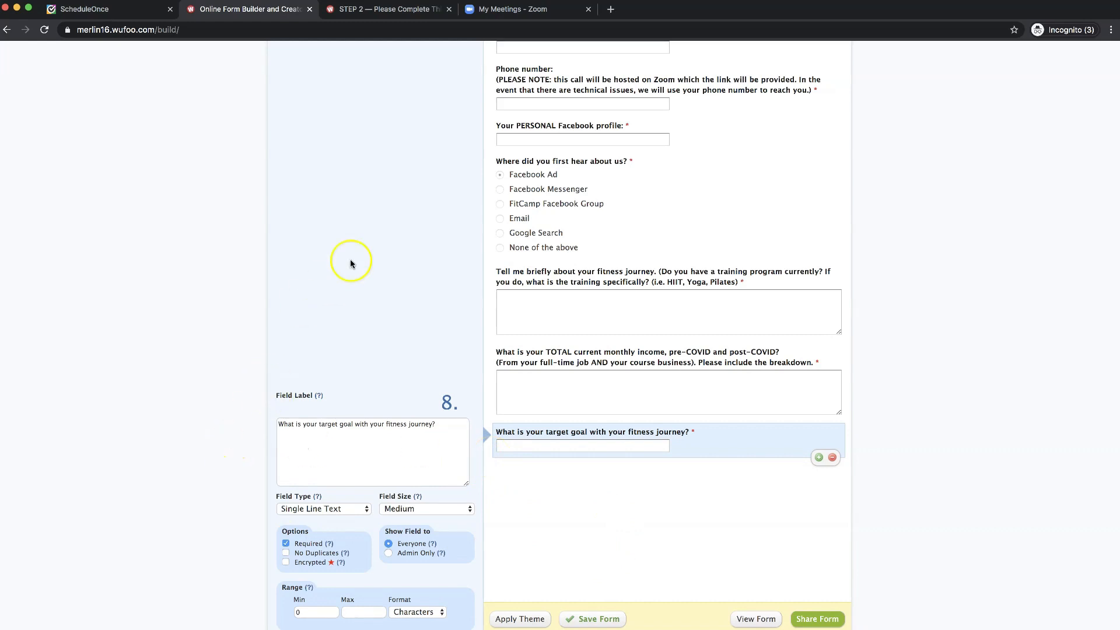
click(362, 11)
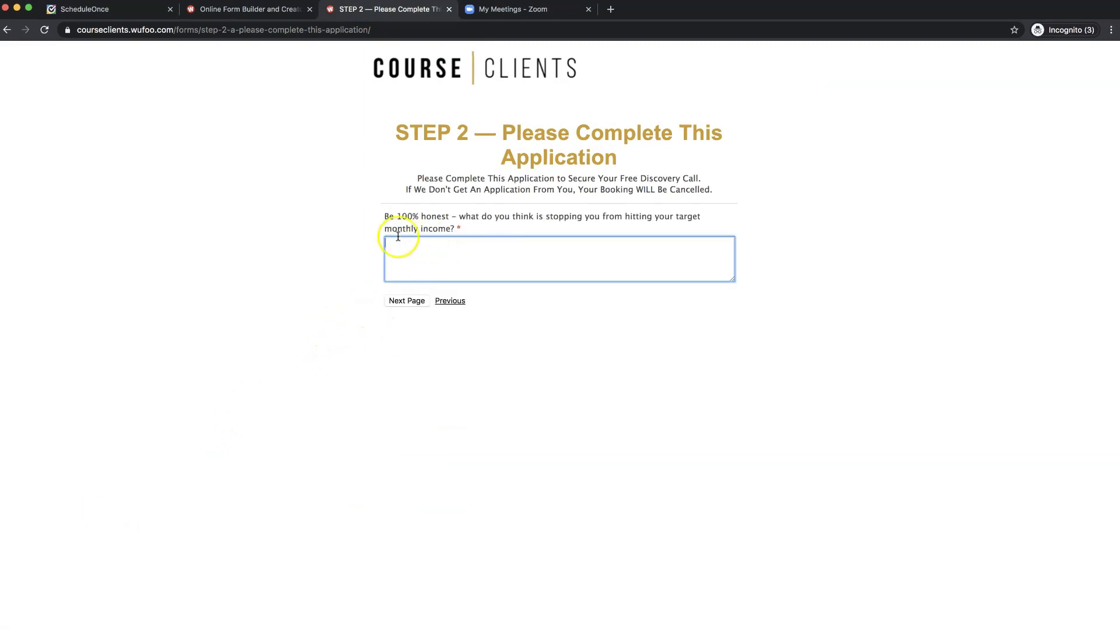
- Check the next question on the live form and add a Paragraph Text field to the builder
click(413, 223)
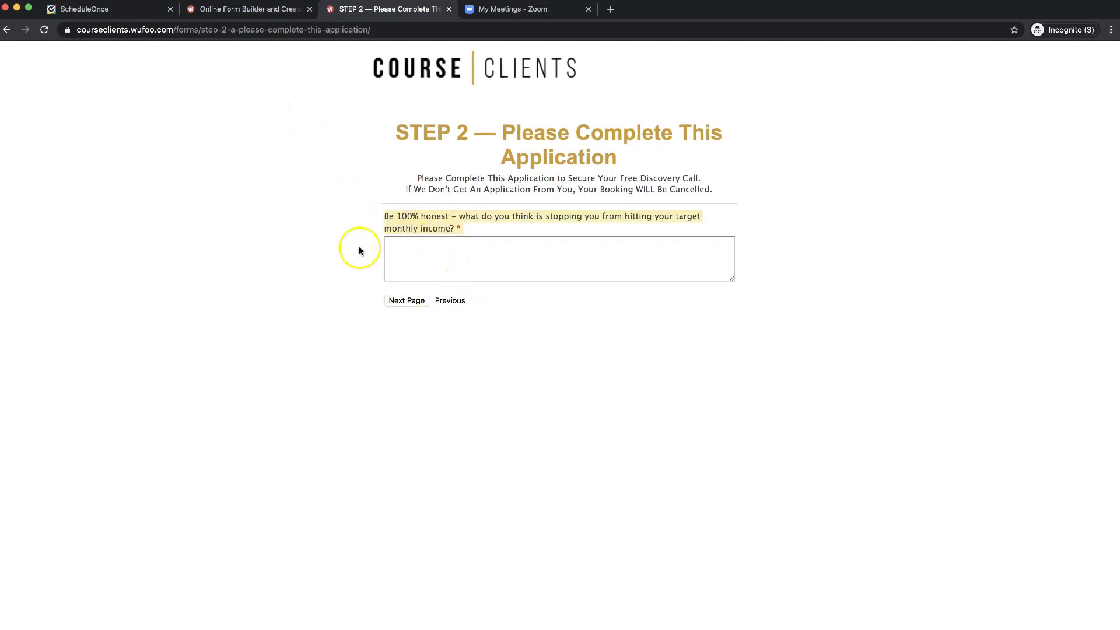
click(240, 10)
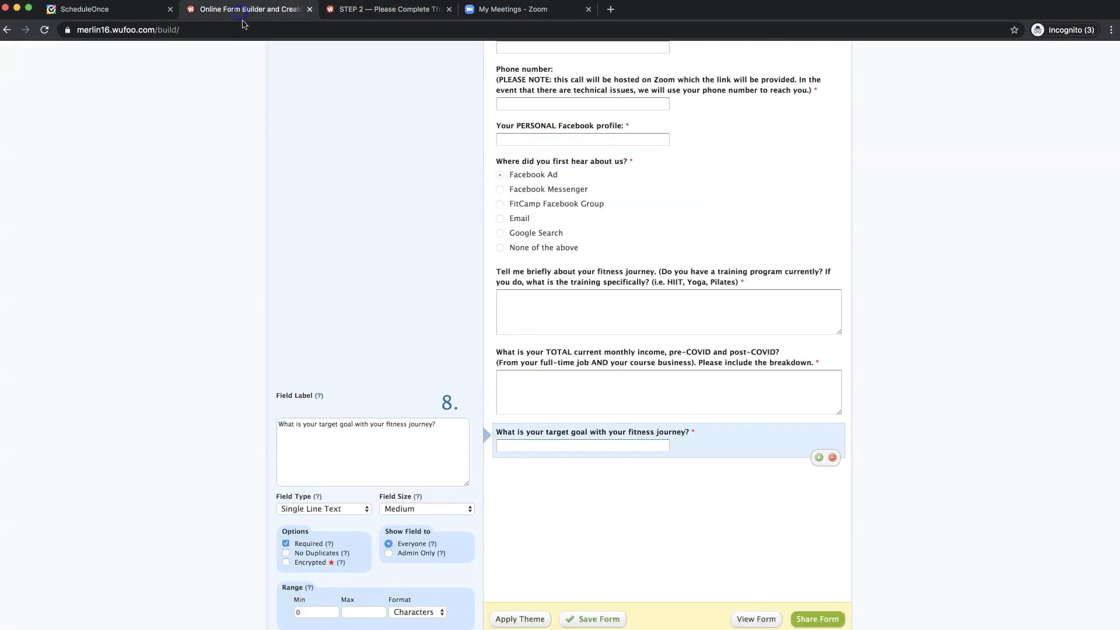
scroll(319, 281, up, 5)
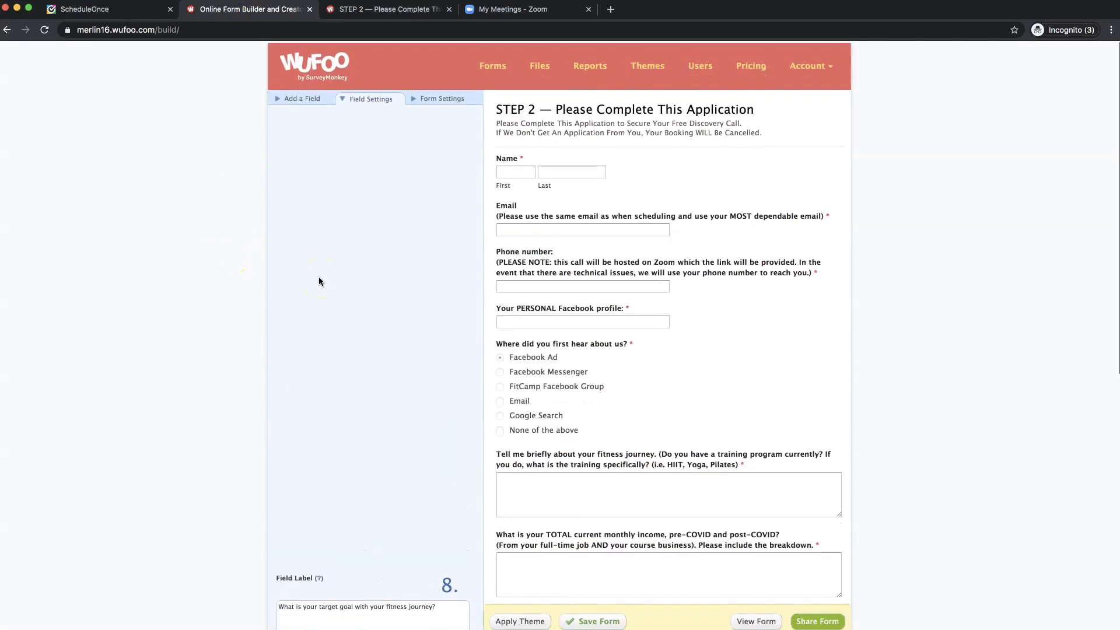
click(301, 98)
click(327, 152)
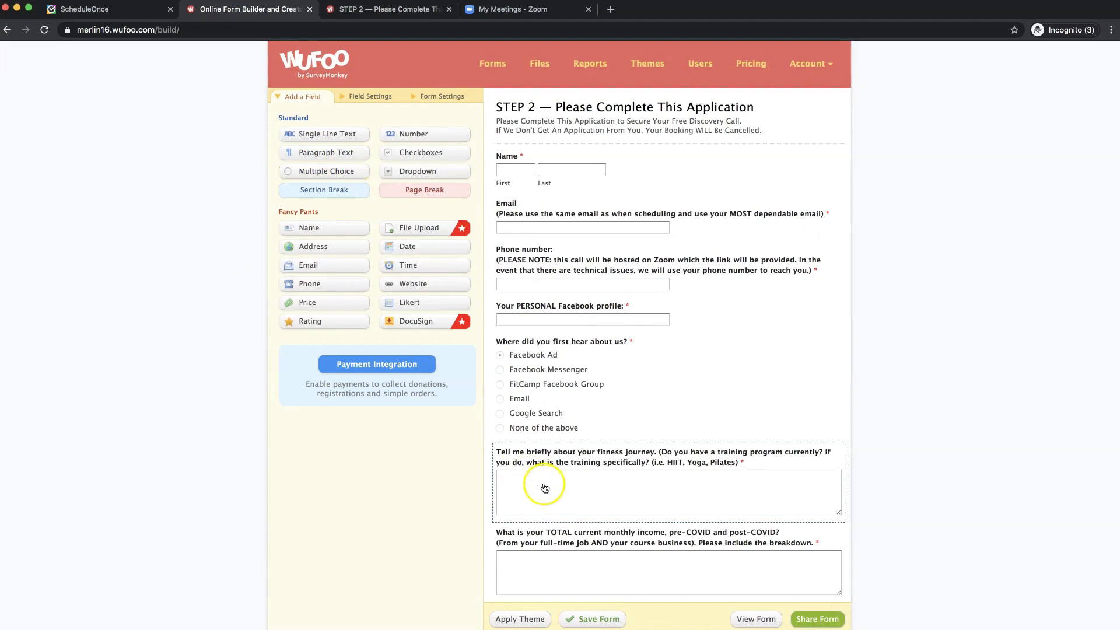
scroll(545, 488, down, 4)
- Label the field 'Be 100% honest – what do you think is stopping you from hitting your fitness goals?'
click(630, 467)
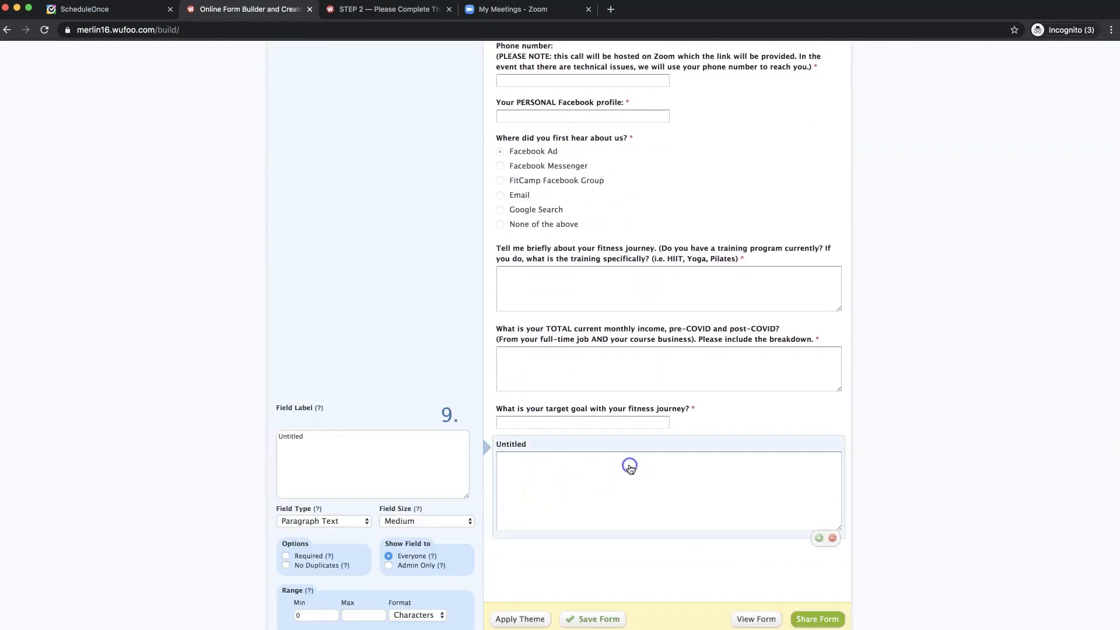
click(389, 450)
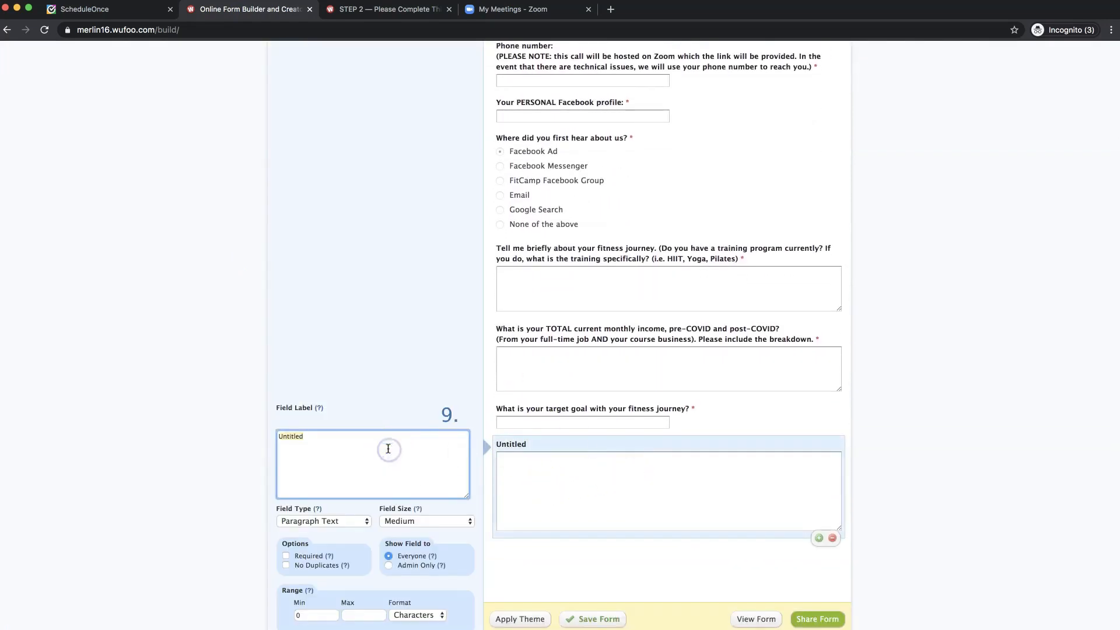
text(Be 100% honest – what do you think is stopping you from hitting your target monthly income? *)
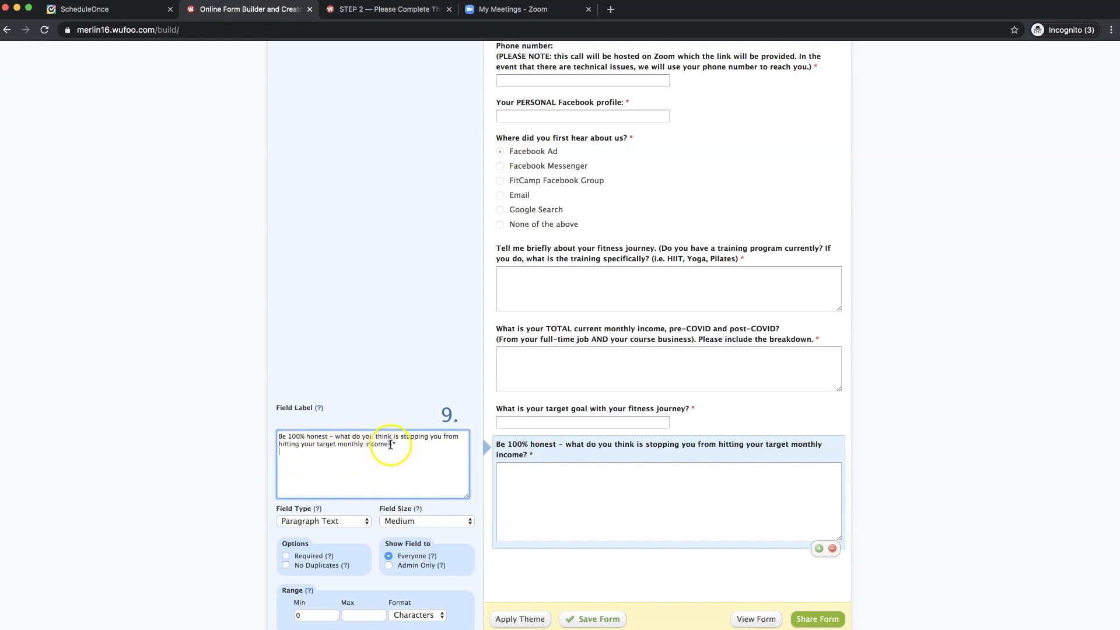
click(402, 447)
key(BackSpace)
key(BackSpace)
click(287, 445)
click(300, 449)
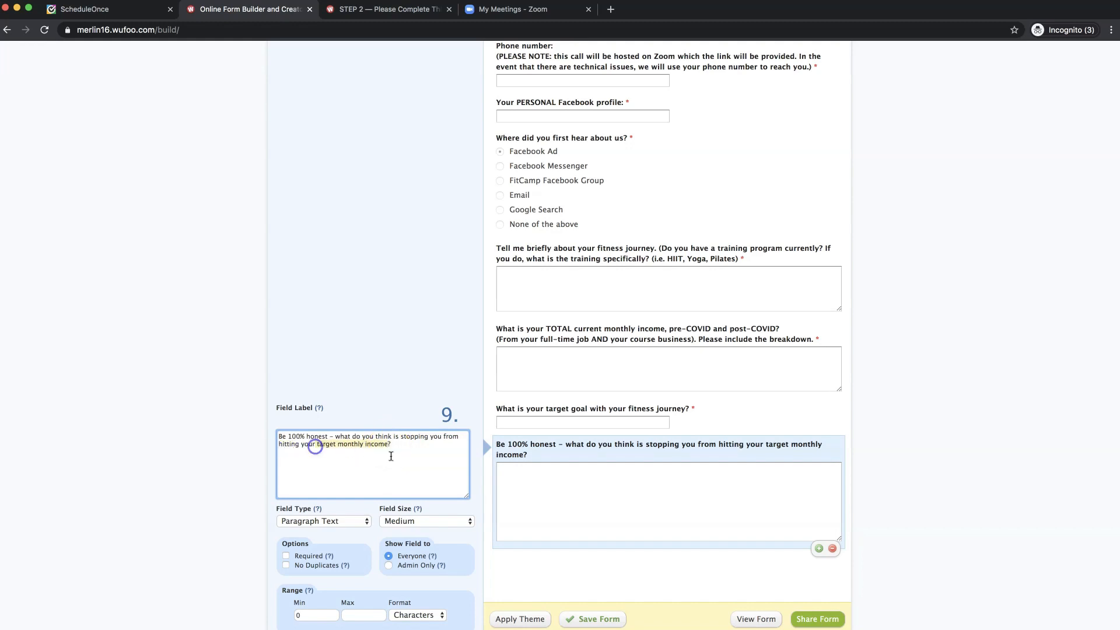
text(fitness goals)
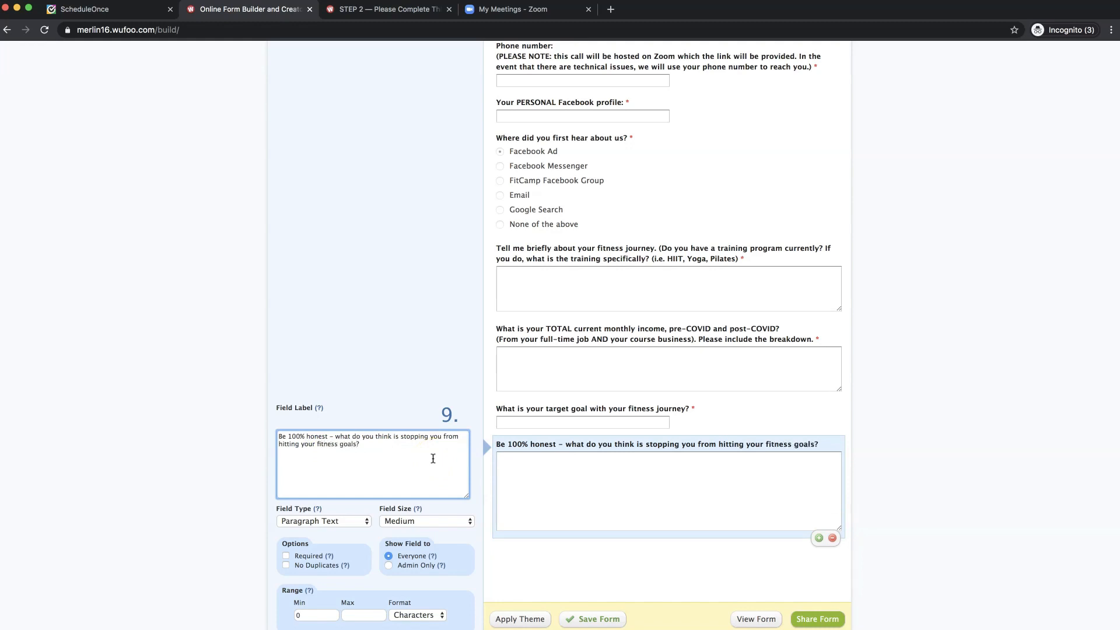
- Make the fitness-goals question's answer box Small and required
click(417, 522)
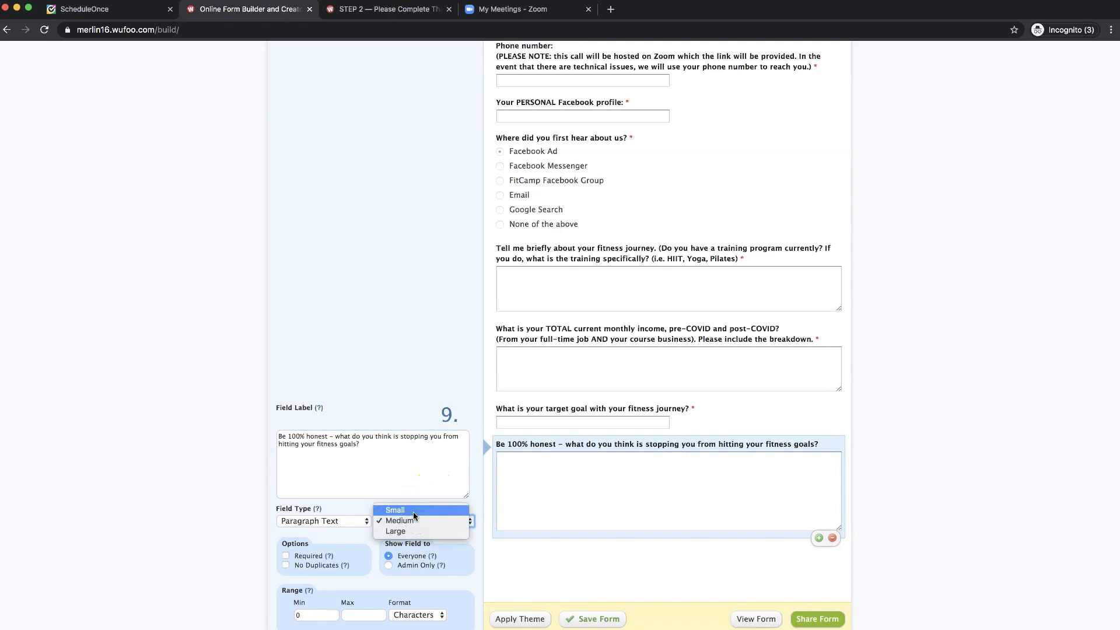
click(415, 511)
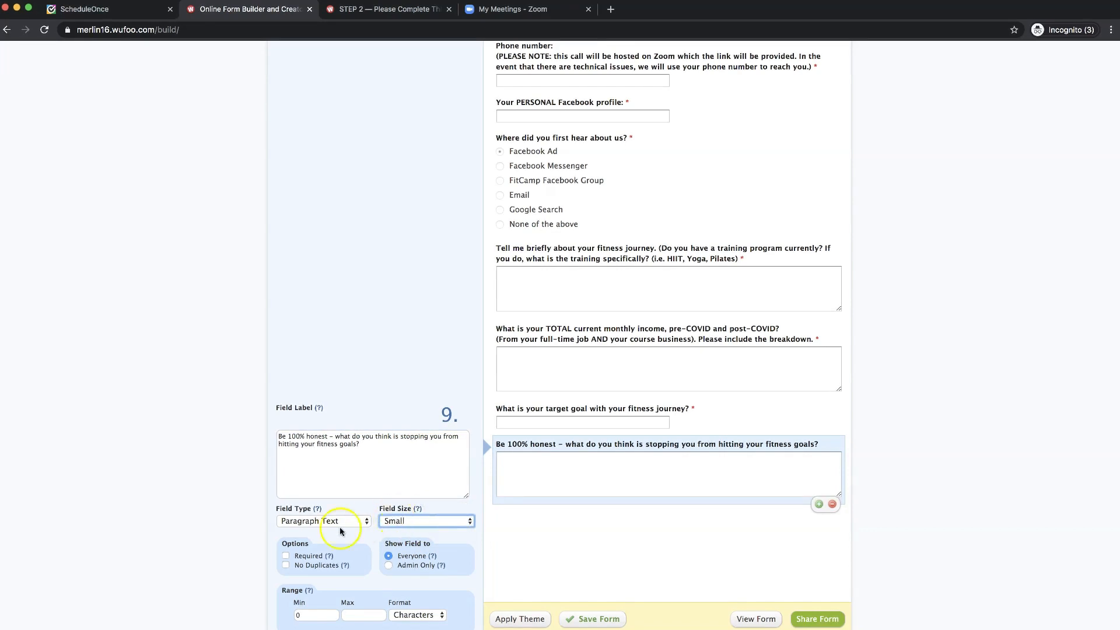
click(286, 557)
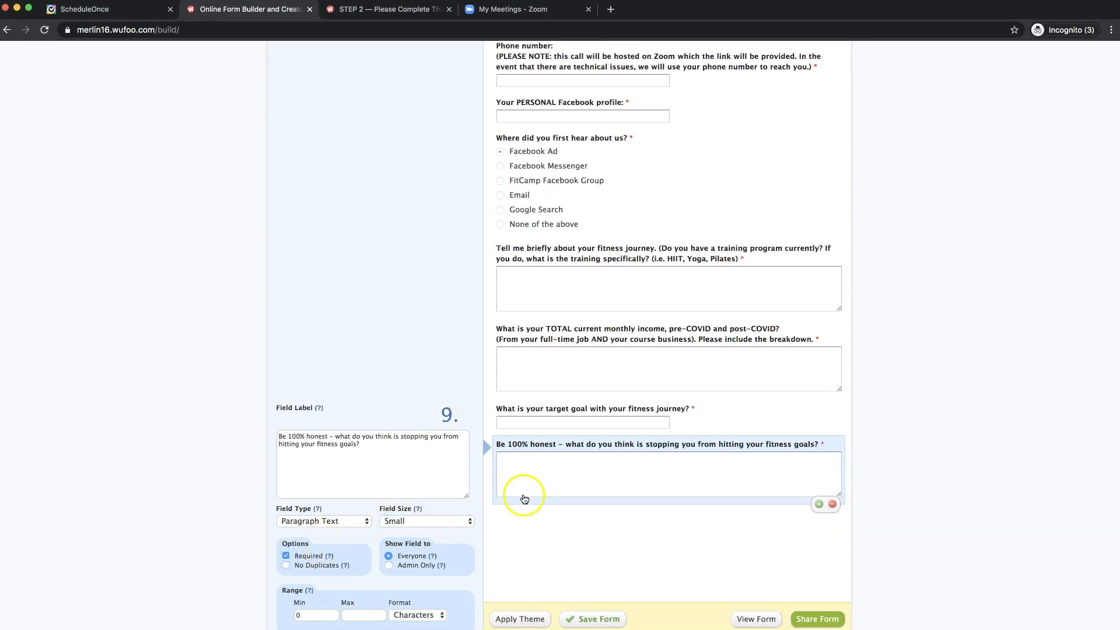
scroll(367, 357, up, 5)
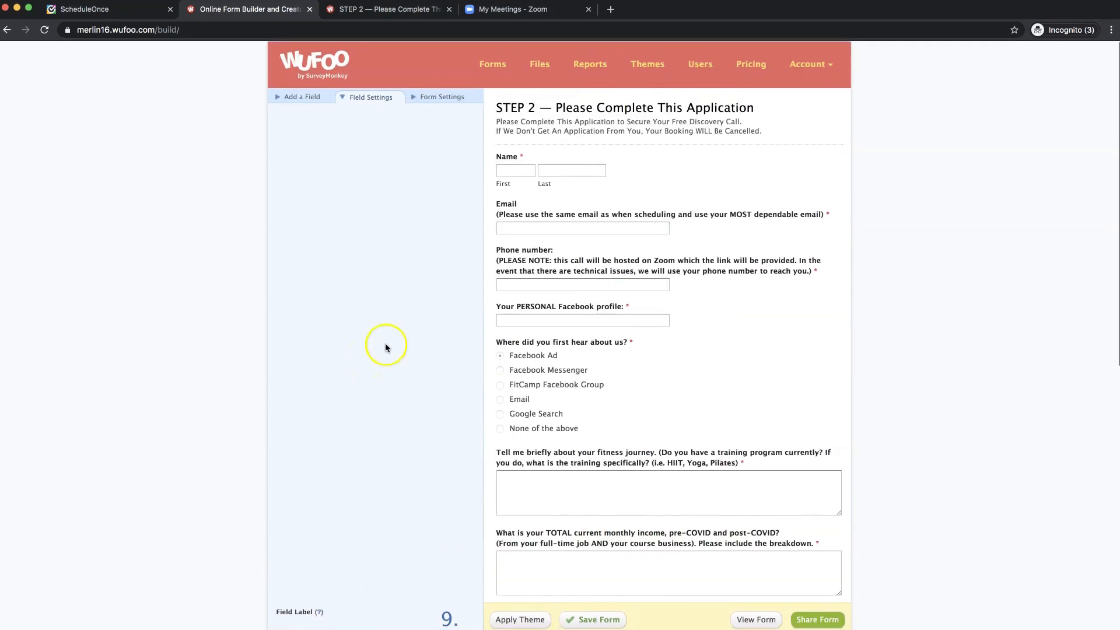
- Add a Paragraph Text field labelled with the live form's criteria-for-success-if-a-good-fit question
click(387, 10)
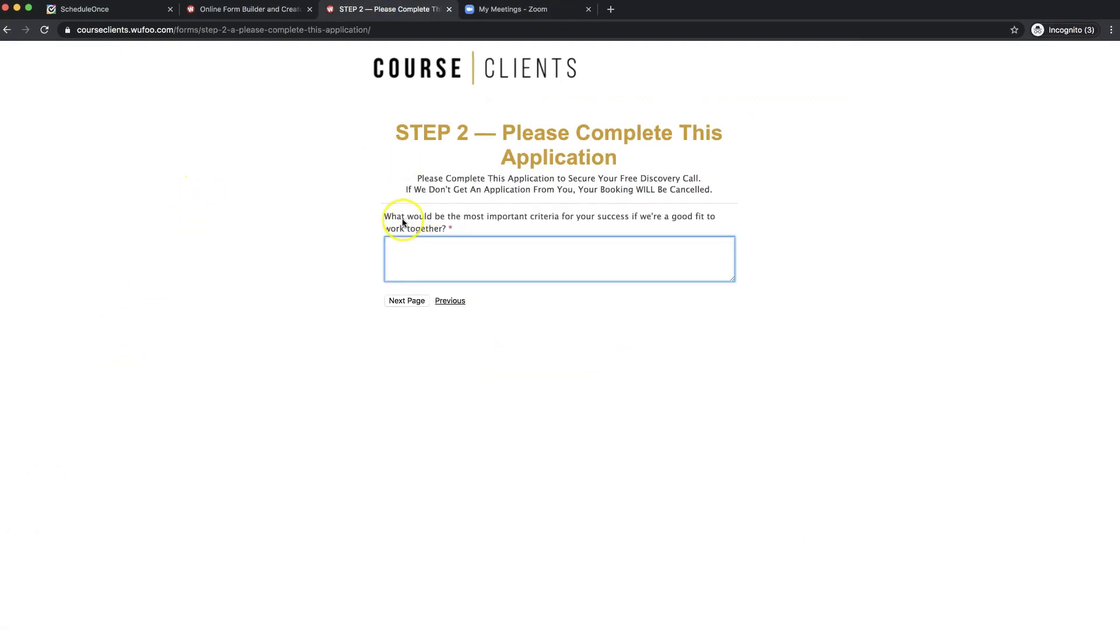
click(399, 220)
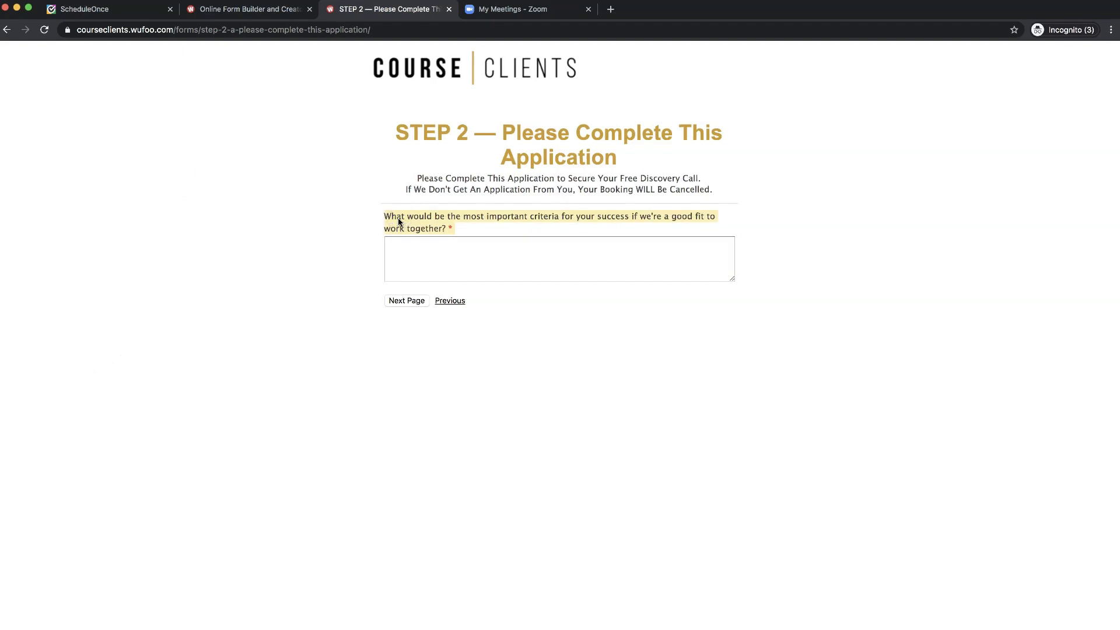
click(259, 8)
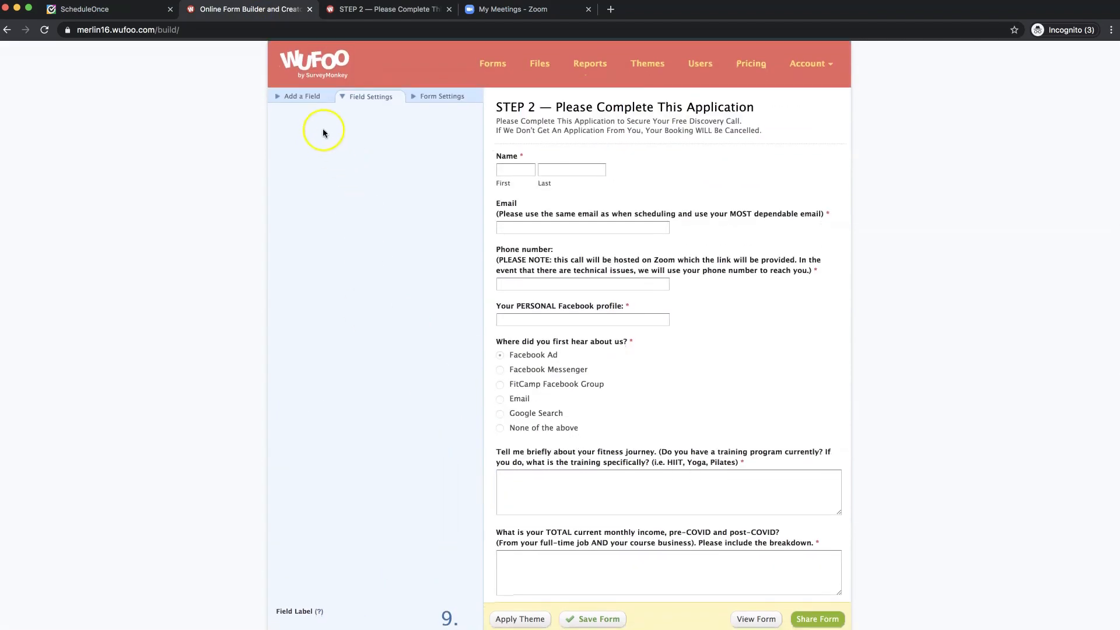
click(303, 96)
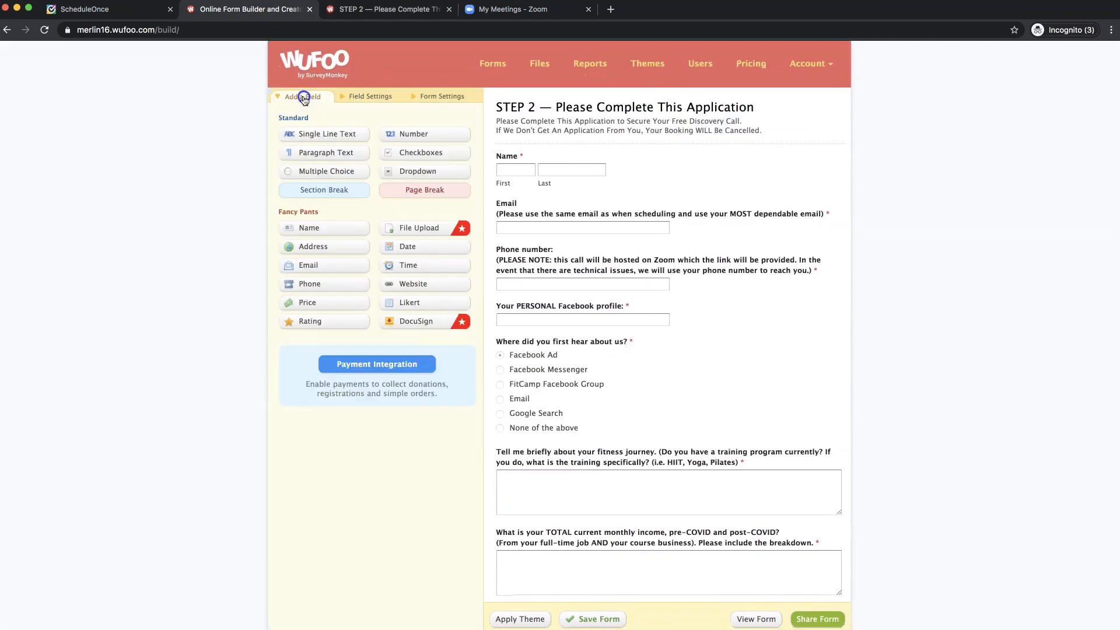
click(325, 153)
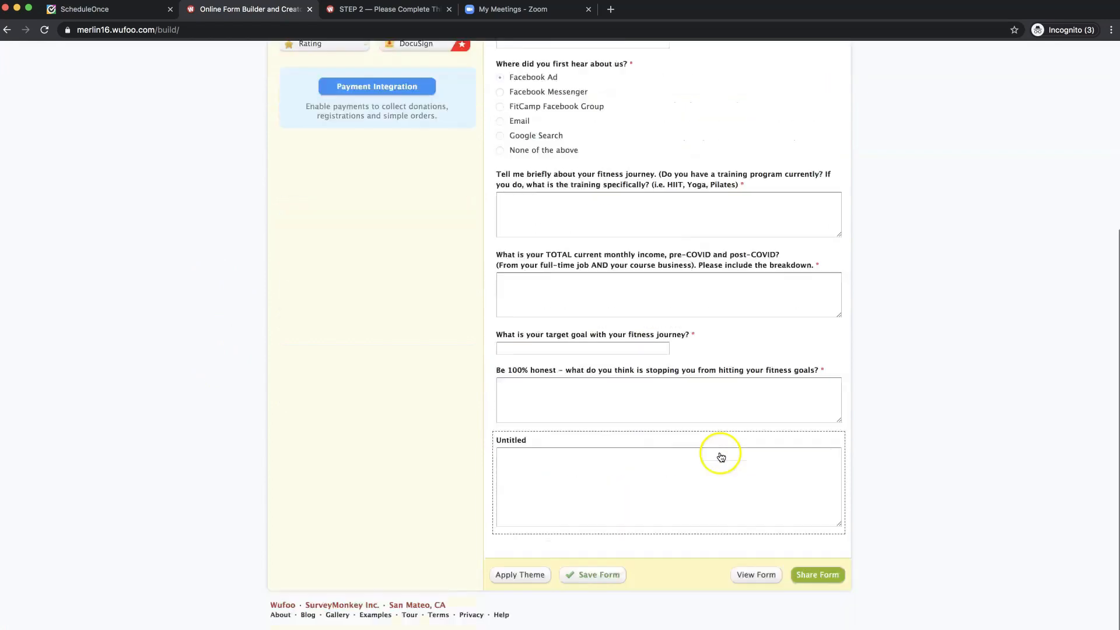
click(615, 468)
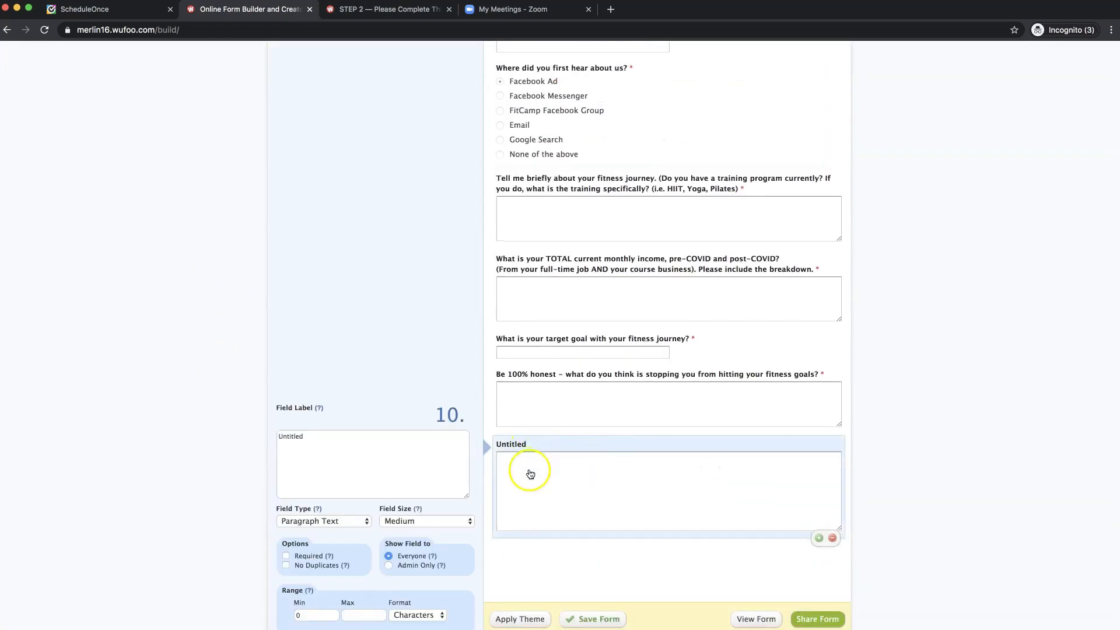
click(379, 449)
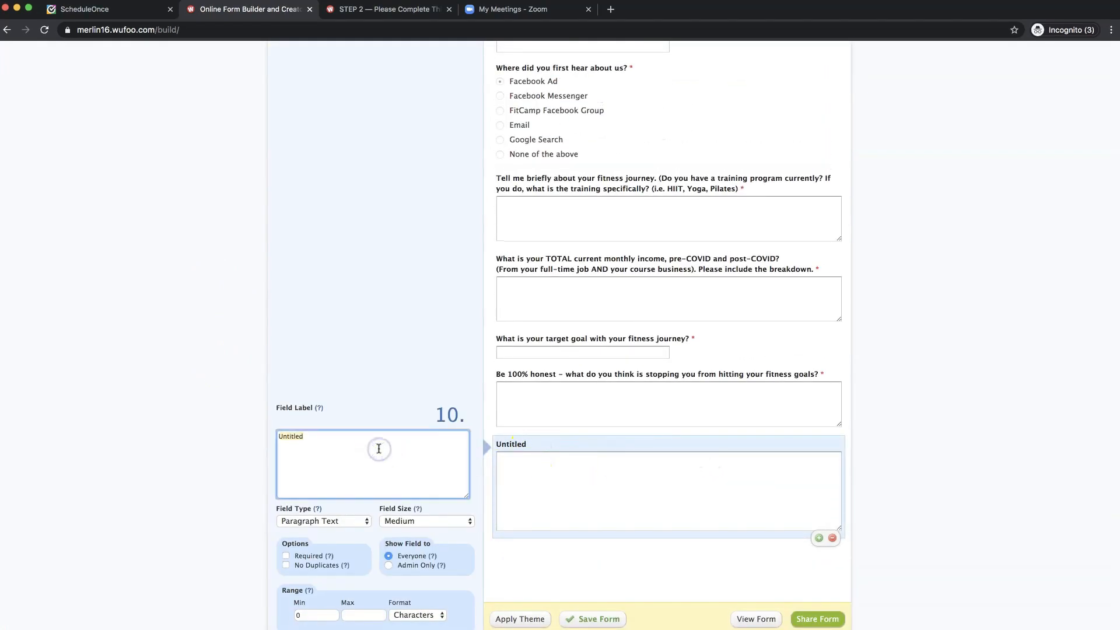
text(What would be the most important criteria for your success if we're a good fit to work together? *)
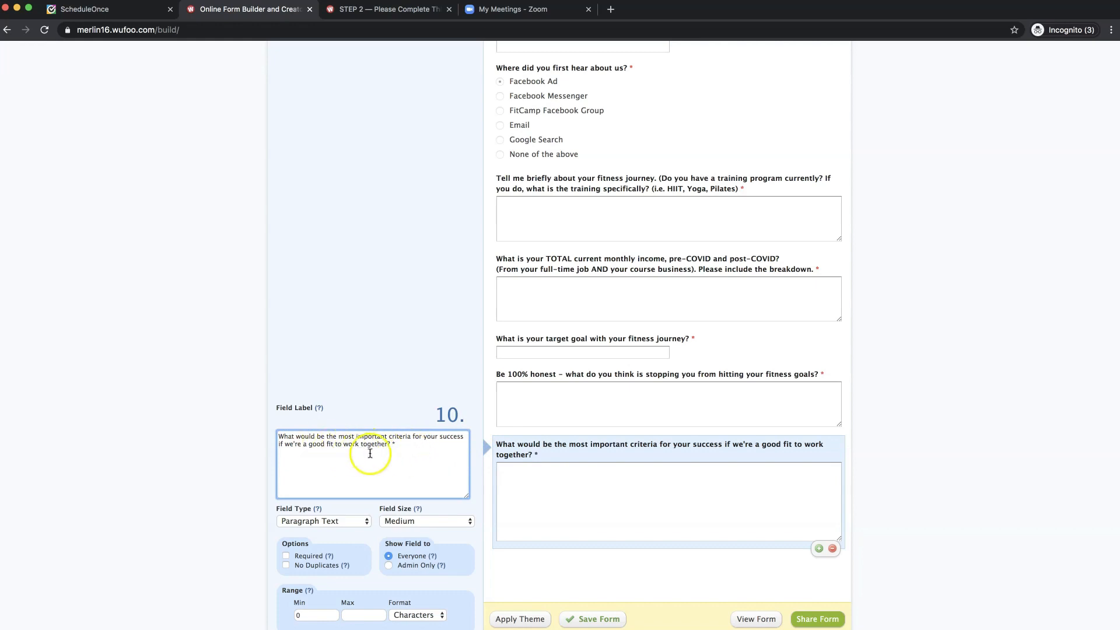
- Make the criteria-for-success question's answer box Small and required
click(437, 521)
click(435, 506)
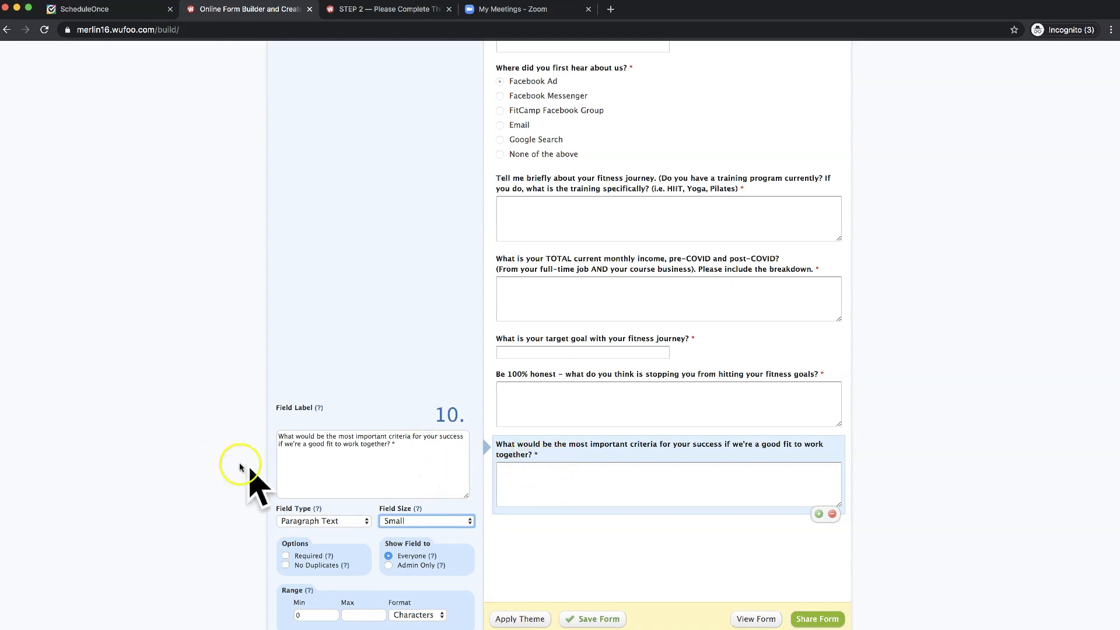
click(286, 556)
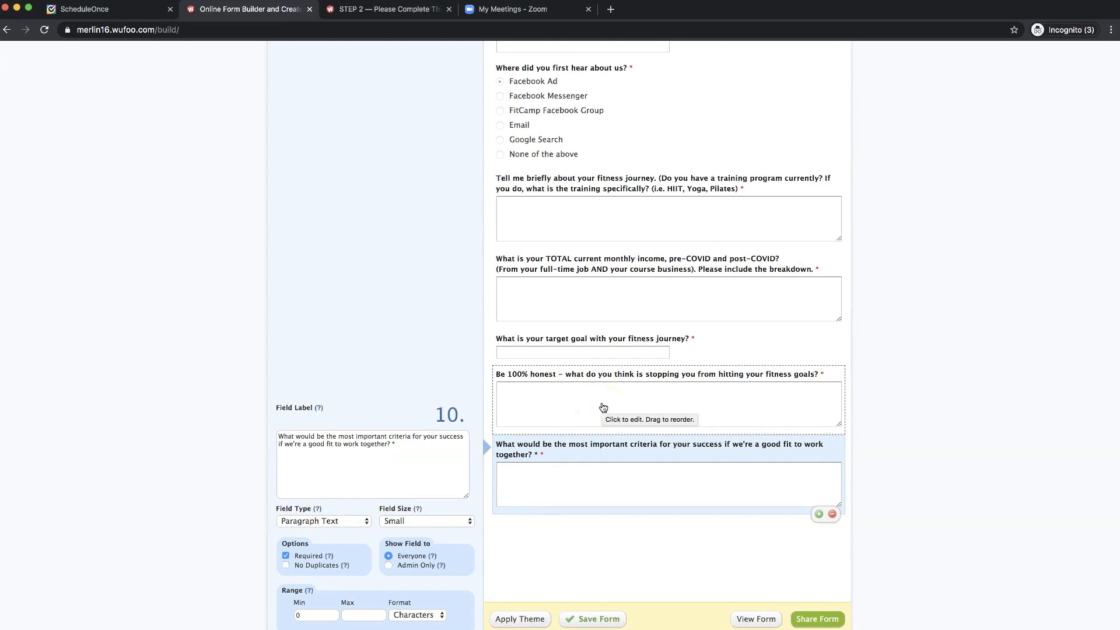
scroll(603, 408, up, 5)
scroll(603, 408, down, 7)
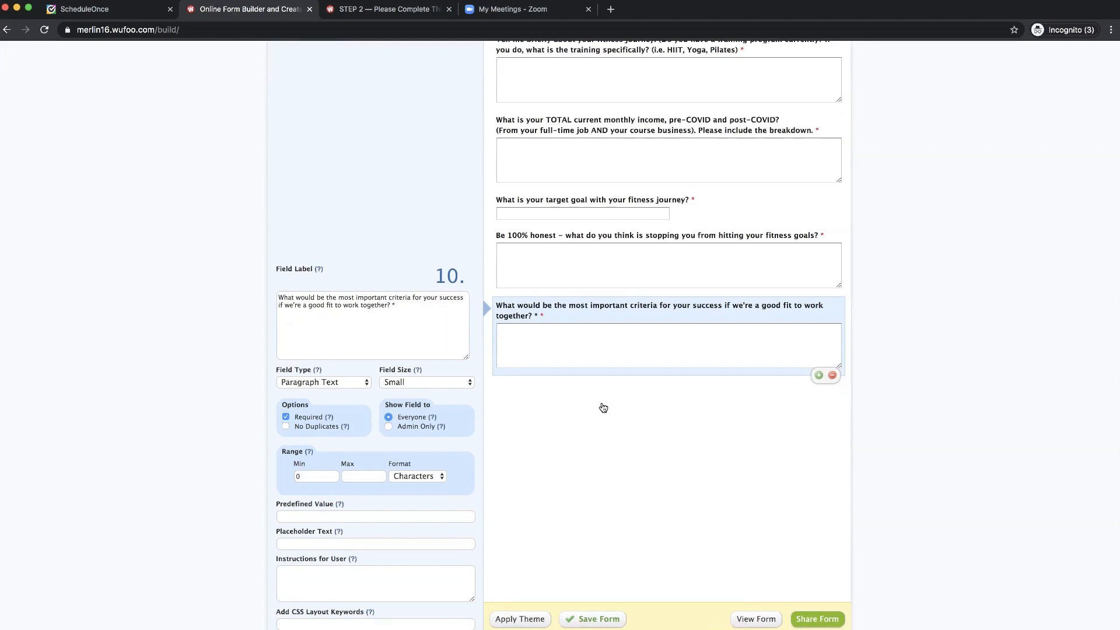
scroll(604, 407, down, 1)
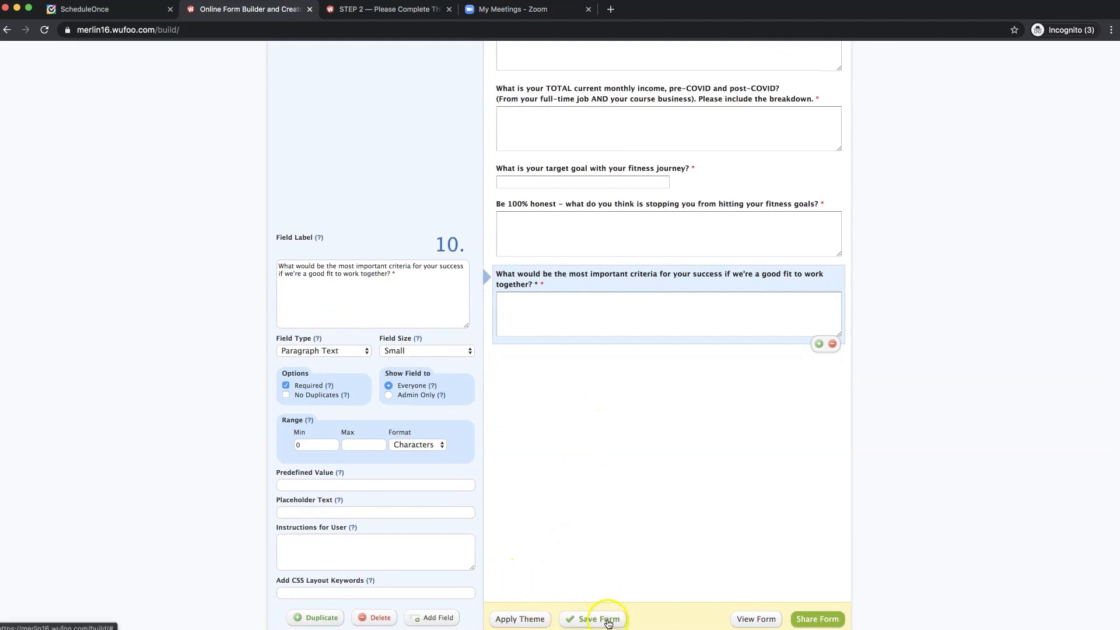
- Save the STEP 2 form and go back to the Form Manager listing
click(607, 623)
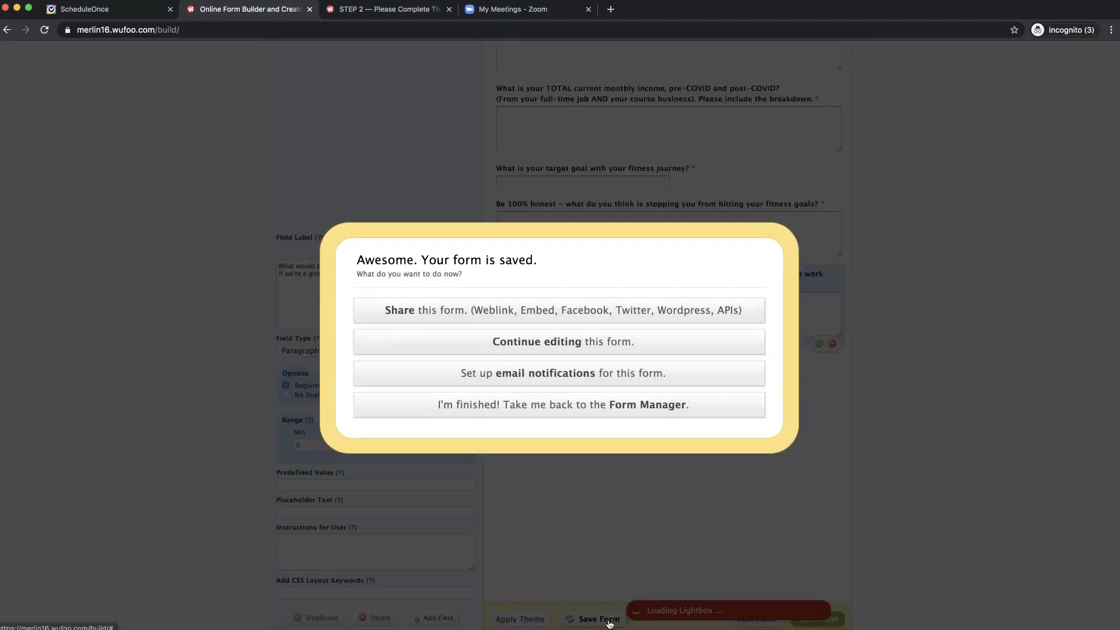
click(545, 346)
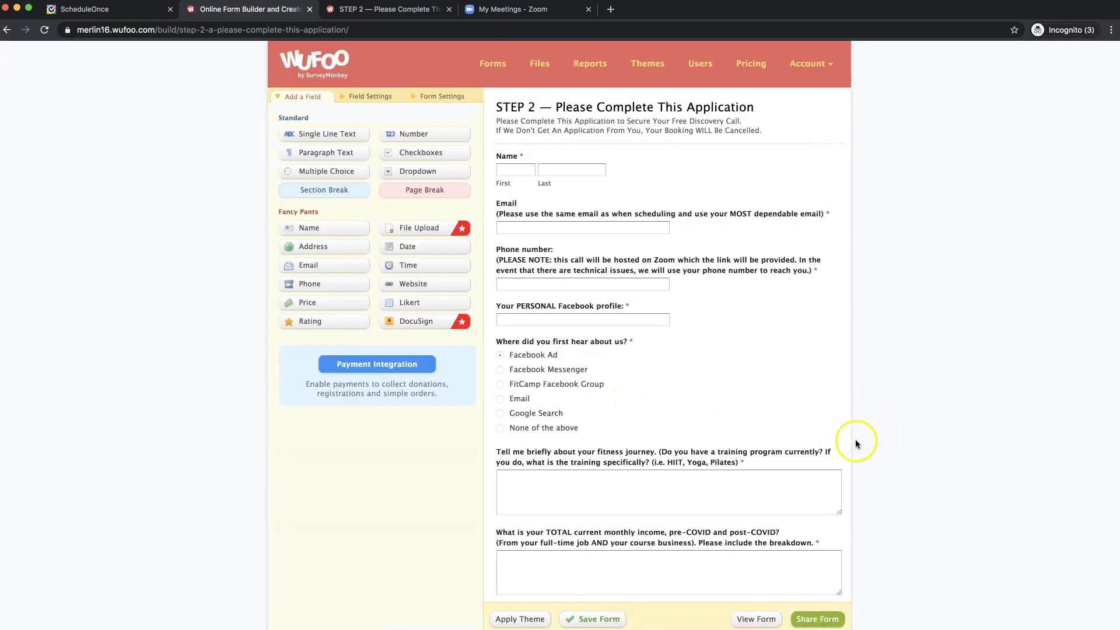
scroll(856, 443, down, 2)
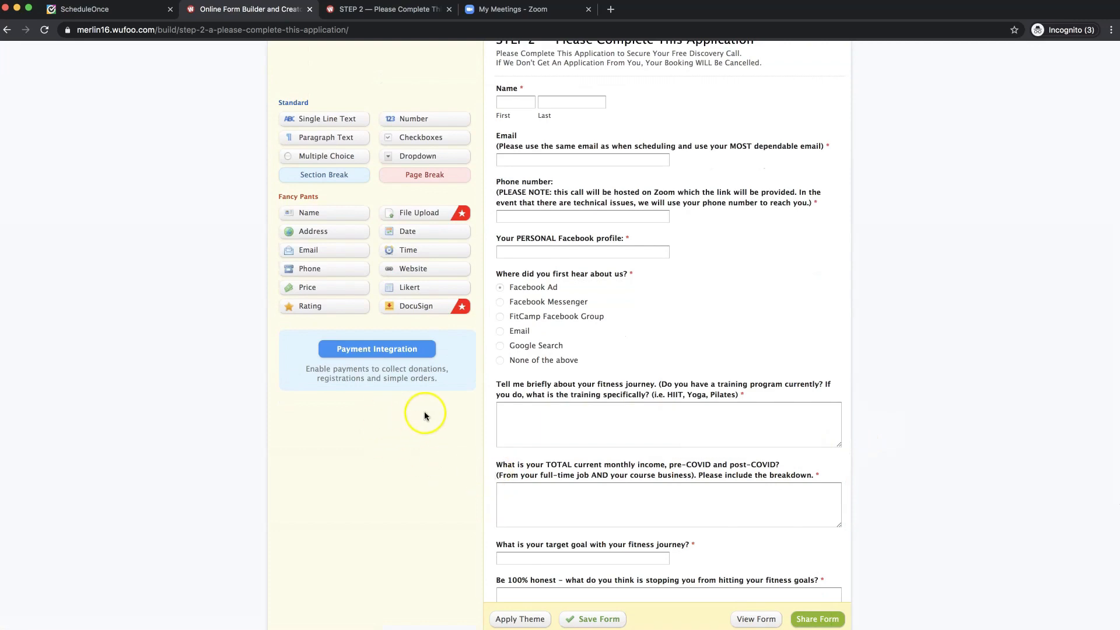
scroll(425, 413, up, 2)
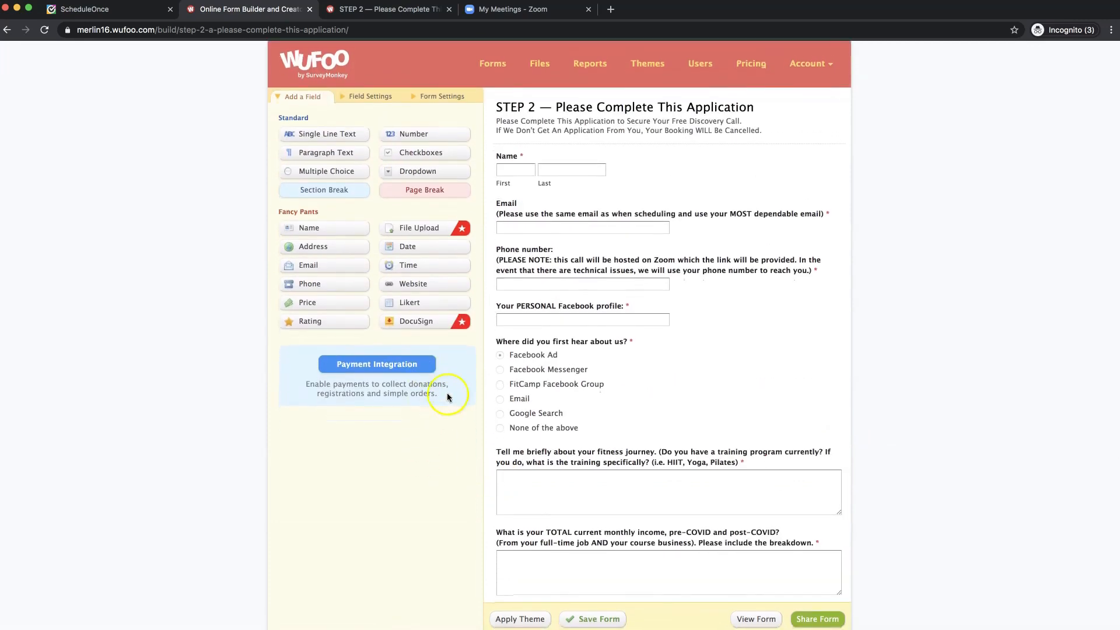
click(494, 66)
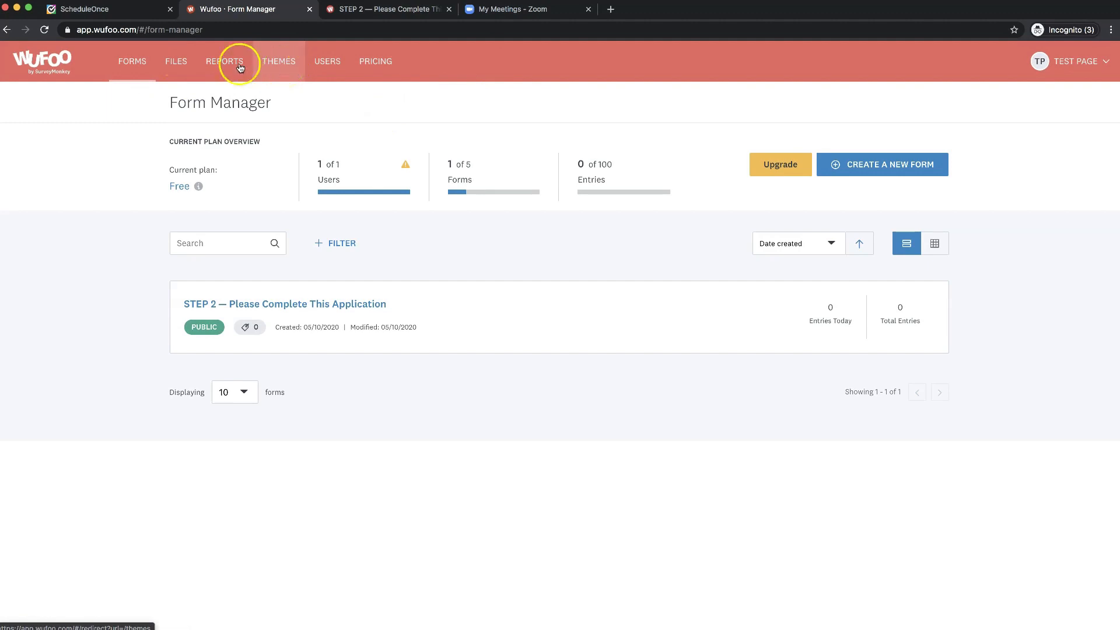
mouse_move(710, 320)
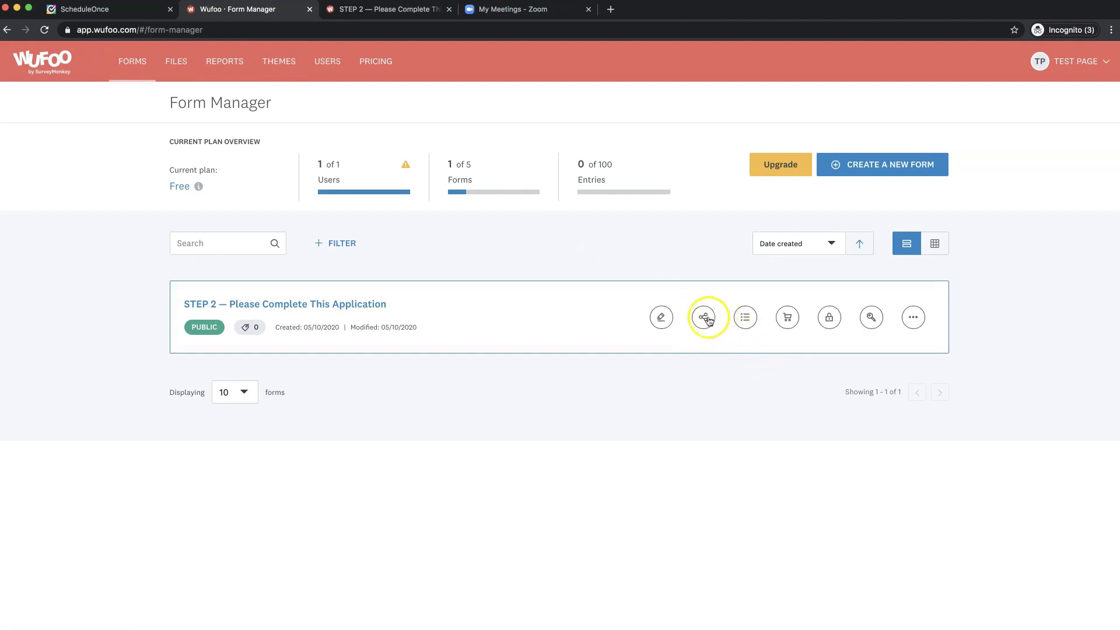
scroll(704, 320, down, 1)
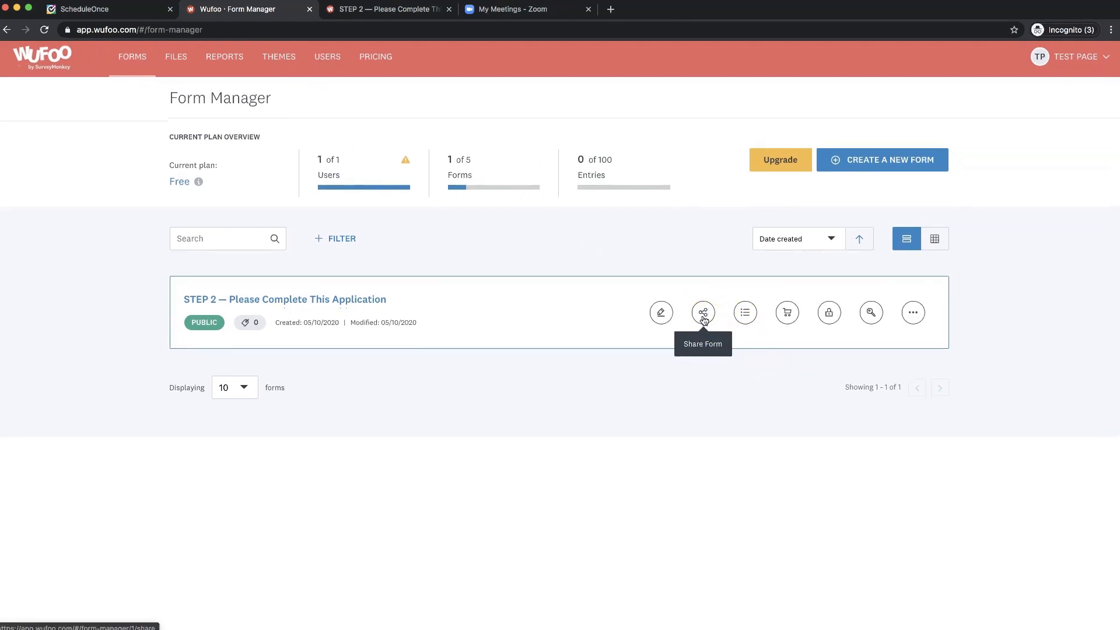
- Create a new theme in the Theme Designer and check paid-plan pricing for a custom logo
click(277, 67)
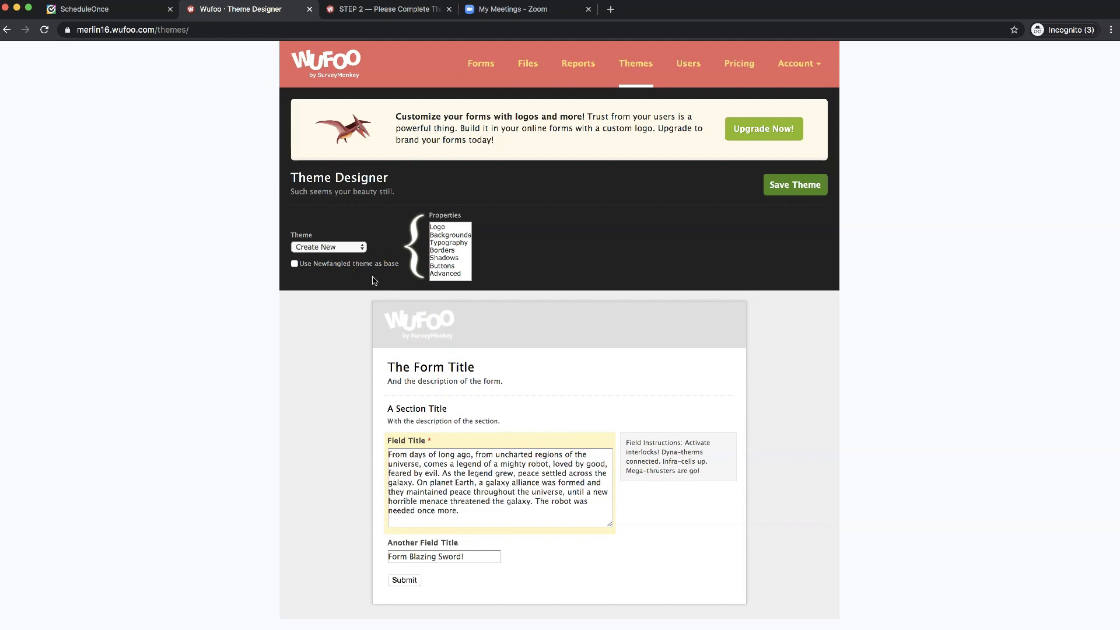
click(349, 250)
click(349, 250)
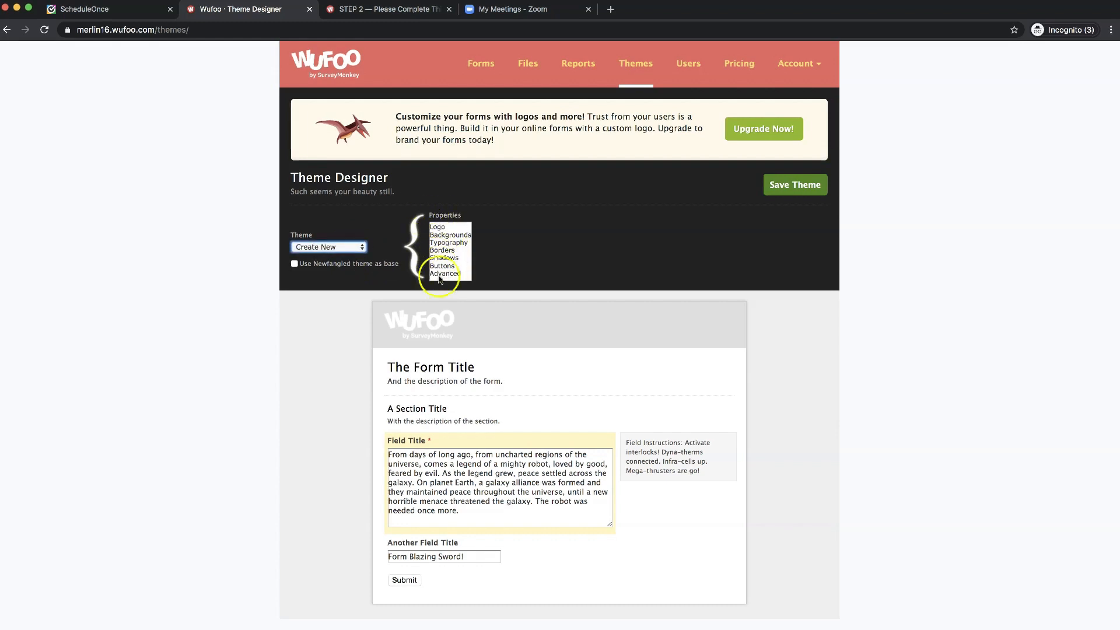
click(442, 228)
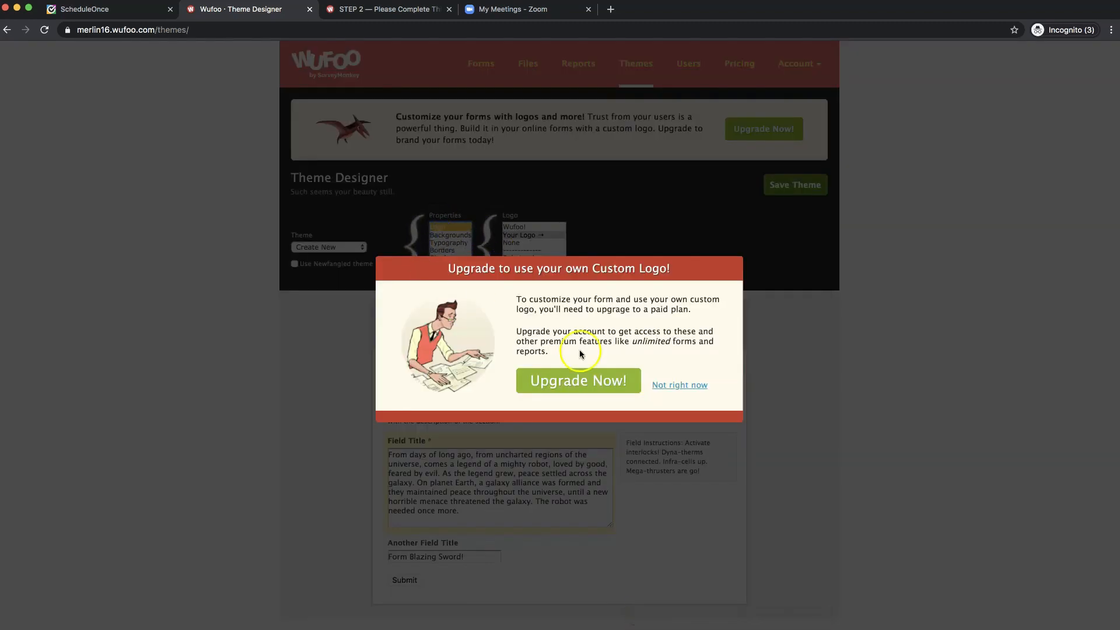
click(426, 369)
super+click(579, 387)
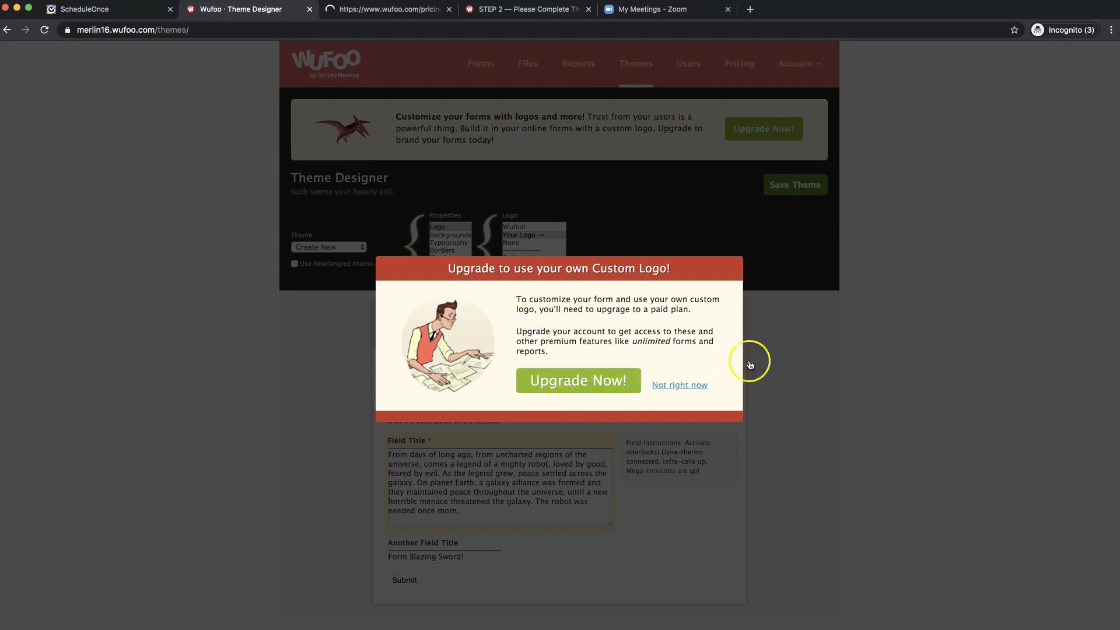
click(786, 367)
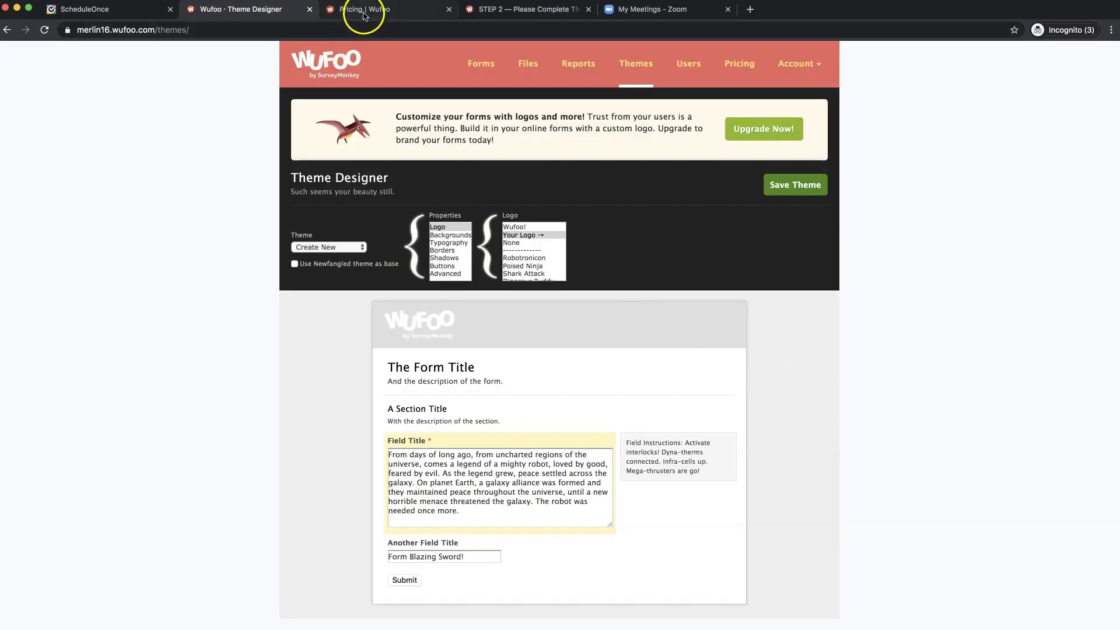
click(357, 10)
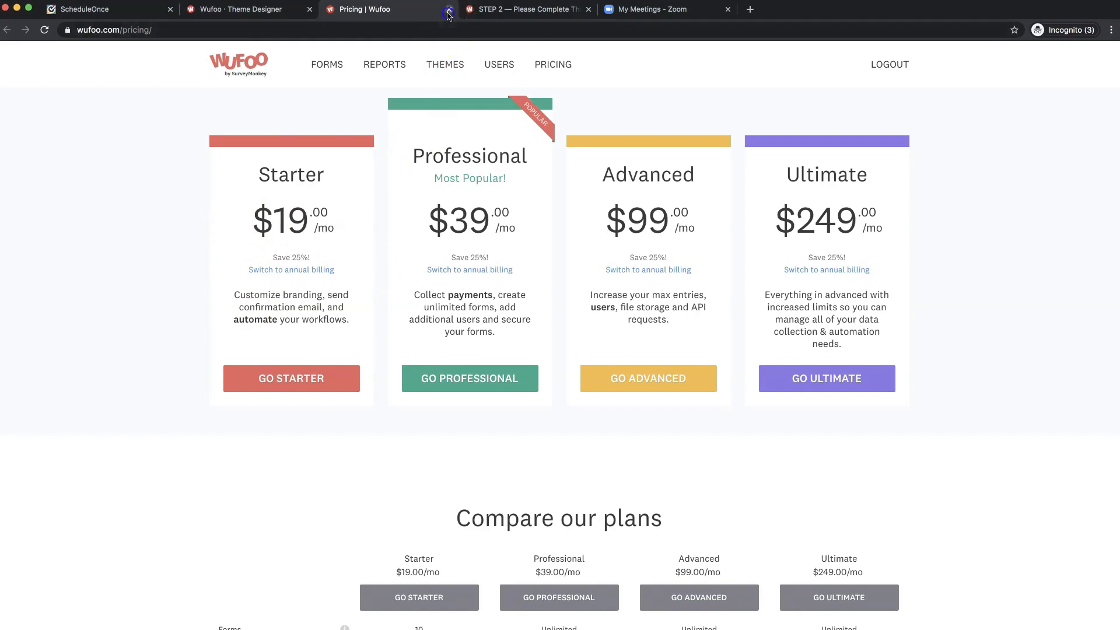
click(449, 9)
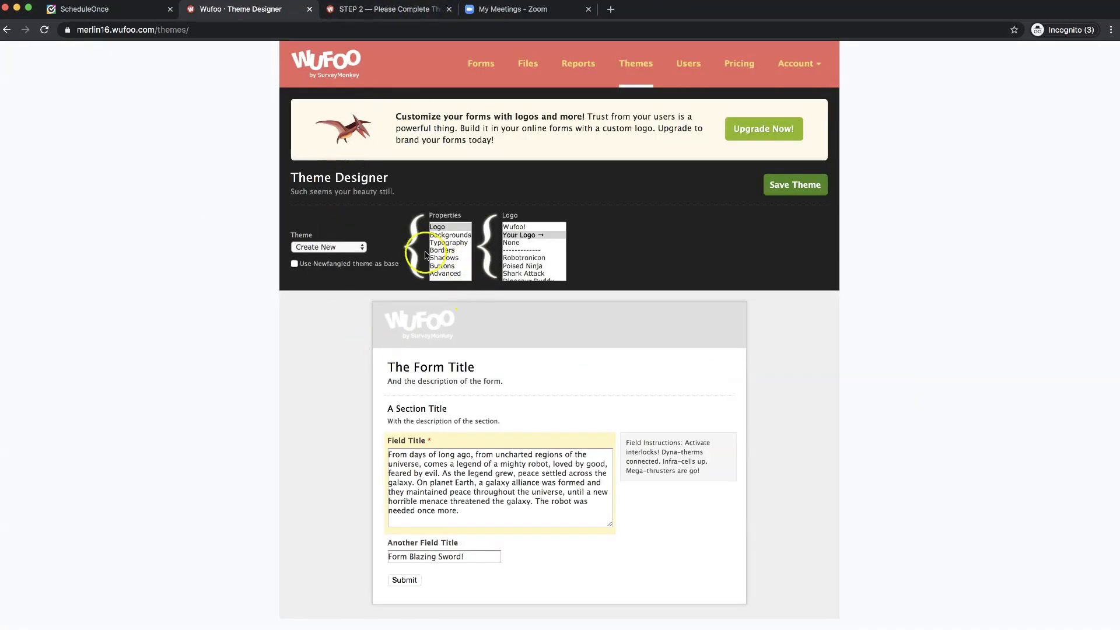
- Dismiss the custom-logo upgrade prompt and keep the default Wufoo! logo
click(521, 235)
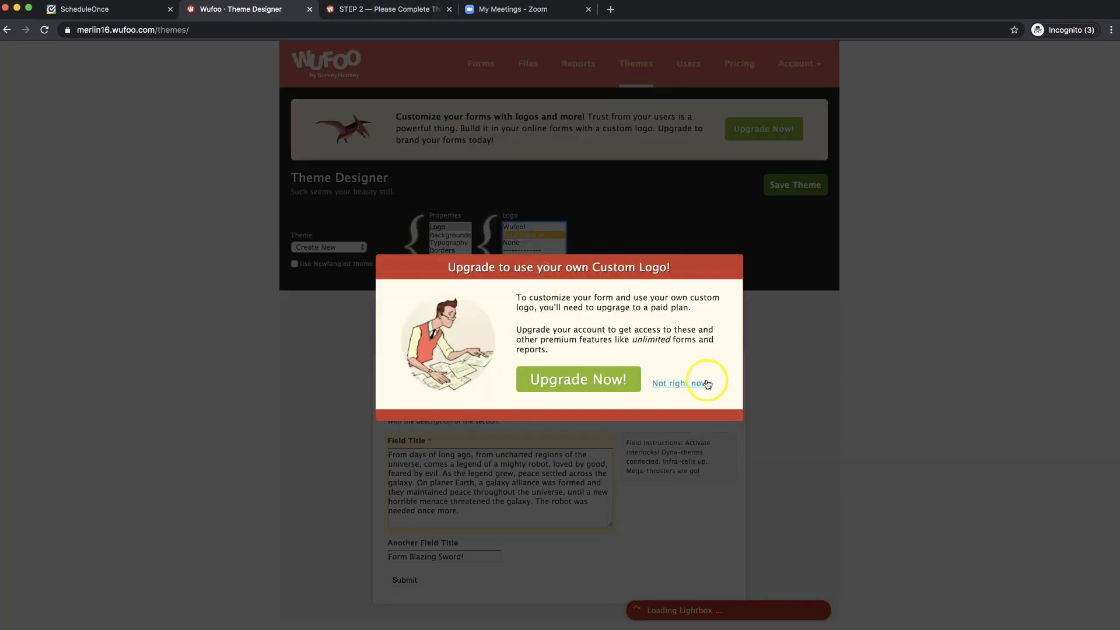
click(708, 384)
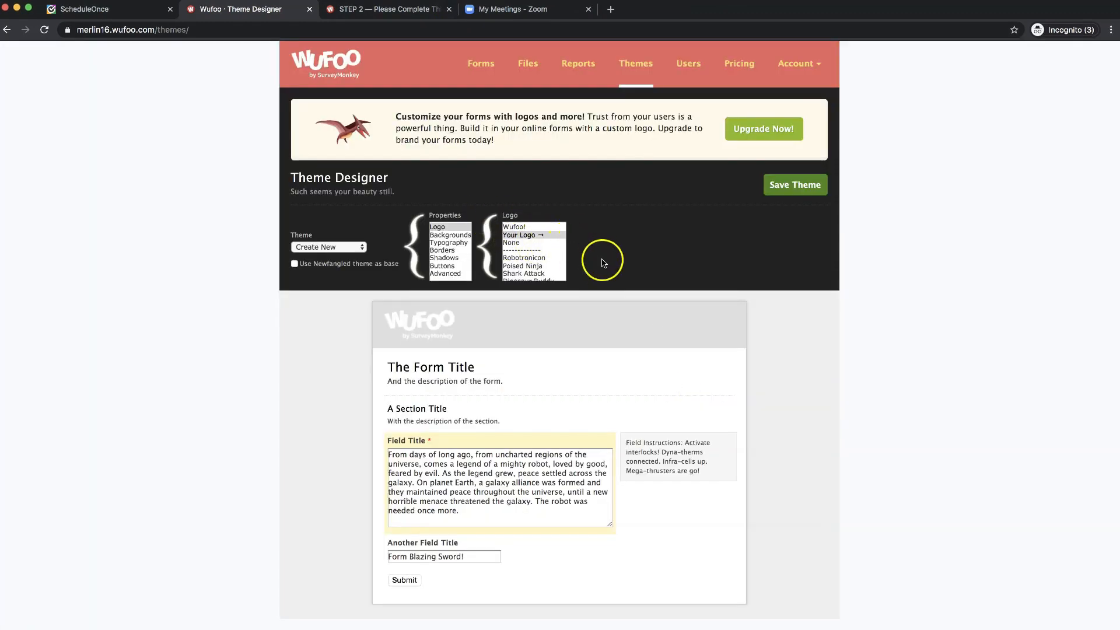
click(521, 227)
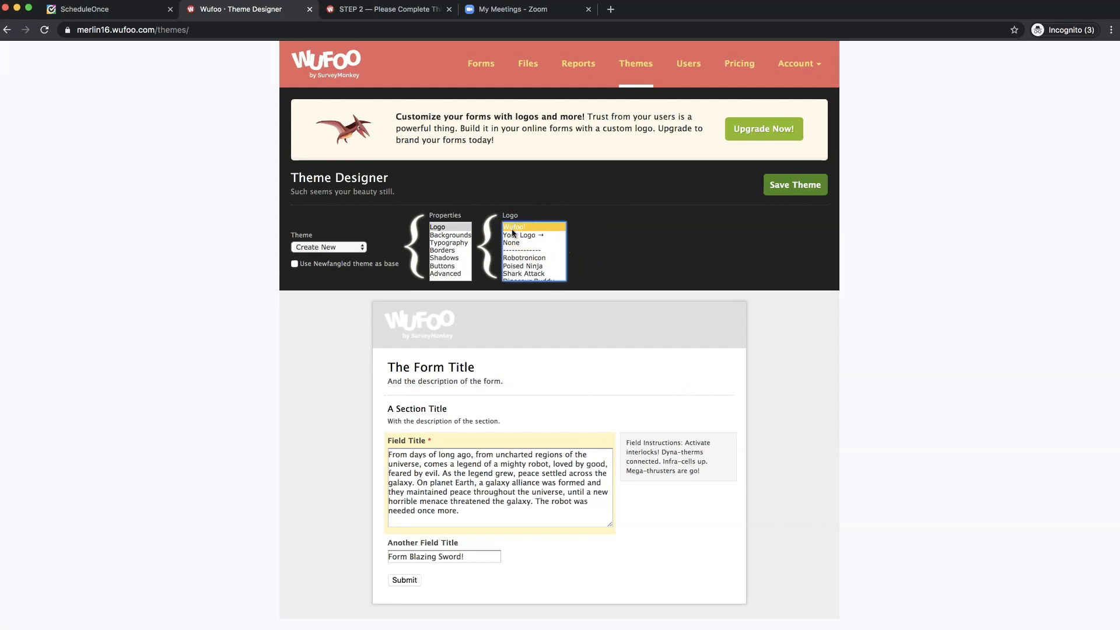
click(453, 235)
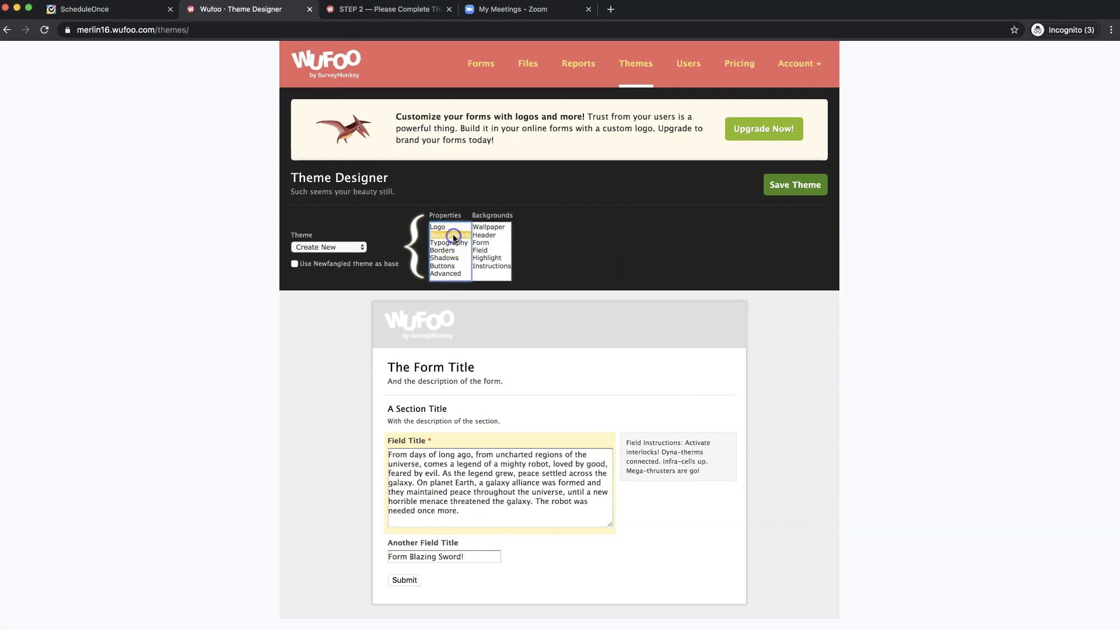
- Try yellow, grey and red on the wallpaper, header and form backgrounds, leaving all three white
click(487, 229)
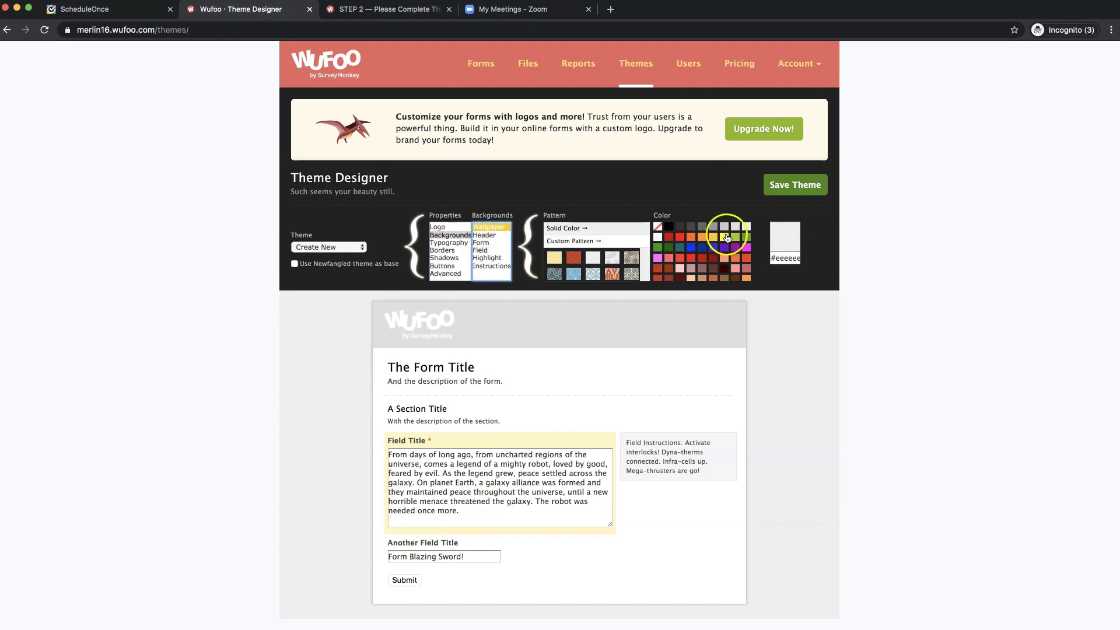
click(725, 237)
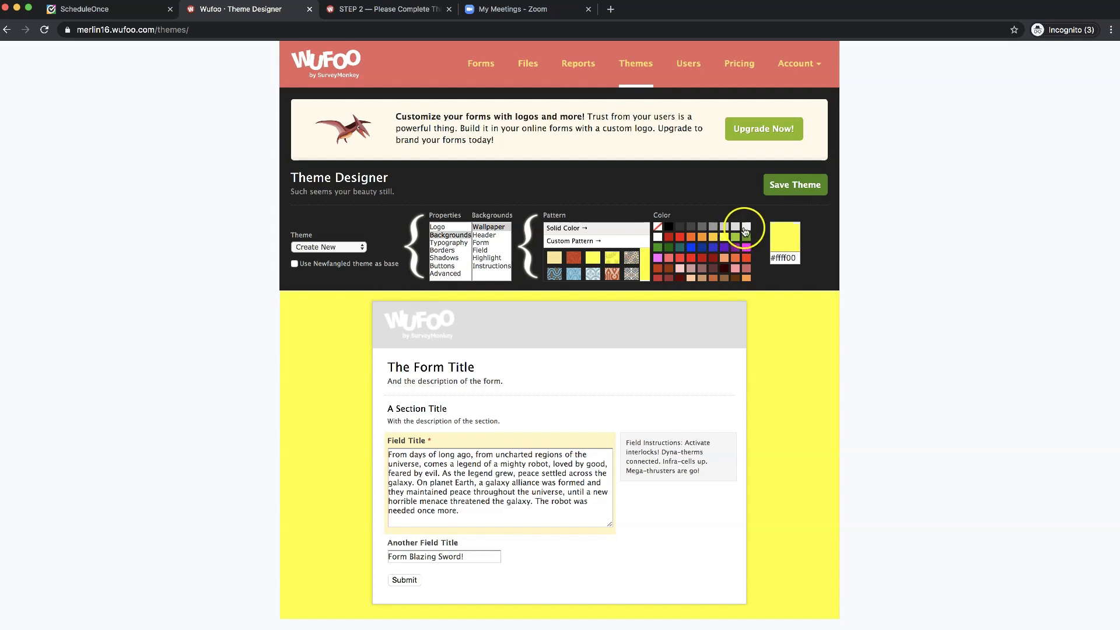
click(657, 229)
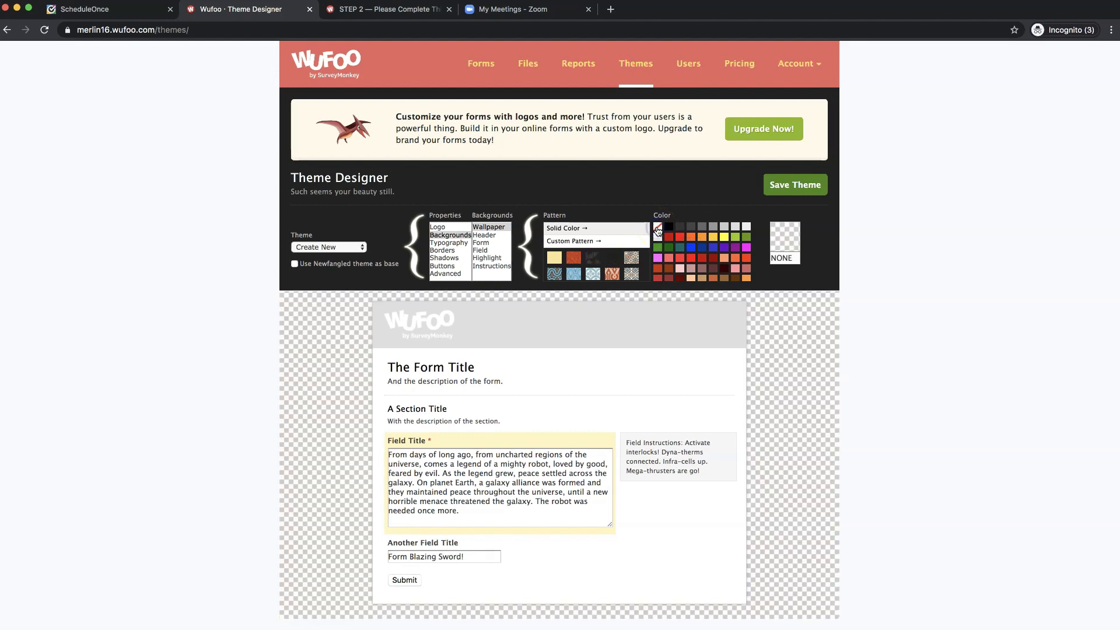
click(659, 238)
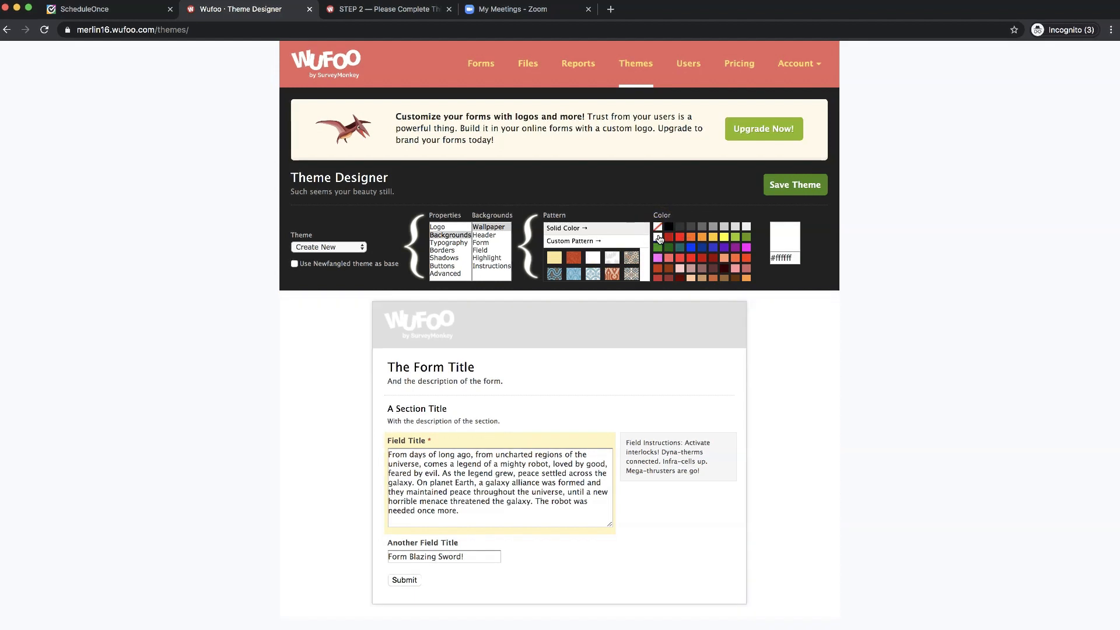
click(485, 236)
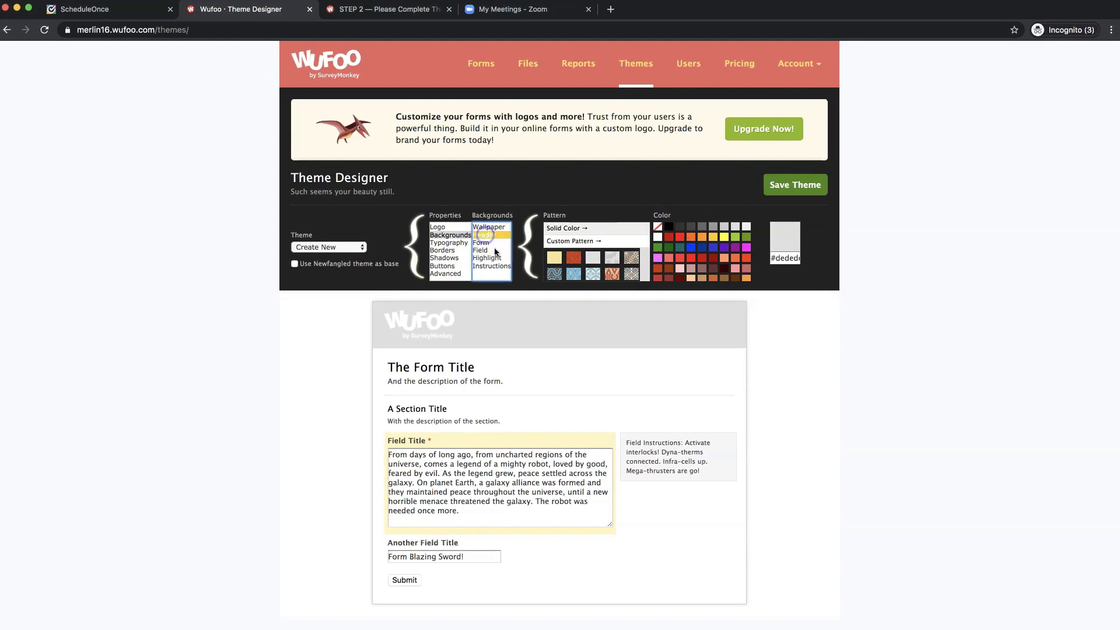
click(714, 240)
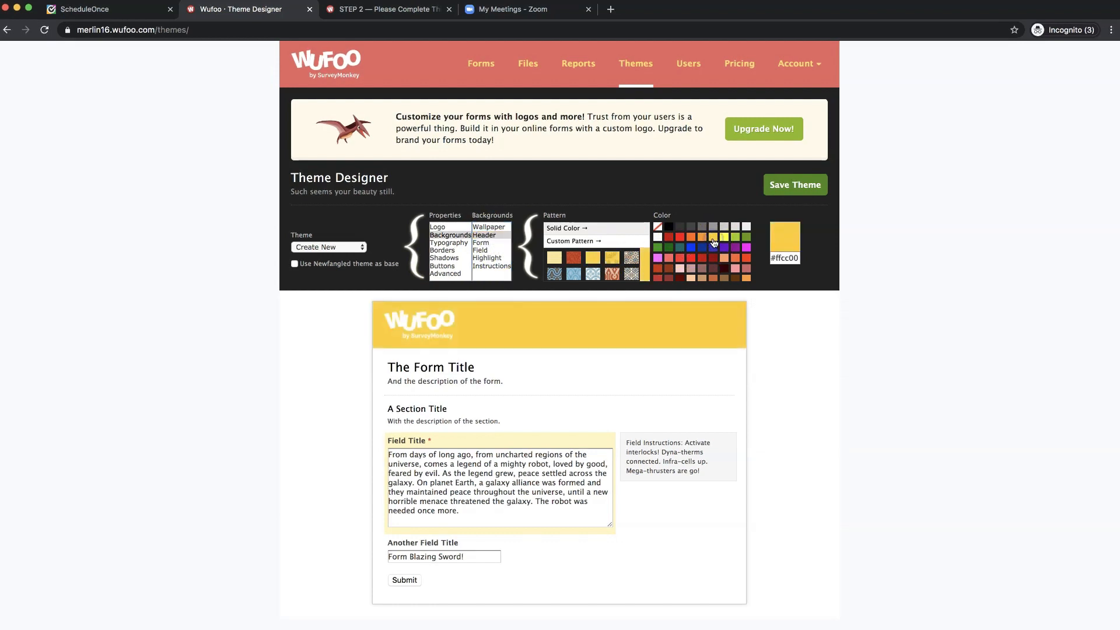
click(748, 228)
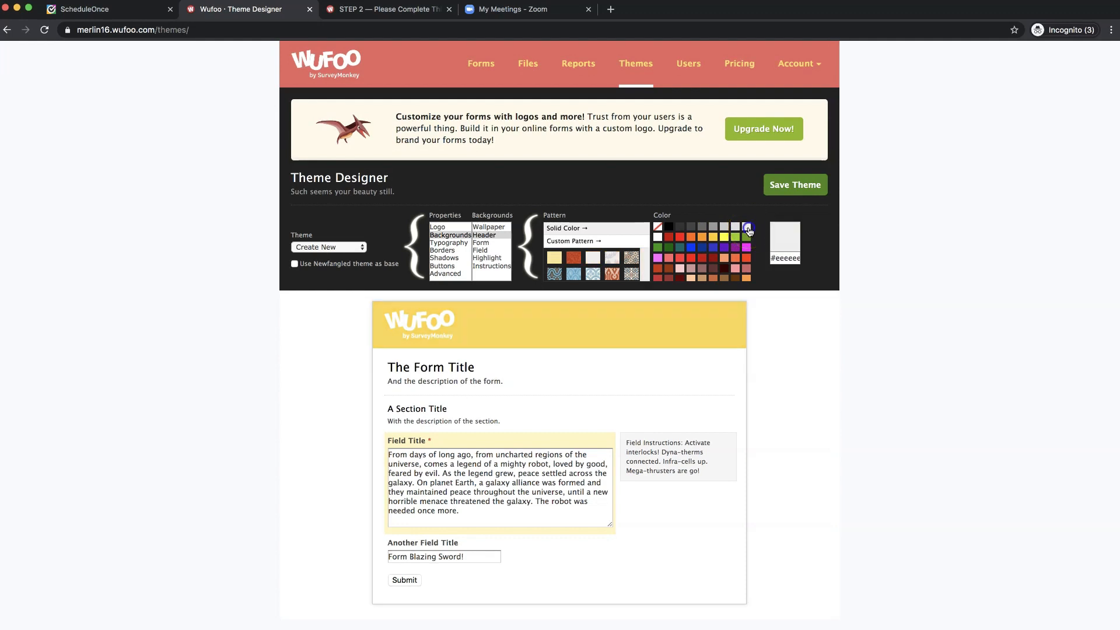
click(658, 238)
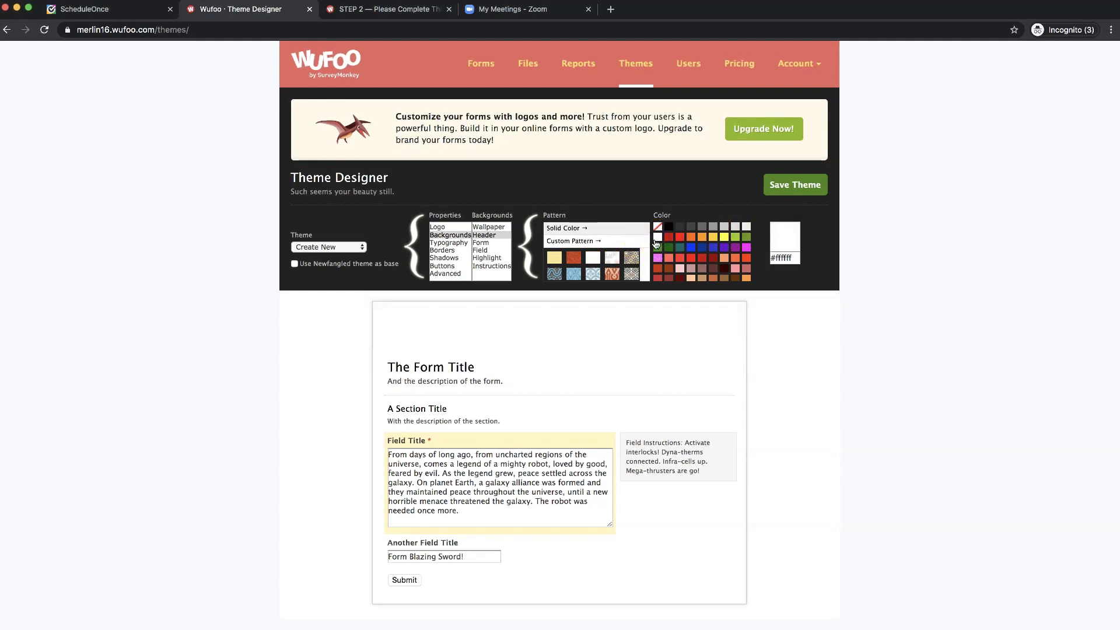
click(487, 243)
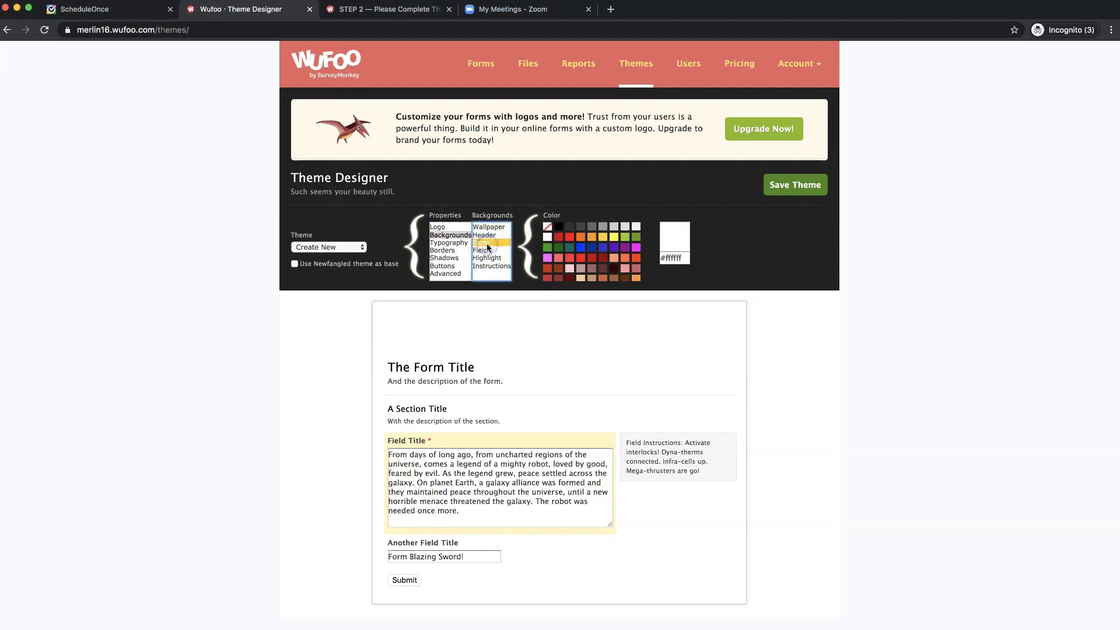
click(574, 241)
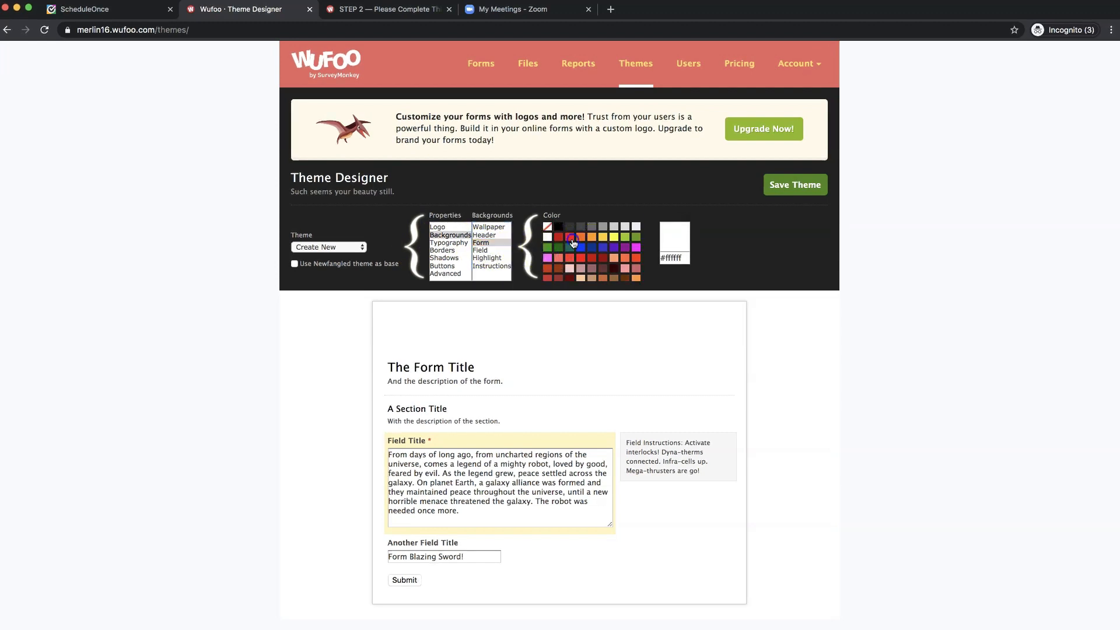
click(548, 238)
- Try orange and teal on field and instructions backgrounds, then set field, highlight and instructions to white
click(490, 251)
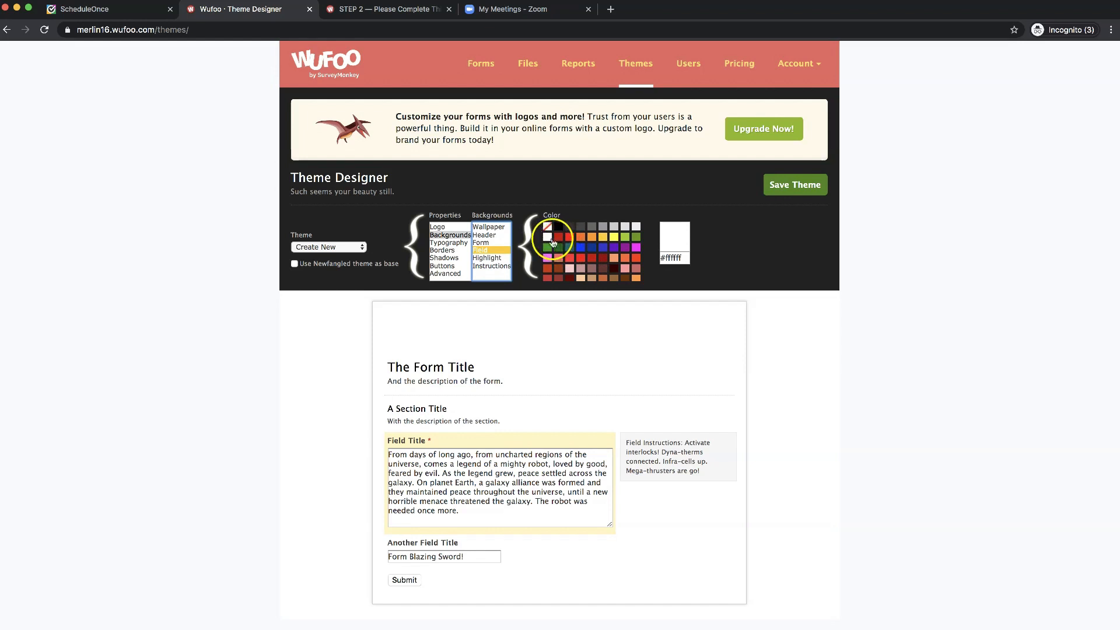
click(591, 236)
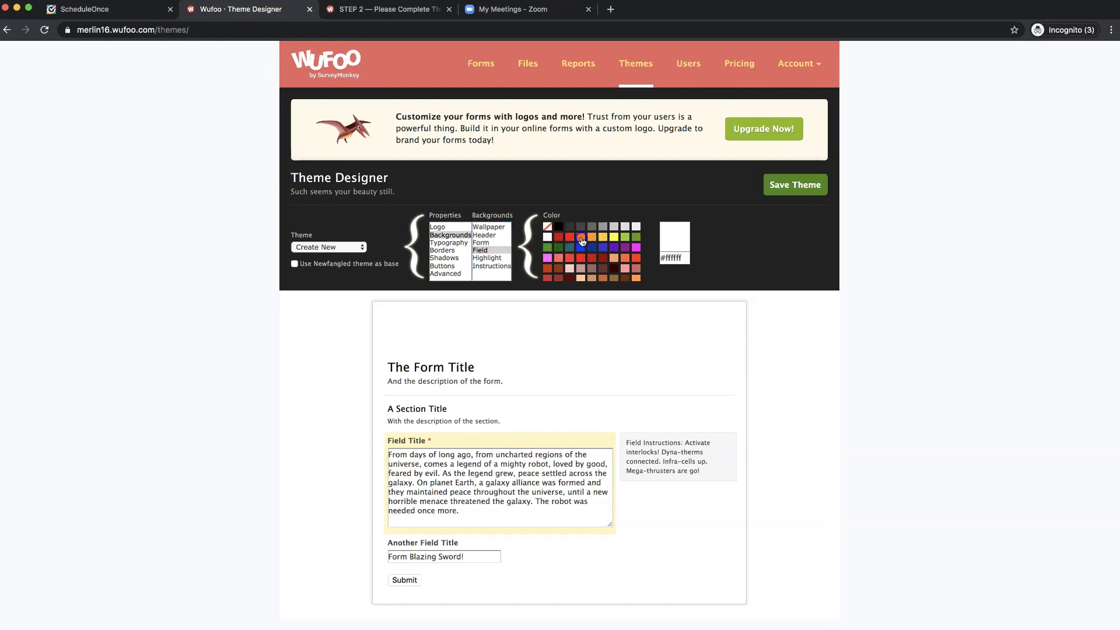
click(547, 237)
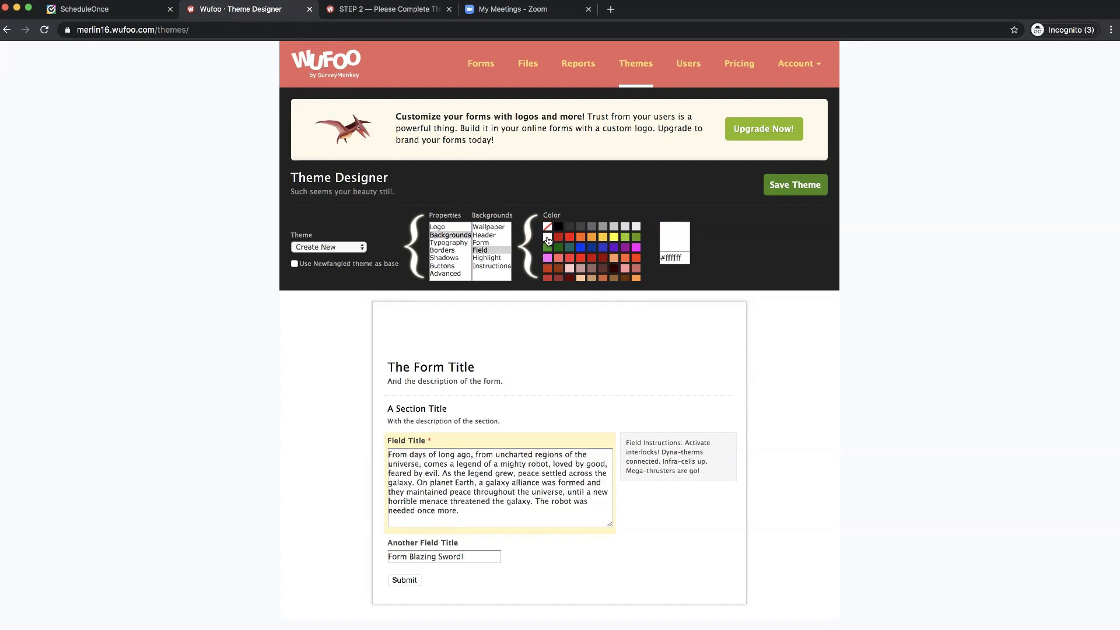
click(496, 256)
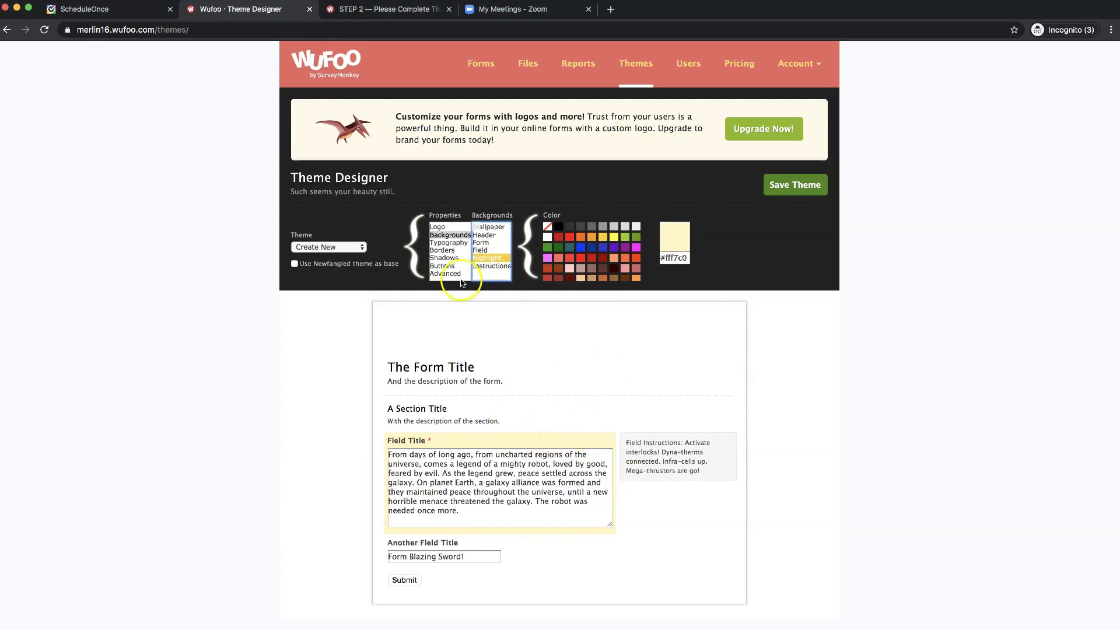
click(494, 266)
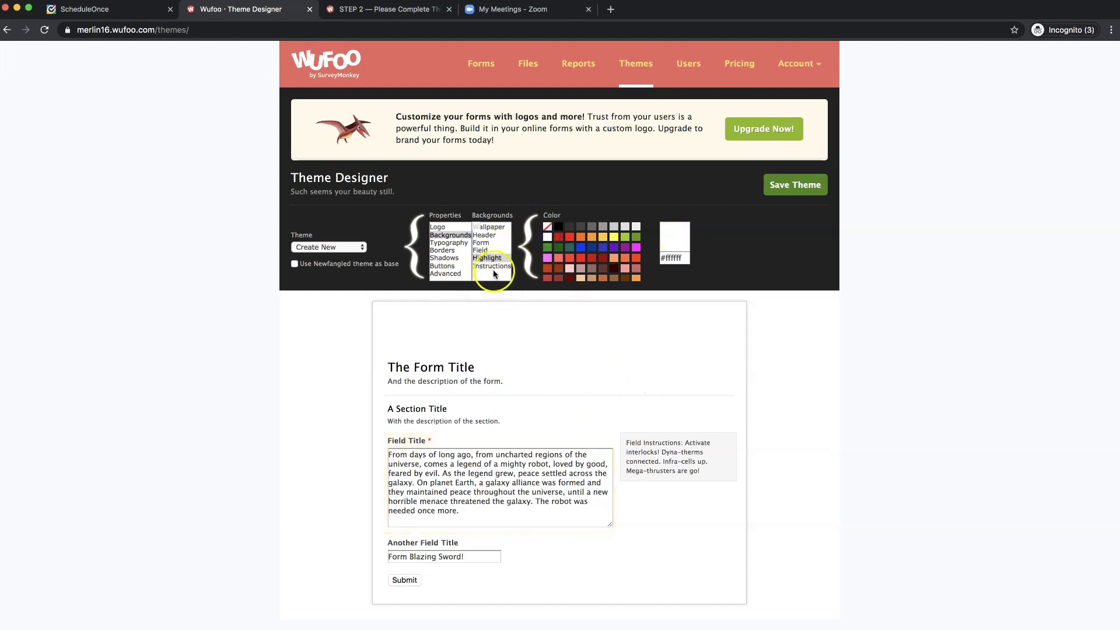
click(547, 238)
click(569, 248)
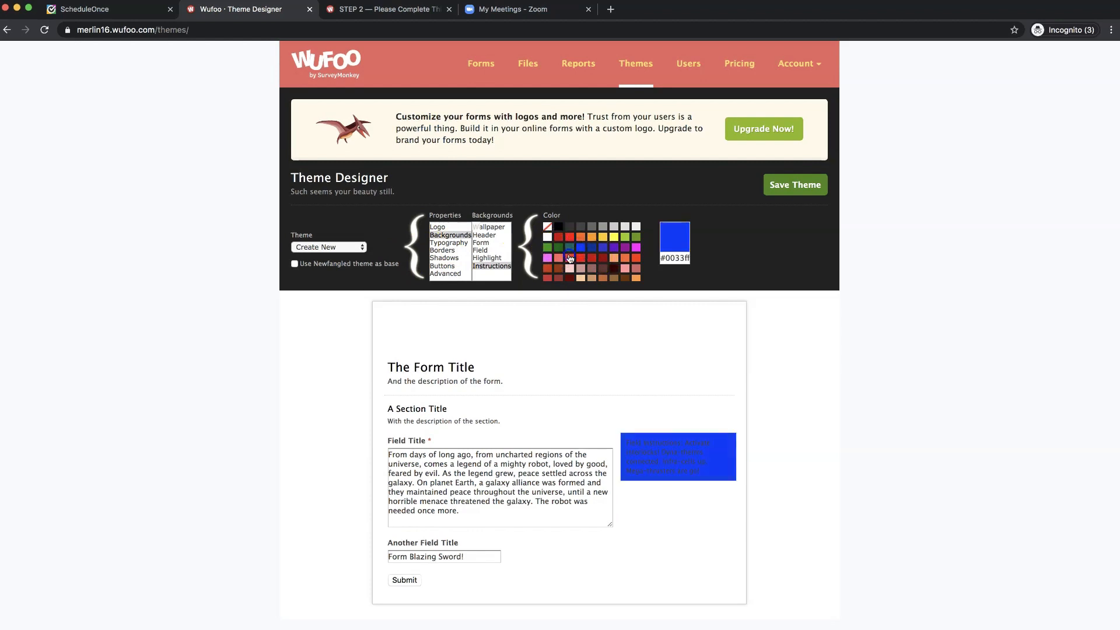
click(548, 238)
click(453, 242)
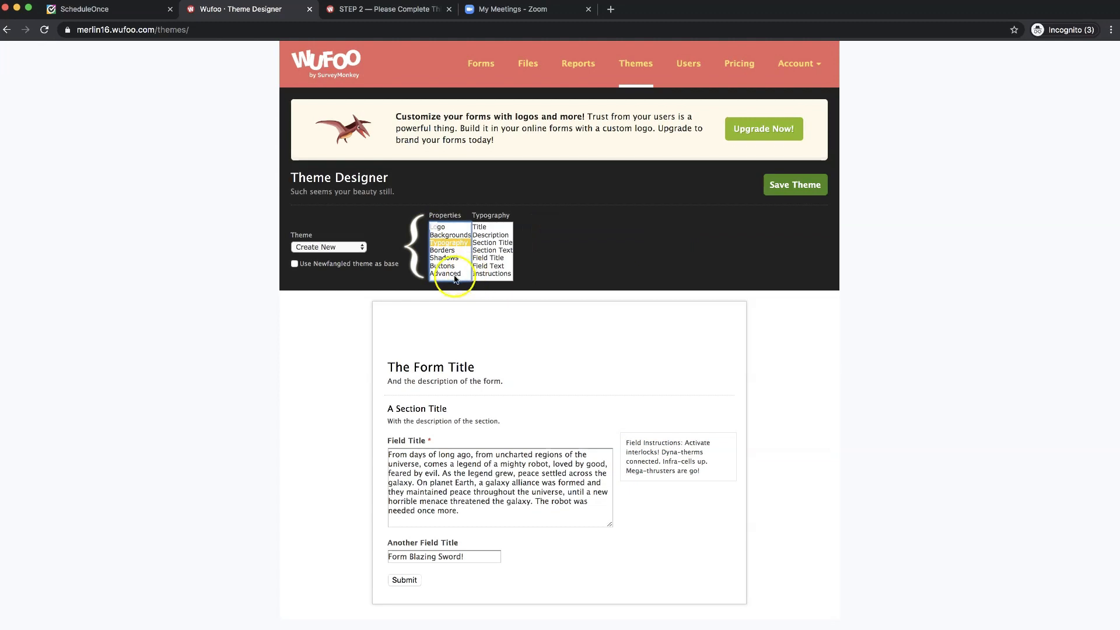
- Make the form title bold in Typography
click(492, 228)
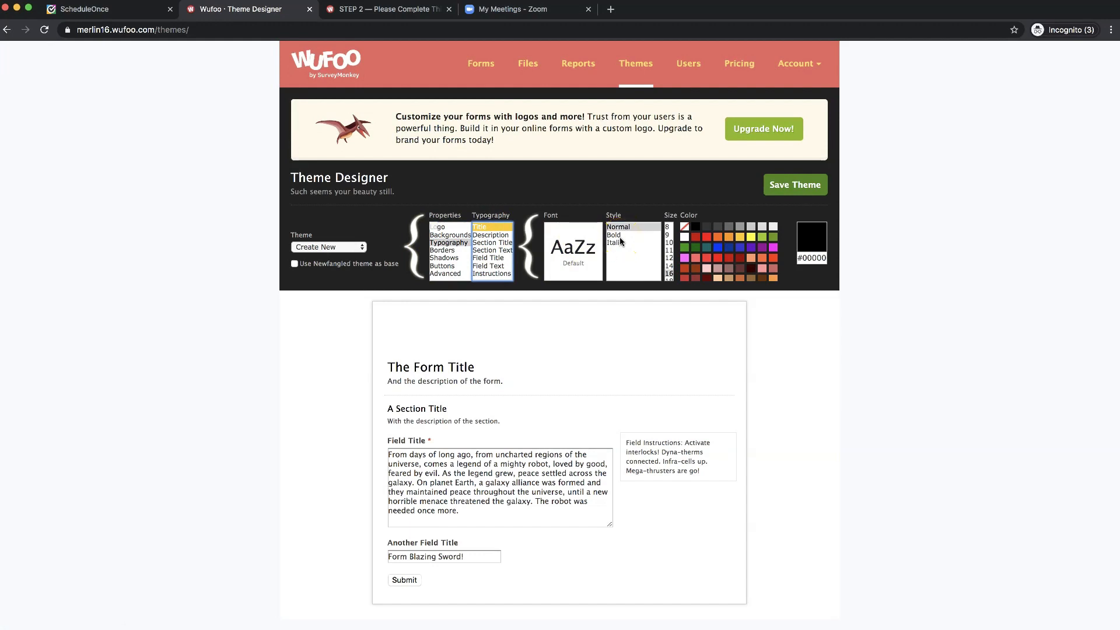
scroll(620, 239, down, 1)
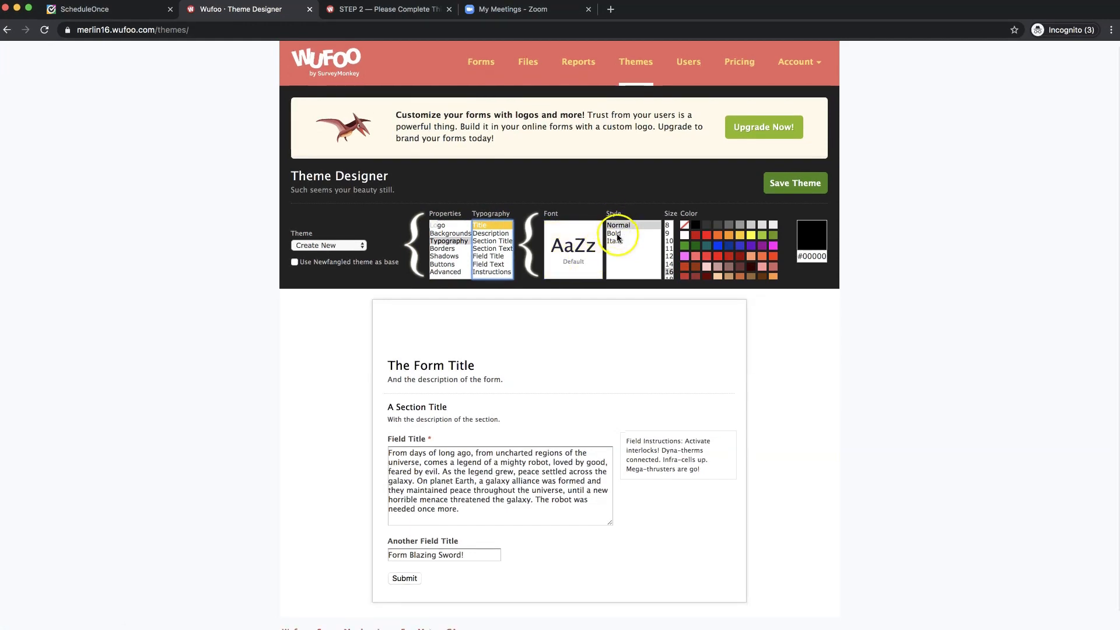
click(618, 236)
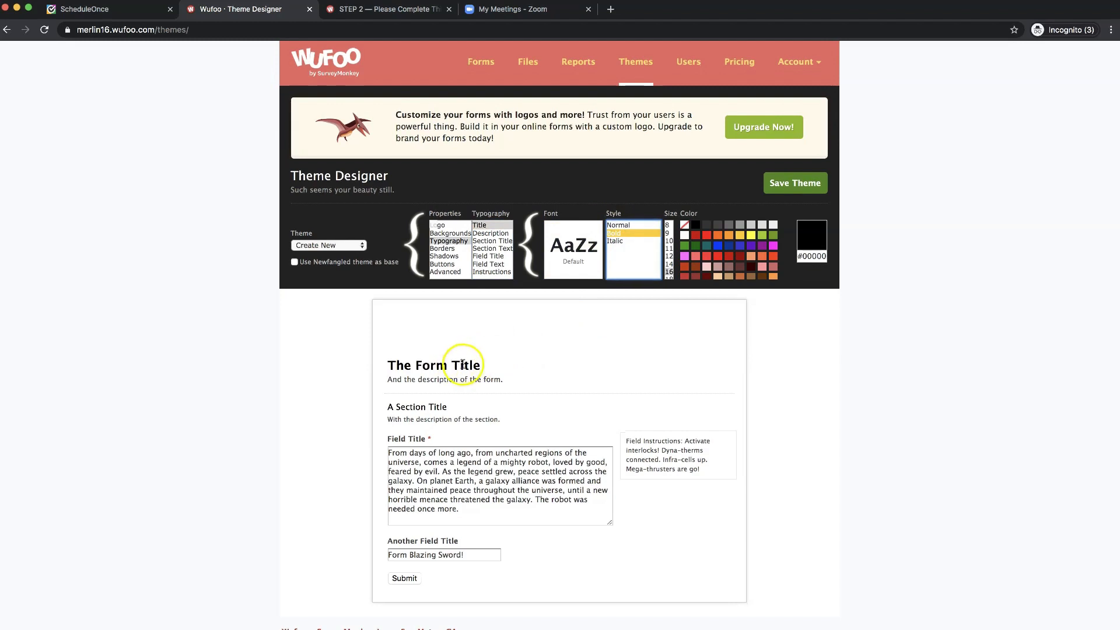
click(618, 241)
click(615, 233)
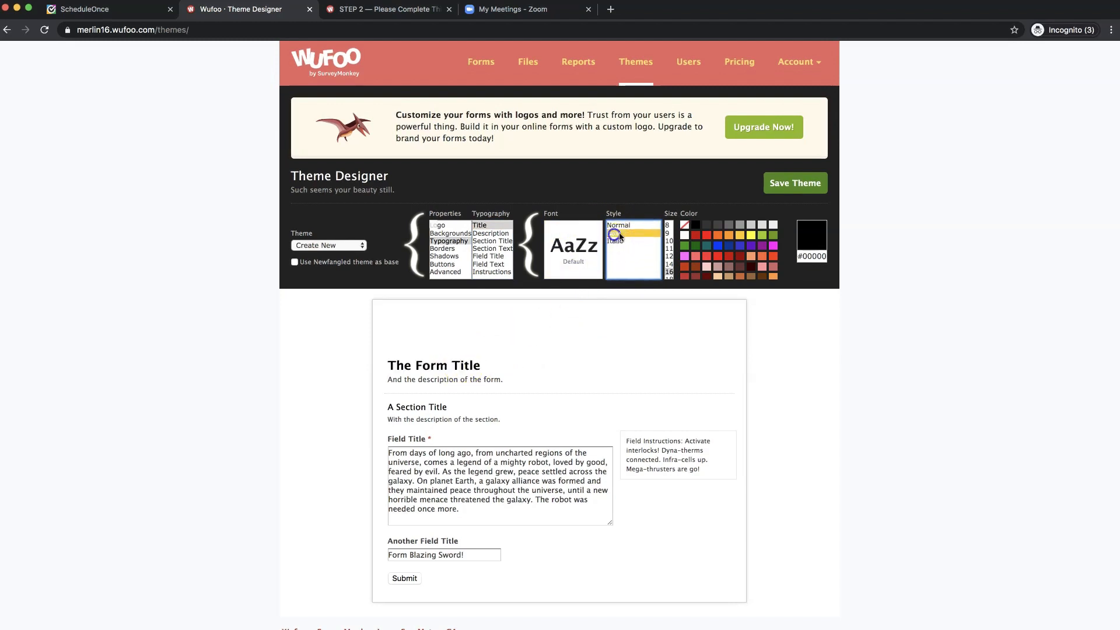
- Enlarge the form title's size and colour it dusty pink (#cc9999)
click(670, 257)
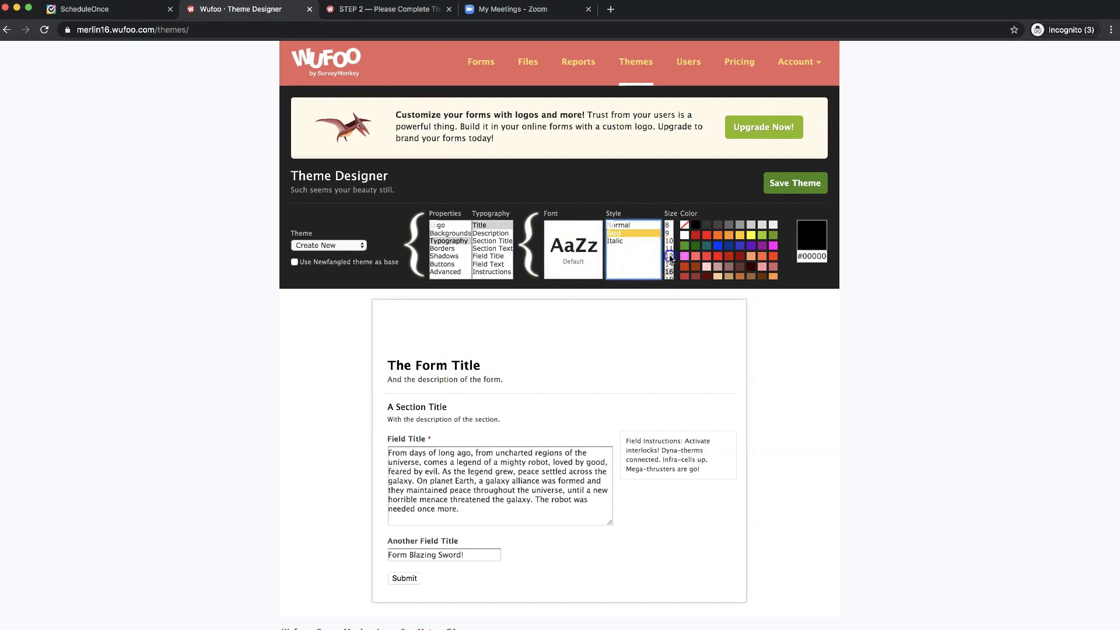
click(669, 242)
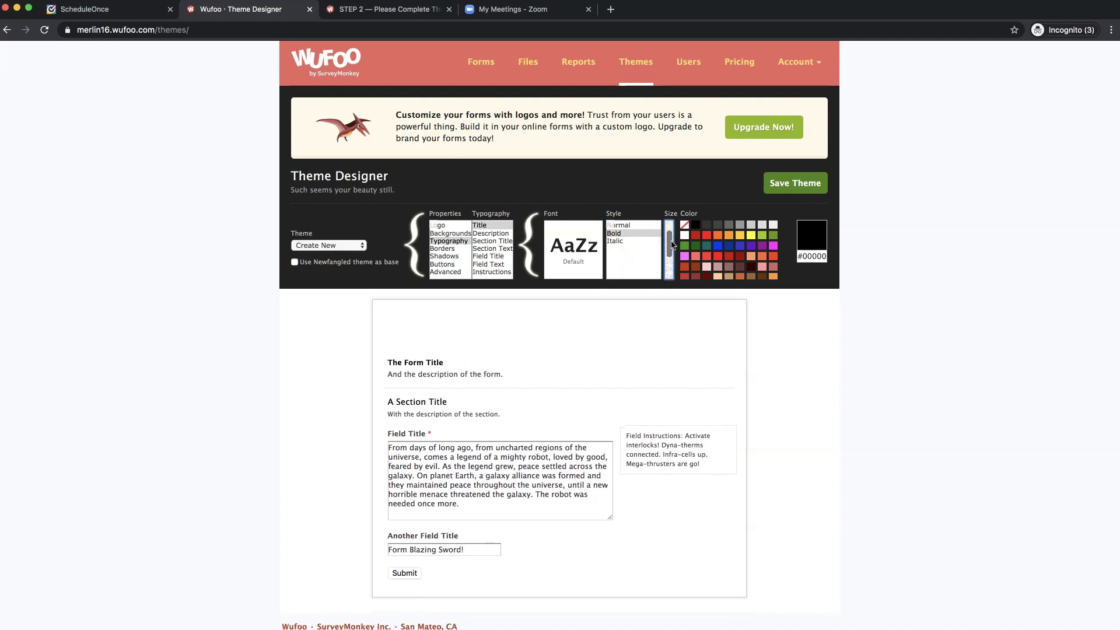
click(668, 266)
click(668, 259)
click(672, 232)
click(670, 266)
click(670, 277)
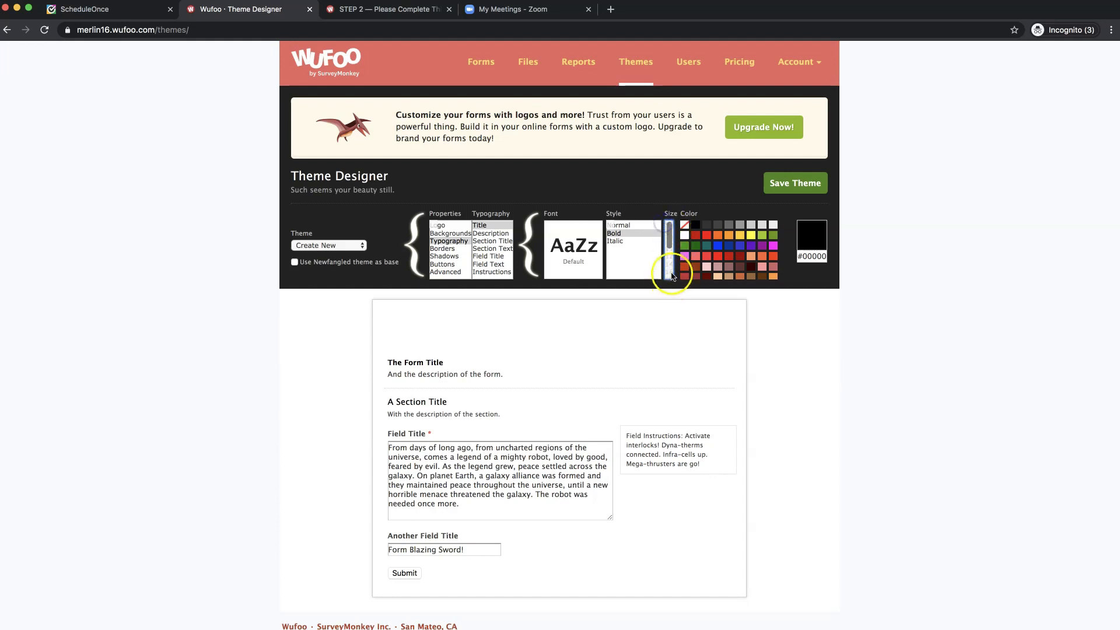
click(670, 270)
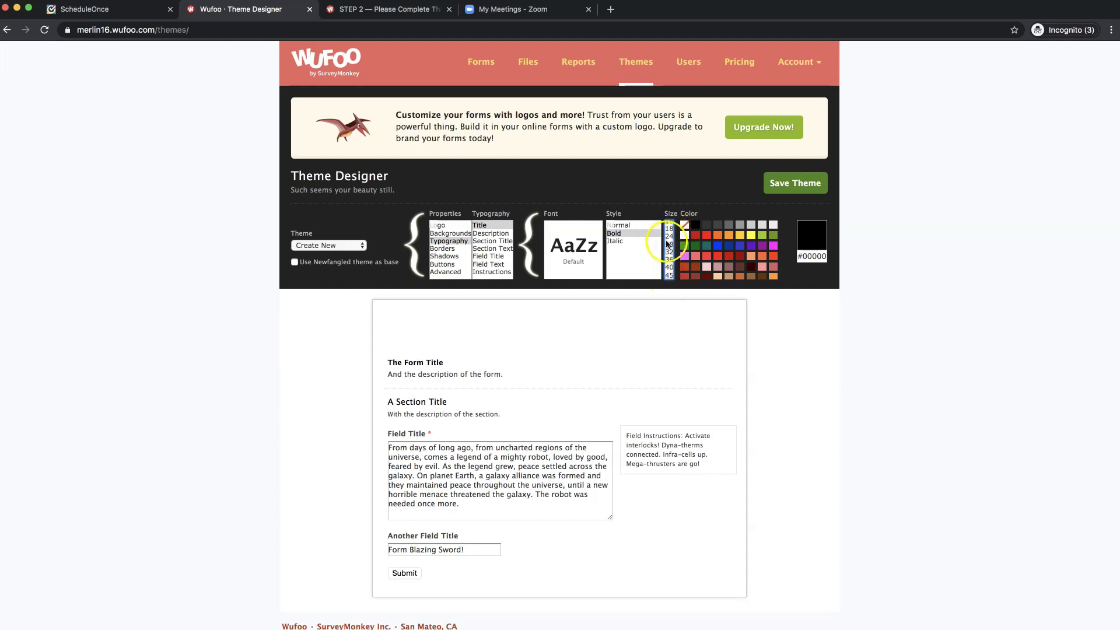
click(670, 245)
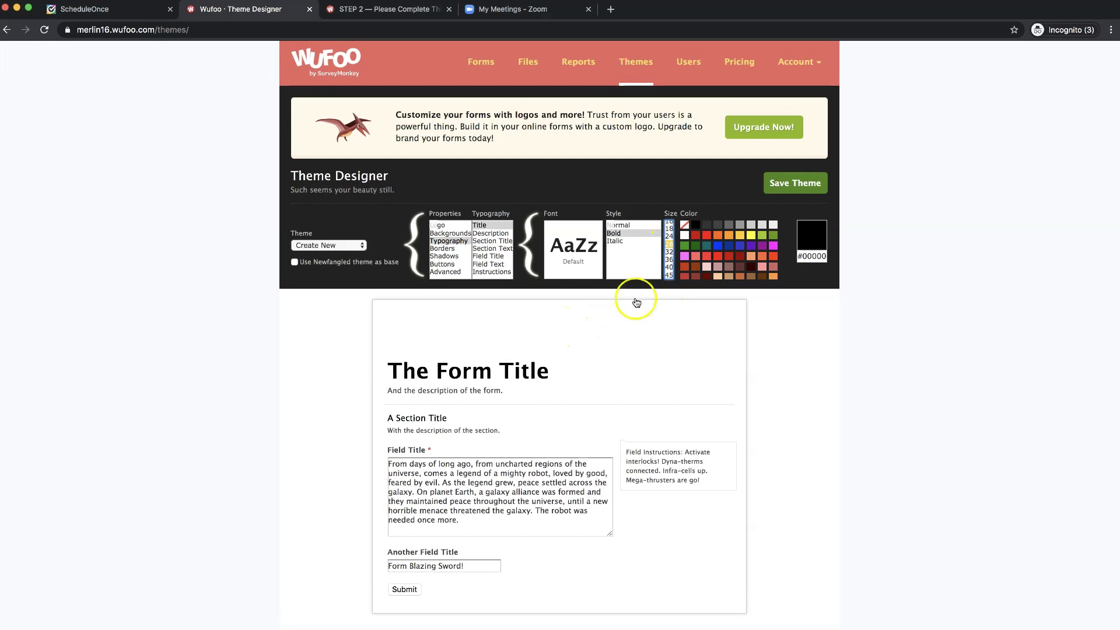
click(707, 236)
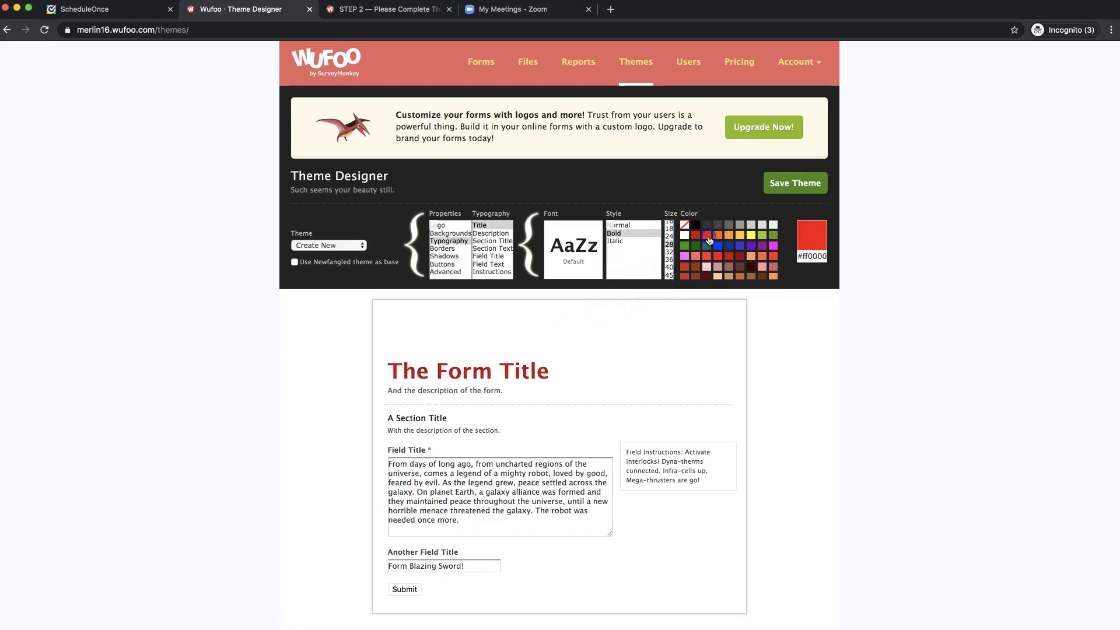
click(717, 251)
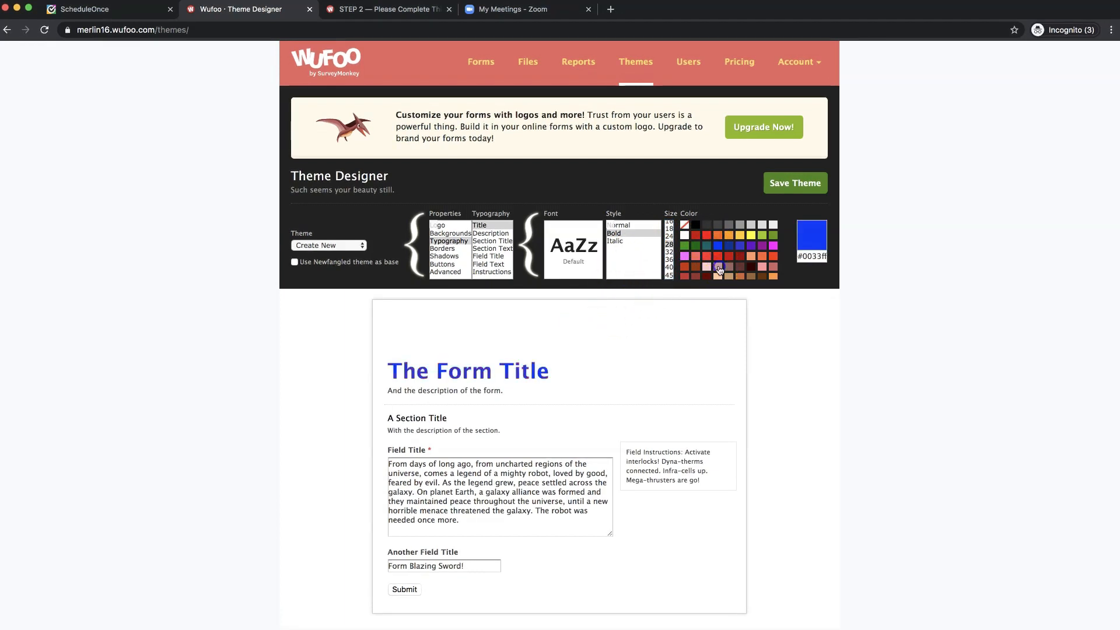
click(717, 266)
- Set the form description to size 12 in dark red (#cc0000)
click(489, 237)
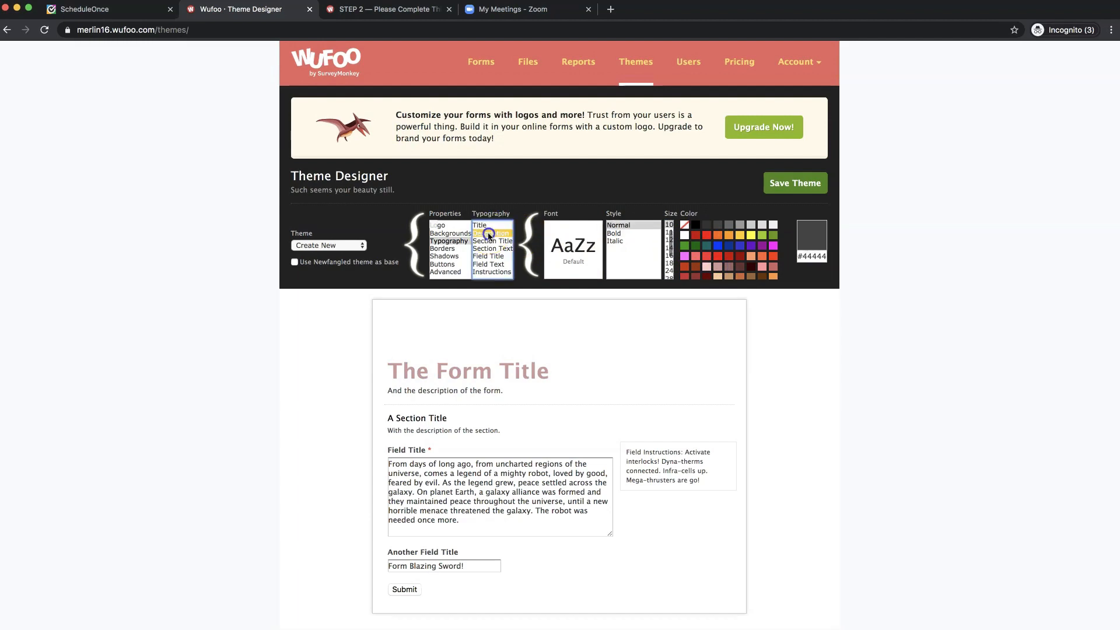
click(671, 241)
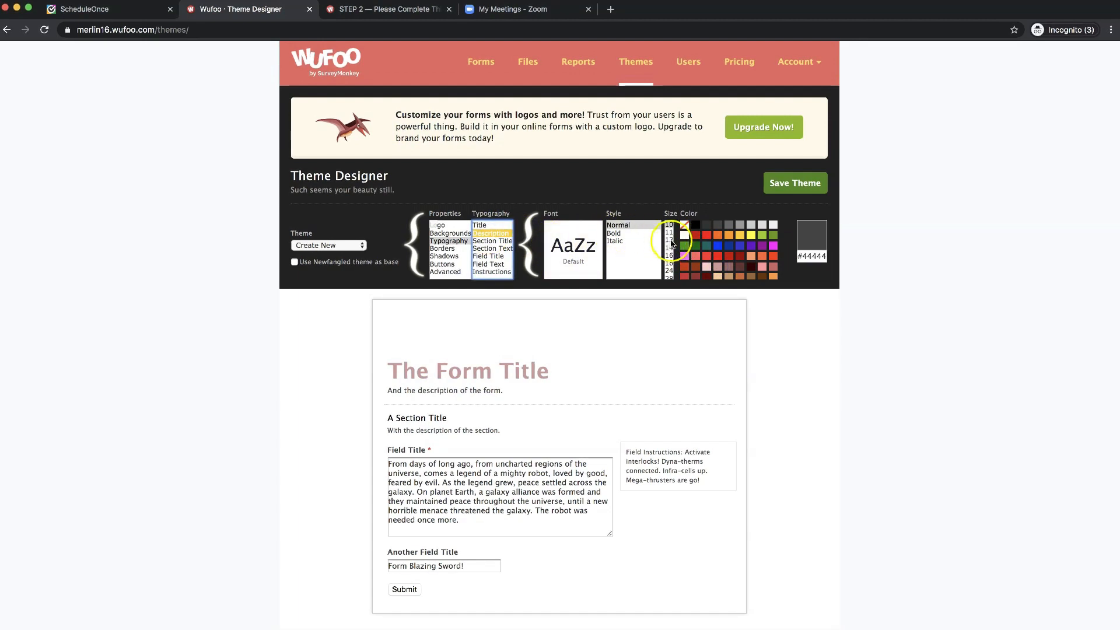
click(697, 237)
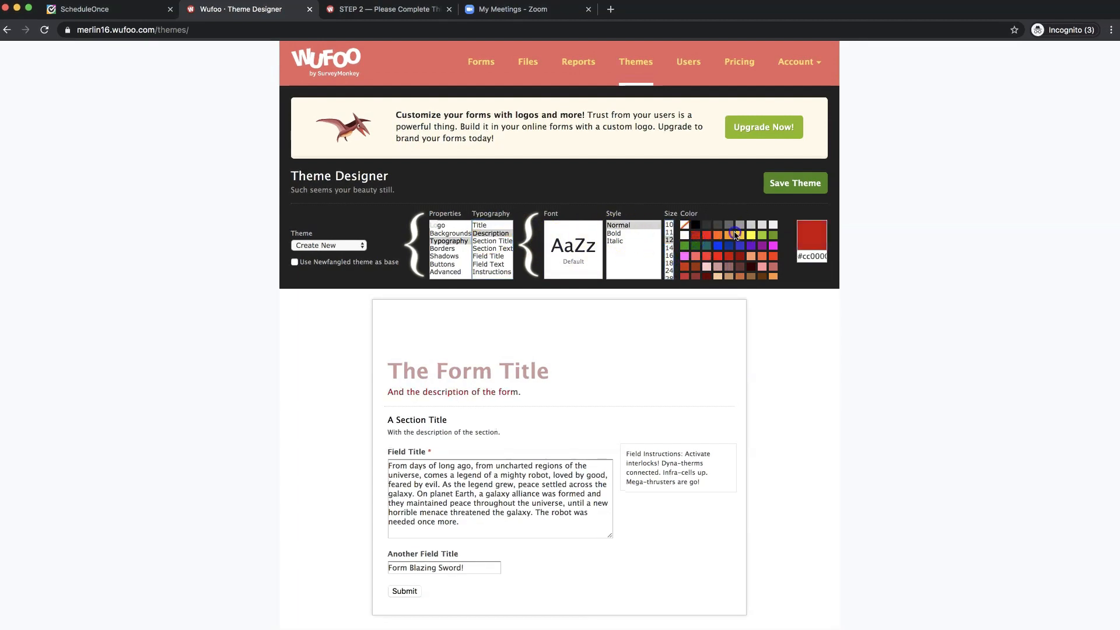
click(441, 249)
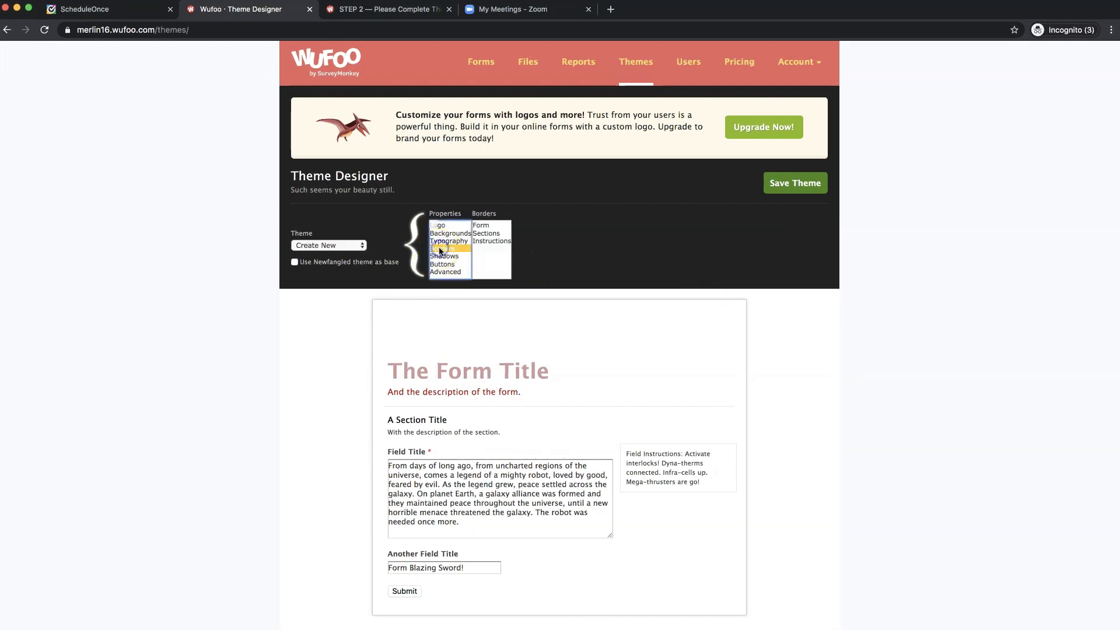
- Give the whole form a dark red border, trying dotted, dashed and double styles
click(481, 226)
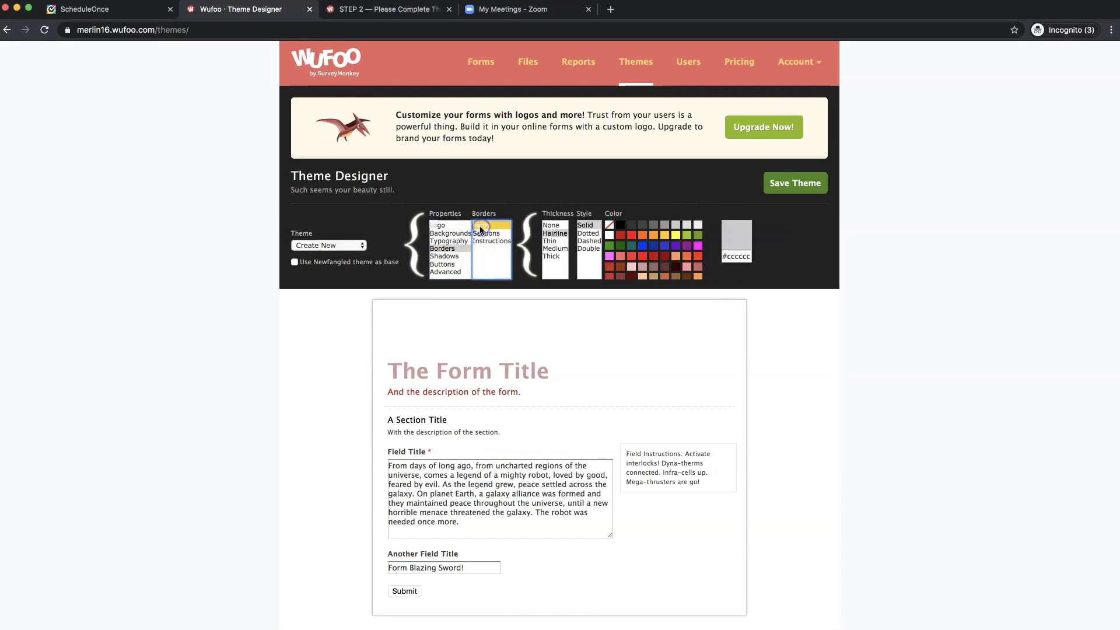
click(620, 236)
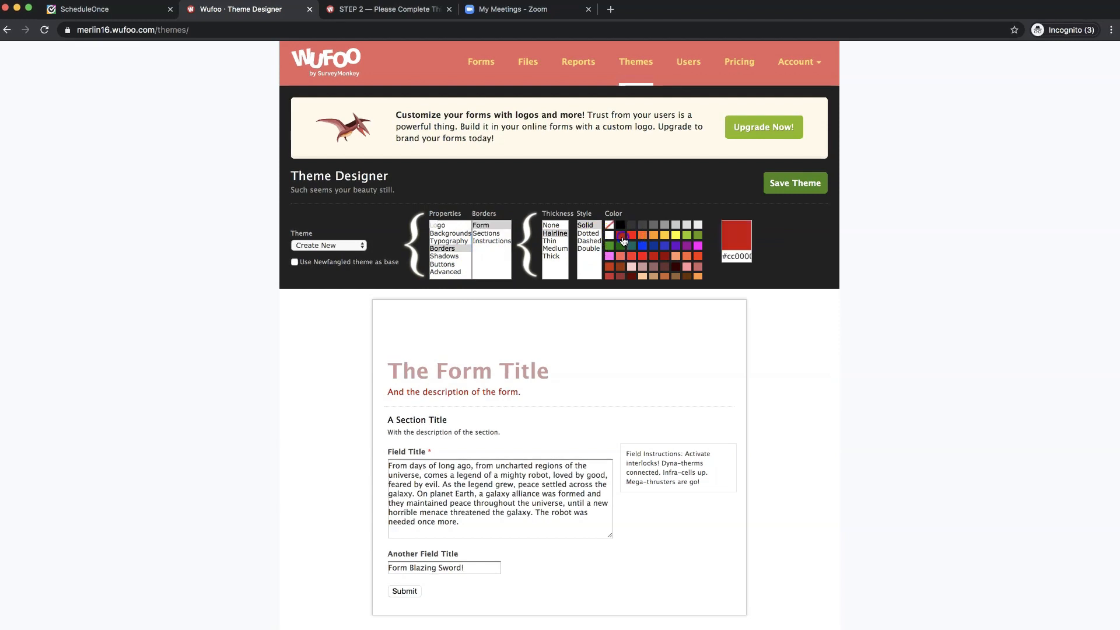
click(632, 239)
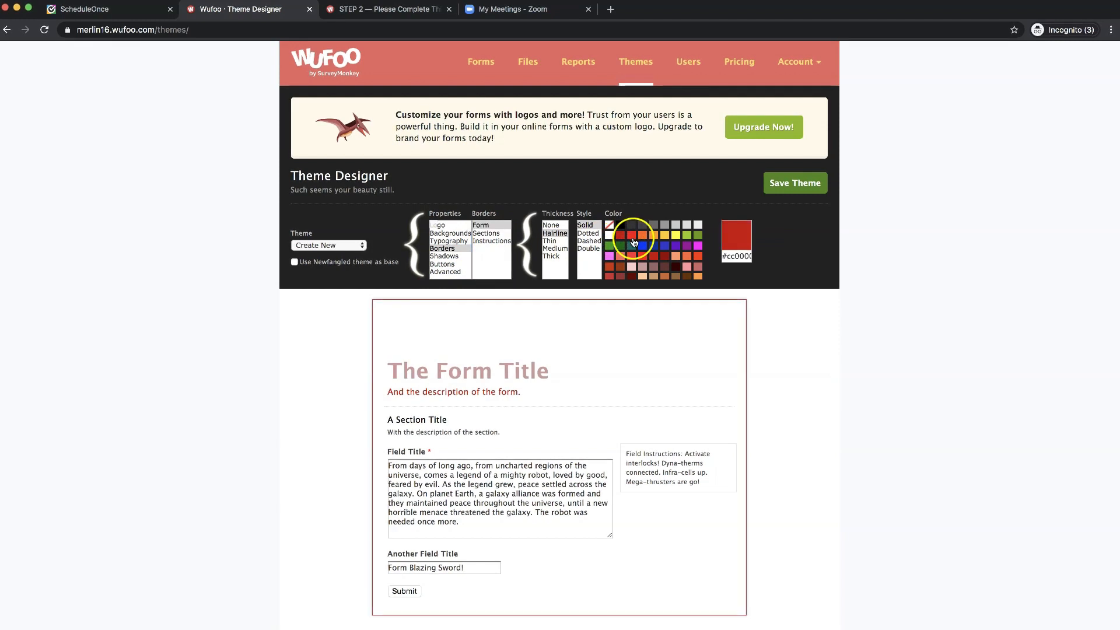
click(589, 233)
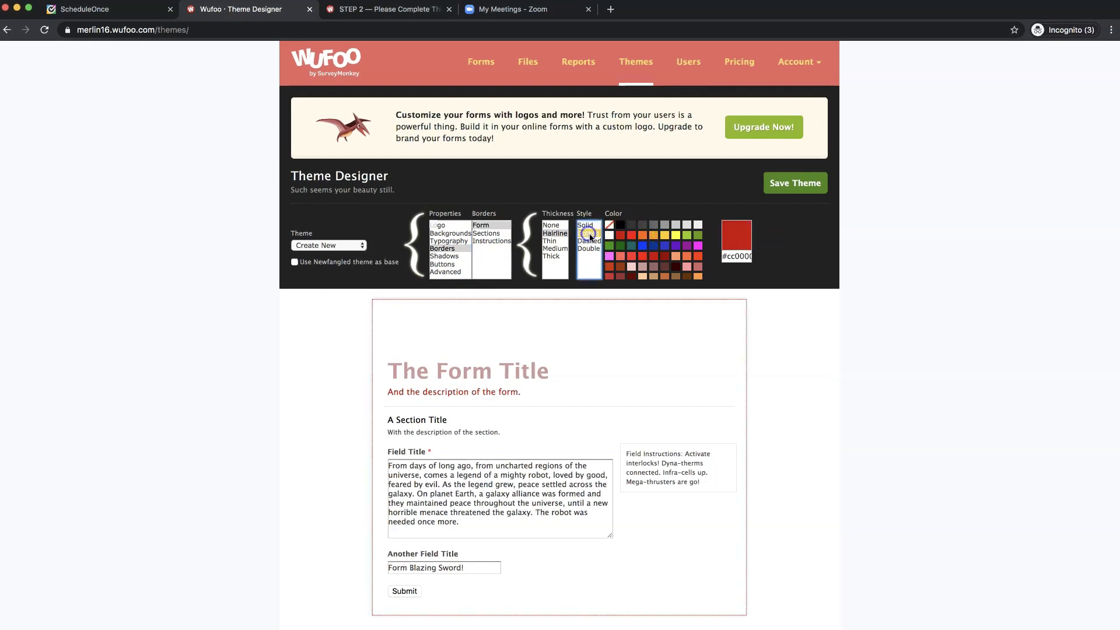
click(594, 241)
click(589, 249)
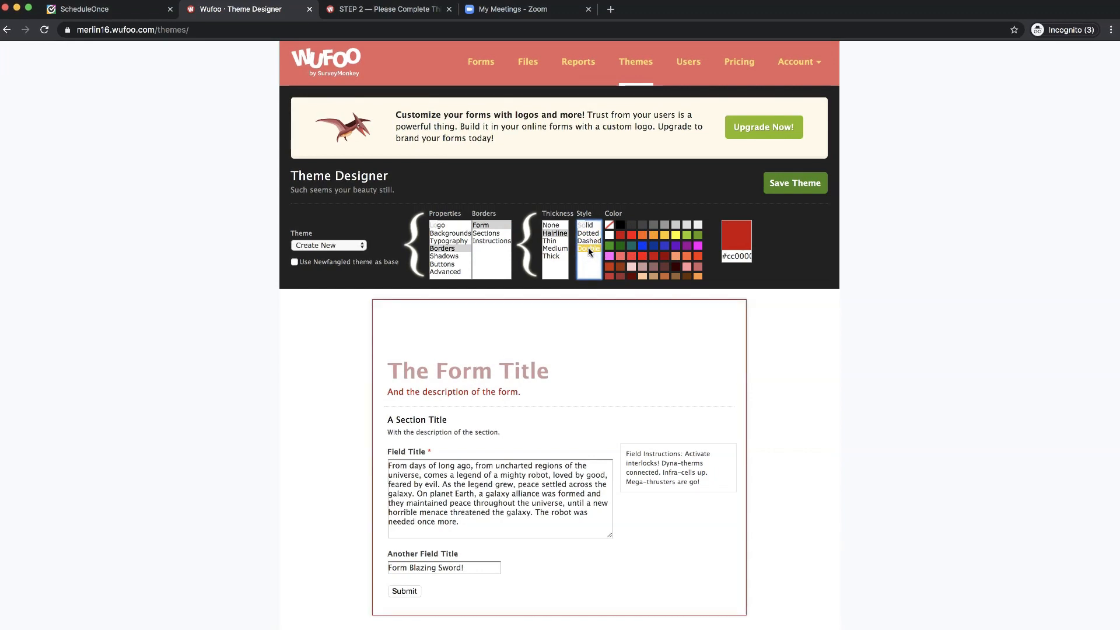
- Make the section divider a solid magenta line and the instructions border yellow
click(494, 234)
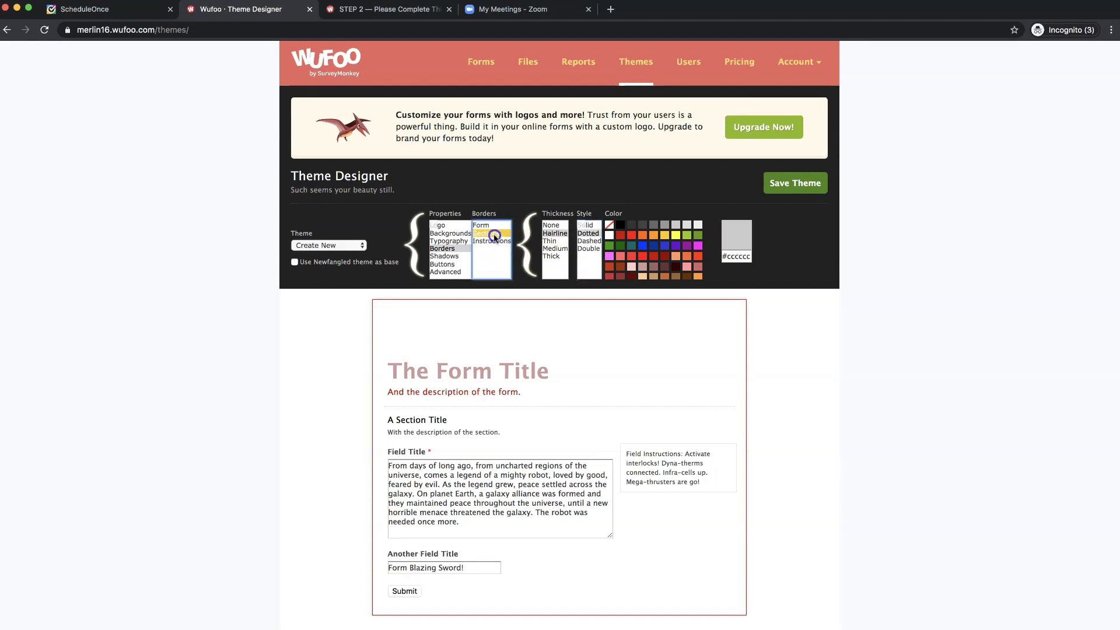
click(698, 245)
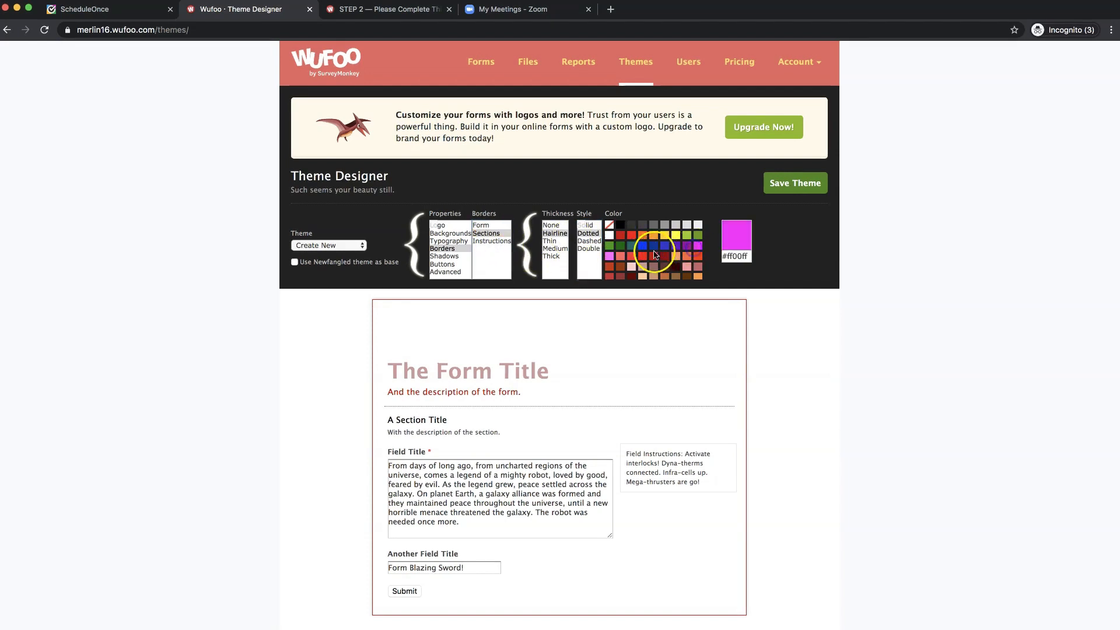
click(589, 225)
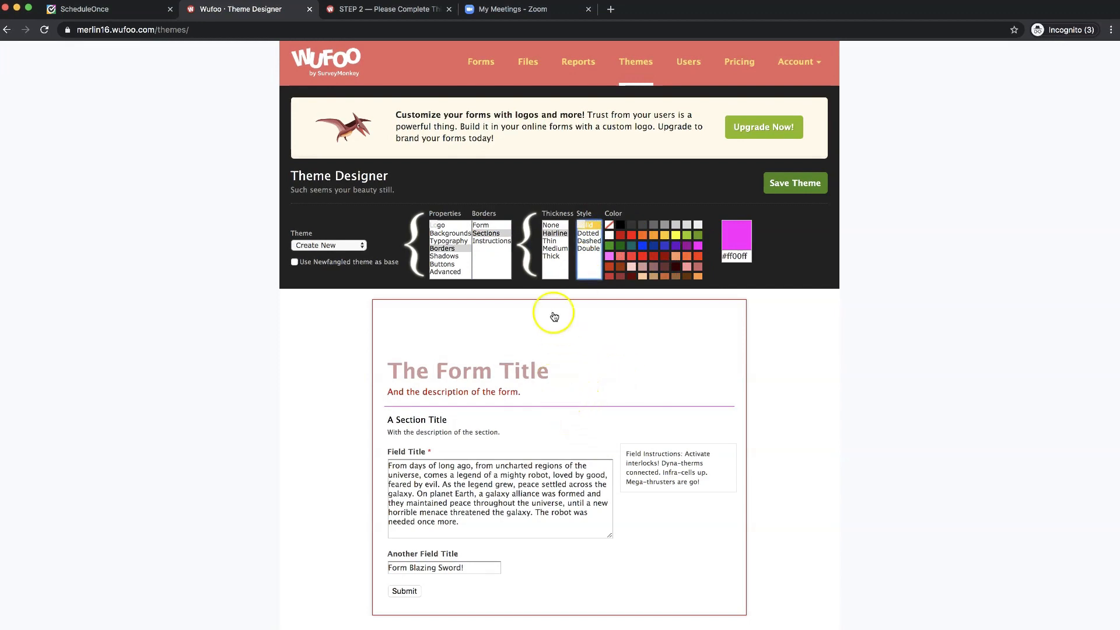
click(492, 241)
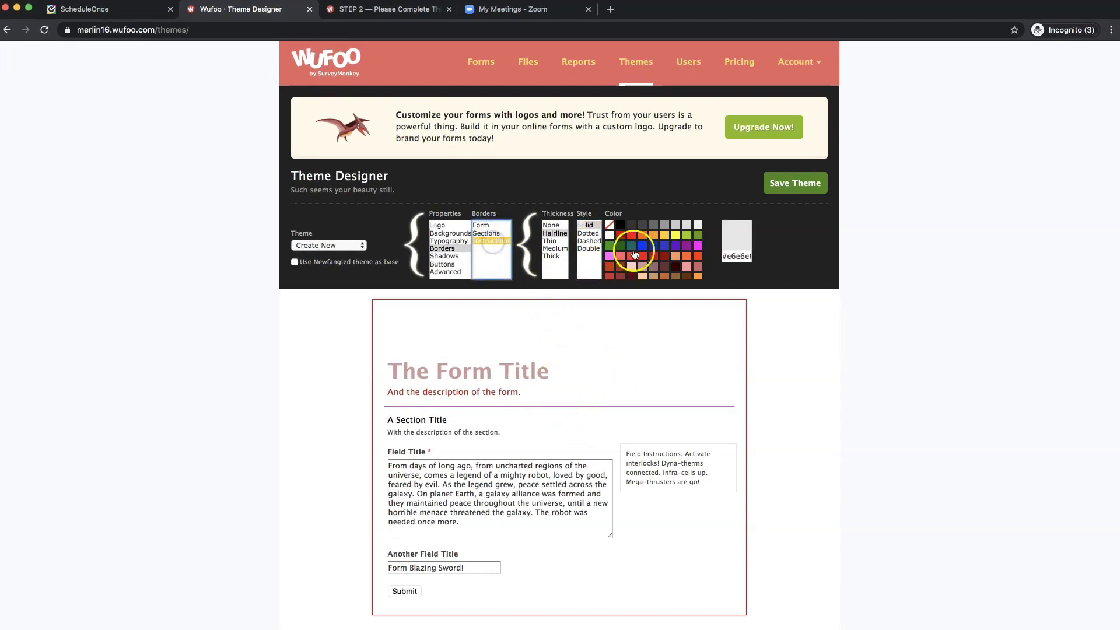
click(664, 237)
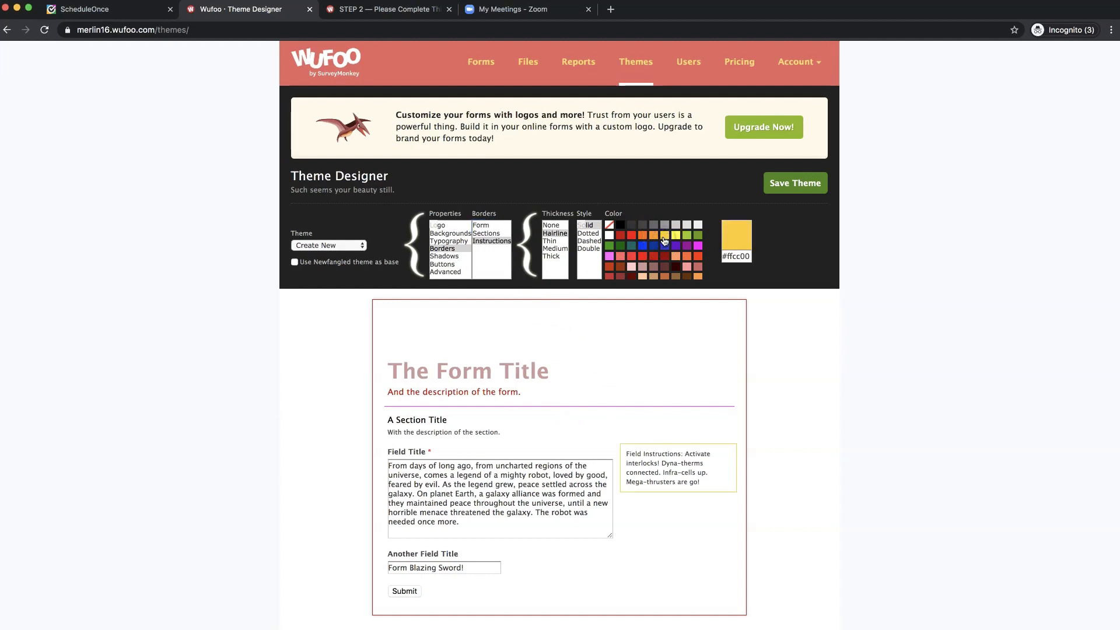
click(446, 257)
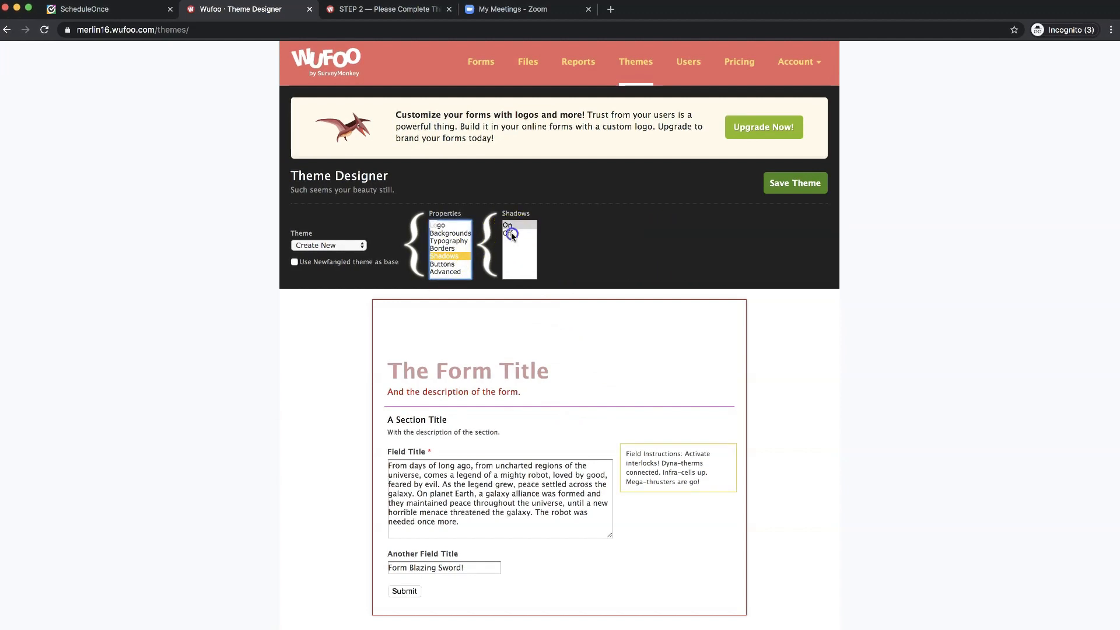
- Turn off the form shadow and relabel the submit button SUBMIT
click(512, 225)
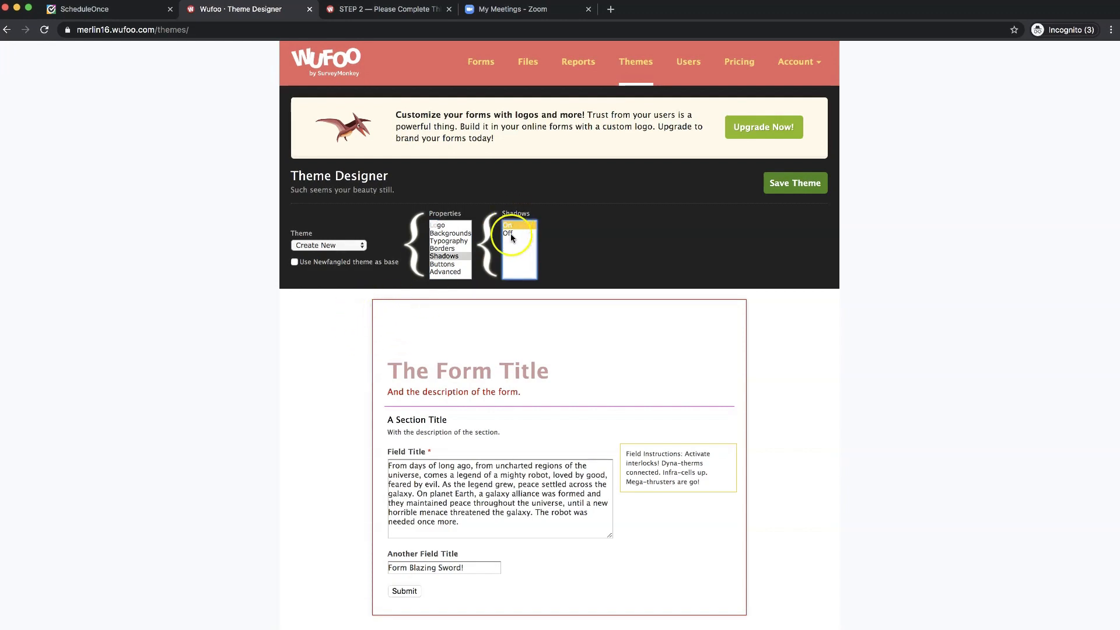
click(511, 234)
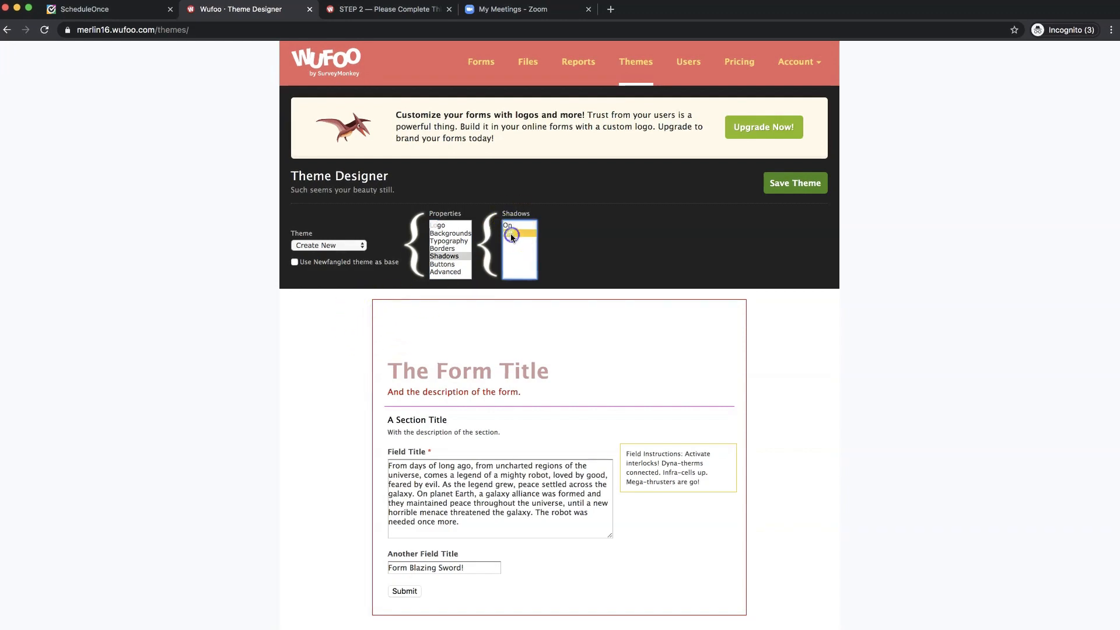
click(450, 265)
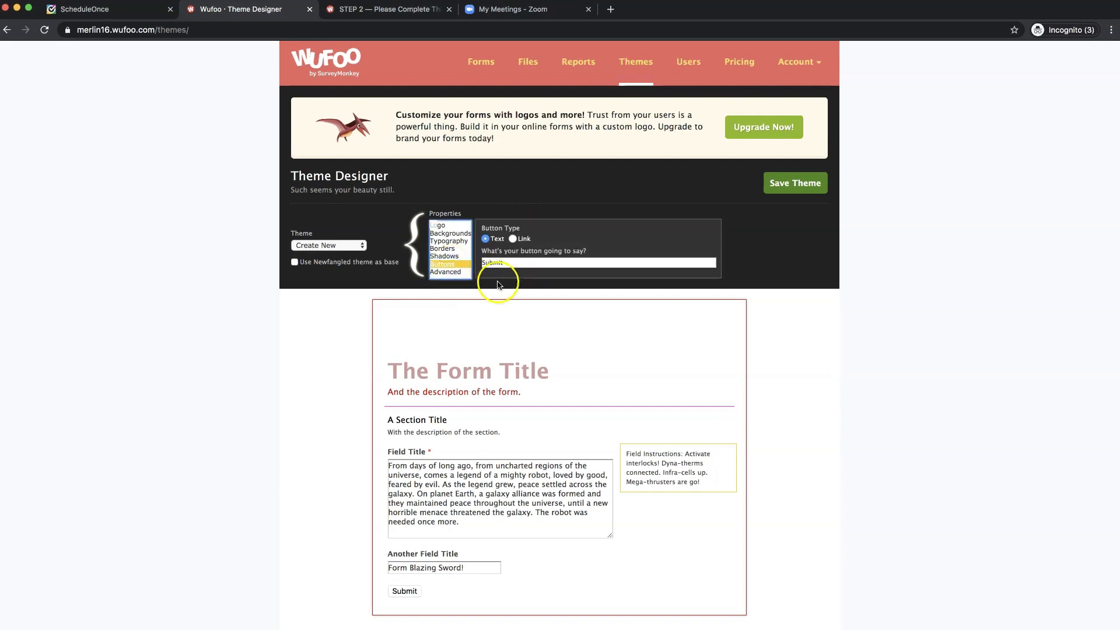
scroll(499, 293, down, 1)
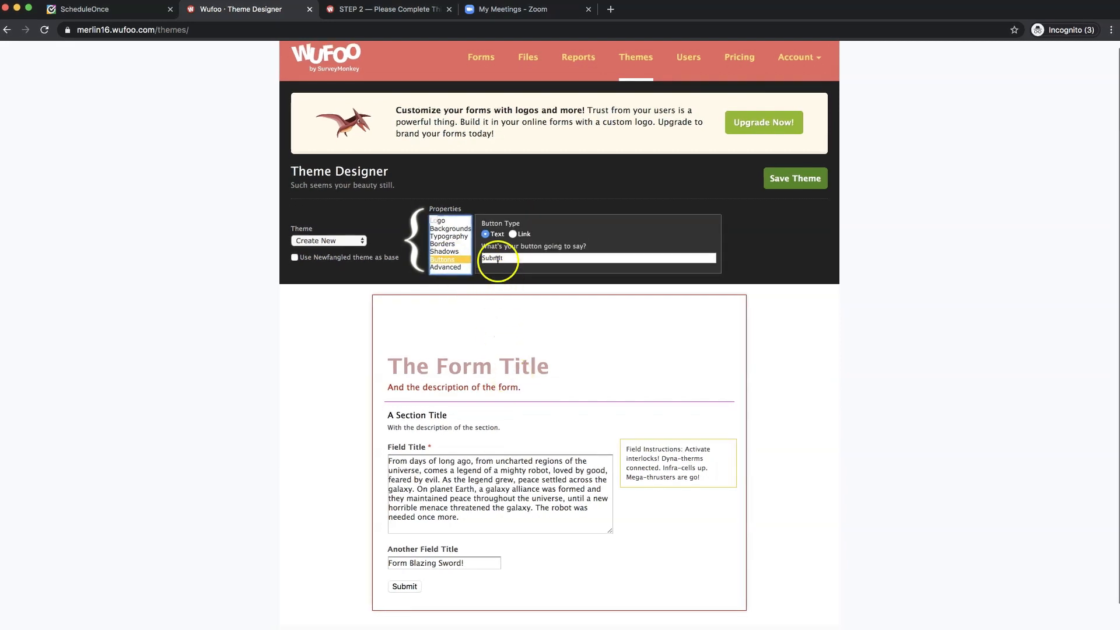
click(498, 259)
click(467, 412)
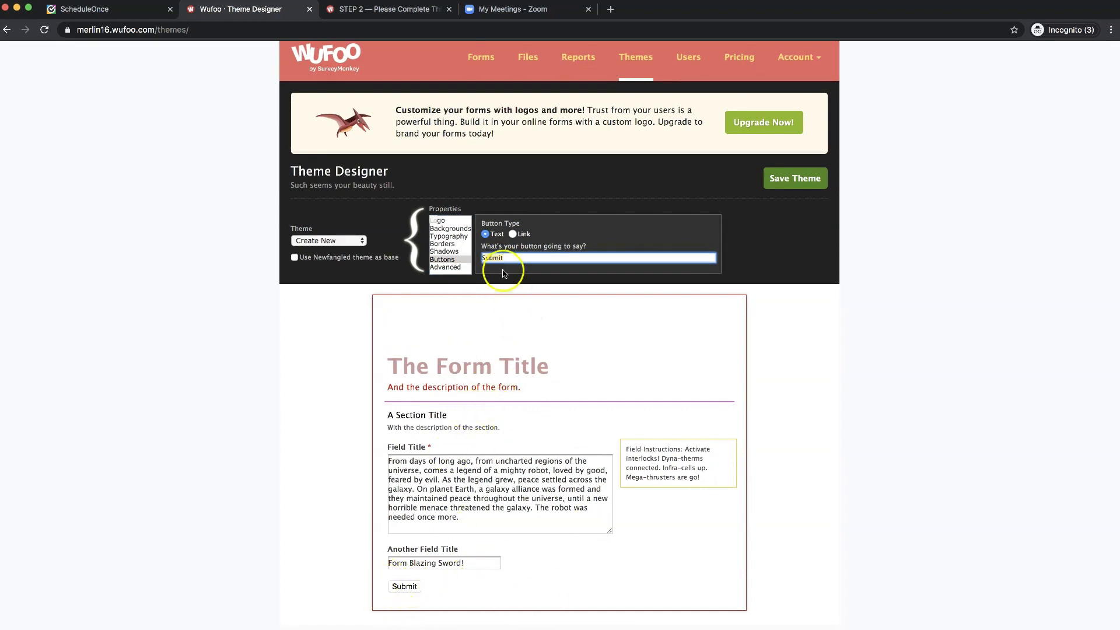
text(D)
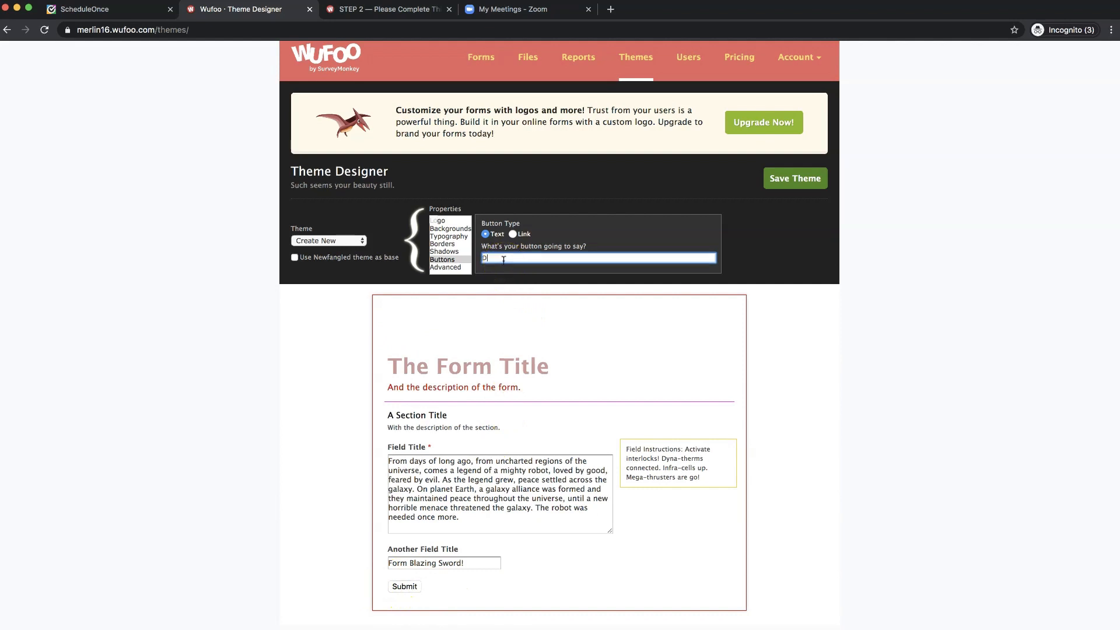
key(BackSpace)
key(BackSpace)
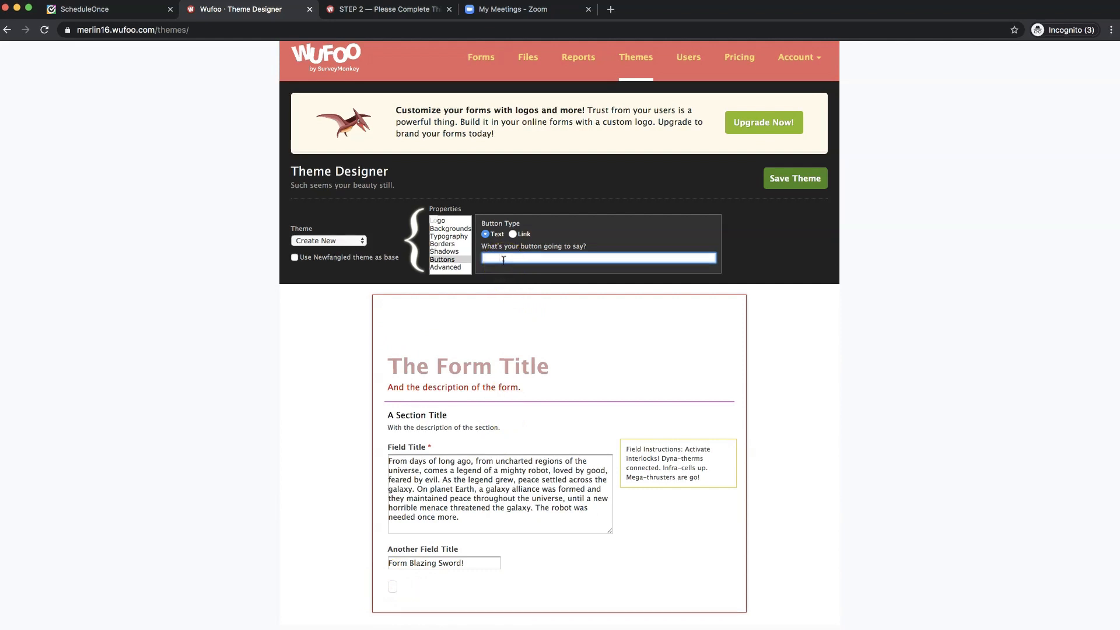
text(SUBMIT)
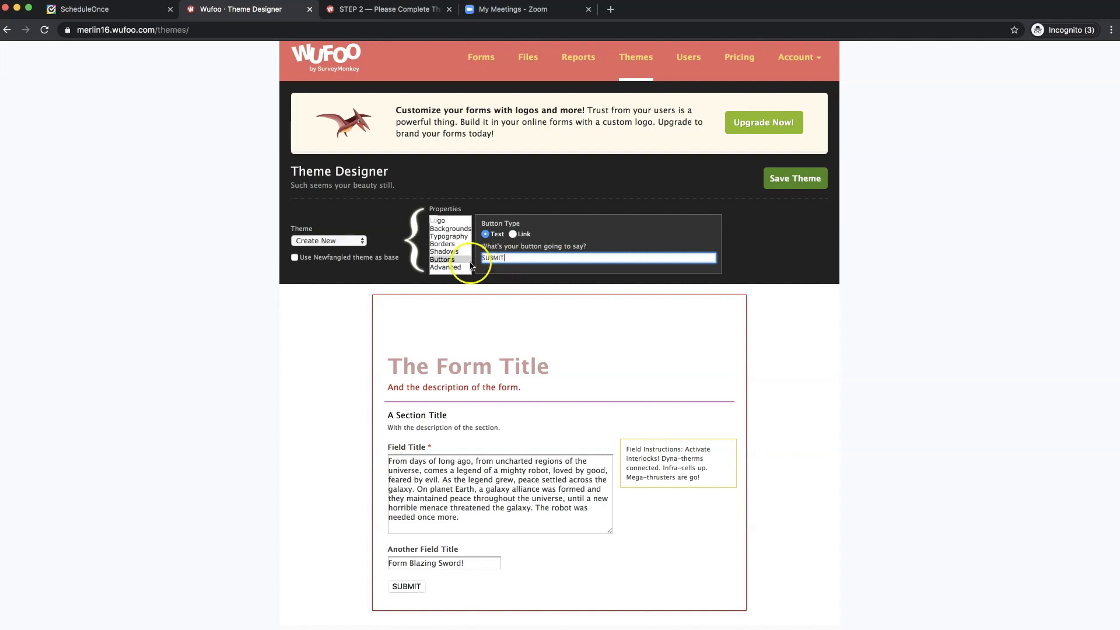
click(446, 267)
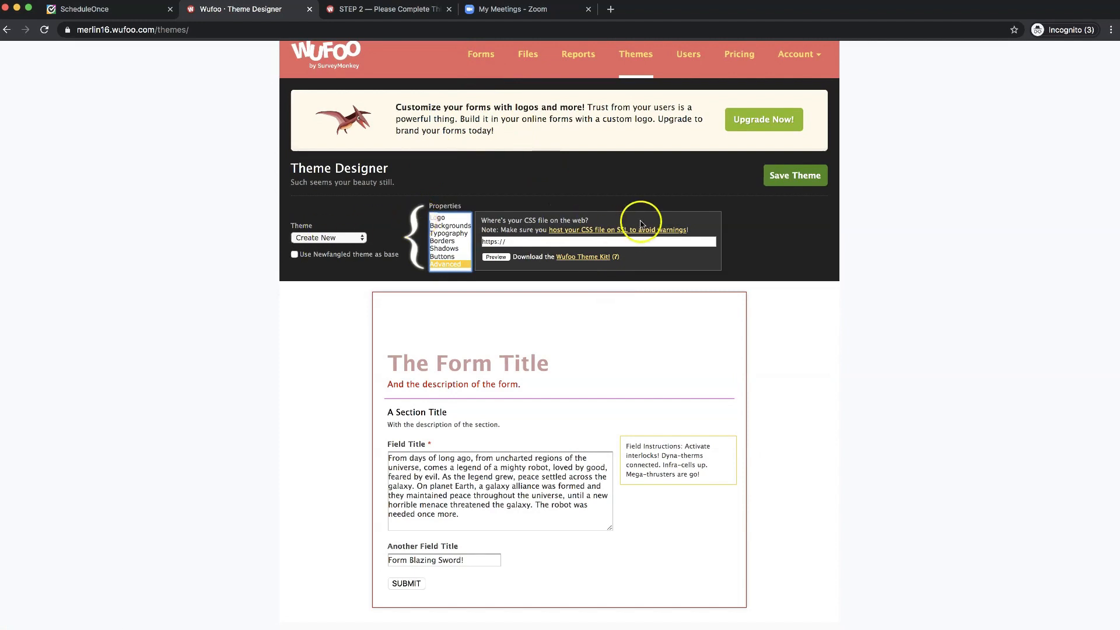
- Save the theme as FitCamp and go back to the Form Manager
click(786, 185)
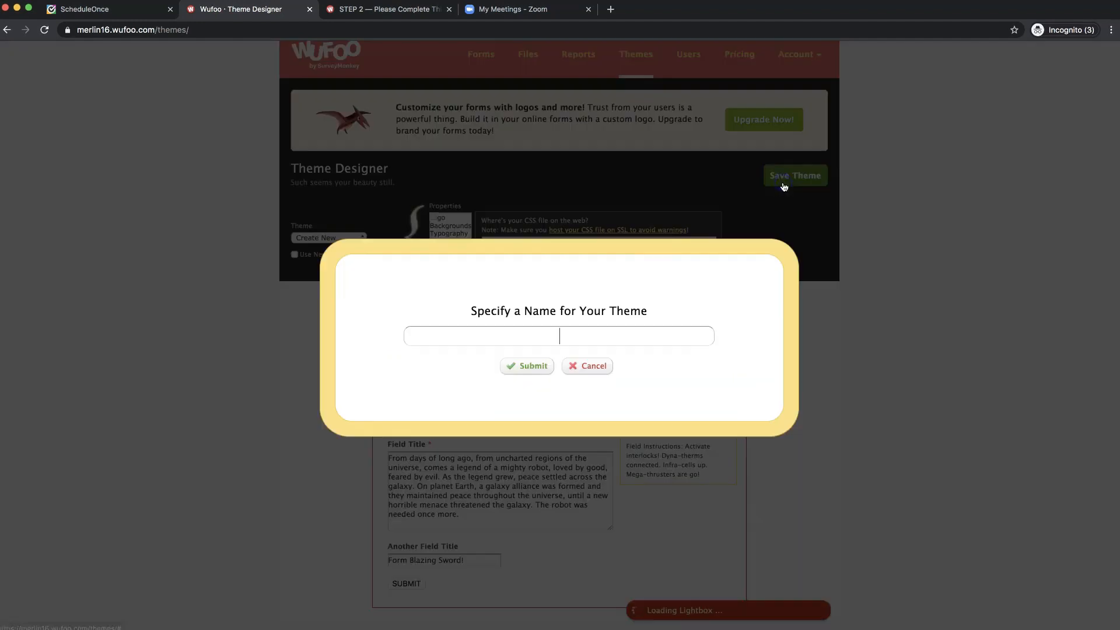
click(591, 343)
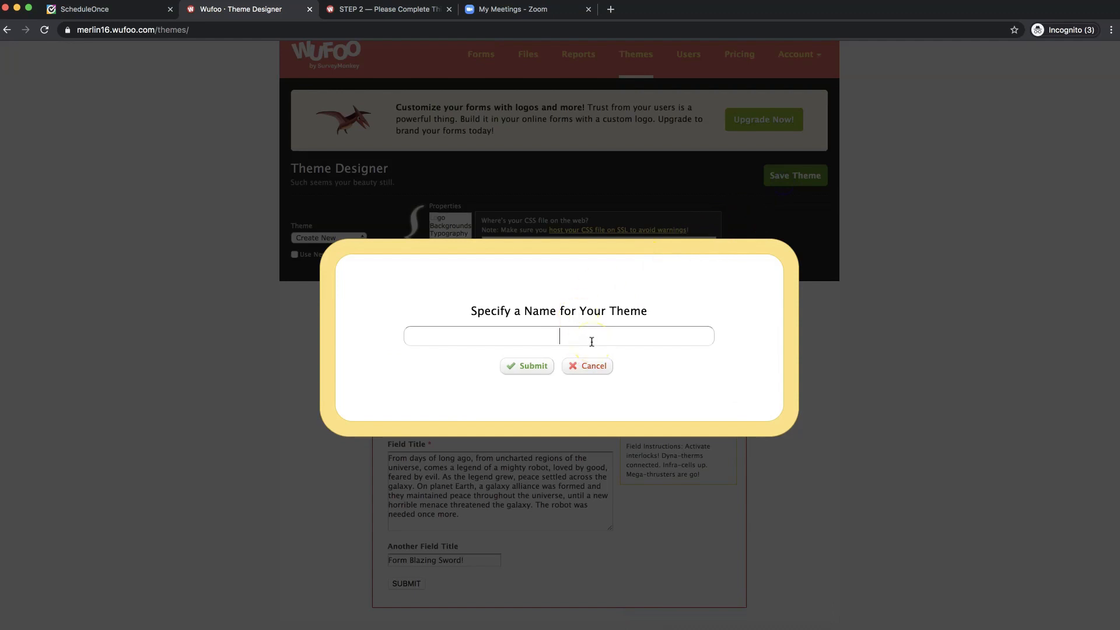
text(FitCamp)
click(526, 369)
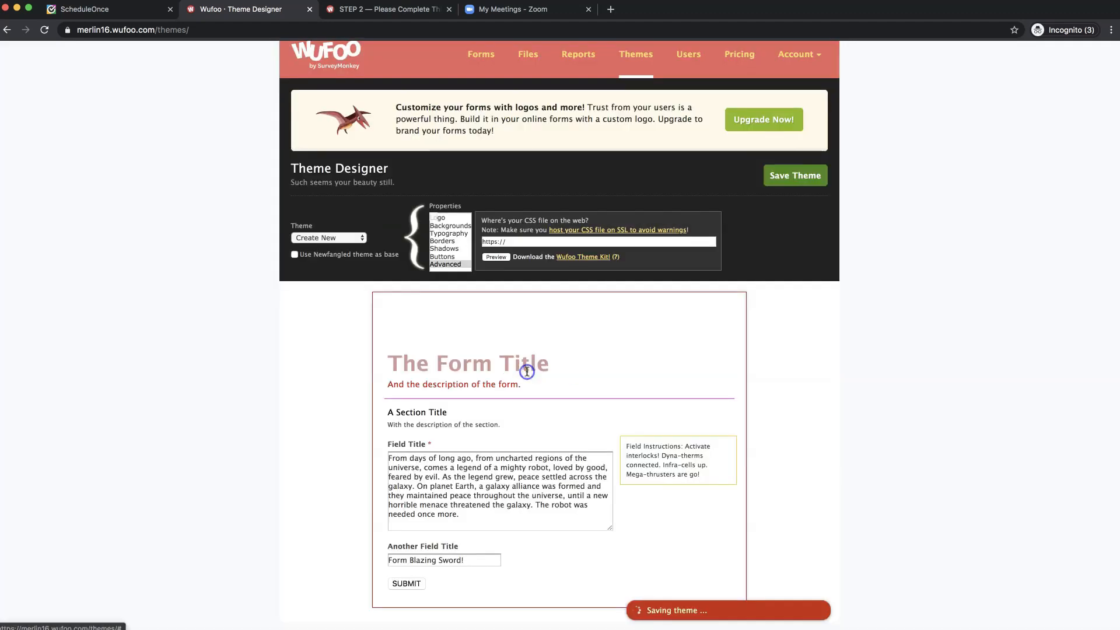
click(481, 57)
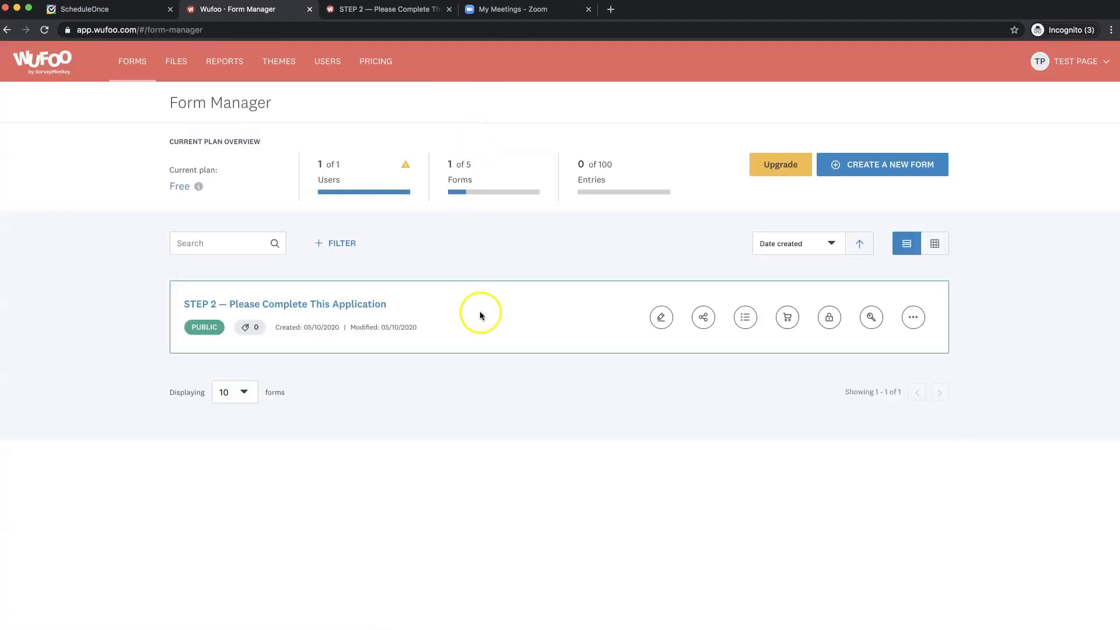
- Open the STEP 2 form and apply the custom FitCamp theme to it
click(661, 317)
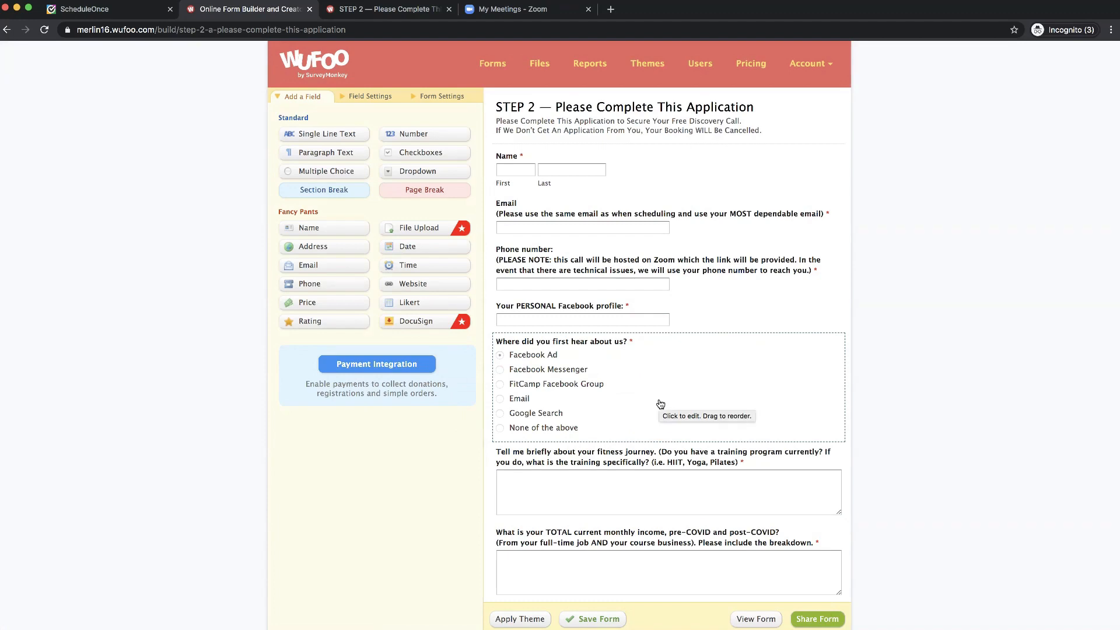
scroll(661, 405, down, 4)
scroll(661, 404, up, 4)
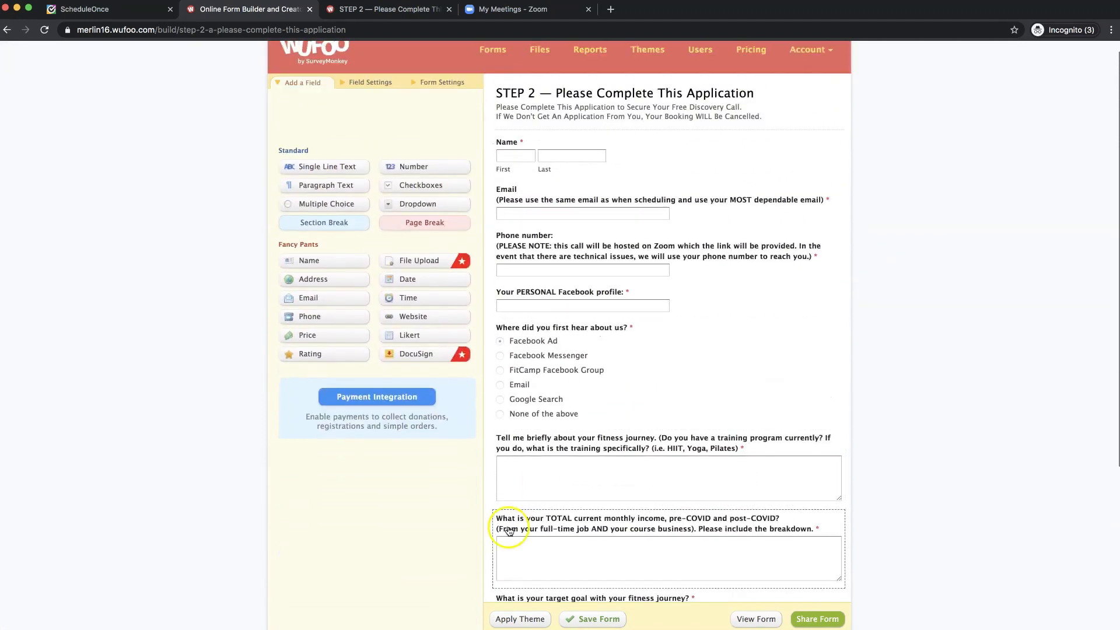
click(520, 619)
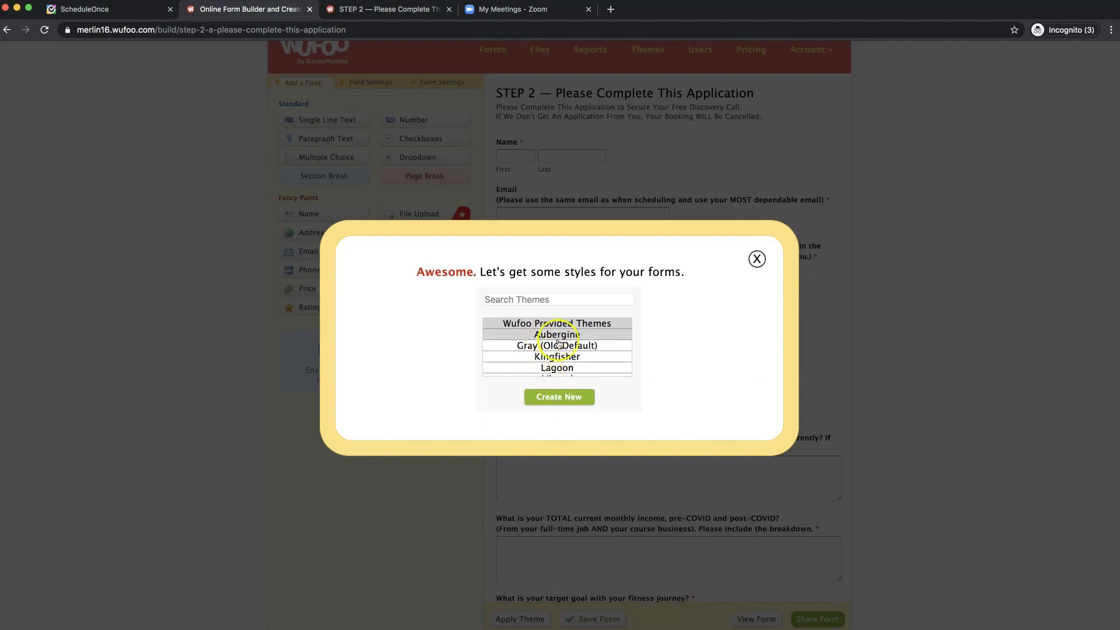
scroll(563, 361, down, 3)
scroll(566, 358, down, 1)
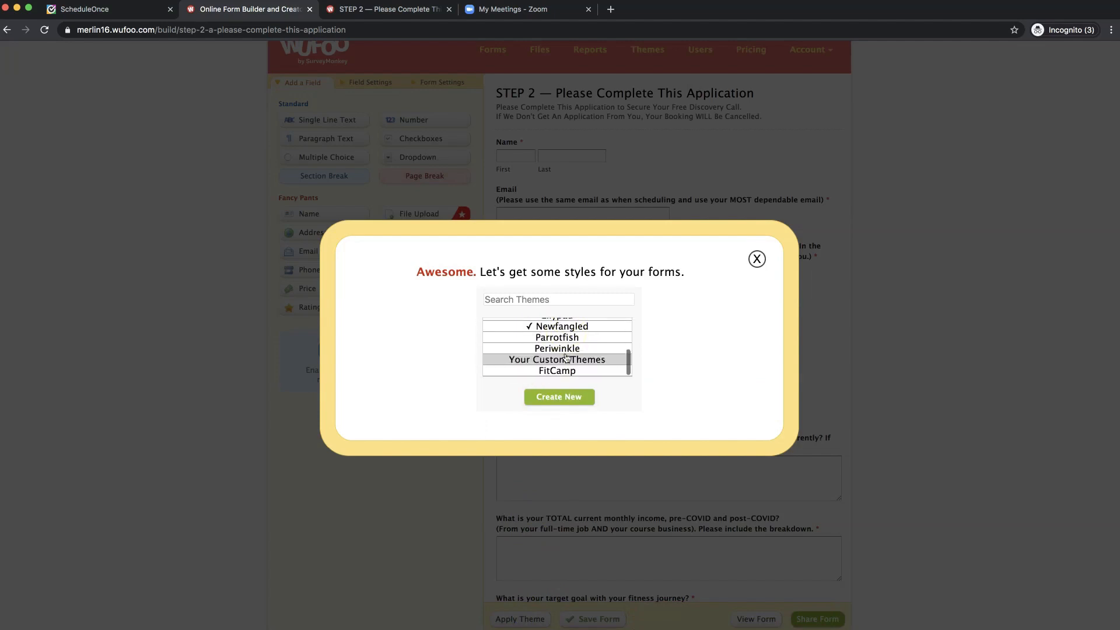
click(565, 372)
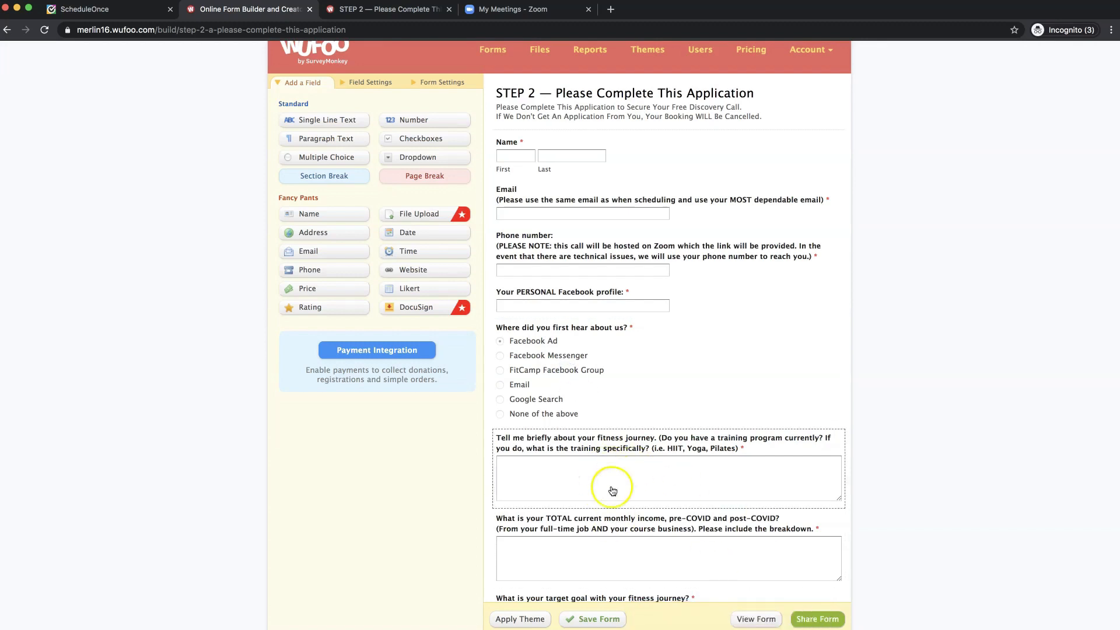
- Preview the live FitCamp-themed STEP 2 form, then return to the Form Manager
click(756, 620)
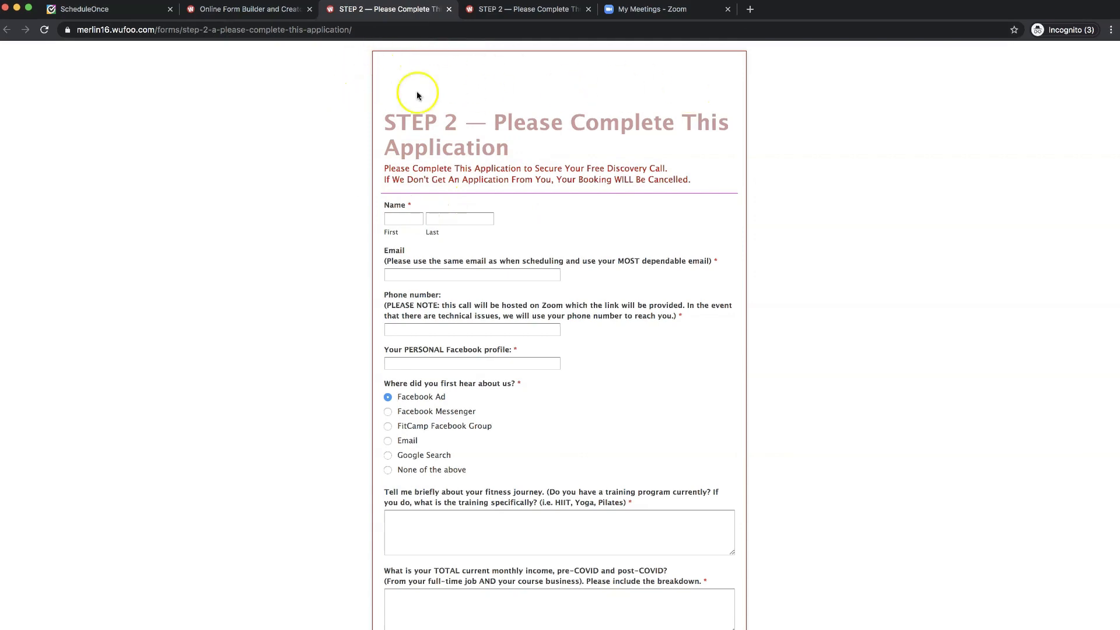
scroll(496, 265, down, 5)
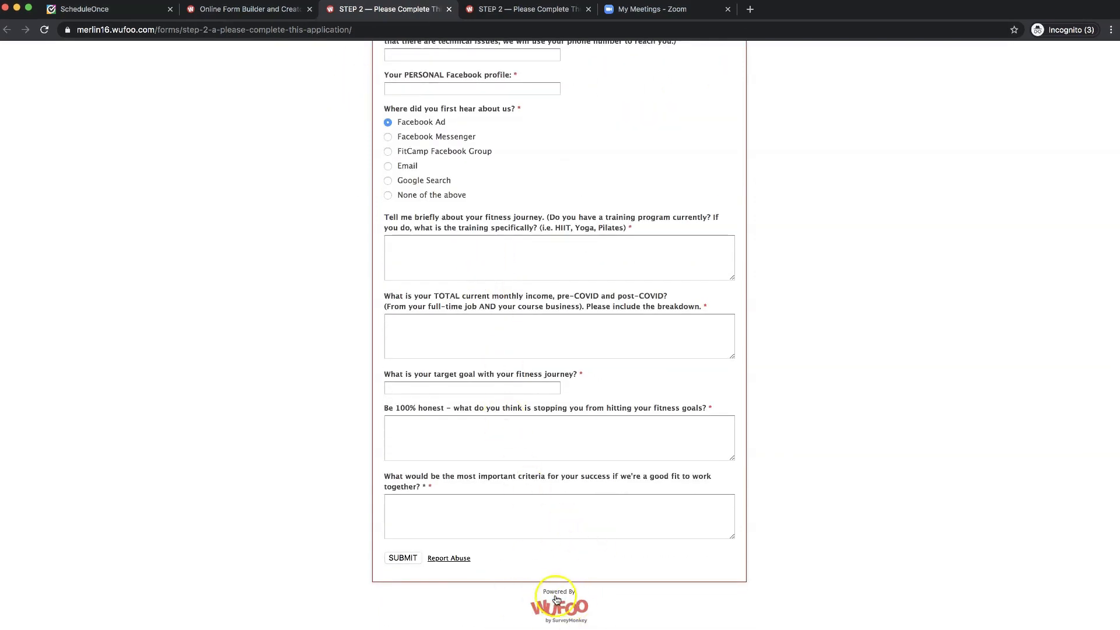
scroll(579, 520, up, 5)
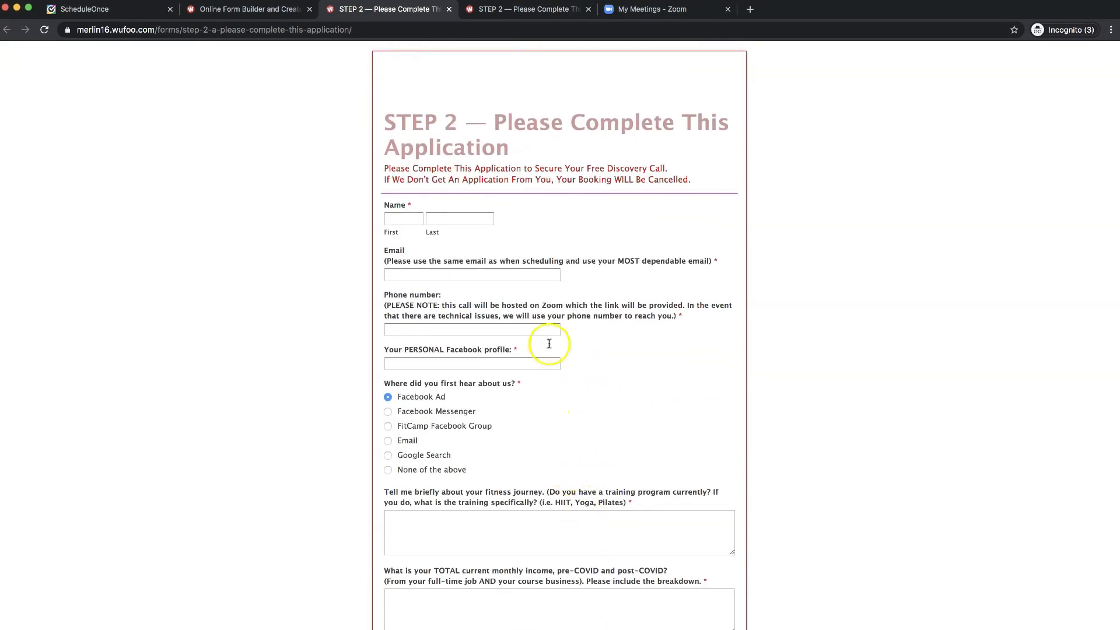
click(449, 10)
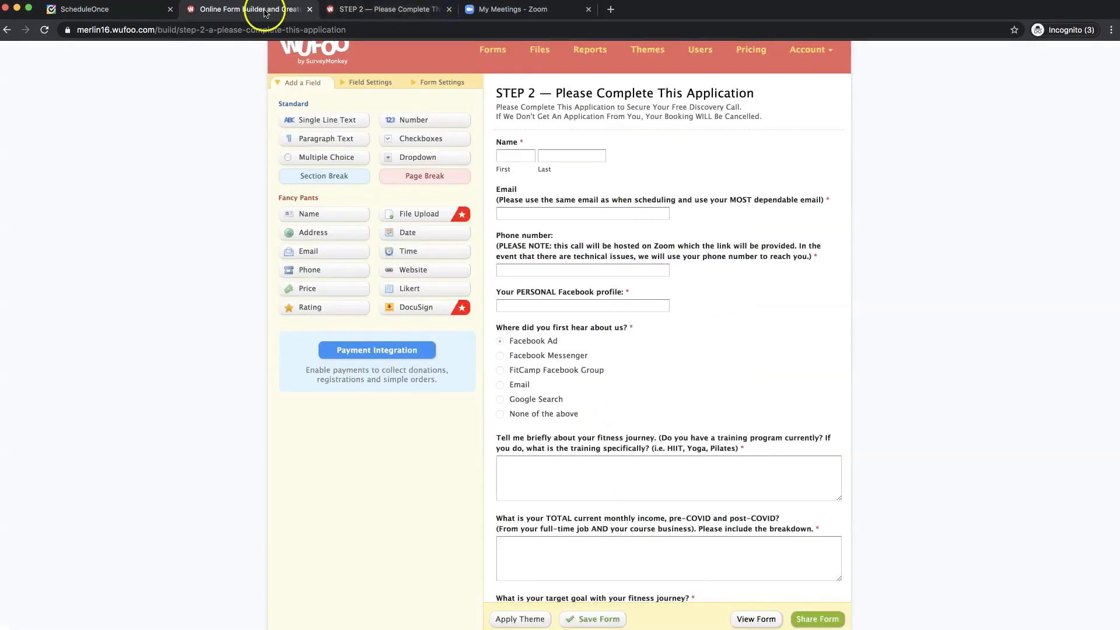
scroll(350, 88, up, 1)
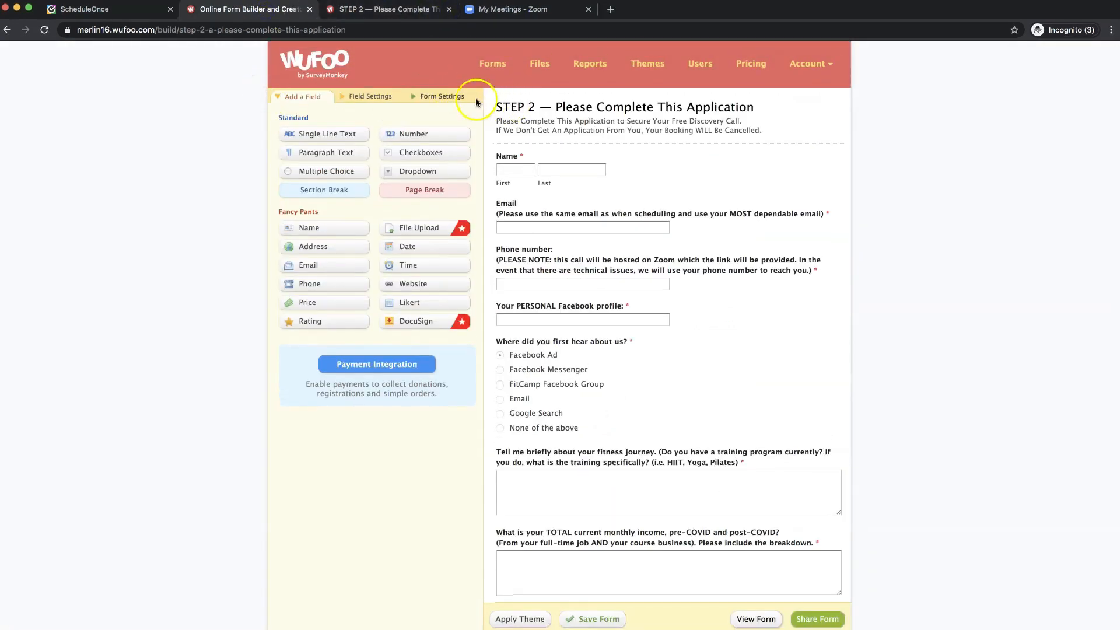
click(401, 12)
click(274, 9)
click(489, 64)
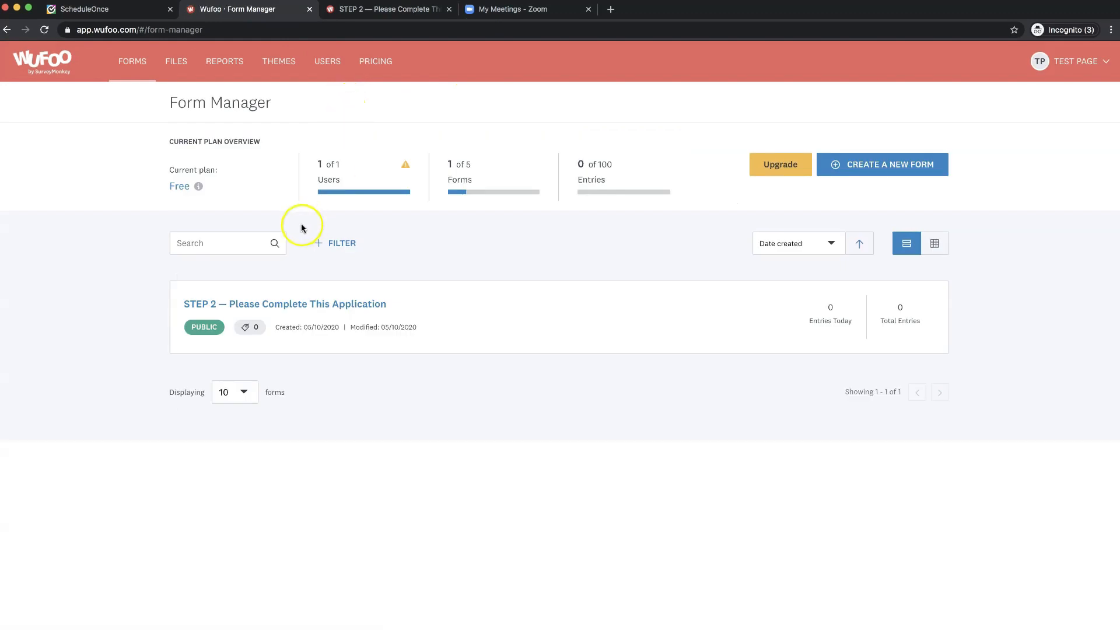
mouse_move(642, 329)
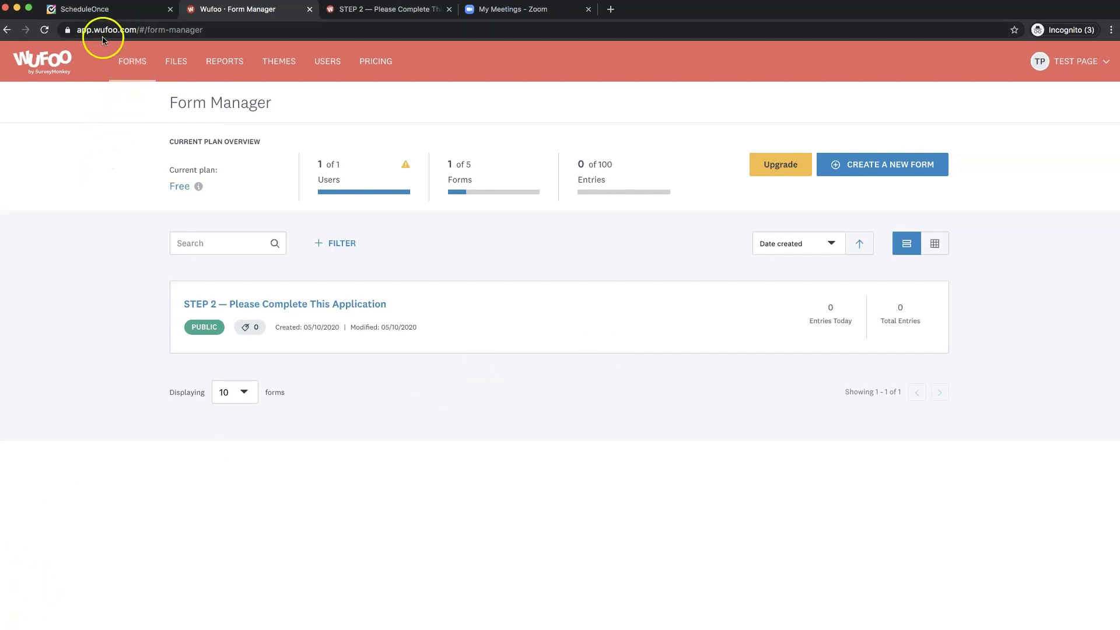
- Open the FitCamp event type's booking form and redirect settings in ScheduleOnce
click(116, 14)
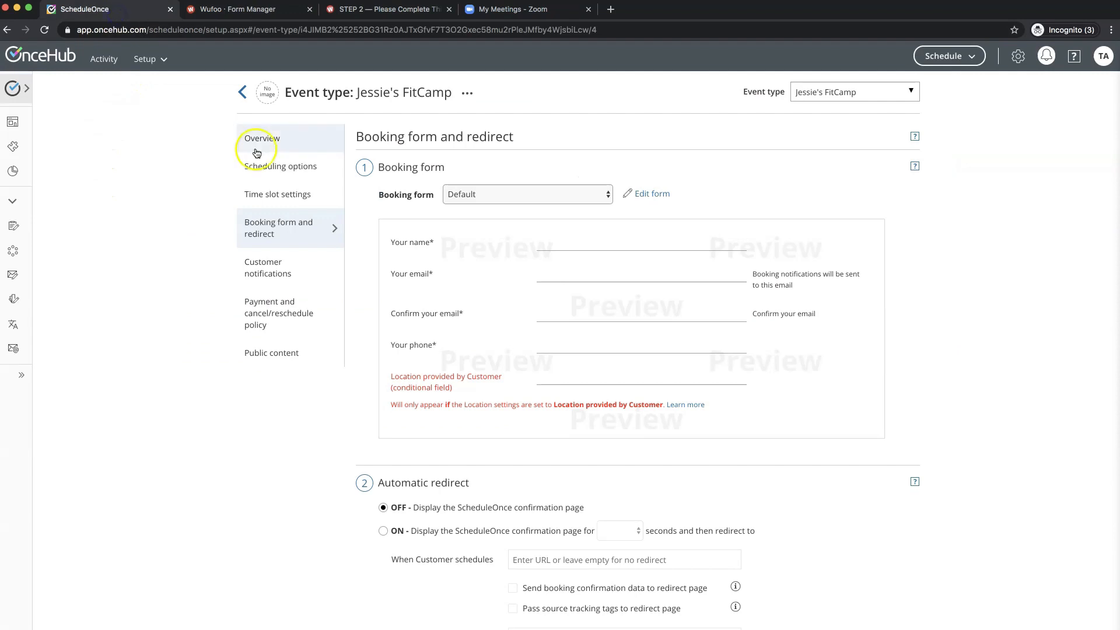
click(243, 93)
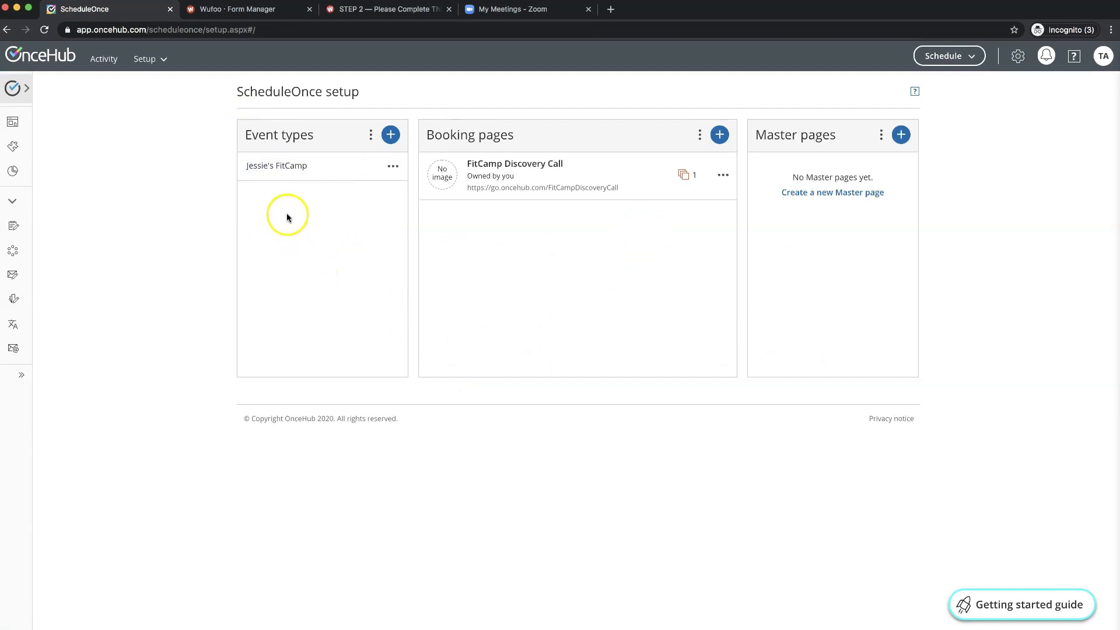
click(273, 168)
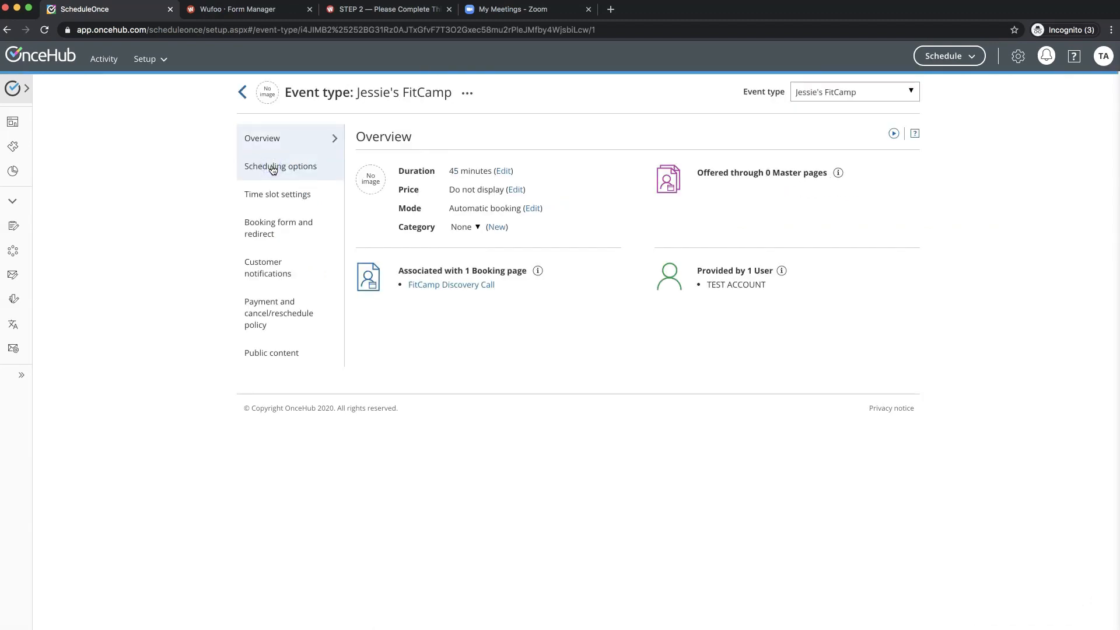
click(275, 228)
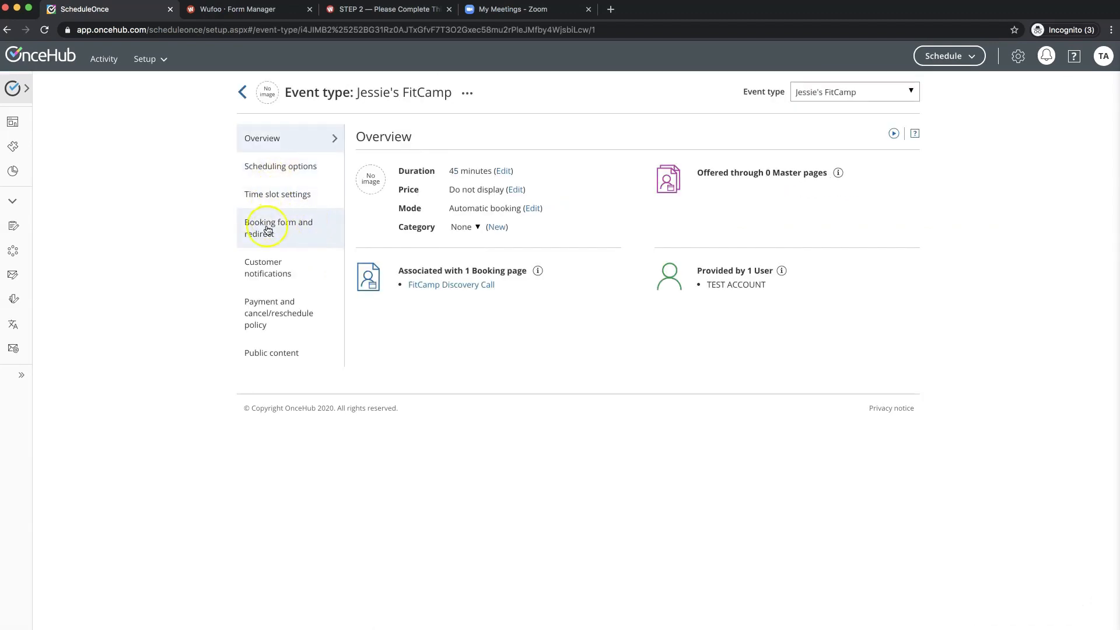
click(271, 236)
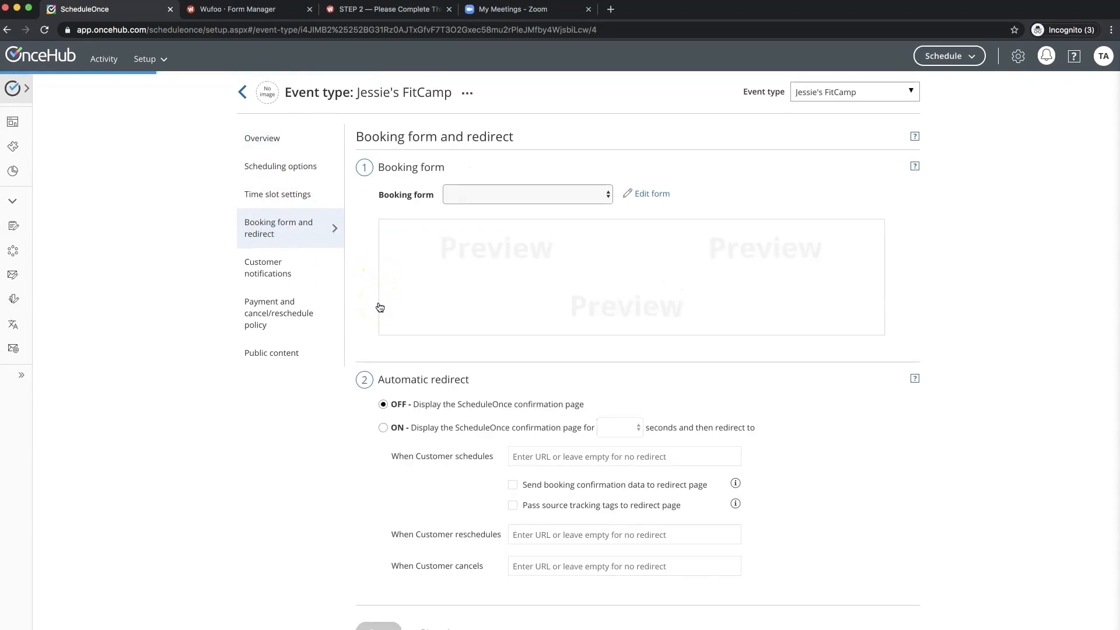
scroll(380, 307, down, 3)
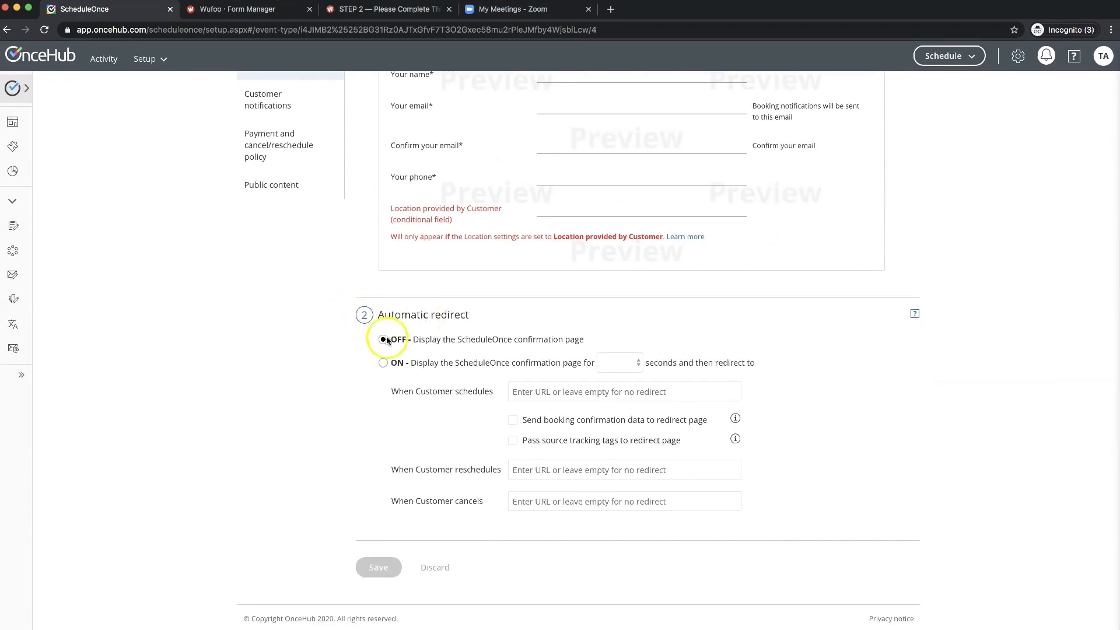
- Turn on automatic redirect with a 0-second delay, then go to the Wufoo form list
click(384, 363)
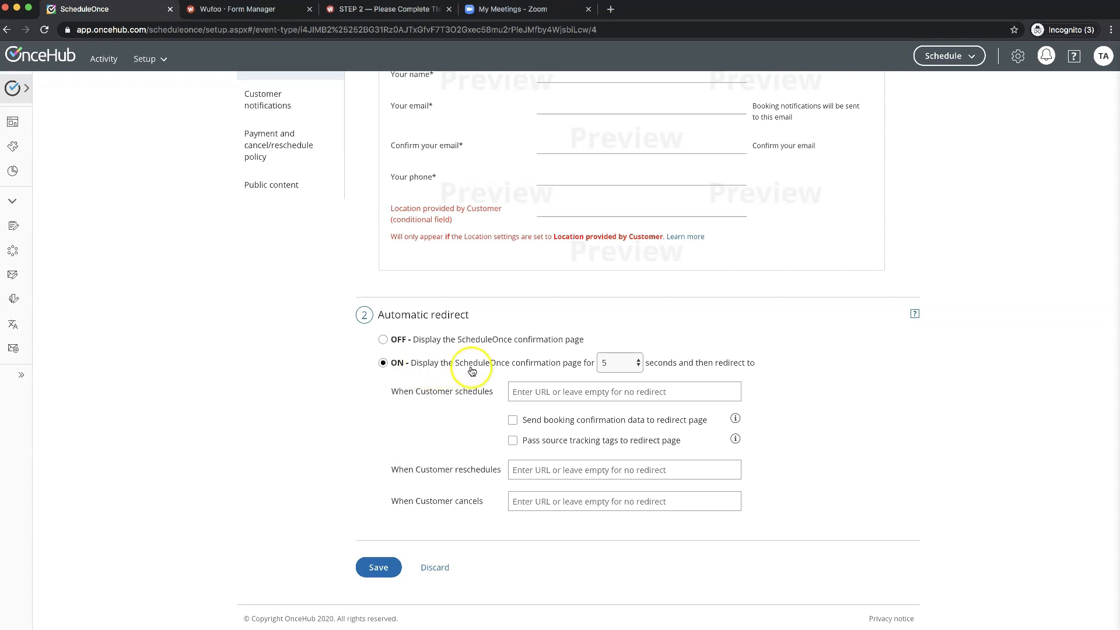
click(601, 362)
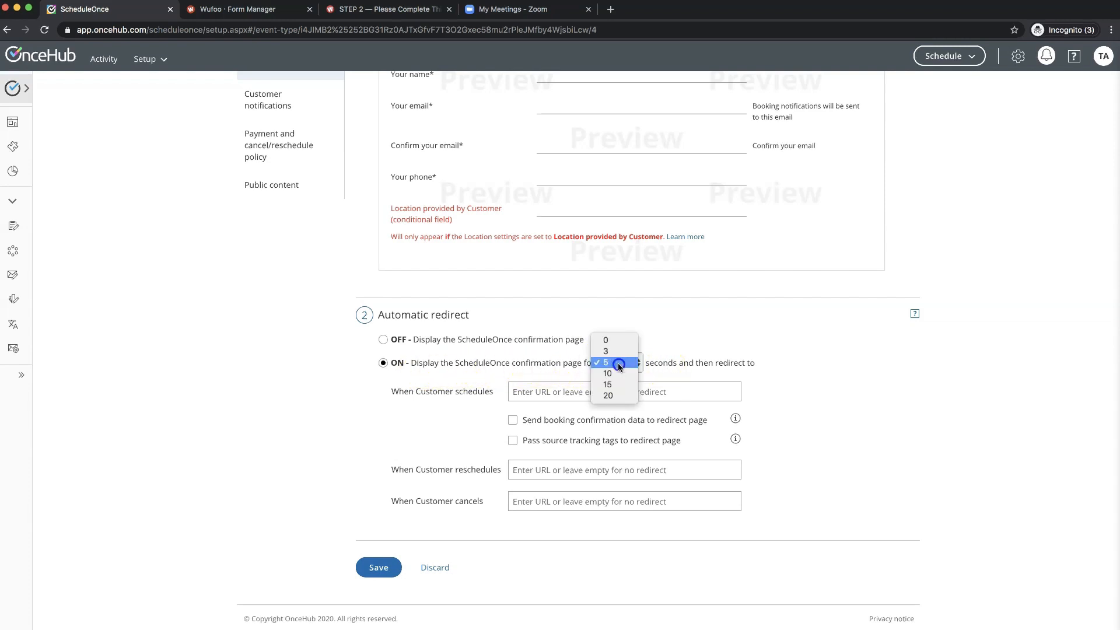
click(611, 344)
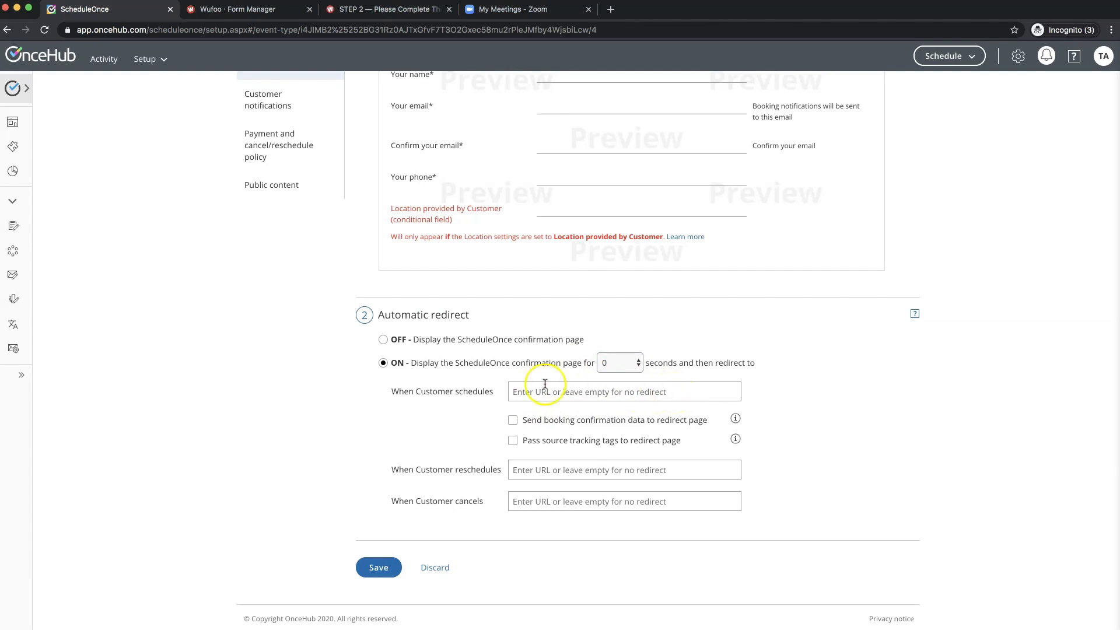
click(236, 11)
mouse_move(648, 314)
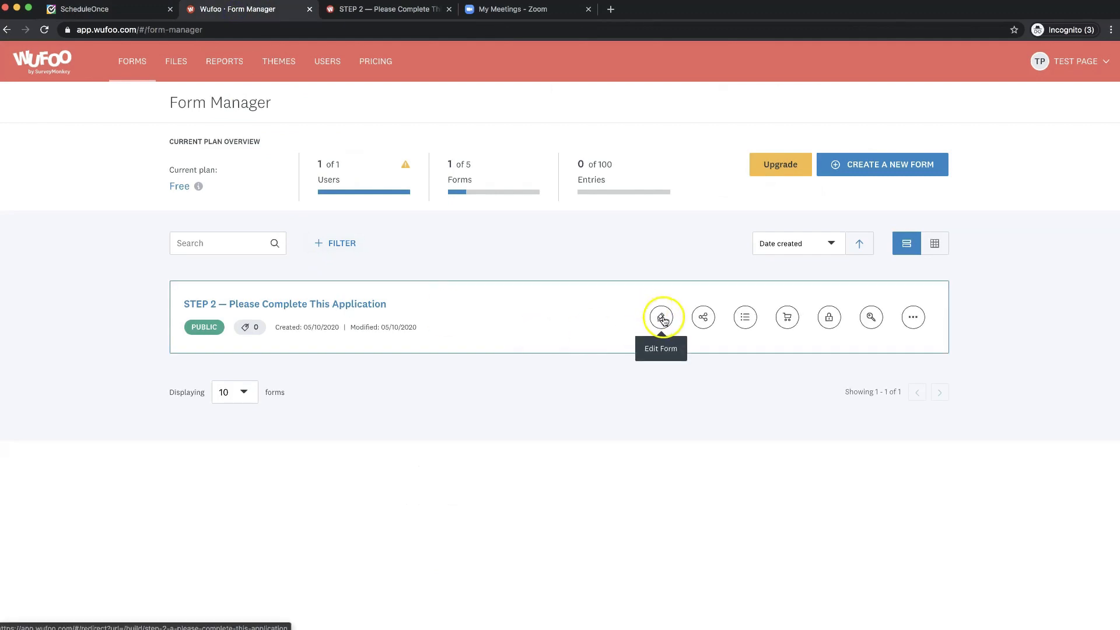
- Open the STEP 2 form's live public page from its builder
click(662, 319)
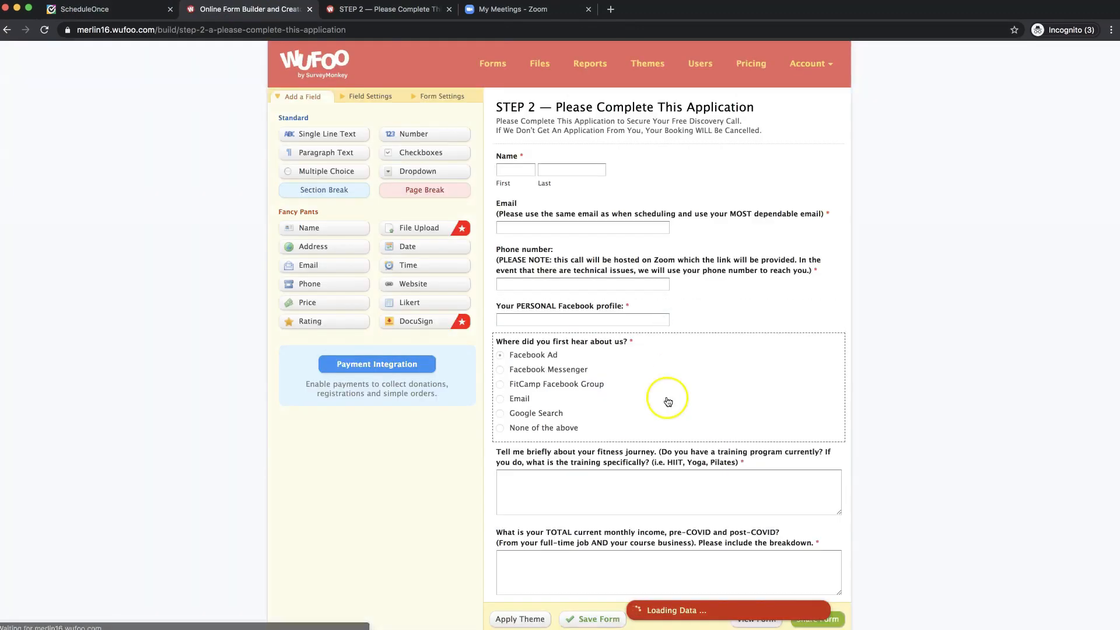
scroll(710, 414, down, 5)
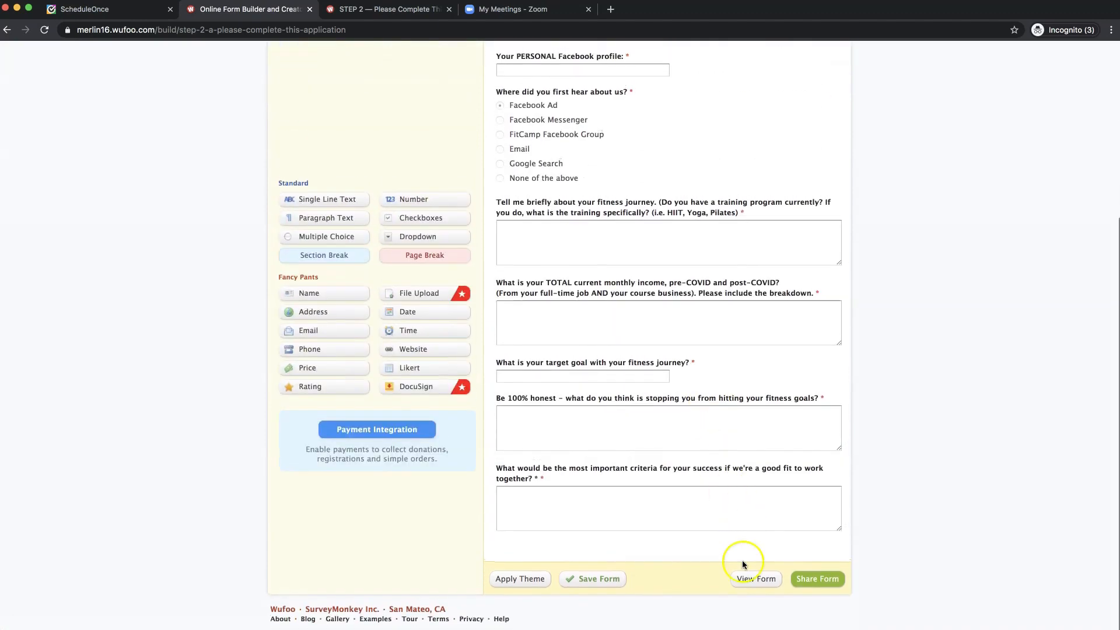
click(753, 574)
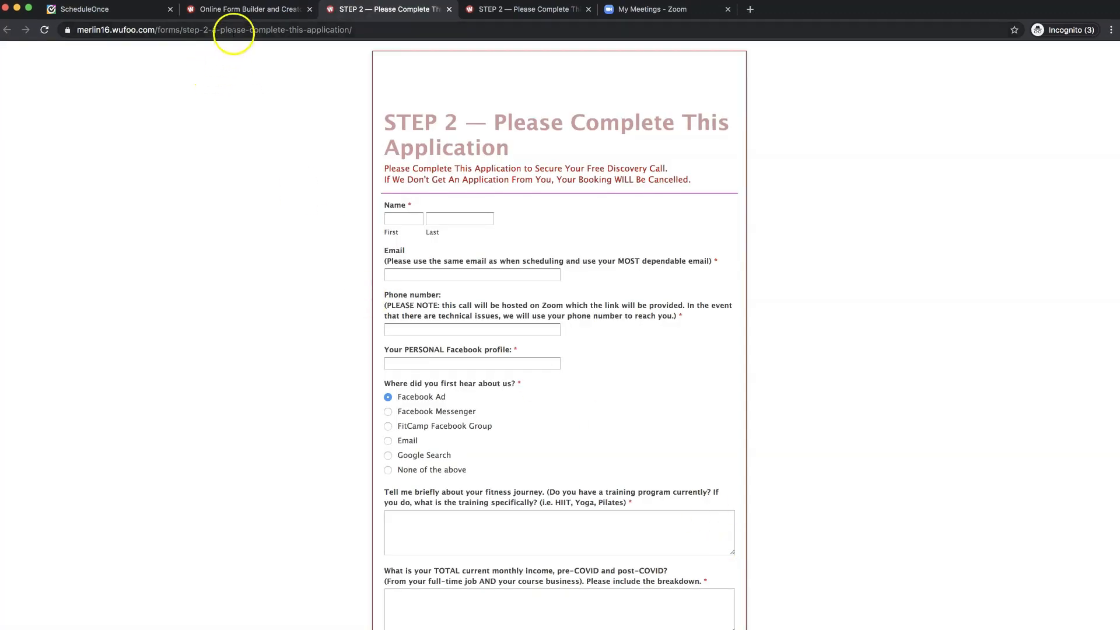
- Copy the live form's URL from the address bar and return to ScheduleOnce
double_click(234, 30)
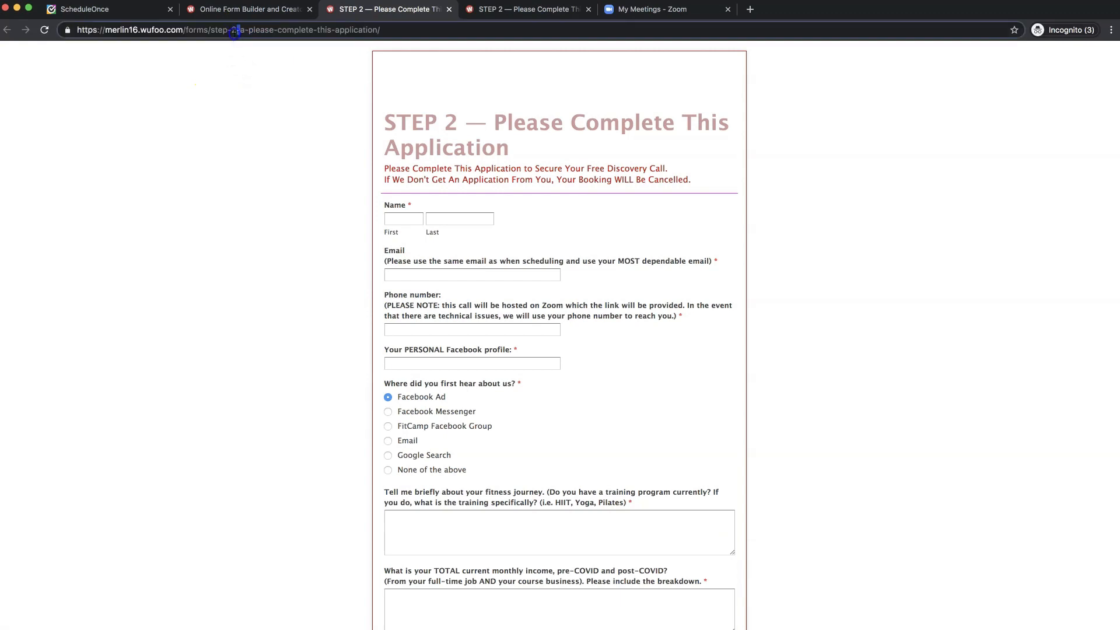
triple_click(234, 30)
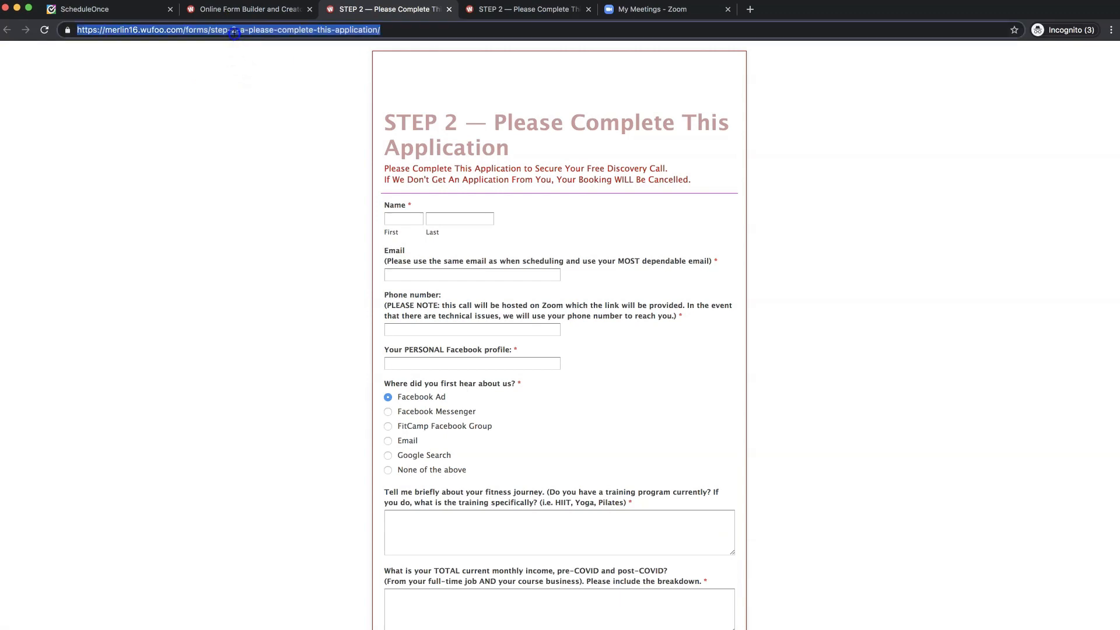
triple_click(234, 33)
click(234, 33)
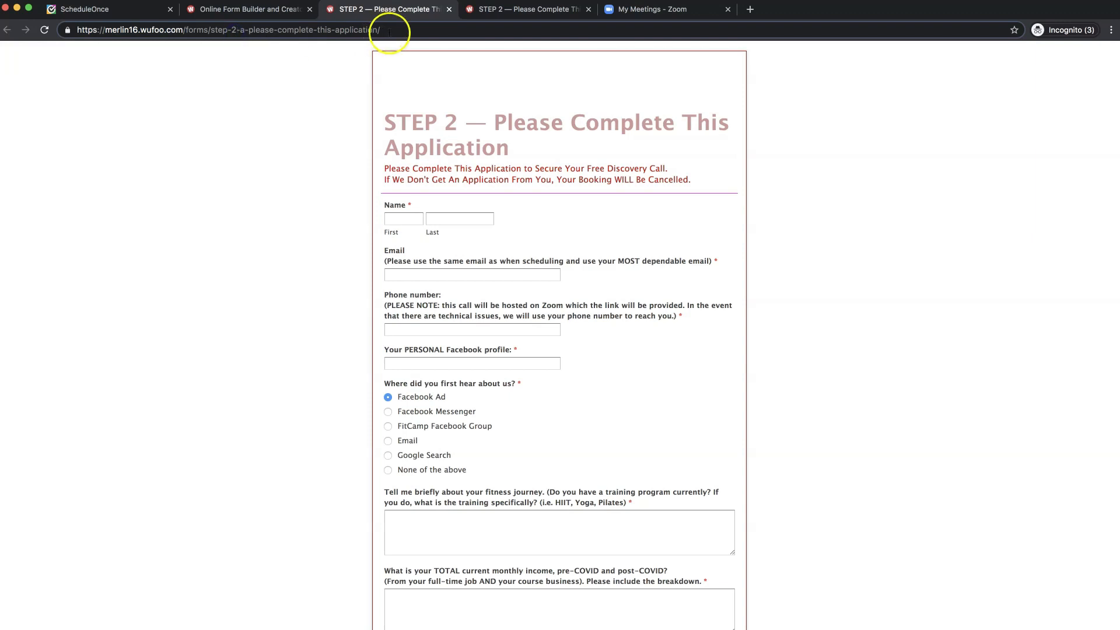
drag(385, 30, 152, 41)
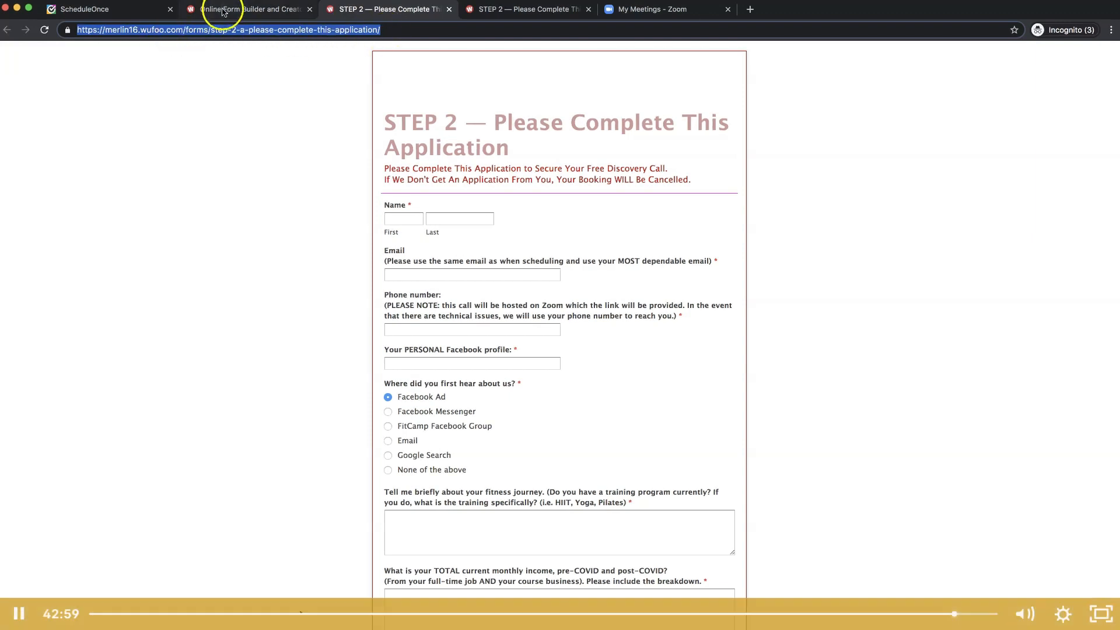
click(105, 9)
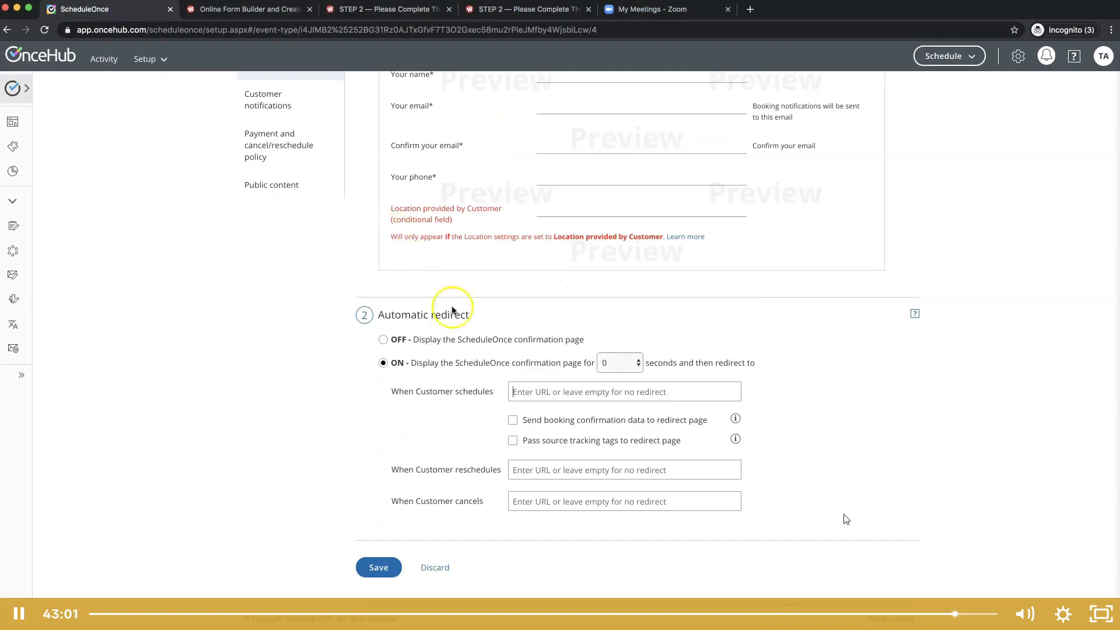
- Paste the Wufoo STEP 2 form URL as the new-booking redirect and save
click(532, 391)
key(super+v)
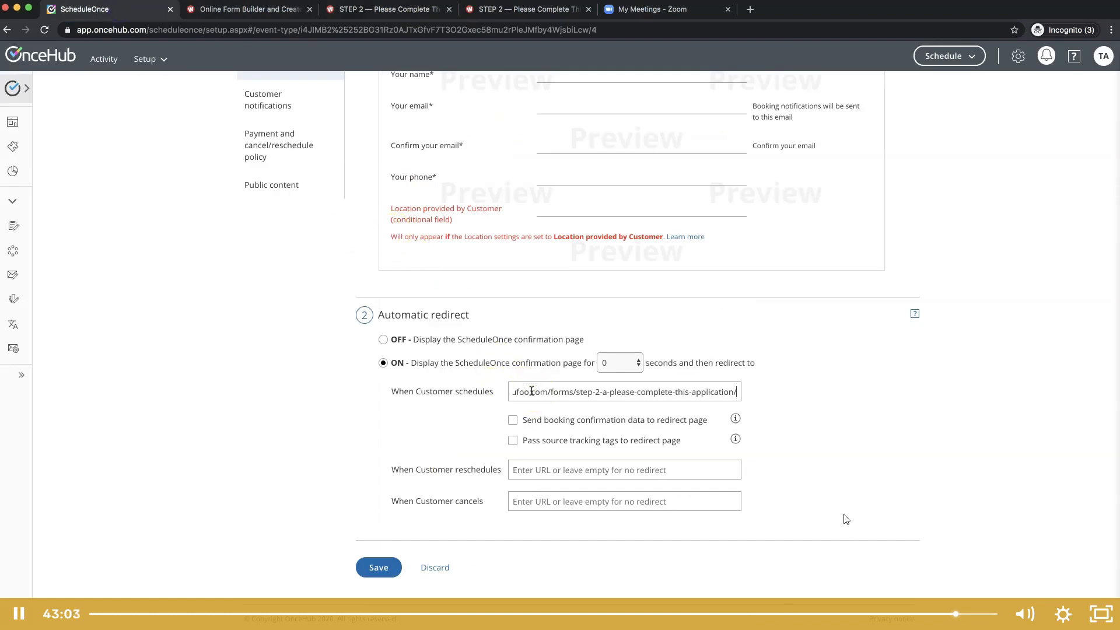
click(378, 568)
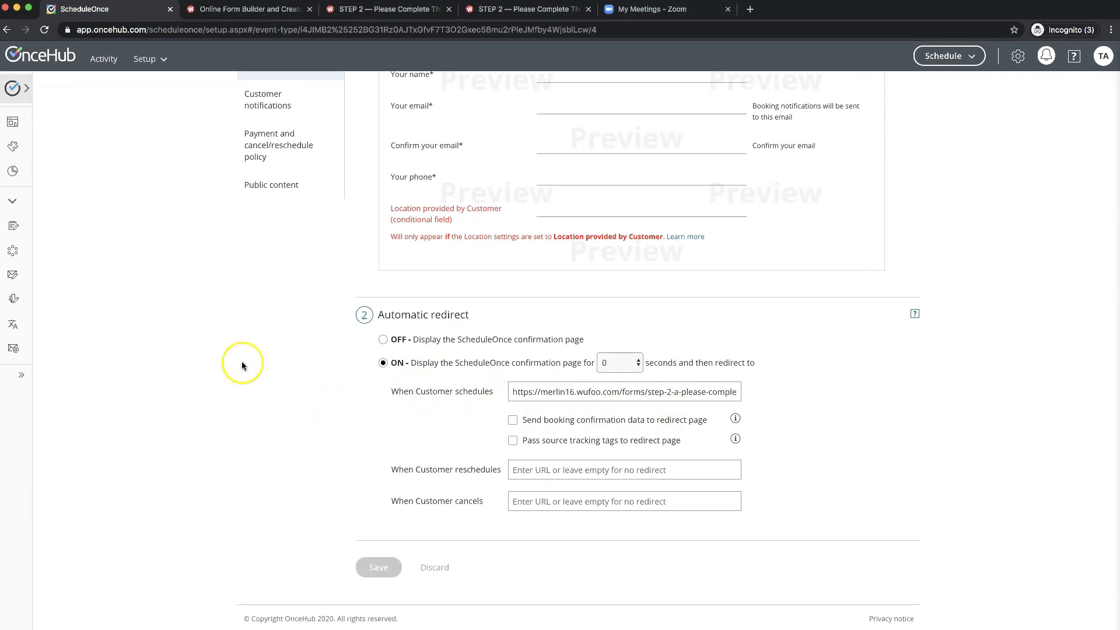
- Return to the ScheduleOnce setup overview through the Setup menu
scroll(243, 366, up, 5)
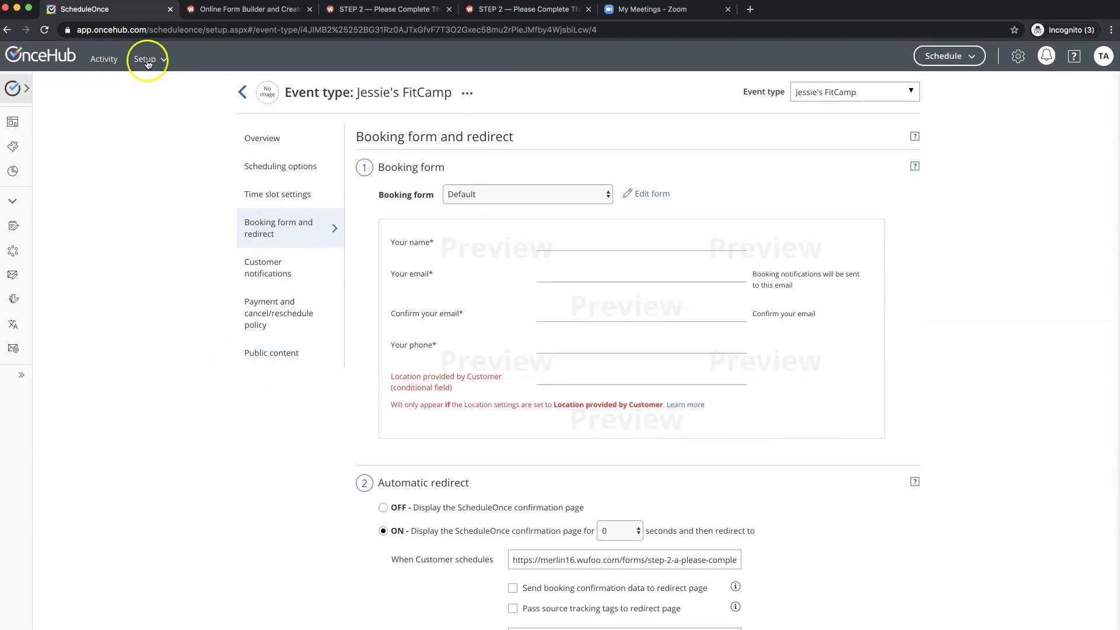
click(147, 61)
click(213, 100)
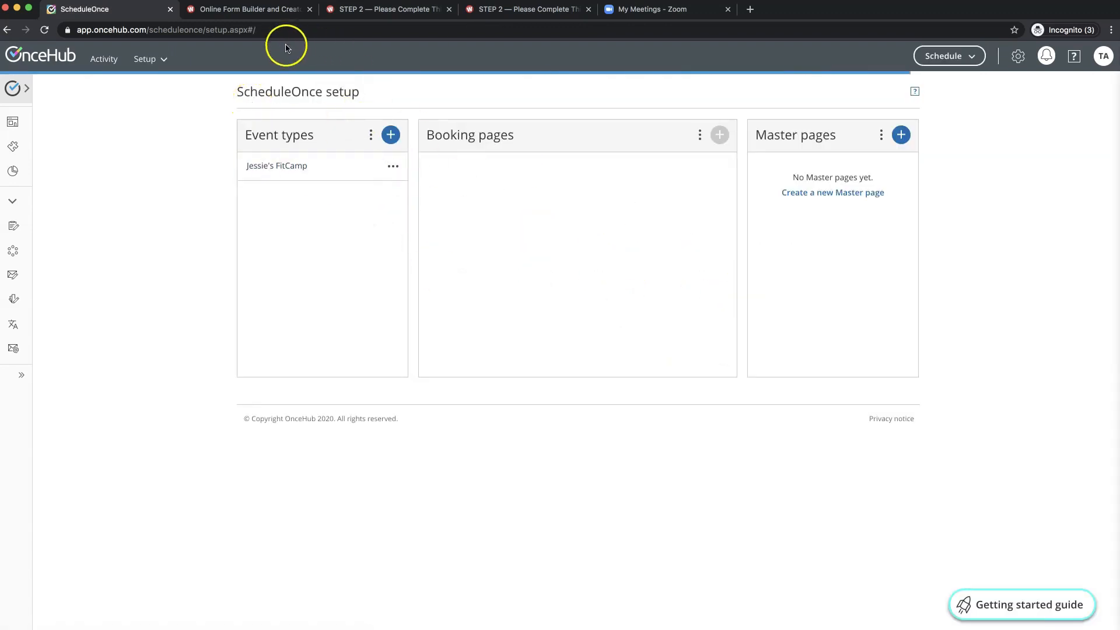
- Go from the Wufoo form builder back to the Form Manager
click(269, 13)
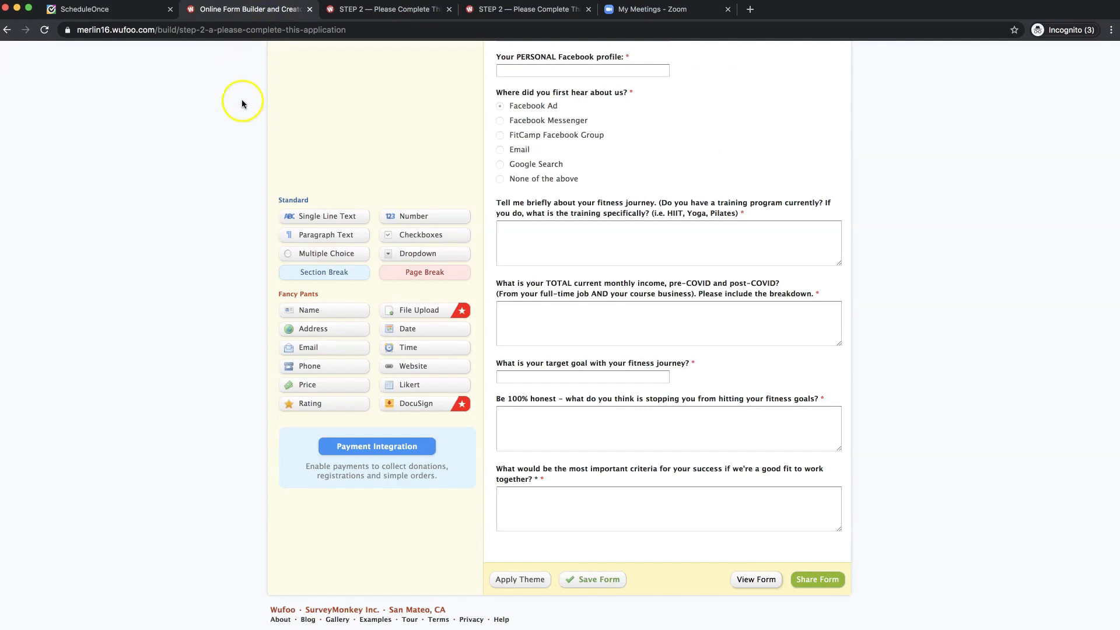
scroll(219, 175, up, 5)
scroll(220, 181, up, 2)
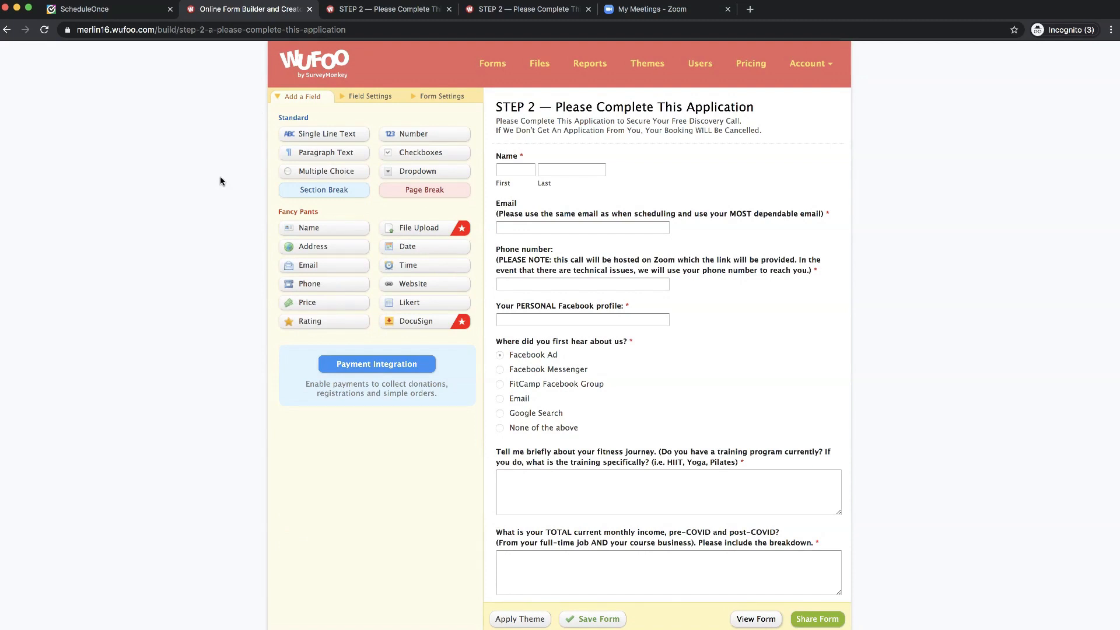
click(485, 72)
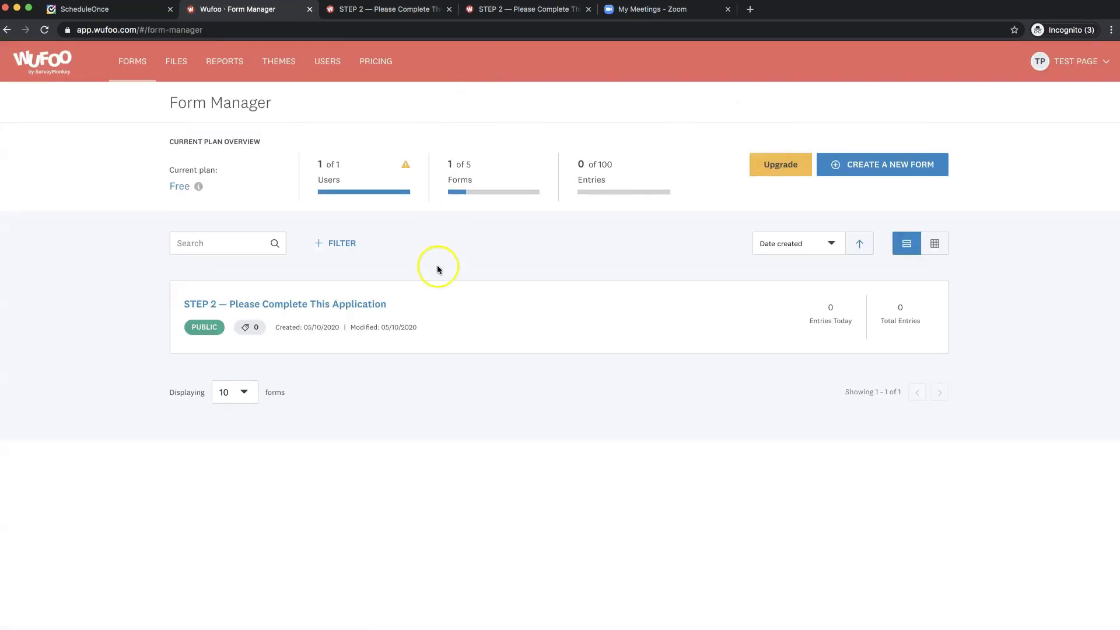
mouse_move(675, 320)
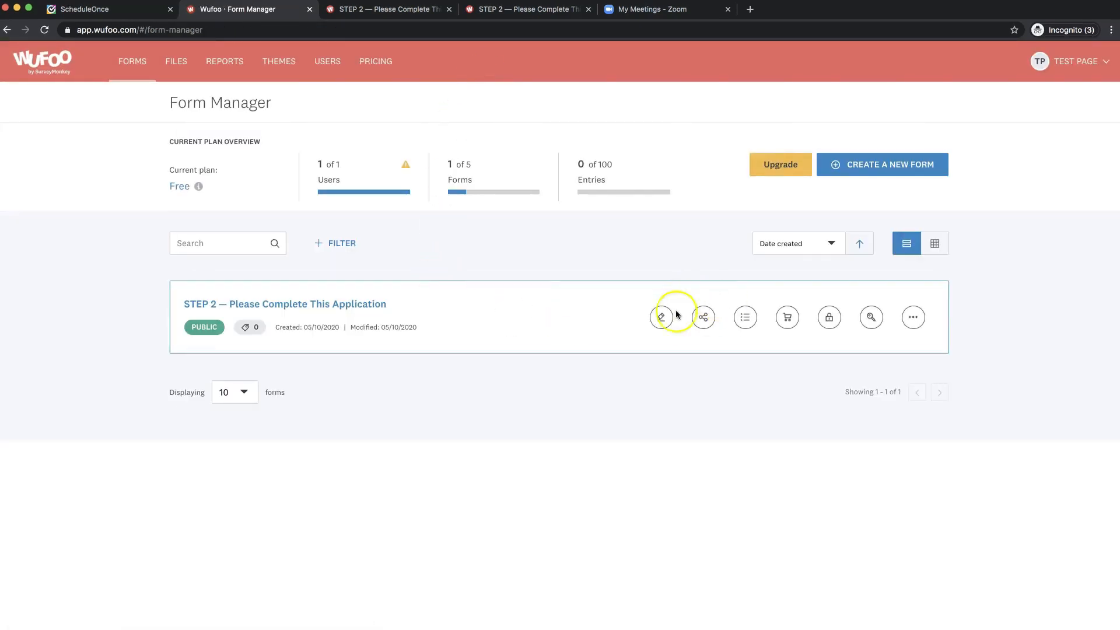
- Email new STEP 2 entries to the bookings inbox address and save the notification settings
click(915, 321)
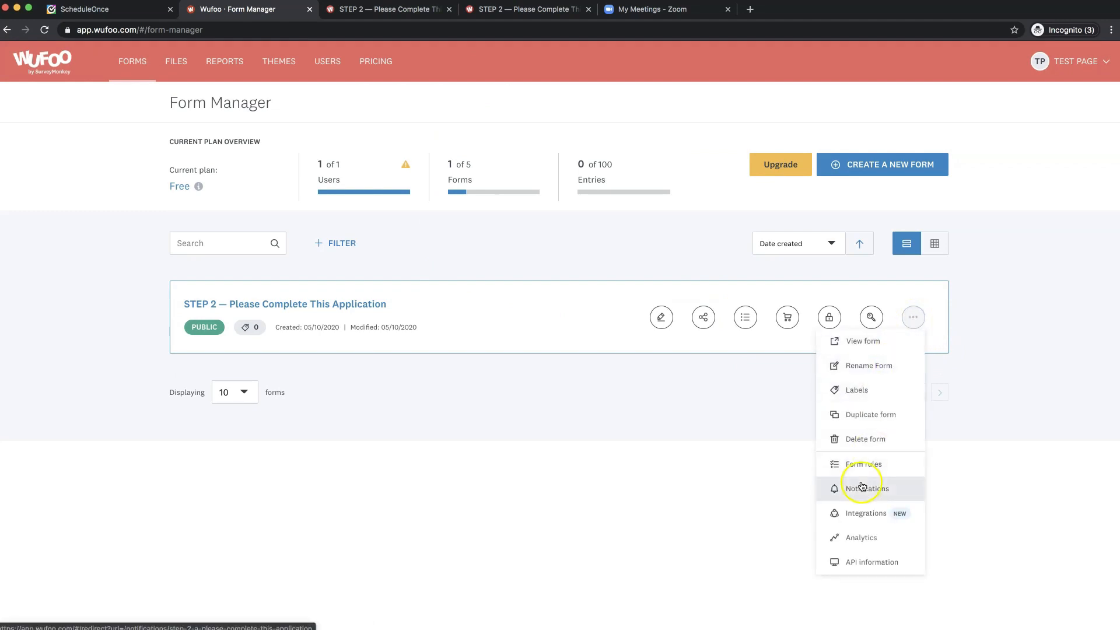
click(862, 486)
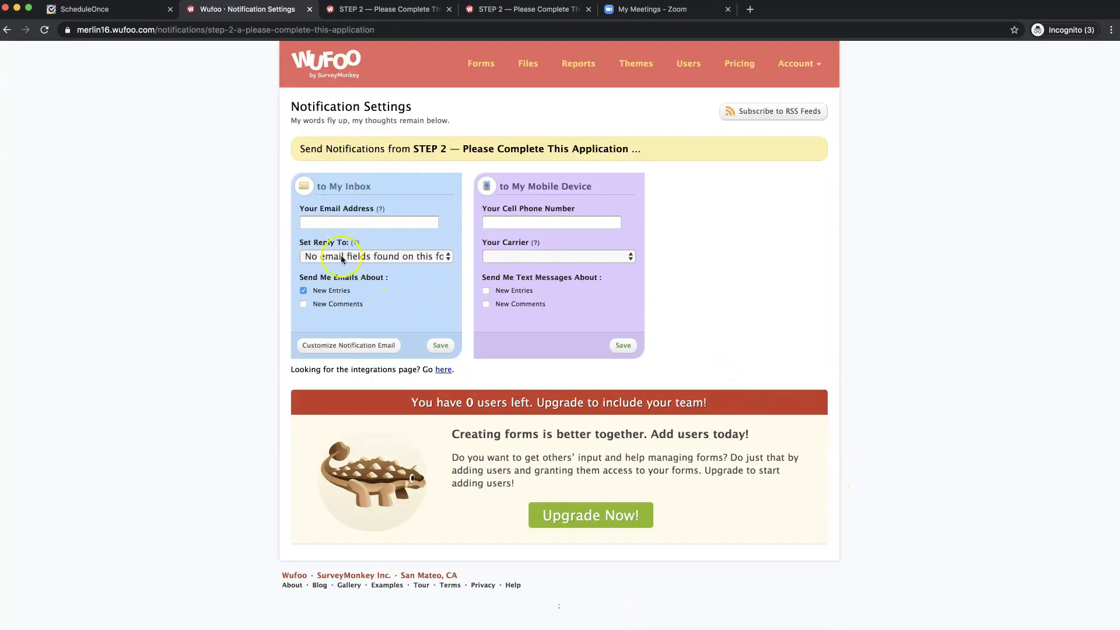
click(323, 224)
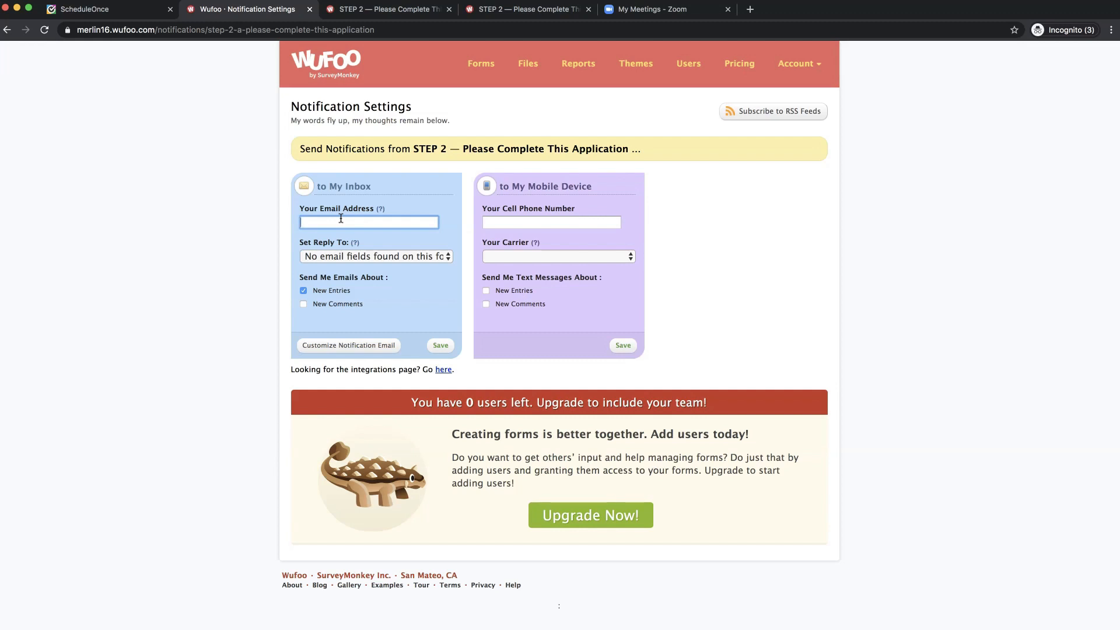
click(303, 291)
click(441, 347)
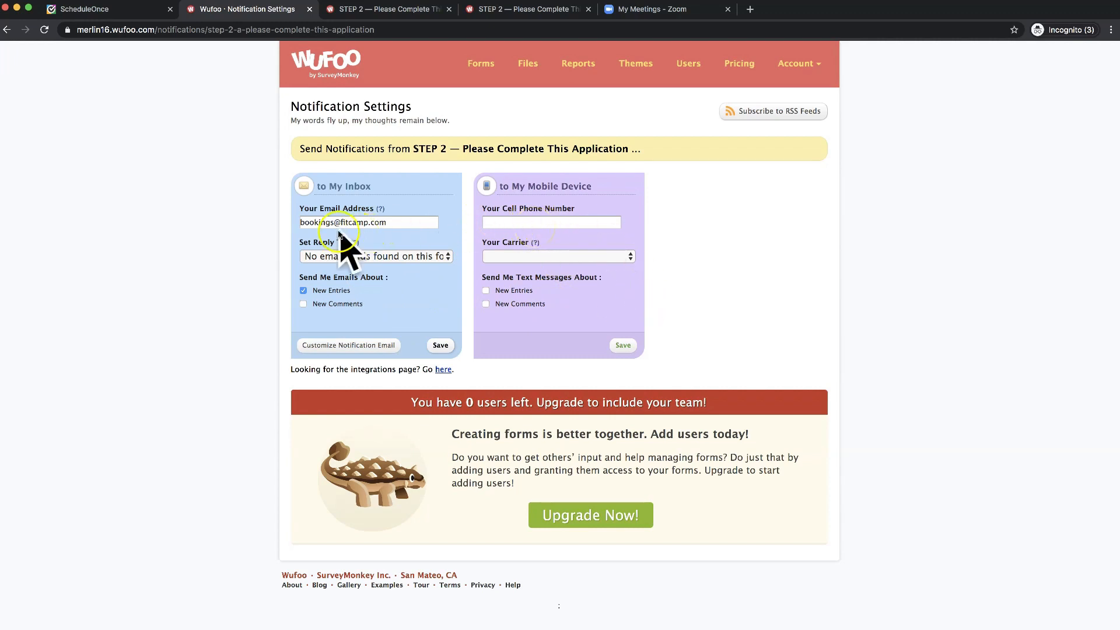
click(480, 66)
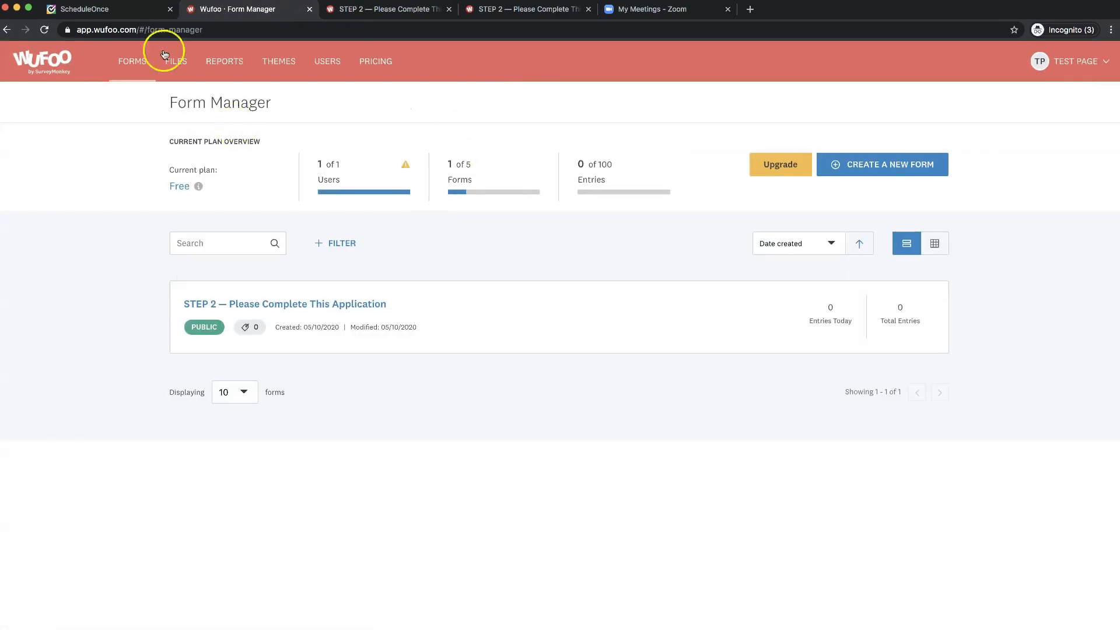
- Return to ScheduleOnce's setup overview showing the Jessie's FitCamp event type and FitCamp Discovery Call booking page
click(133, 17)
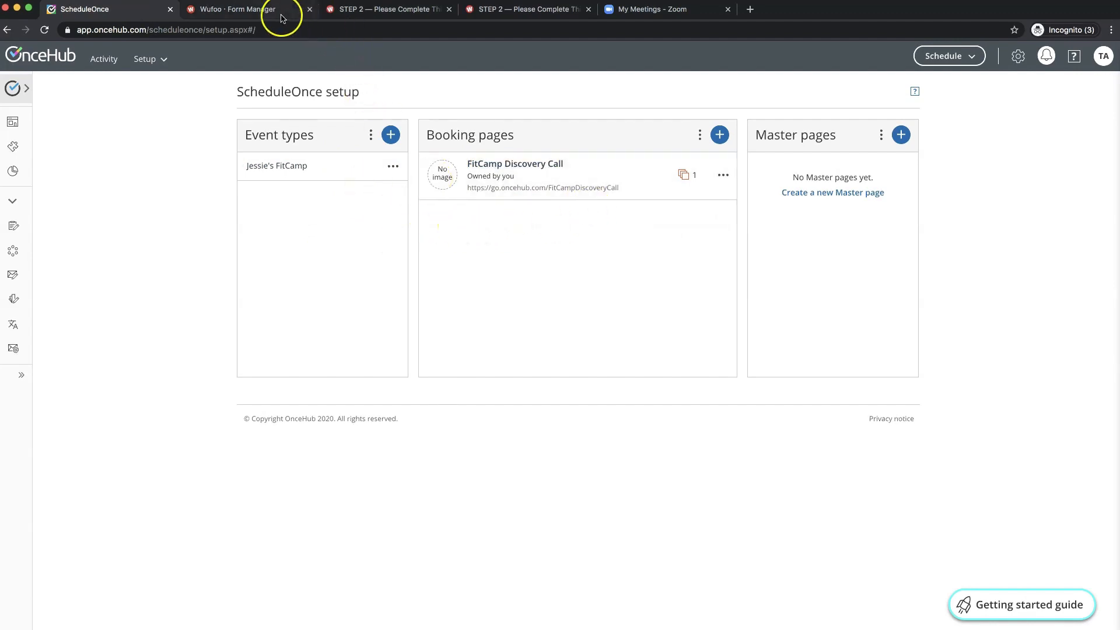
click(249, 12)
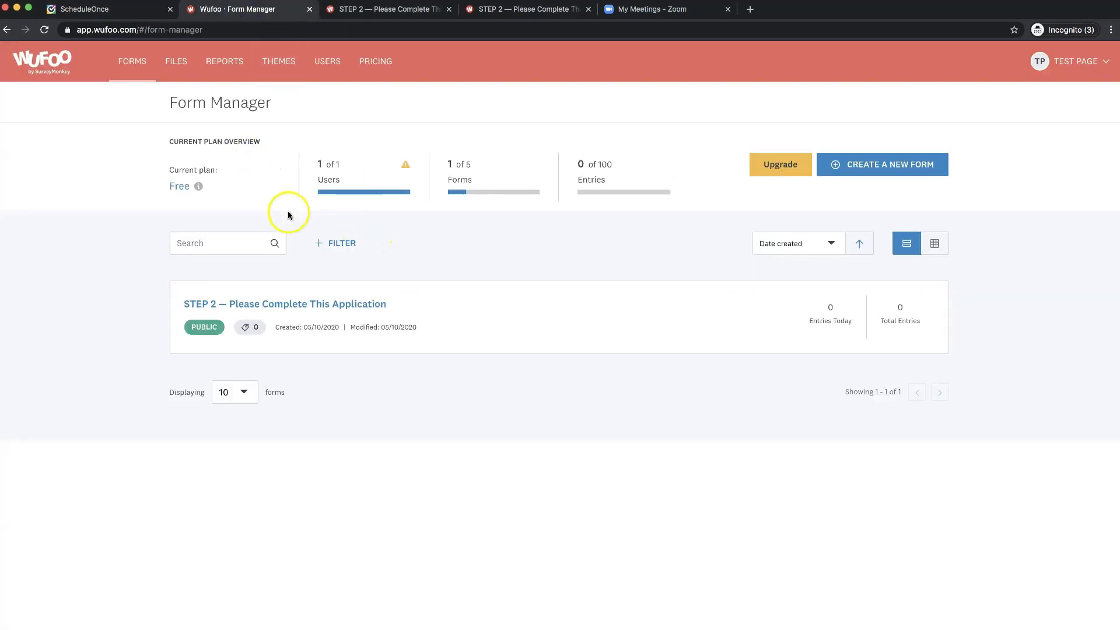
mouse_move(293, 318)
key(ctrl+shift+Tab)
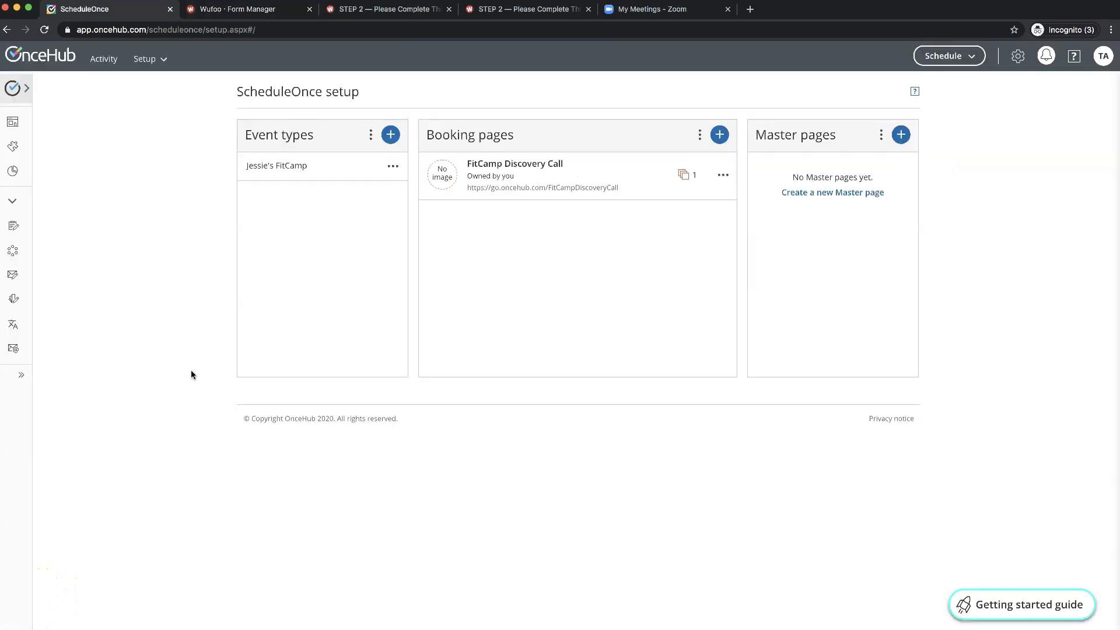